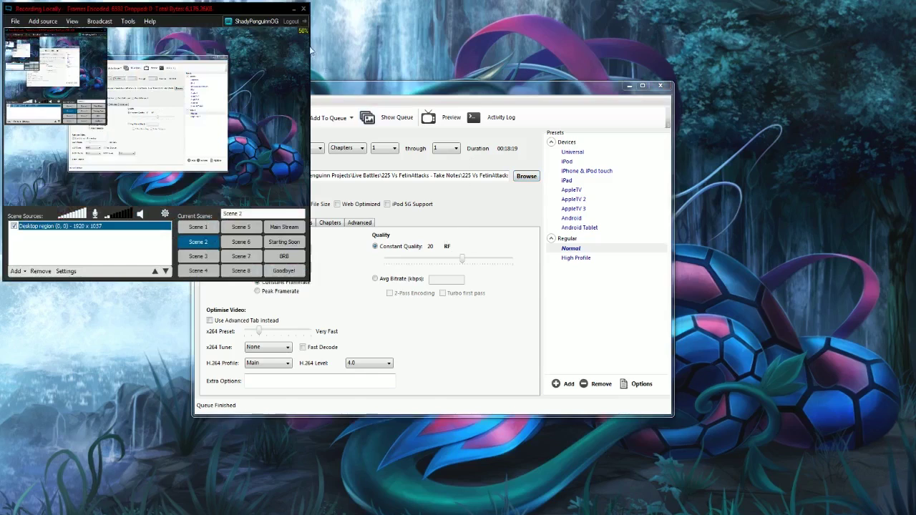
# Step: Minimize the screen recorder window and close the HandBrake window that holds the finished encode
pyautogui.click(294, 9)
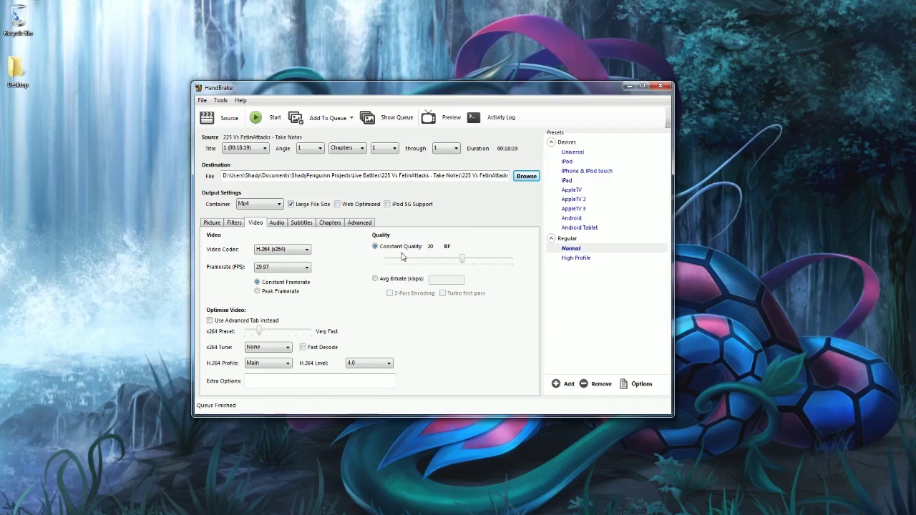
pyautogui.click(215, 224)
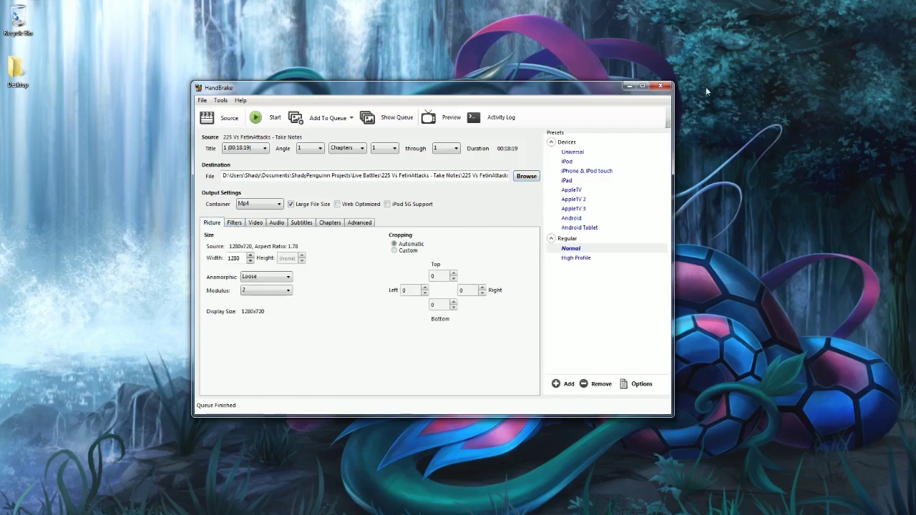
pyautogui.click(664, 87)
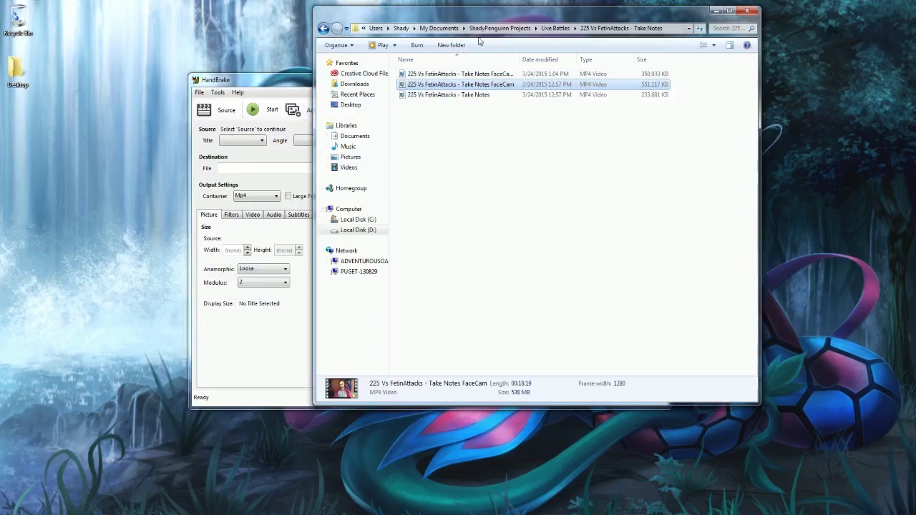
# Step: Place the video folder window beside HandBrake and widen its name column to fit the full file names
pyautogui.moveTo(515, 17); pyautogui.dragTo(780, 84)
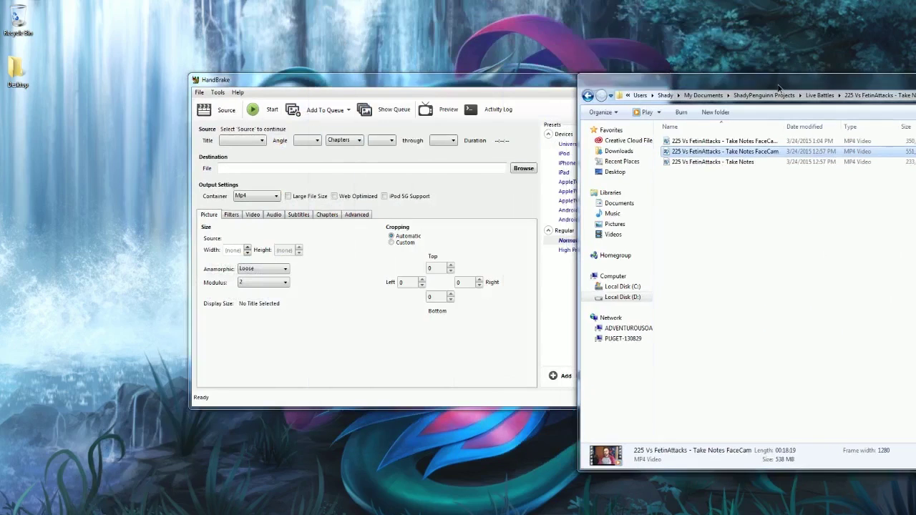
pyautogui.click(741, 144)
pyautogui.click(755, 151)
pyautogui.click(757, 143)
pyautogui.moveTo(579, 133); pyautogui.dragTo(504, 134)
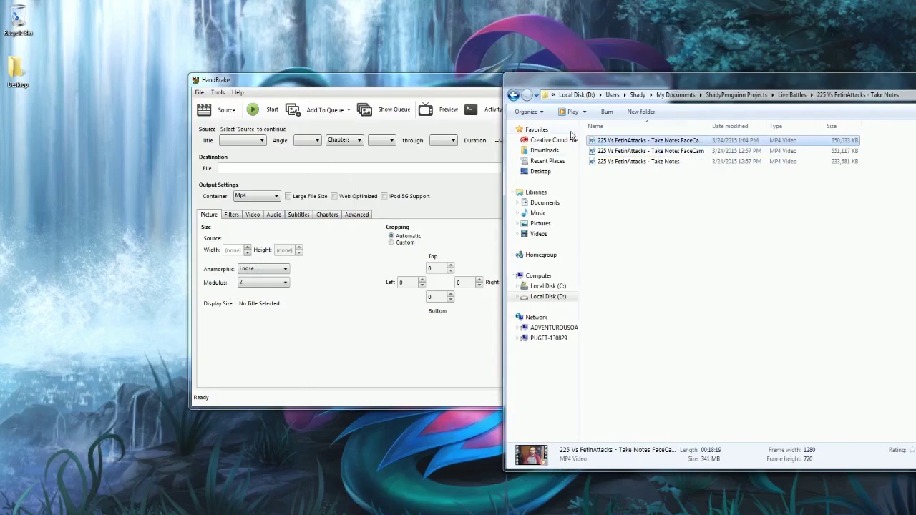
pyautogui.moveTo(710, 126); pyautogui.dragTo(756, 126)
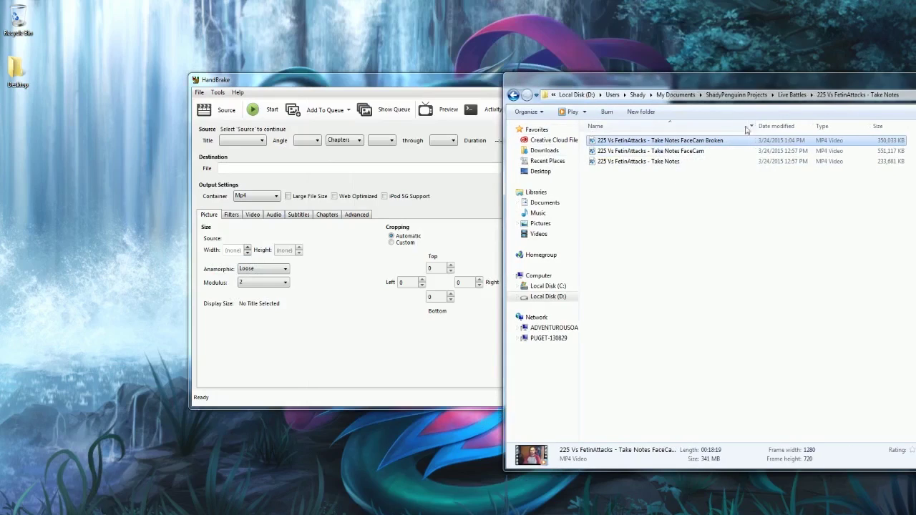
# Step: Load the video "225 Vs FetinAttacks - Take Notes FaceCam" from the folder into HandBrake as the source
pyautogui.click(709, 151)
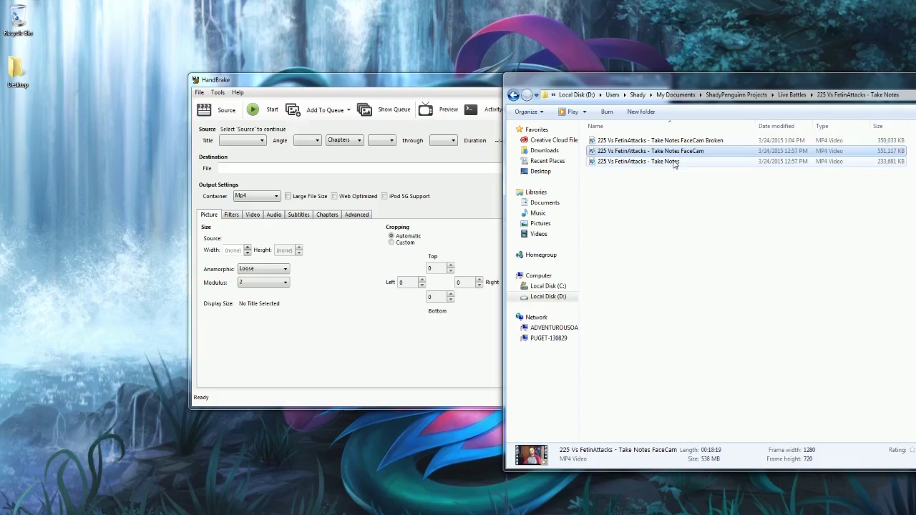
pyautogui.moveTo(677, 152); pyautogui.dragTo(353, 295)
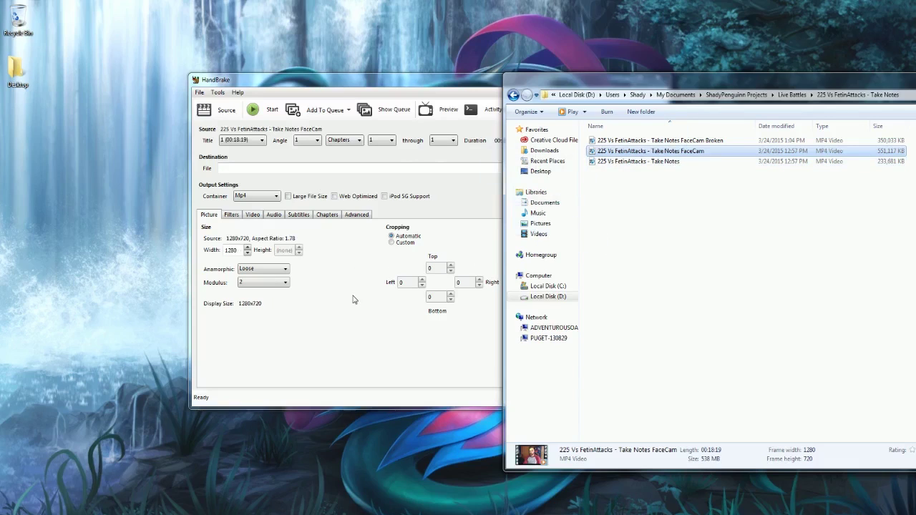
pyautogui.click(383, 278)
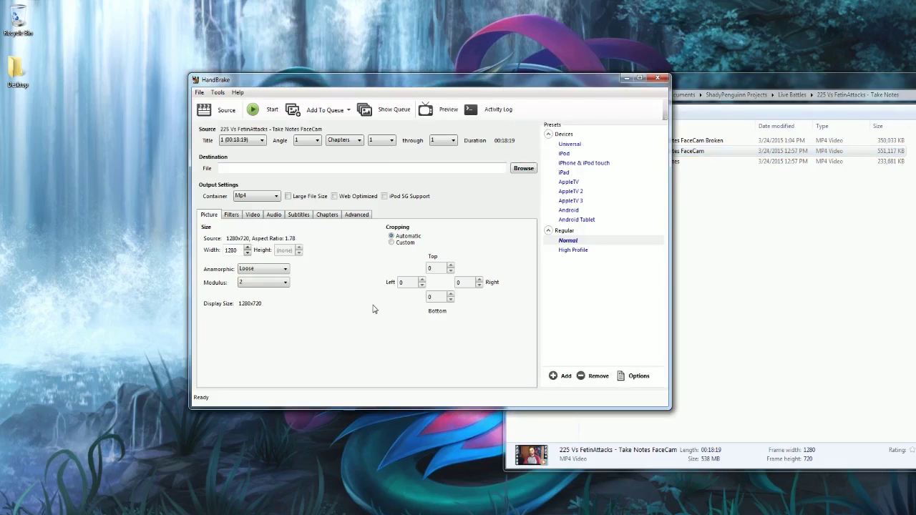
# Step: Enable Large File Size for the MP4 output and set the video to Constant Framerate
pyautogui.click(289, 196)
pyautogui.click(259, 218)
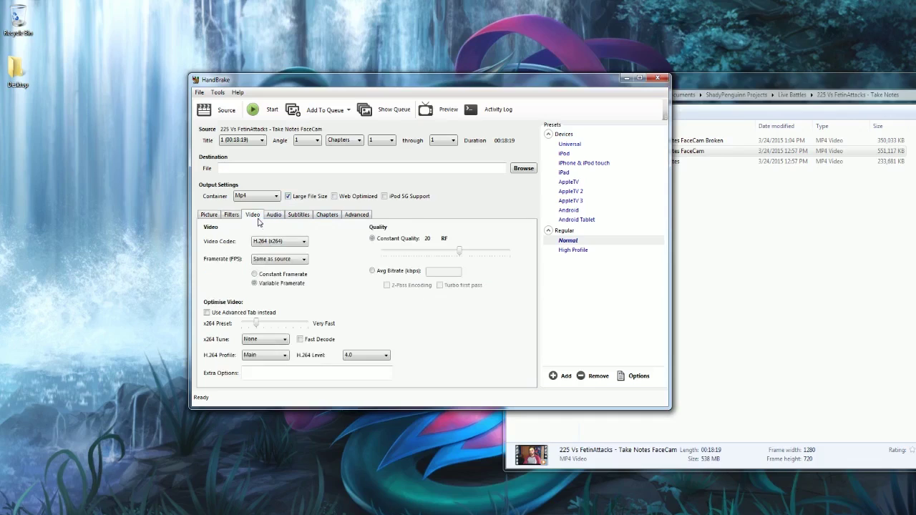
pyautogui.click(290, 277)
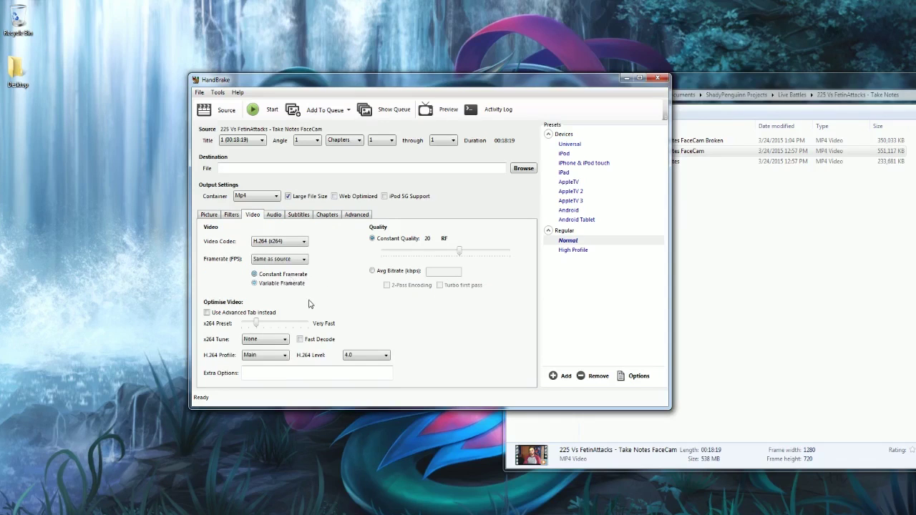
# Step: Check the frame rate of the "225 Vs FetinAttacks - Take Notes FaceCam" video in its file properties
pyautogui.click(305, 262)
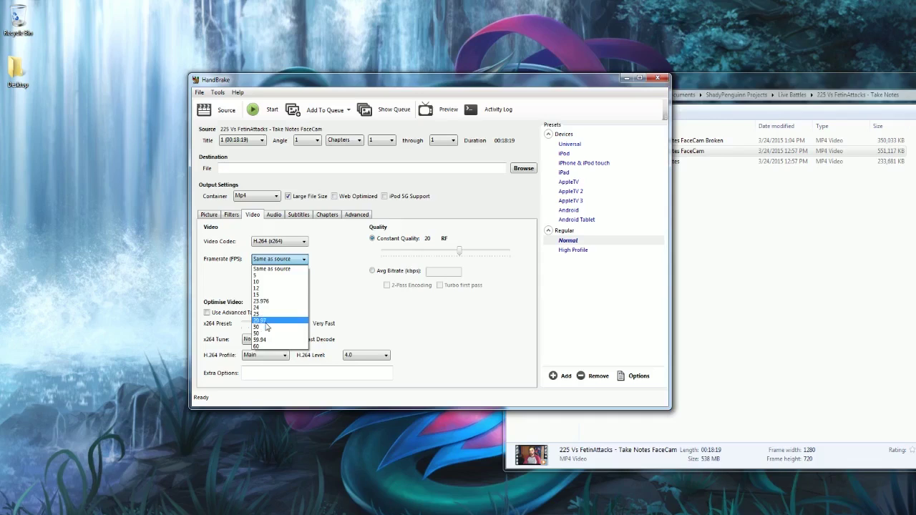
pyautogui.click(784, 247)
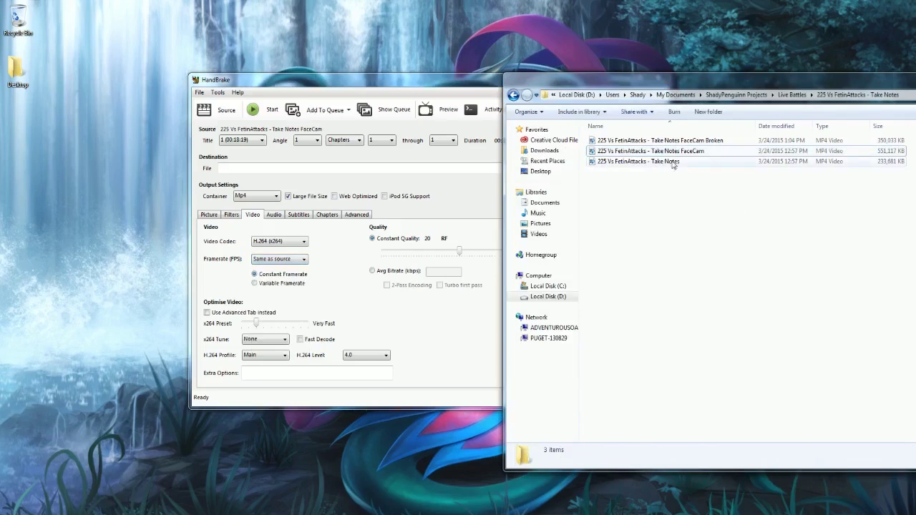
pyautogui.rightClick(680, 151)
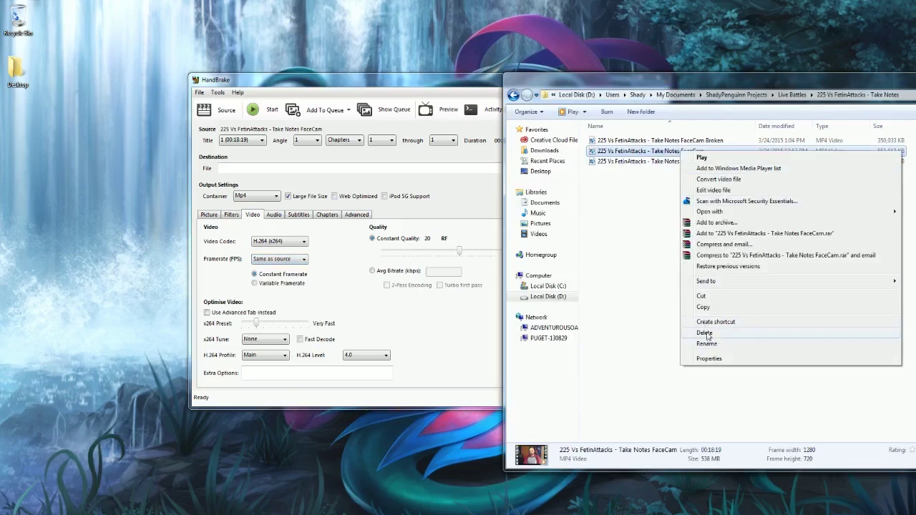
pyautogui.click(708, 359)
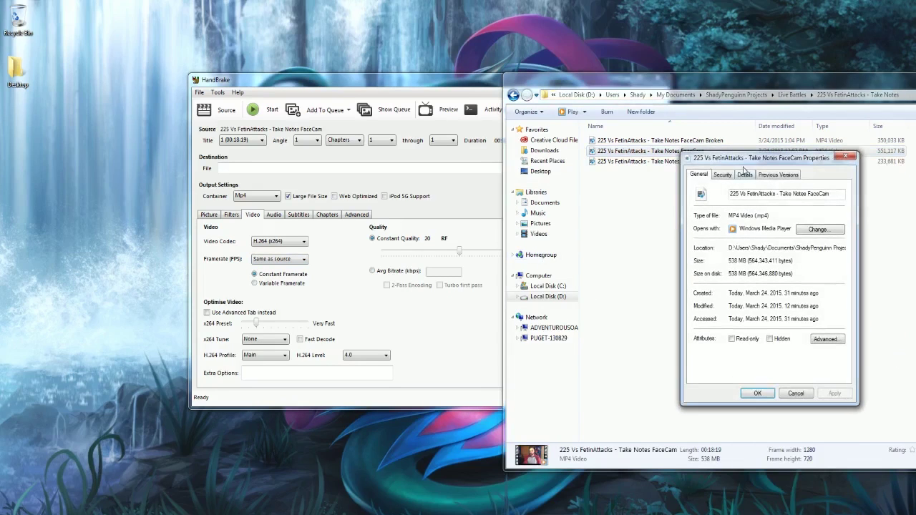
pyautogui.moveTo(749, 160); pyautogui.dragTo(647, 183)
pyautogui.click(646, 199)
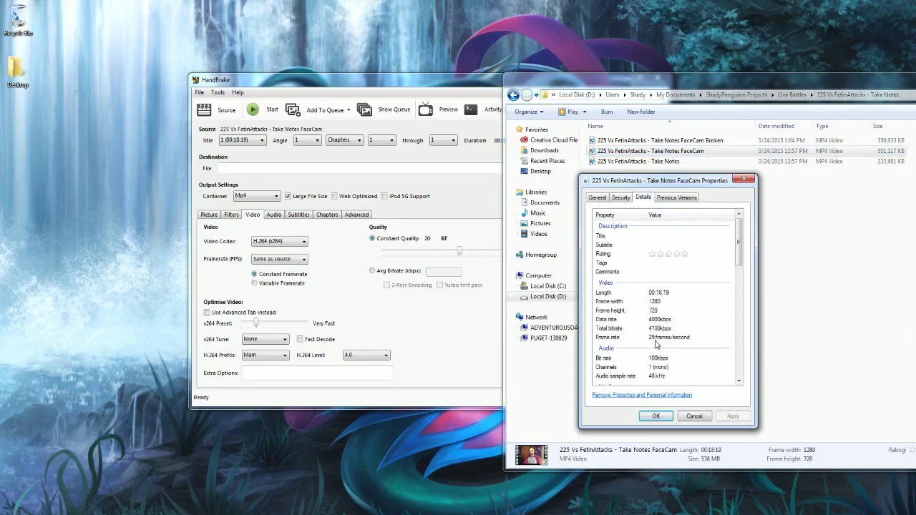
pyautogui.click(655, 416)
pyautogui.click(744, 262)
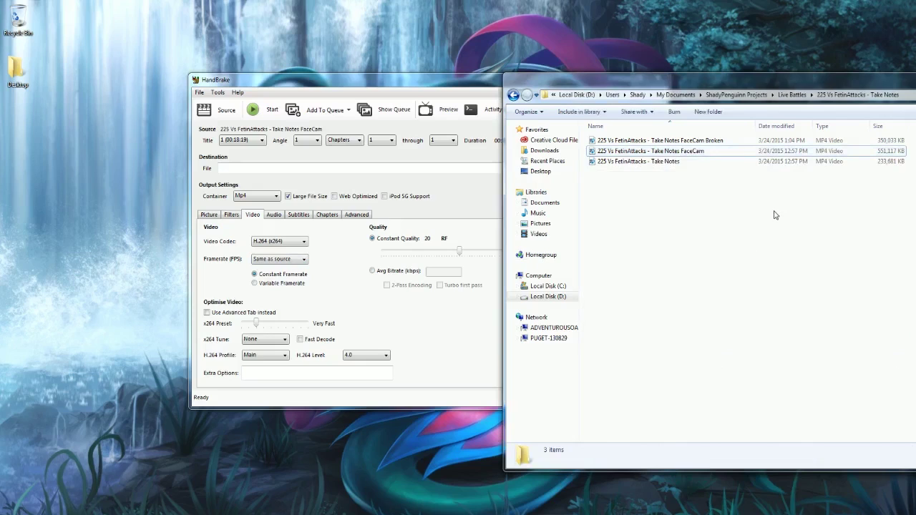
# Step: Set the output destination to an mp4 named "225 Vs FetinAttacks - Take Notes FaceCam Broken2" in the source folder
pyautogui.click(476, 170)
pyautogui.click(524, 168)
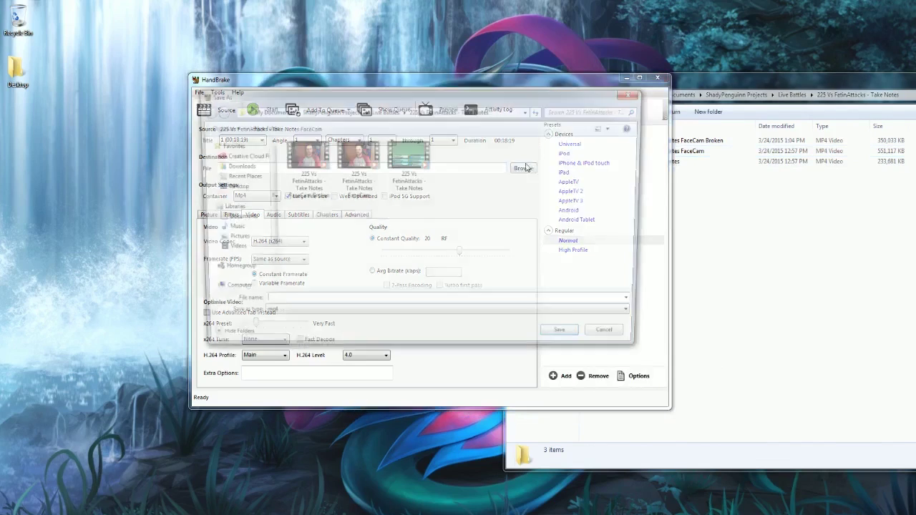
pyautogui.click(306, 190)
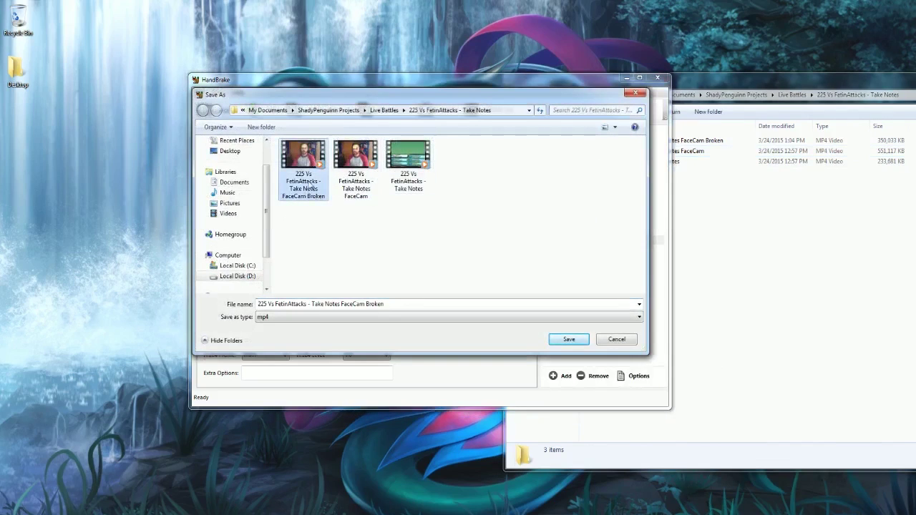
pyautogui.click(569, 339)
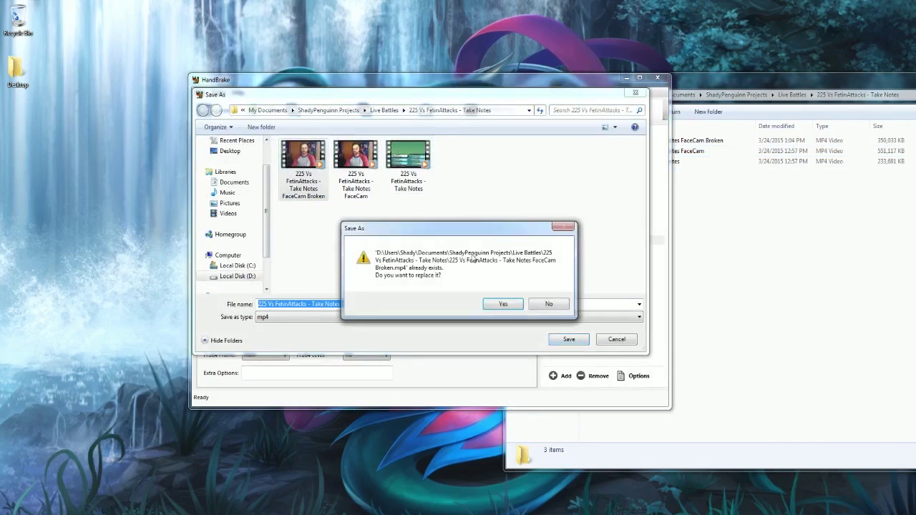
pyautogui.click(549, 303)
pyautogui.click(418, 304)
pyautogui.write('2')
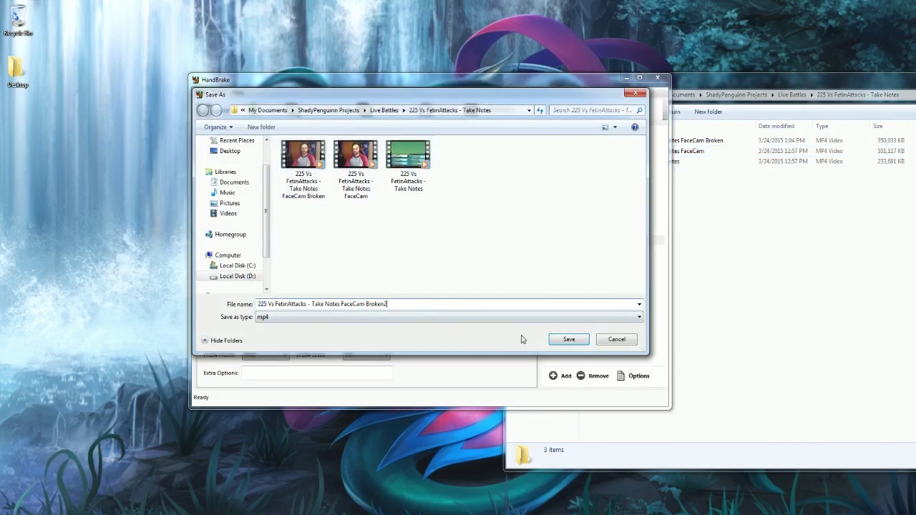
pyautogui.click(554, 339)
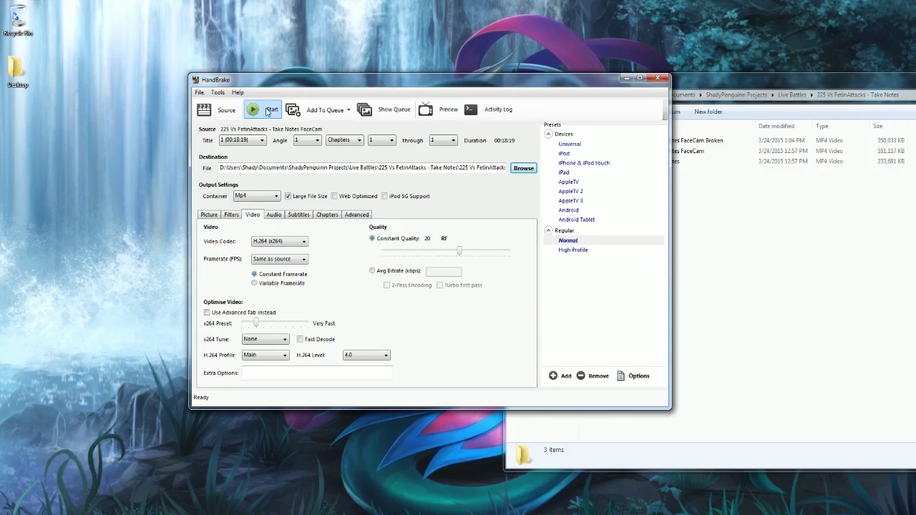
# Step: Close HandBrake and switch to Adobe Premiere Pro
pyautogui.click(660, 78)
pyautogui.moveTo(699, 84); pyautogui.dragTo(422, 50)
pyautogui.click(665, 513)
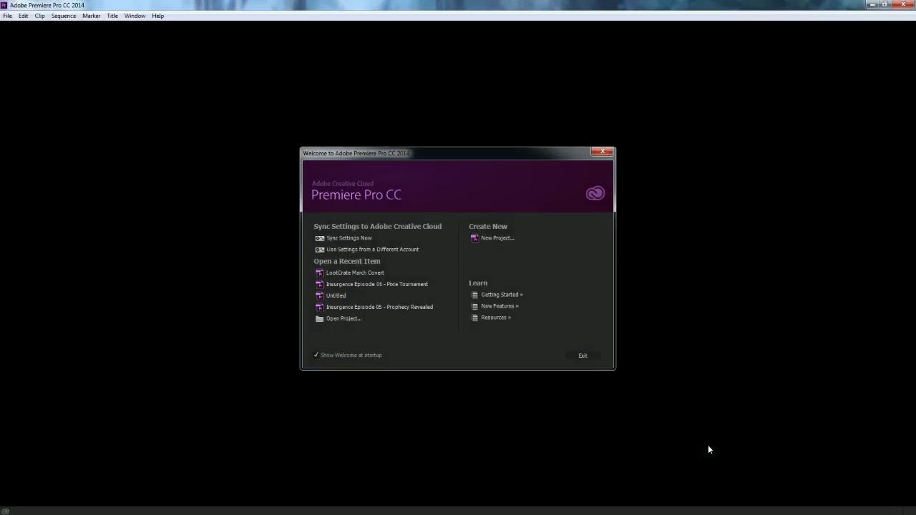
# Step: Set up a new project named "Wifi Battle Vs FetinAttacks" located in the Live Battles folder "225 Vs FetinAttacks - Take Notes"
pyautogui.click(497, 238)
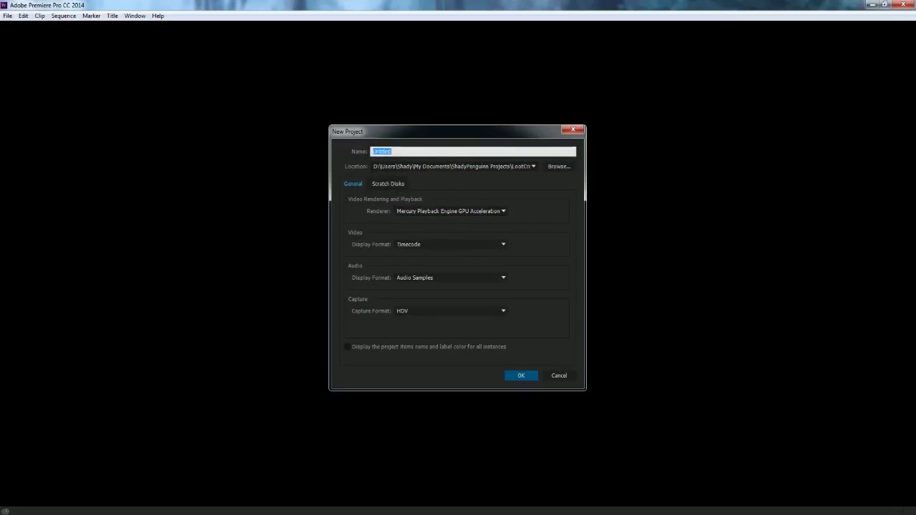
pyautogui.write('Wifi Battle Vs FetinAttacks')
pyautogui.click(559, 166)
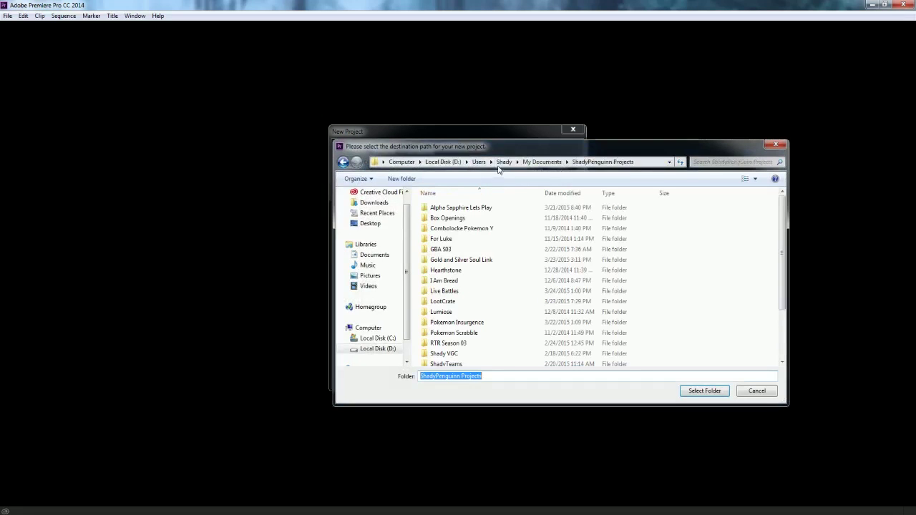
pyautogui.doubleClick(451, 291)
pyautogui.doubleClick(472, 249)
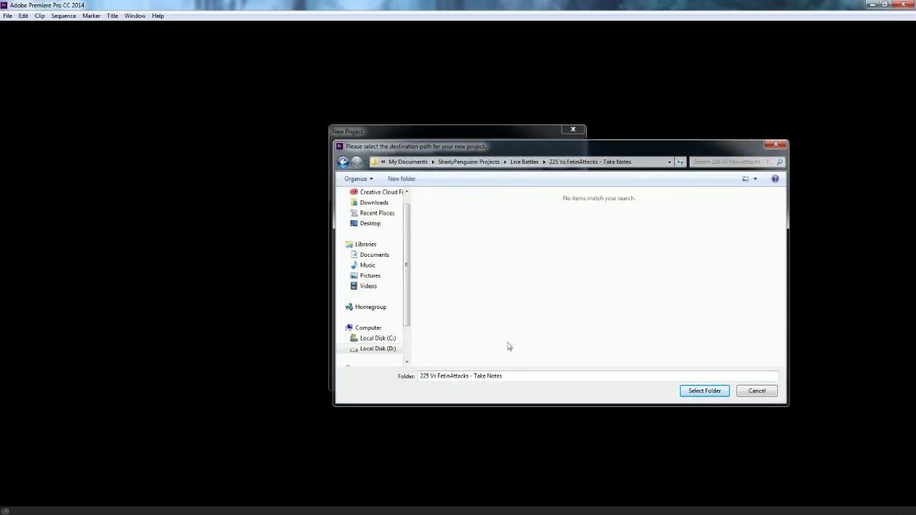
pyautogui.click(693, 394)
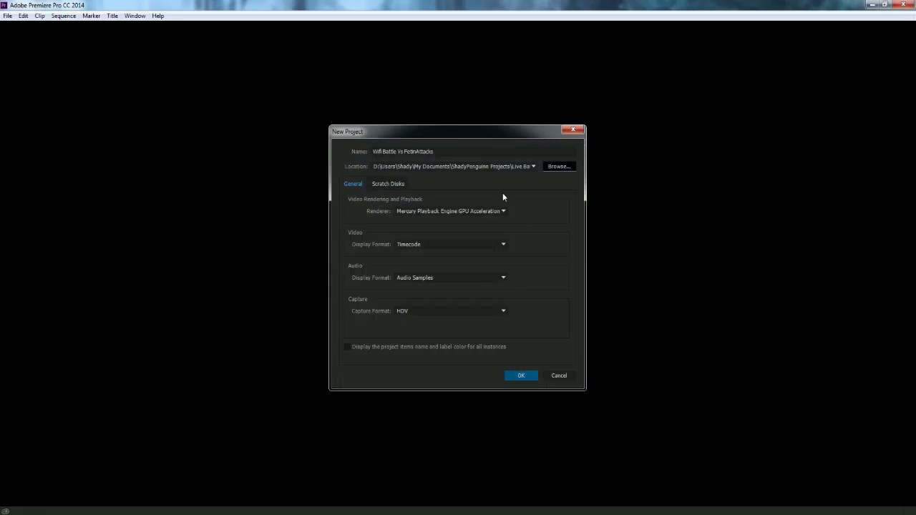
# Step: Correct the project name to "Wifi Battle Vs FeintAttacks"
pyautogui.click(423, 152)
pyautogui.doubleClick(423, 151)
pyautogui.write('Feint')
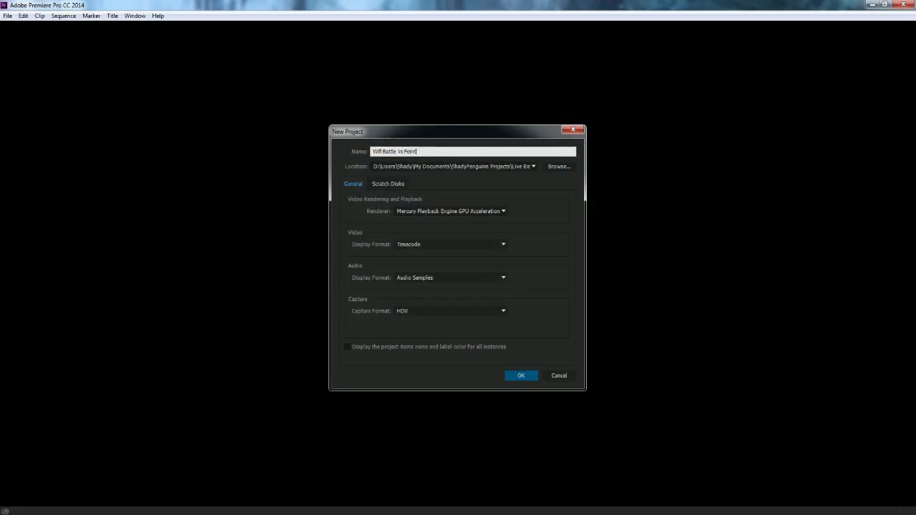
pyautogui.write('Attacks')
# Step: Review the new project's scratch disk locations and its video, audio and capture format options
pyautogui.click(393, 186)
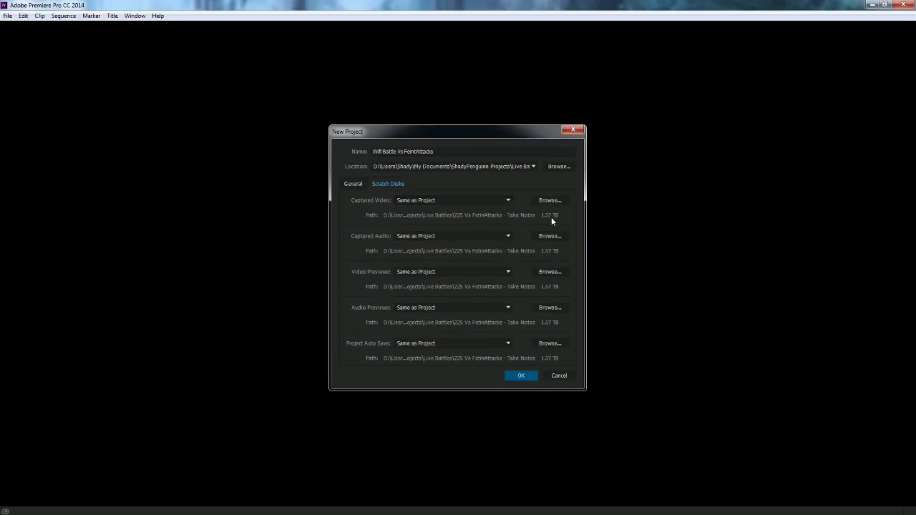
pyautogui.click(350, 184)
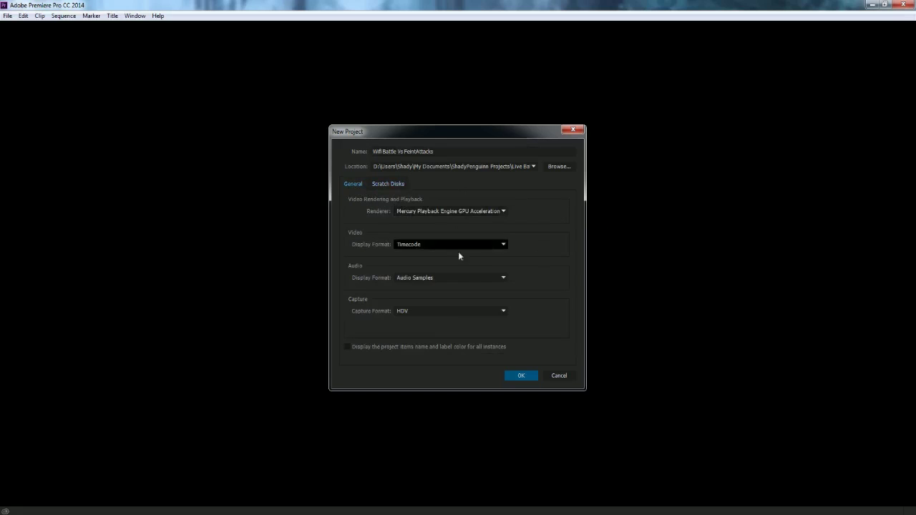
pyautogui.click(496, 244)
pyautogui.click(535, 242)
pyautogui.click(488, 279)
pyautogui.click(507, 301)
pyautogui.click(504, 311)
pyautogui.click(499, 334)
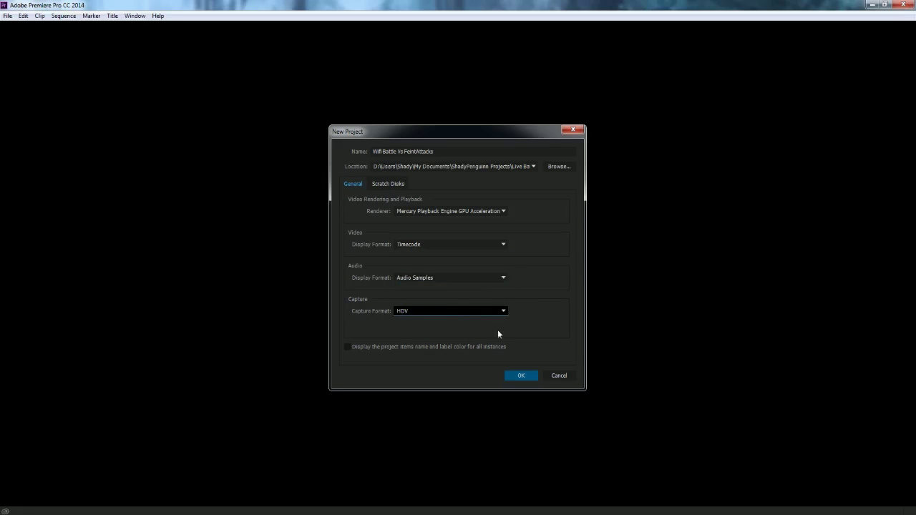
# Step: Keep HDV as the capture format and create the project
pyautogui.click(440, 313)
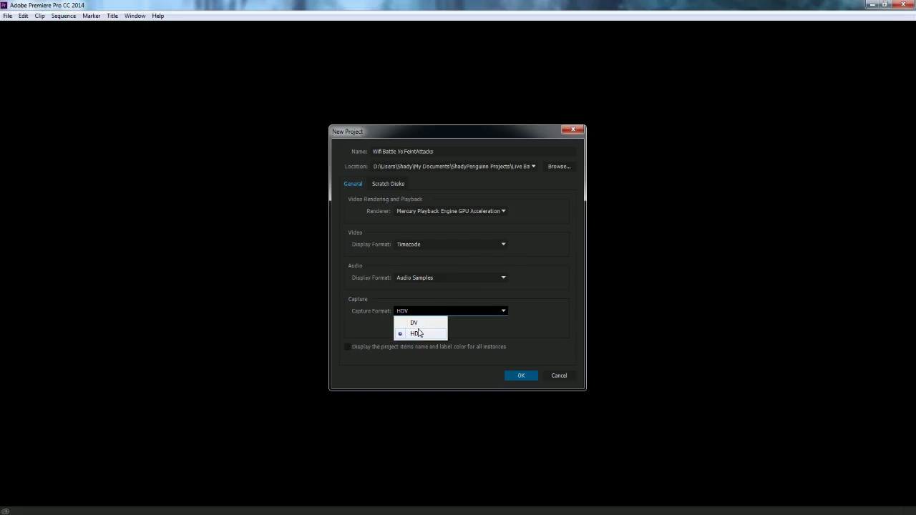
pyautogui.click(551, 345)
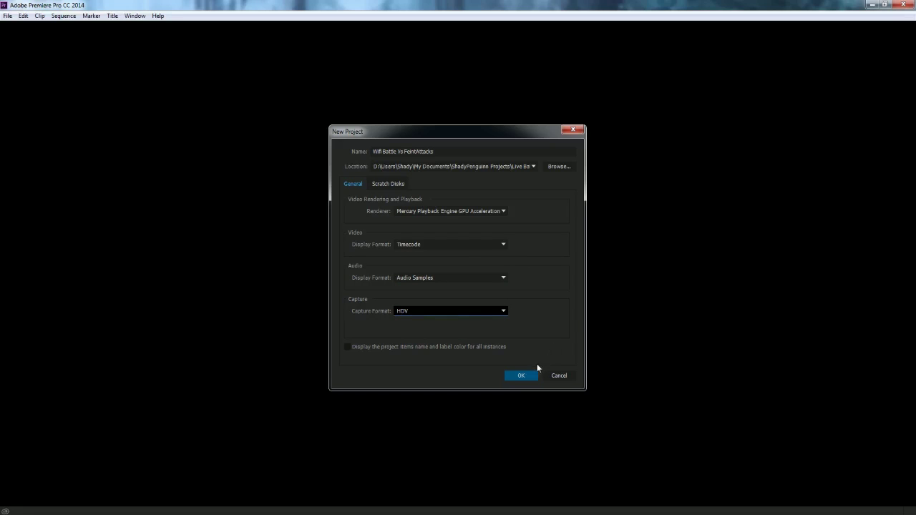
pyautogui.click(534, 375)
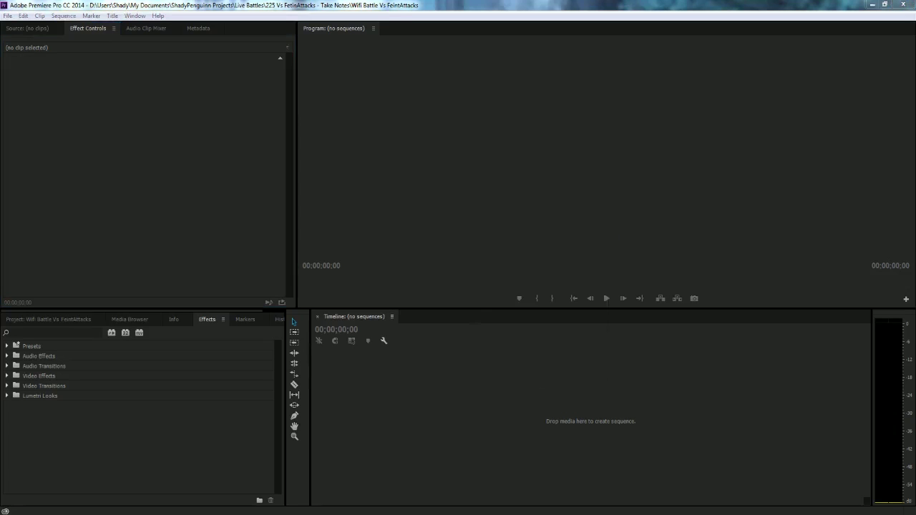
pyautogui.click(584, 380)
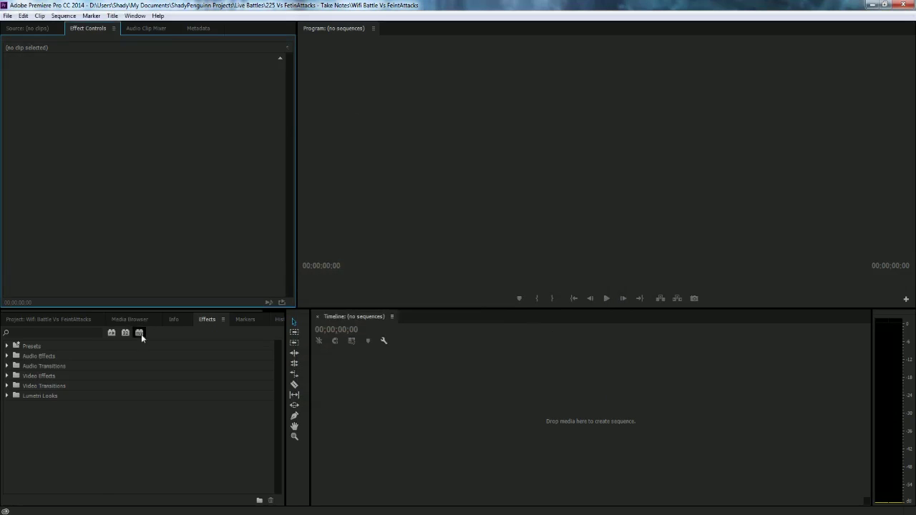
# Step: Import the videos "225 Vs FetinAttacks - Take Notes FaceCam Broken" and "225 Vs FetinAttacks - Take Notes" into the project
pyautogui.click(82, 321)
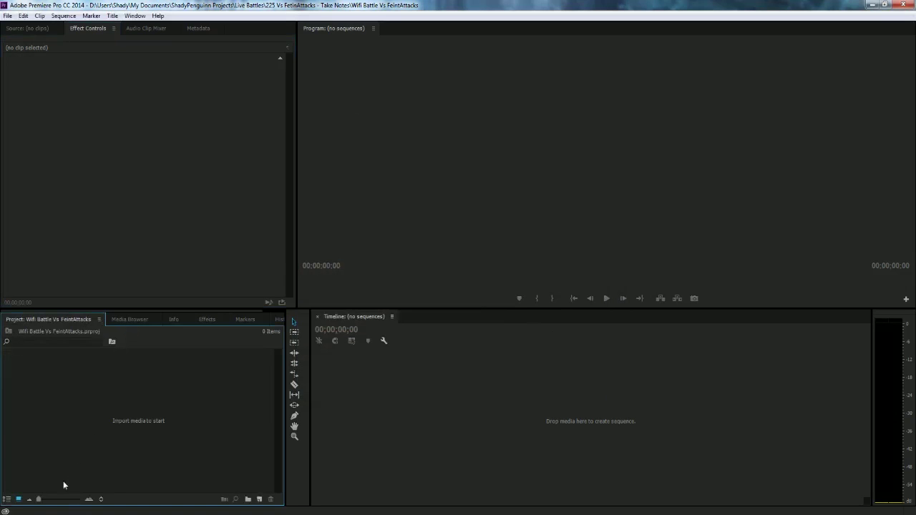
pyautogui.click(58, 513)
pyautogui.click(172, 3)
pyautogui.click(59, 514)
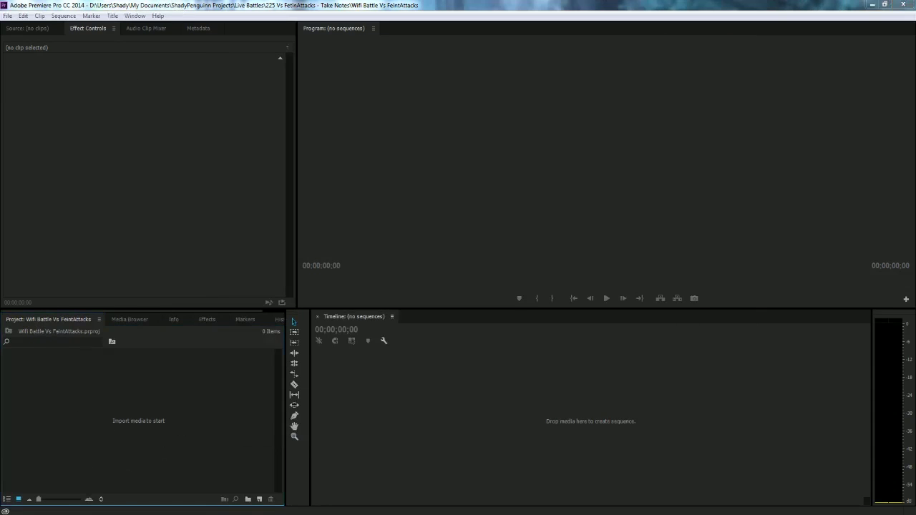
pyautogui.click(434, 119)
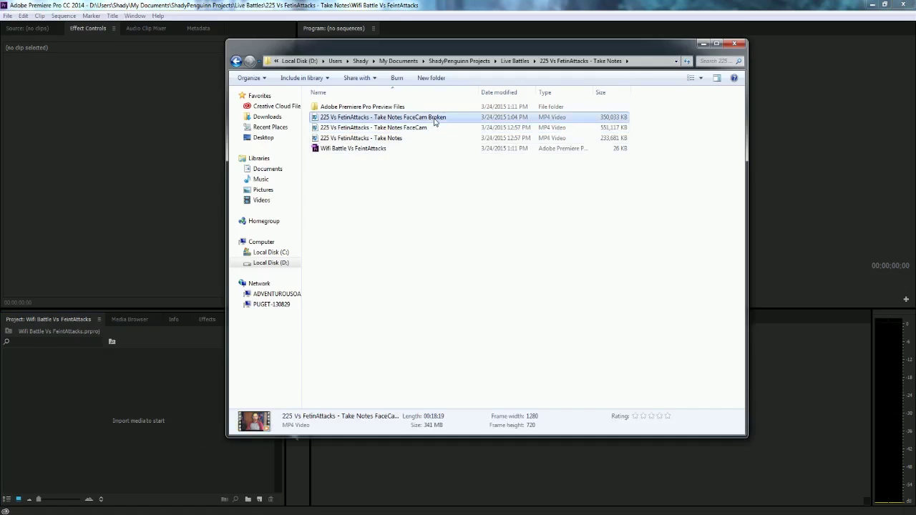
pyautogui.keyDown('ctrl'); pyautogui.click(400, 138); pyautogui.keyUp('ctrl')
pyautogui.moveTo(489, 57); pyautogui.dragTo(549, 58)
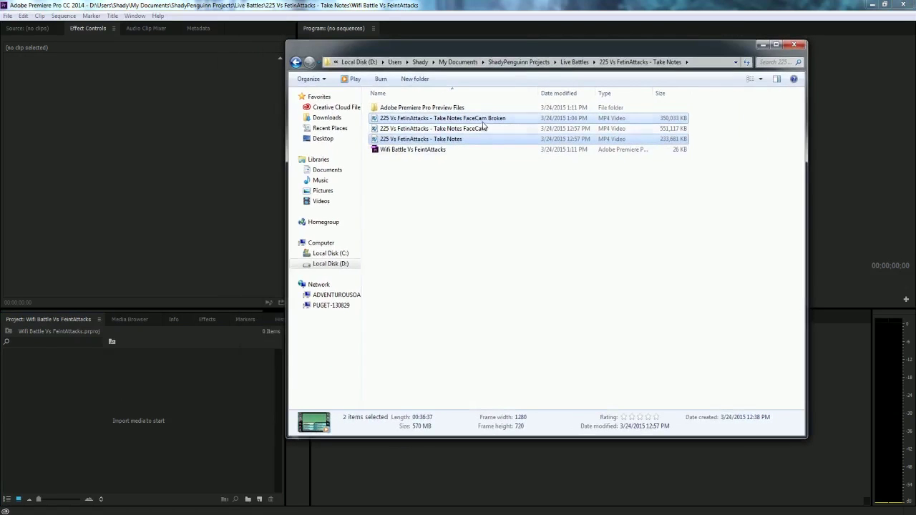
pyautogui.moveTo(483, 121); pyautogui.dragTo(169, 405)
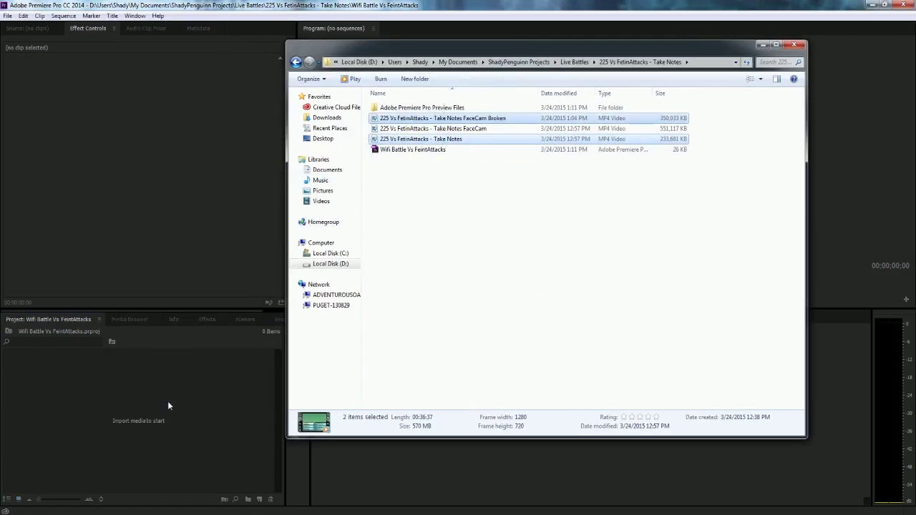
pyautogui.click(441, 6)
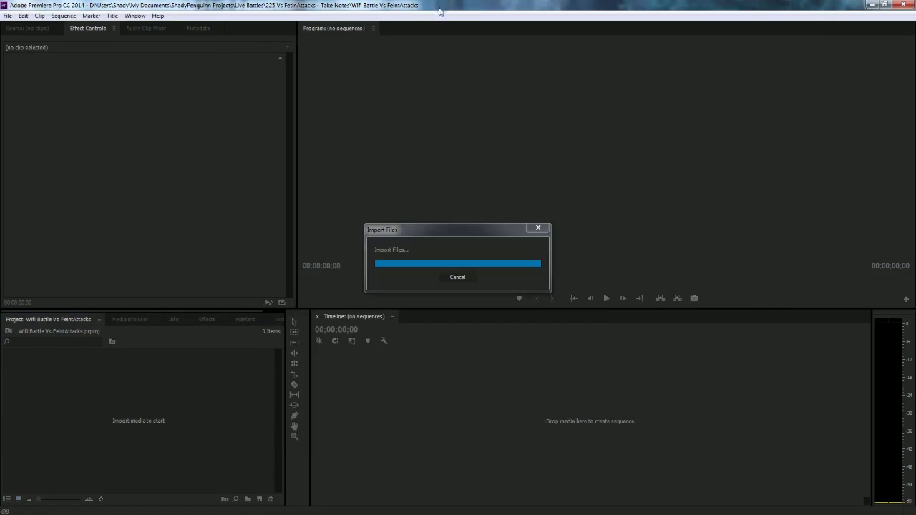
# Step: Import the Widescreen and Wifi Border PNG images from the Z Resources folder of ShadyPenguinn Projects
pyautogui.hotkey('alt', 'Tab')
pyautogui.click(525, 210)
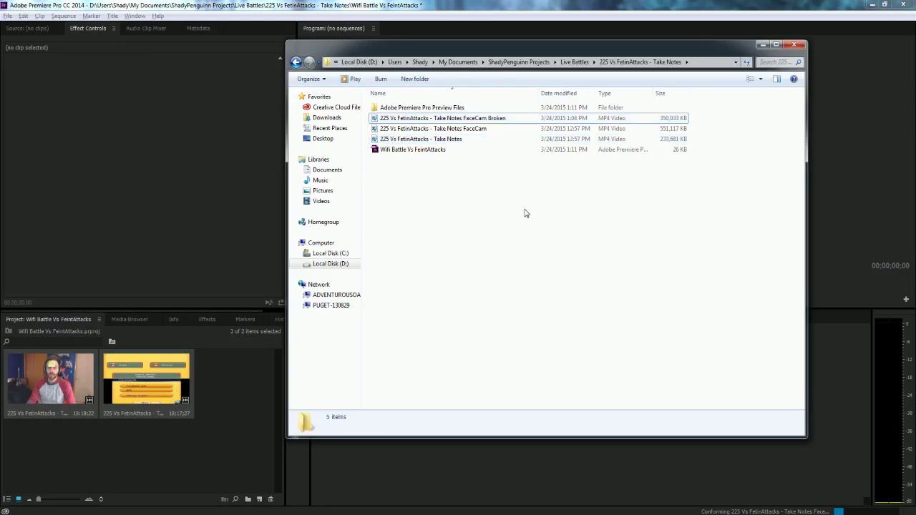
pyautogui.click(539, 64)
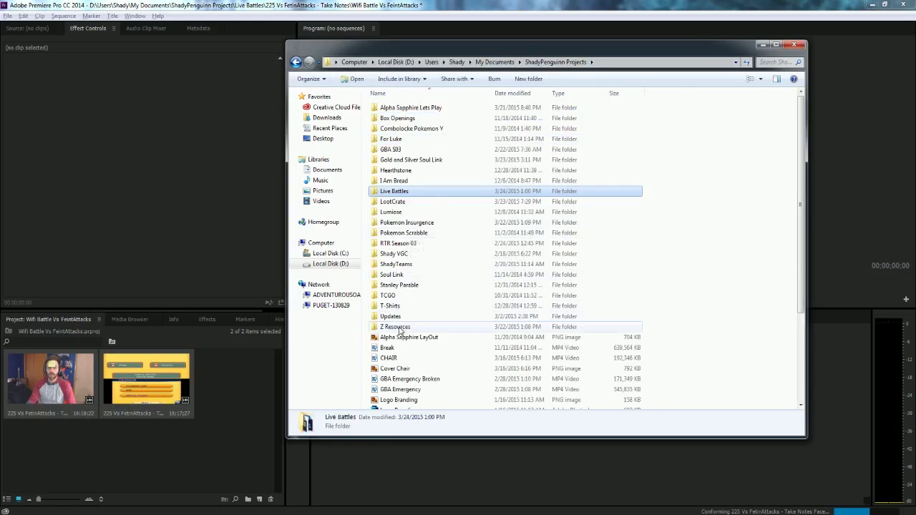
pyautogui.doubleClick(395, 326)
pyautogui.click(717, 328)
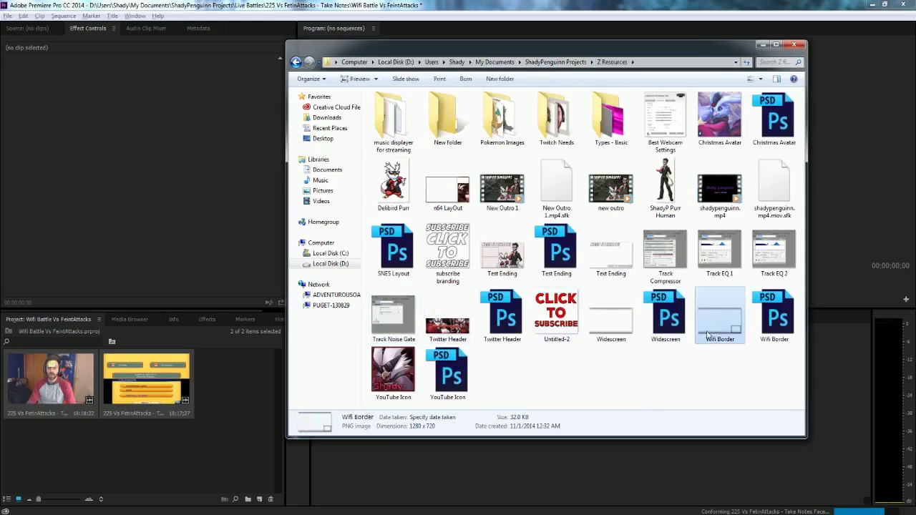
pyautogui.keyDown('ctrl'); pyautogui.click(616, 328); pyautogui.keyUp('ctrl')
pyautogui.moveTo(708, 340); pyautogui.dragTo(237, 387)
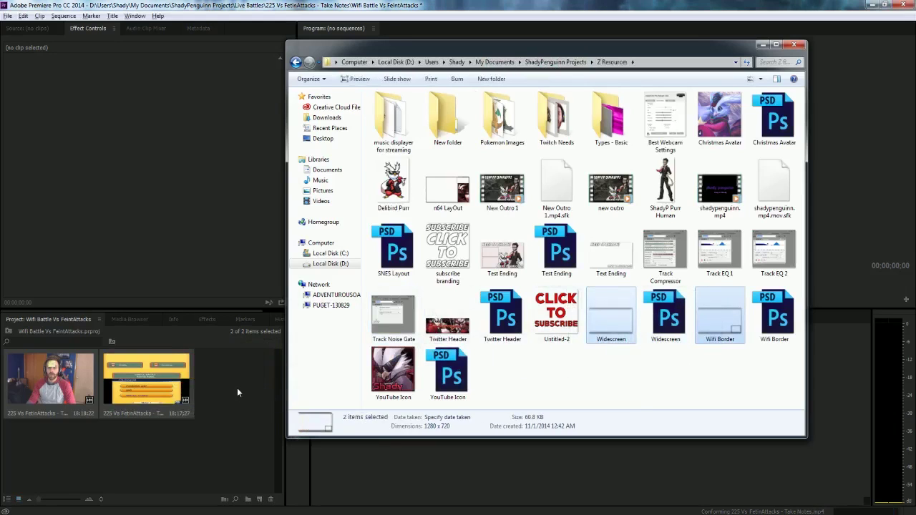
# Step: Import the "New Outro Shorten" MP4 from Local Disk (D:) and save the project
pyautogui.click(342, 265)
pyautogui.moveTo(411, 348); pyautogui.dragTo(181, 469)
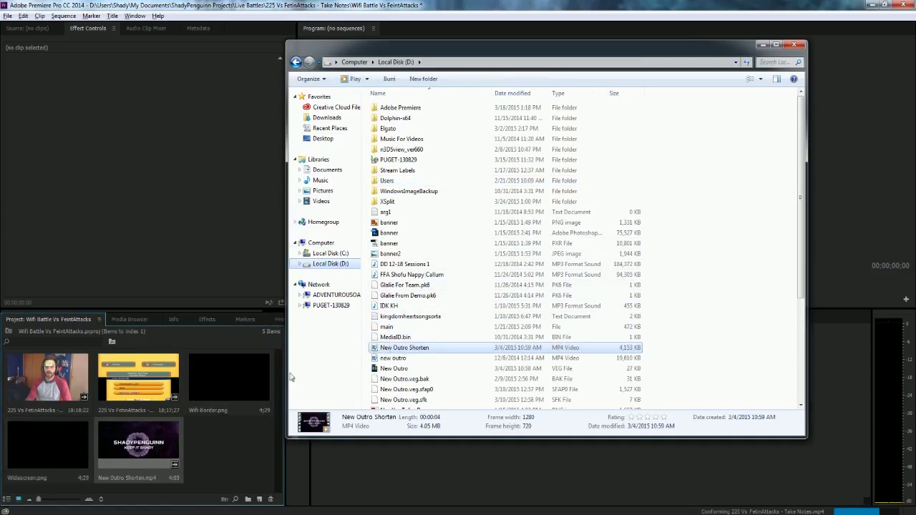
pyautogui.click(793, 45)
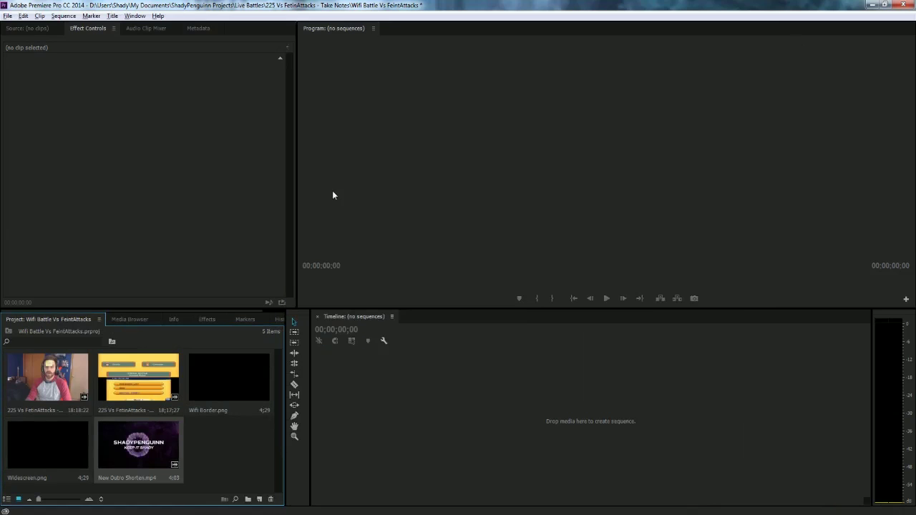
pyautogui.hotkey('ctrl', 's')
pyautogui.hotkey('ctrl', 'a')
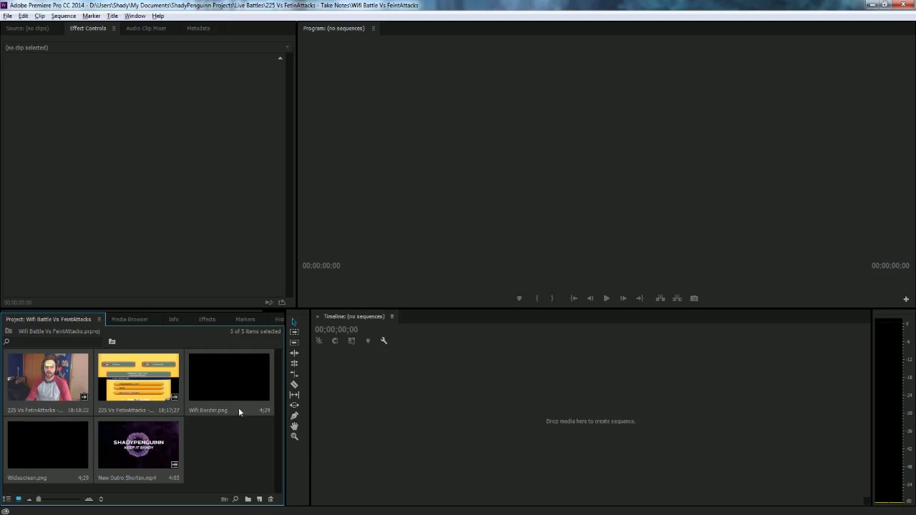
pyautogui.click(229, 444)
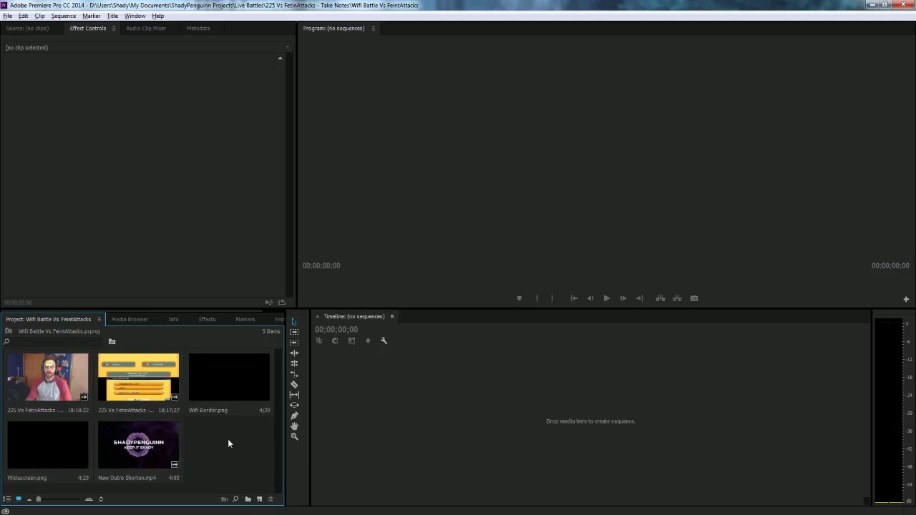
pyautogui.click(33, 386)
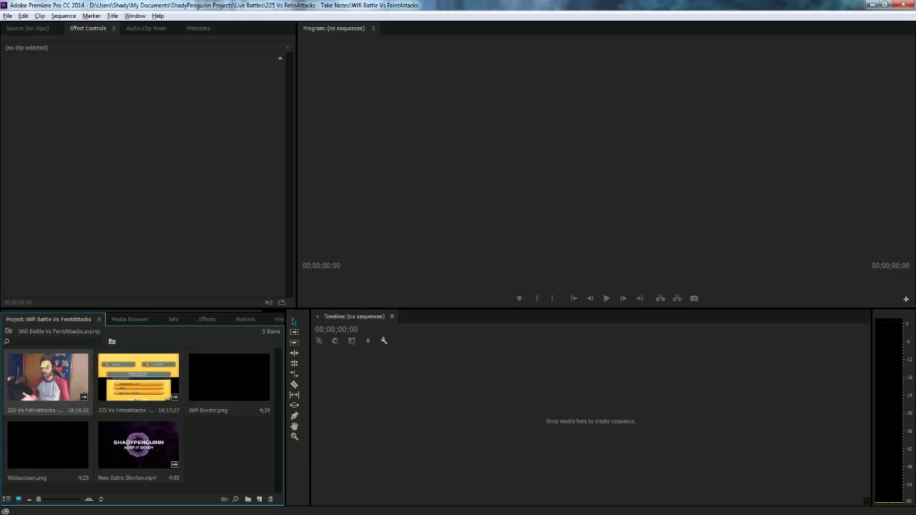
pyautogui.rightClick(63, 387)
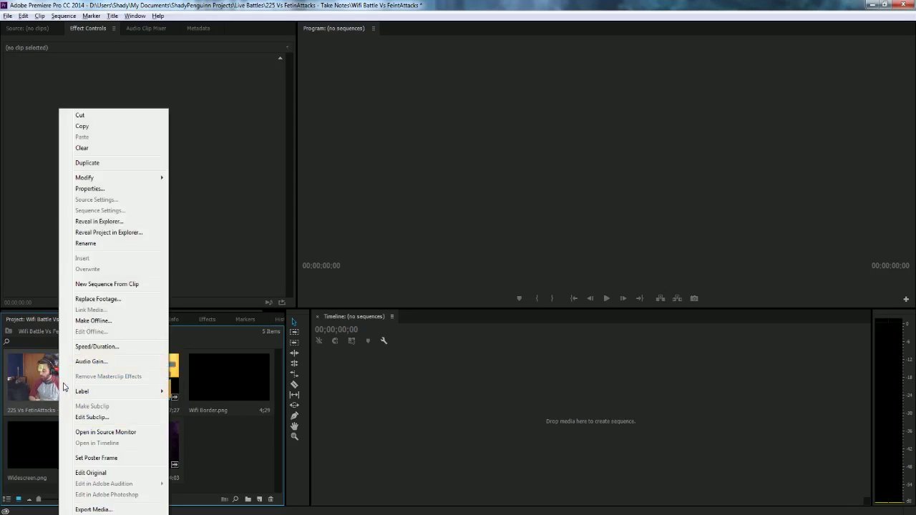
pyautogui.click(321, 3)
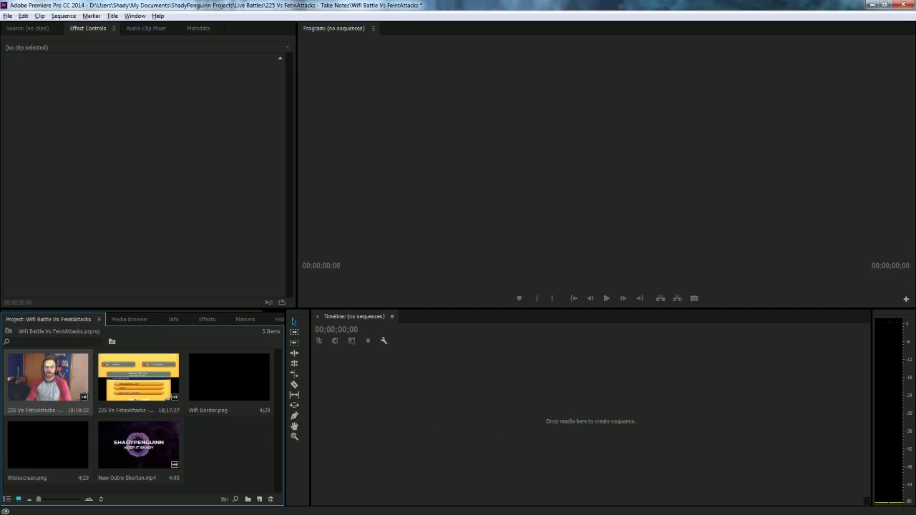
# Step: Check the file properties of "225 Vs FetinAttacks - Take Notes FaceCam" in its Live Battles project folder
pyautogui.click(79, 514)
pyautogui.click(873, 5)
pyautogui.click(793, 44)
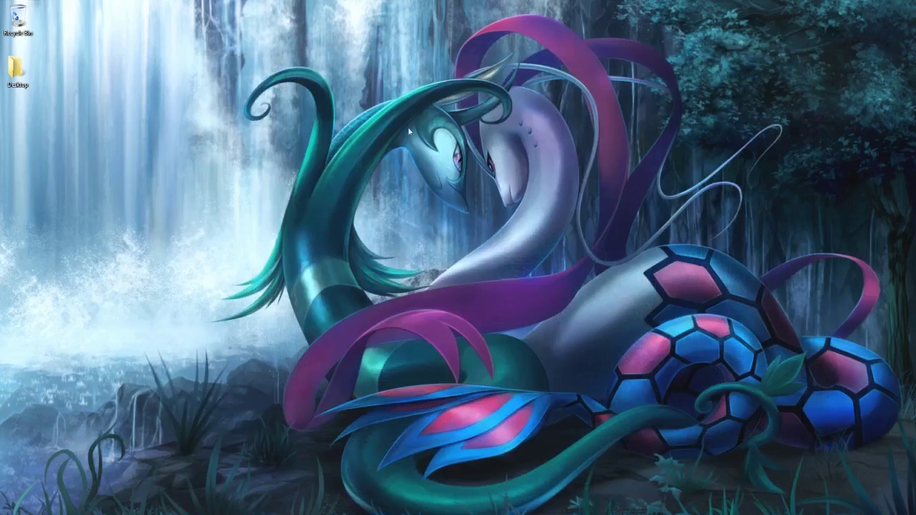
pyautogui.doubleClick(17, 68)
pyautogui.scroll(-5, 405, 164)
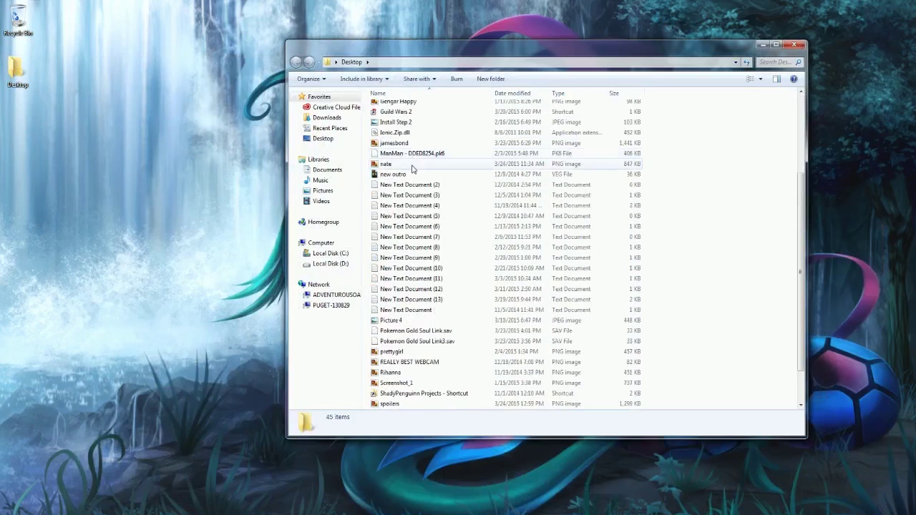
pyautogui.doubleClick(412, 352)
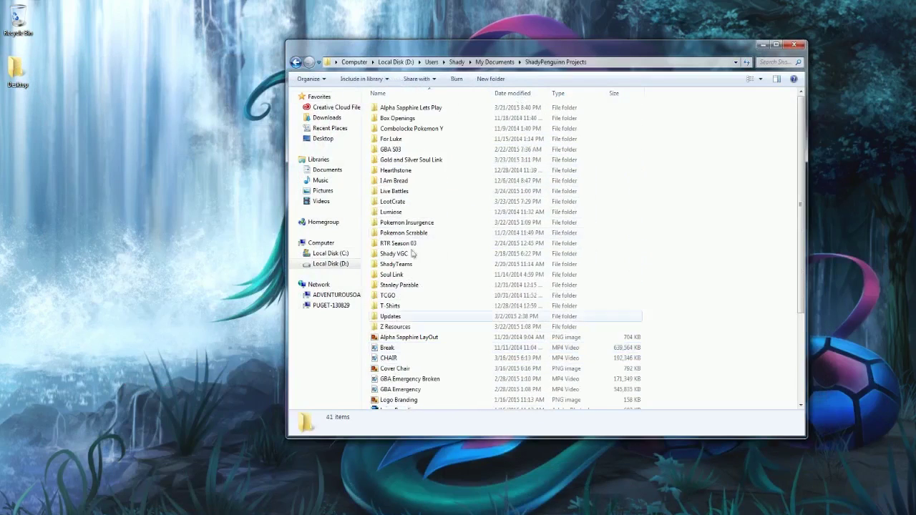
pyautogui.doubleClick(412, 189)
pyautogui.doubleClick(421, 149)
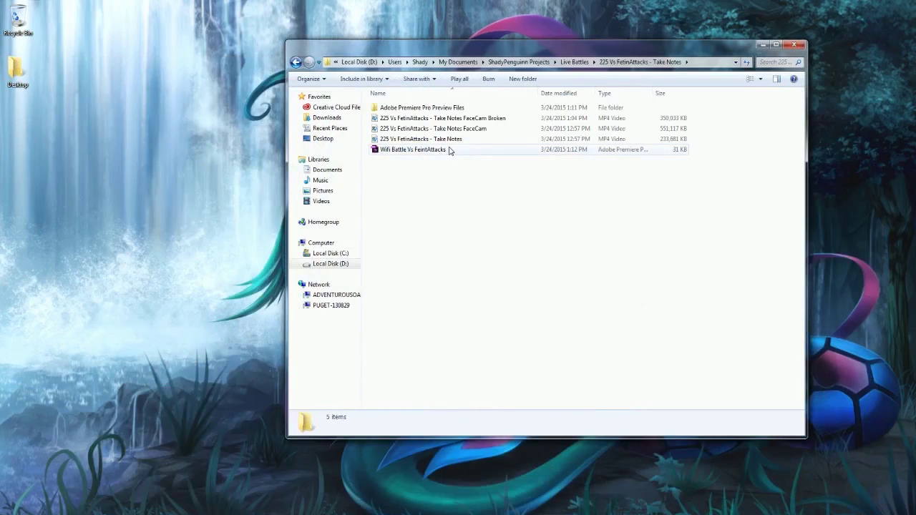
pyautogui.rightClick(458, 129)
pyautogui.click(488, 337)
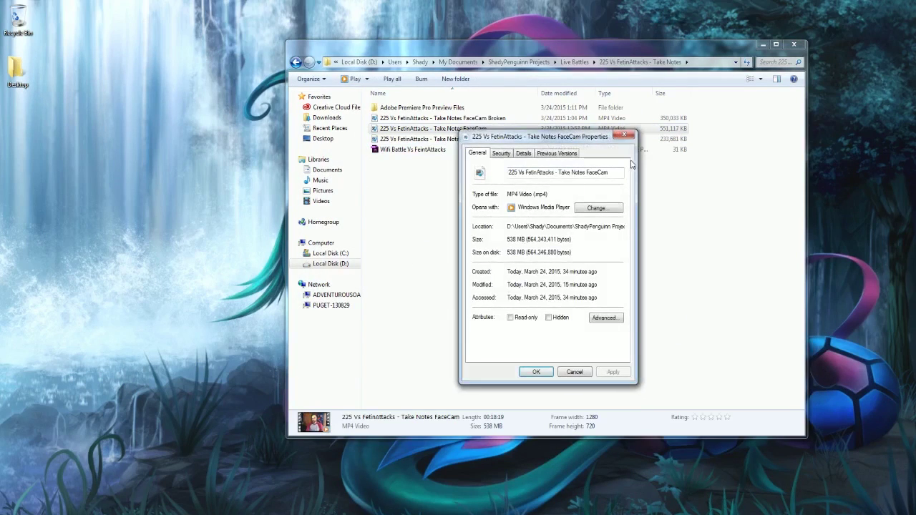
pyautogui.click(629, 140)
pyautogui.click(795, 47)
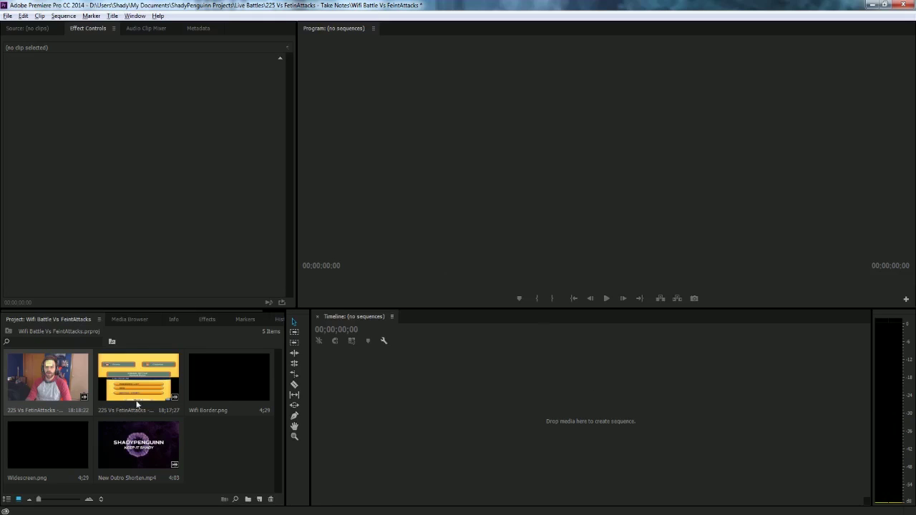
# Step: Create a sequence from the FaceCam Broken clip and place Wifi Border.png on V3 from the start, extended to about 00:01:45
pyautogui.click(169, 413)
pyautogui.moveTo(48, 378); pyautogui.dragTo(340, 395)
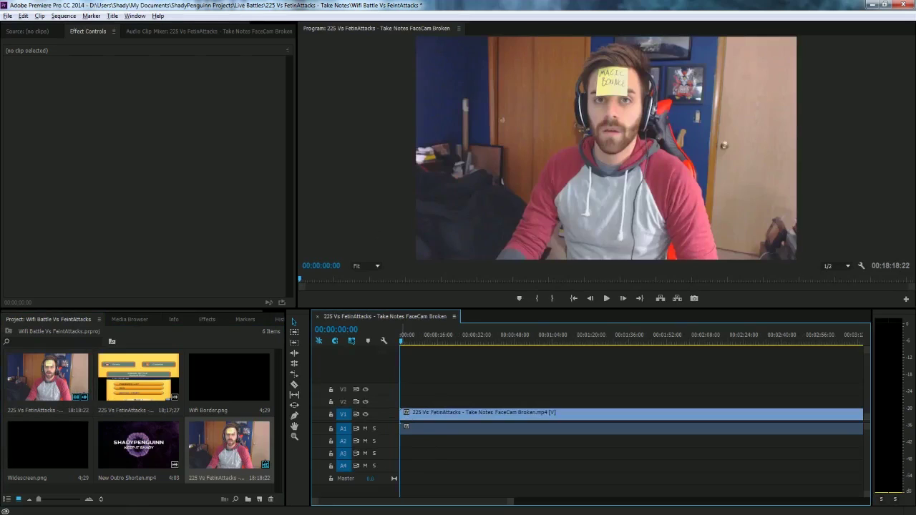
pyautogui.moveTo(556, 309); pyautogui.dragTo(556, 229)
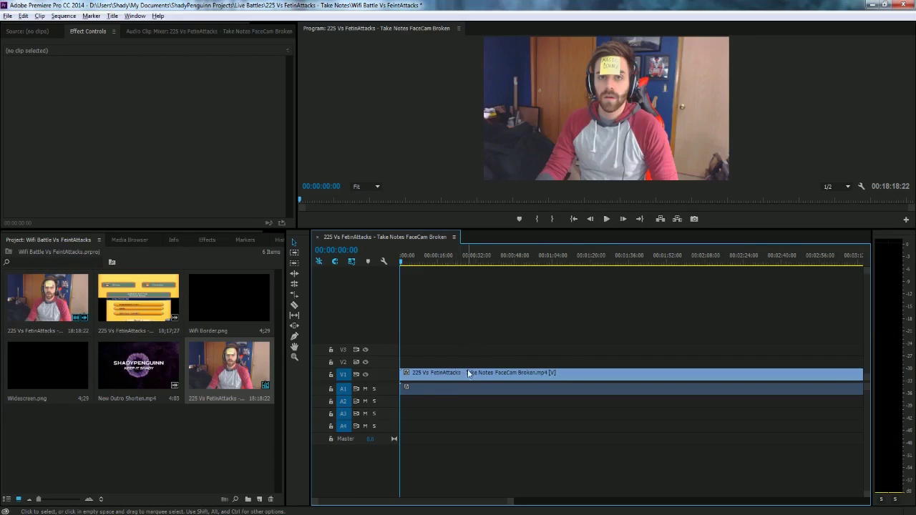
pyautogui.moveTo(229, 297); pyautogui.dragTo(650, 351)
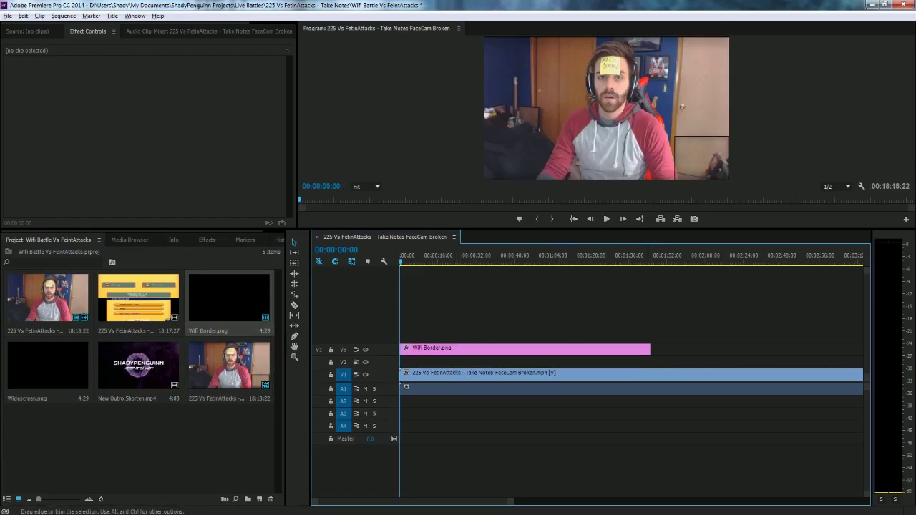
# Step: Move the FaceCam Broken clip to V2 and A2, and place the Take Notes gameplay clip on V1 and A1 at the start
pyautogui.click(503, 373)
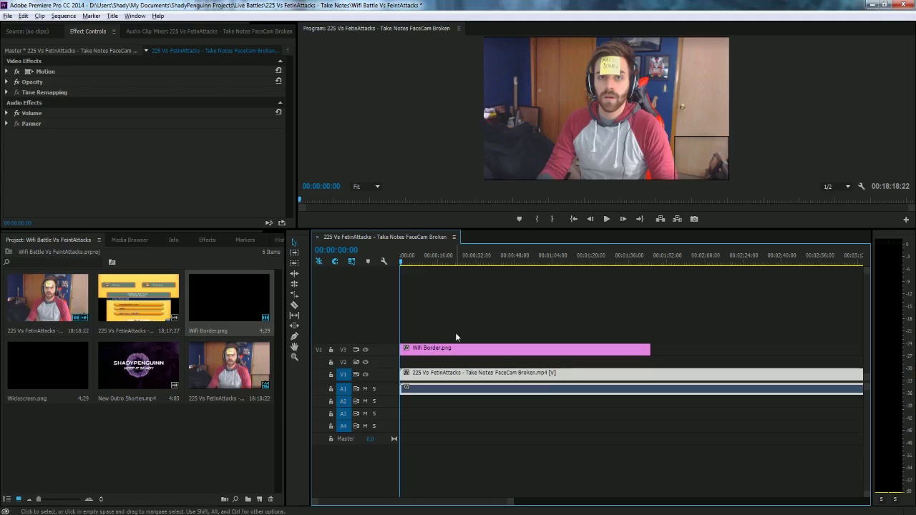
pyautogui.moveTo(137, 318); pyautogui.dragTo(209, 327)
pyautogui.moveTo(435, 376); pyautogui.dragTo(423, 400)
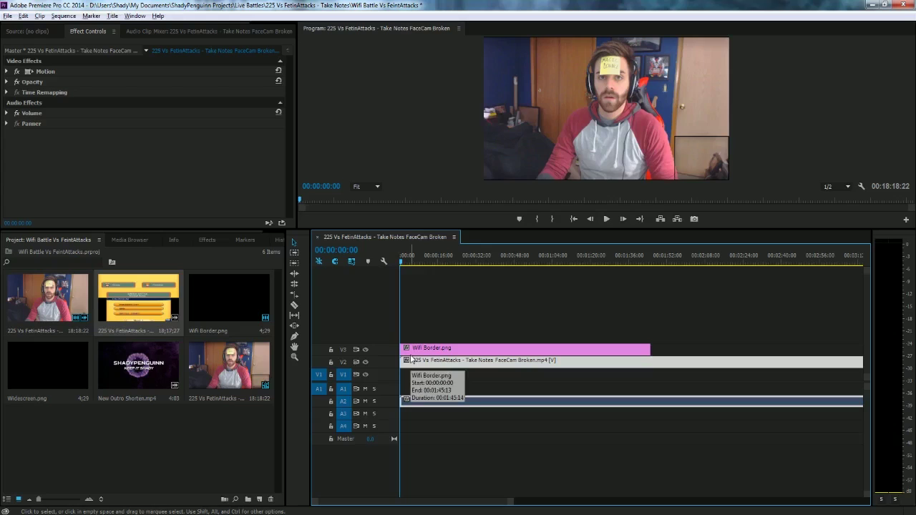
pyautogui.moveTo(141, 303); pyautogui.dragTo(402, 377)
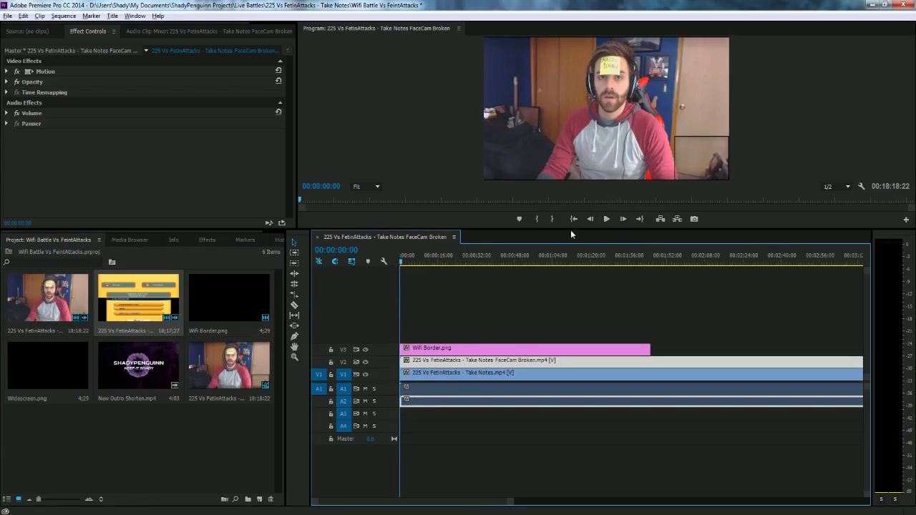
# Step: Enlarge the timeline area and expand the audio tracks to show their waveforms
pyautogui.moveTo(571, 230); pyautogui.dragTo(570, 205)
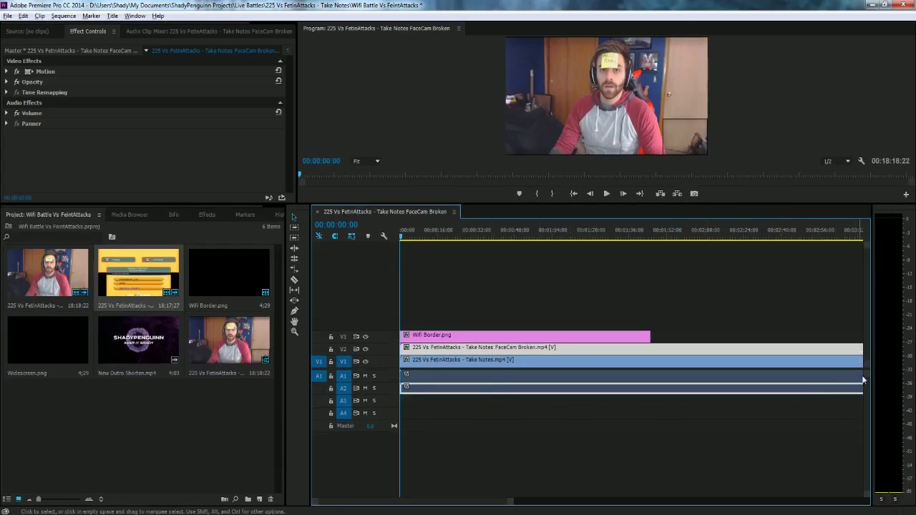
pyautogui.moveTo(866, 494); pyautogui.dragTo(866, 483)
pyautogui.hotkey('alt', '=')
pyautogui.hotkey('alt', '=')
pyautogui.hotkey('alt', '=')
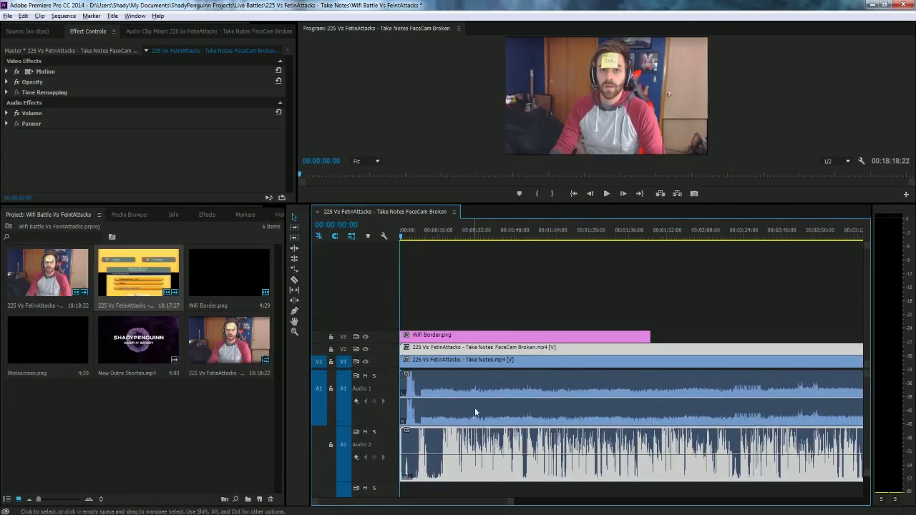
# Step: Shift the Take Notes gameplay clip about 2 seconds later on V1 and A1, and set the playhead to 00:00:09:06
pyautogui.moveTo(421, 365); pyautogui.dragTo(465, 365)
pyautogui.moveTo(469, 363); pyautogui.dragTo(464, 362)
pyautogui.click(422, 235)
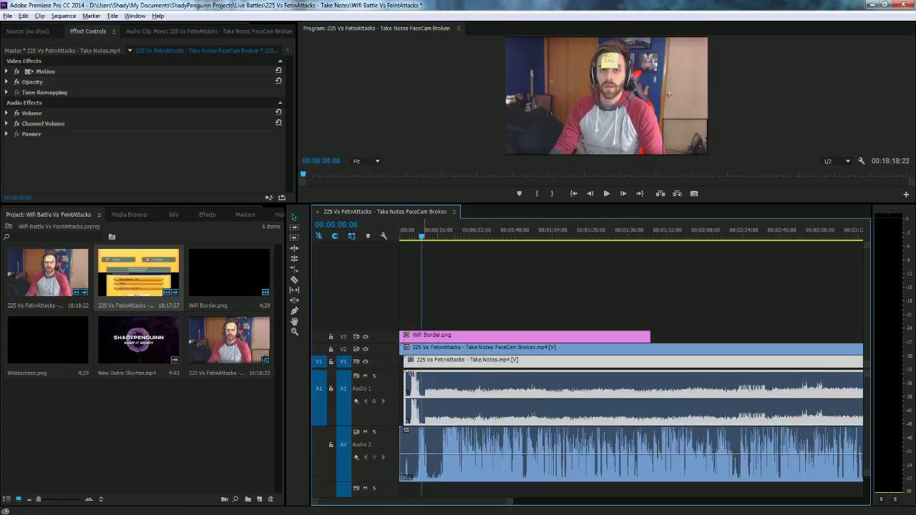
# Step: Align the gameplay clip's opening waveform peaks with the FaceCam Broken audio on A2, starting the gameplay clip at 00:00:04:29
pyautogui.scroll(2, 426, 331)
pyautogui.scroll(-2, 427, 331)
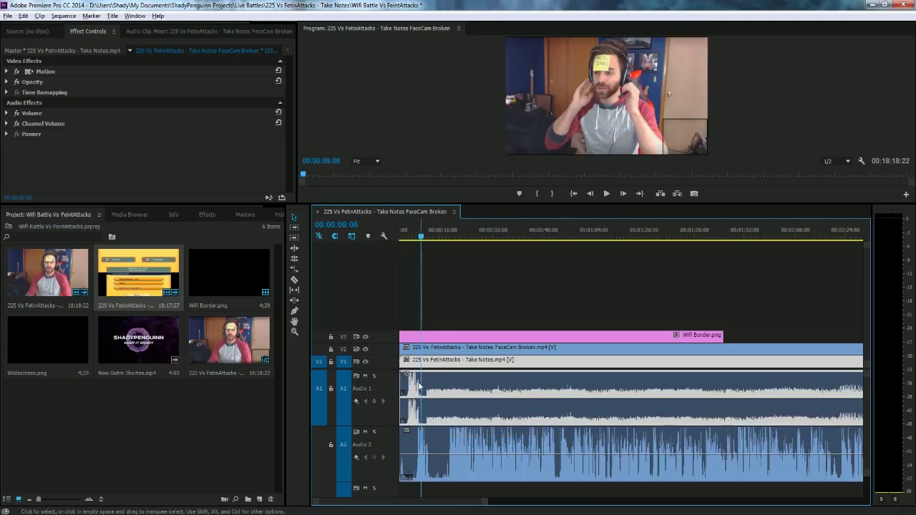
pyautogui.scroll(3, 416, 379)
pyautogui.scroll(2, 416, 382)
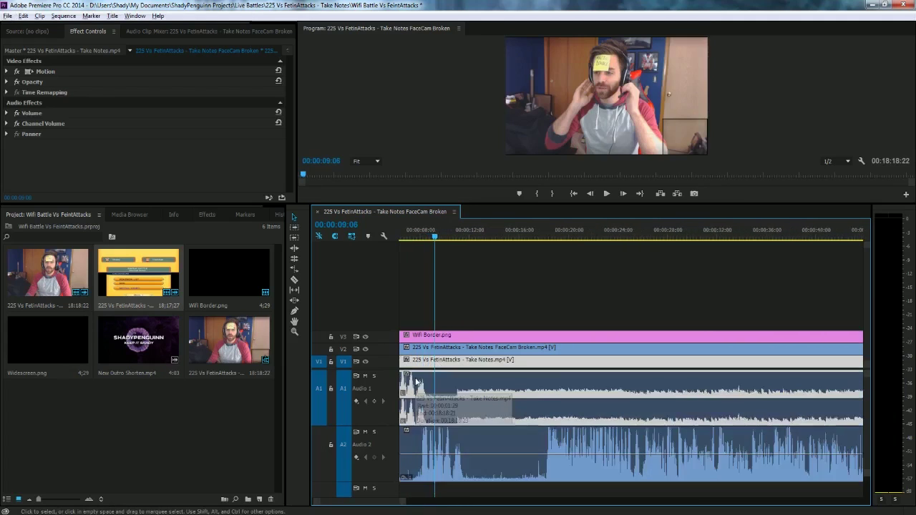
pyautogui.moveTo(377, 501); pyautogui.dragTo(376, 502)
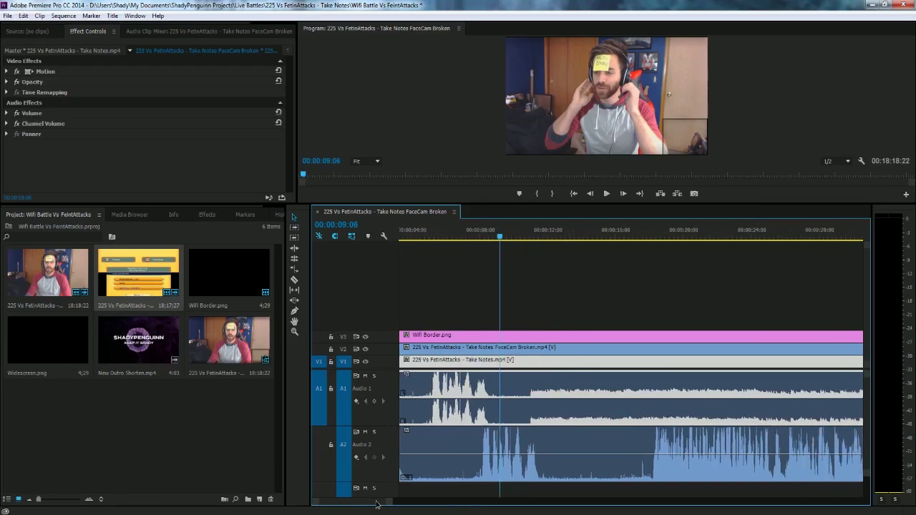
pyautogui.moveTo(449, 366); pyautogui.dragTo(491, 362)
pyautogui.scroll(7, 490, 364)
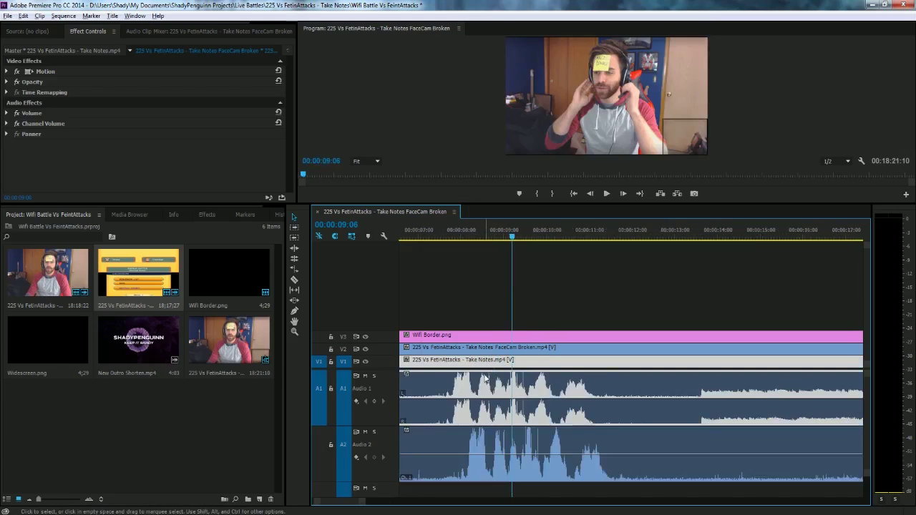
pyautogui.moveTo(332, 502); pyautogui.dragTo(337, 504)
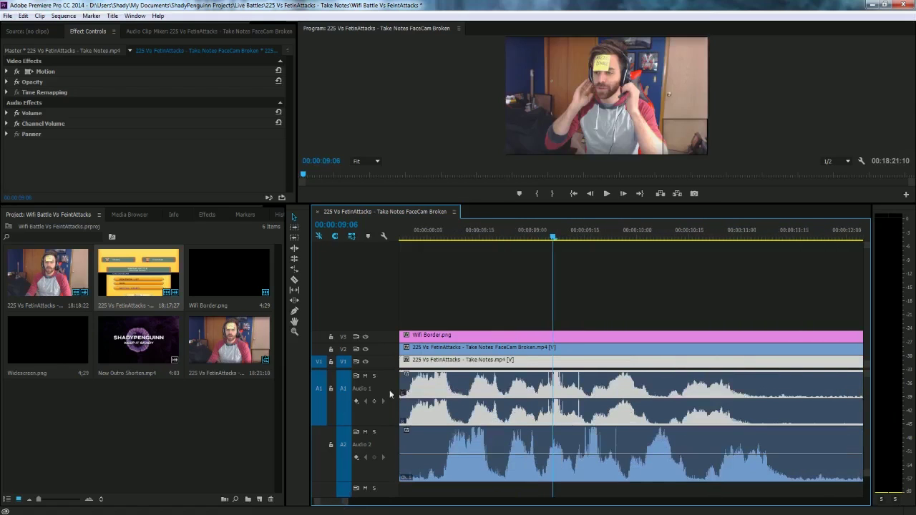
pyautogui.moveTo(424, 370); pyautogui.dragTo(467, 367)
# Step: Check the audio sync by playback from 00:00:08:03 and move the gameplay clip one frame earlier to match the face-cam waveform
pyautogui.click(438, 236)
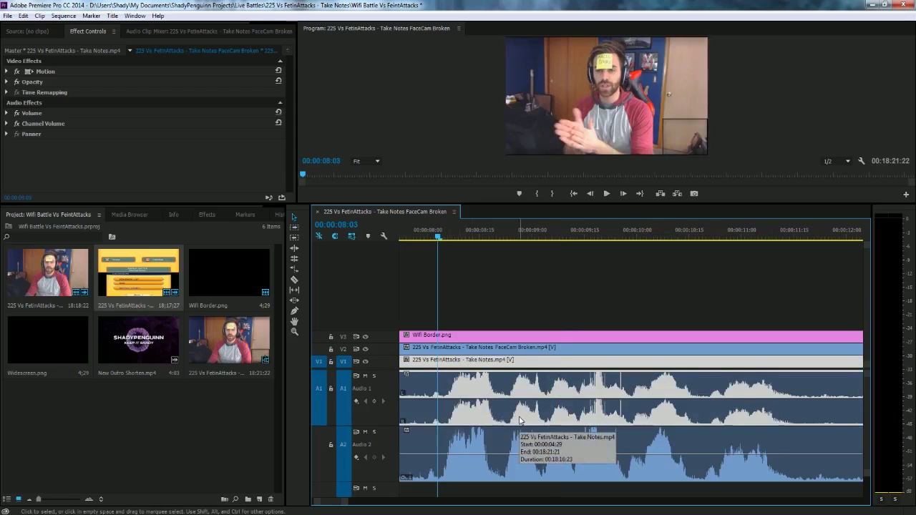
pyautogui.press('space')
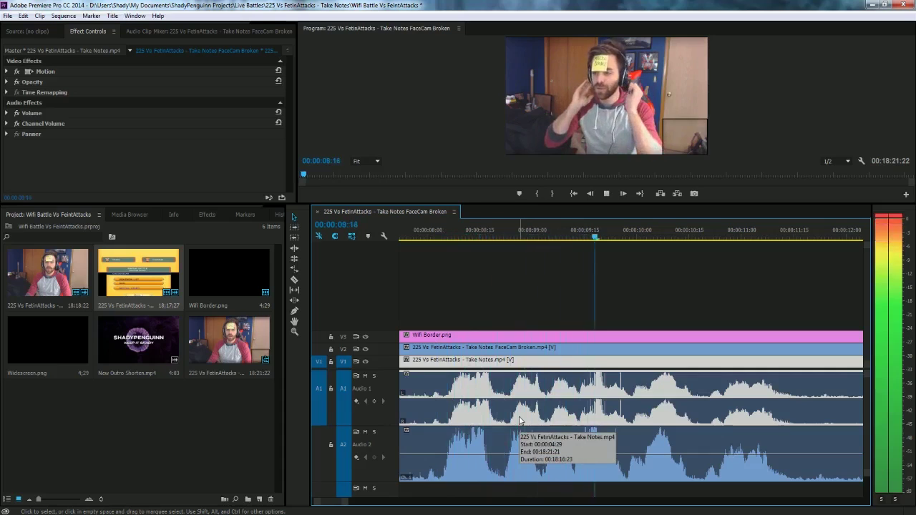
pyautogui.press('space')
pyautogui.click(456, 237)
pyautogui.press('=')
pyautogui.press('=')
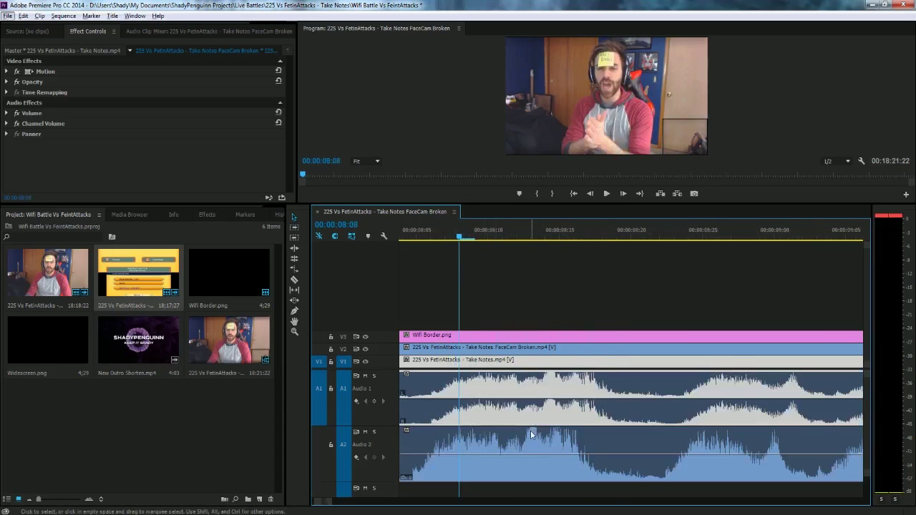
pyautogui.moveTo(555, 367); pyautogui.dragTo(546, 367)
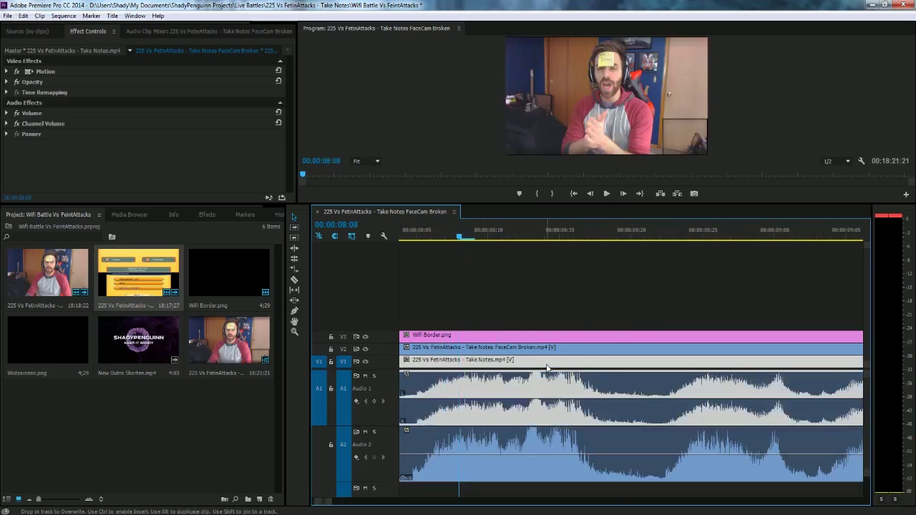
pyautogui.press('space')
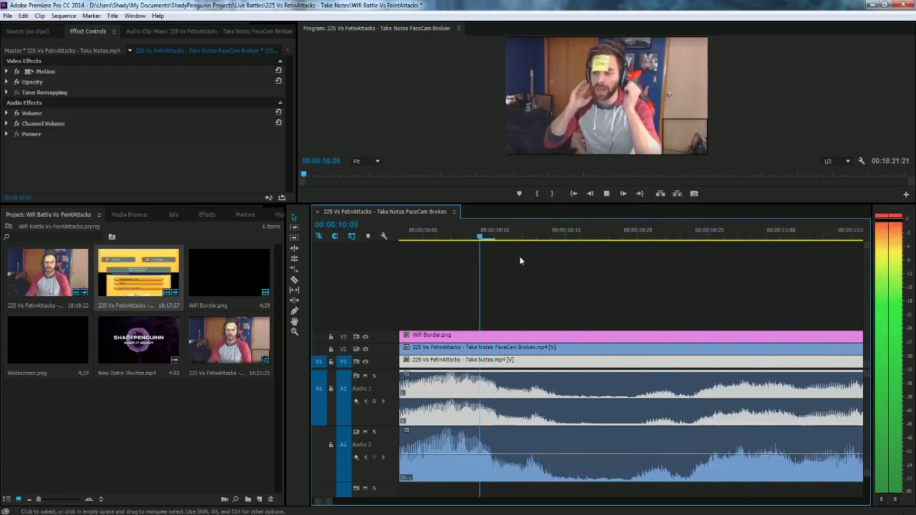
pyautogui.press('space')
# Step: Split the FaceCam Broken and Take Notes clips at about 00:00:18, where the continuous face-cam audio begins
pyautogui.scroll(-7, 576, 363)
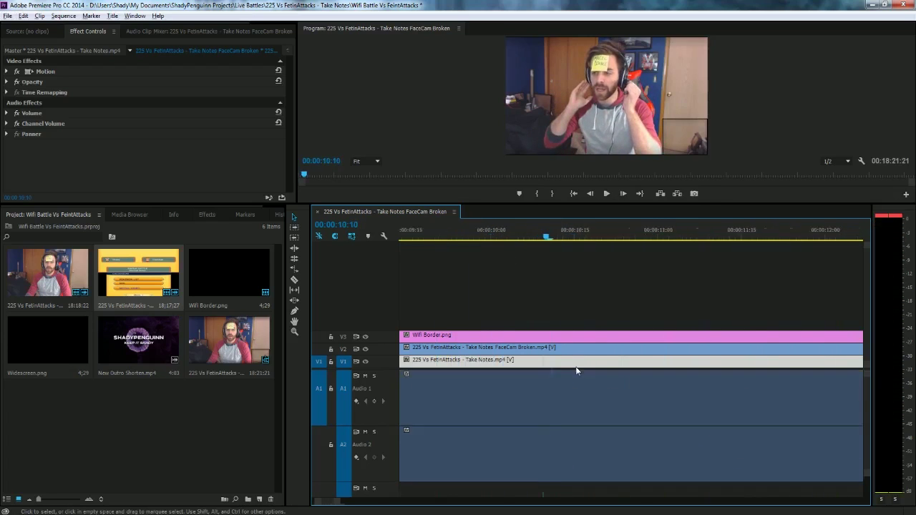
pyautogui.scroll(-1, 510, 379)
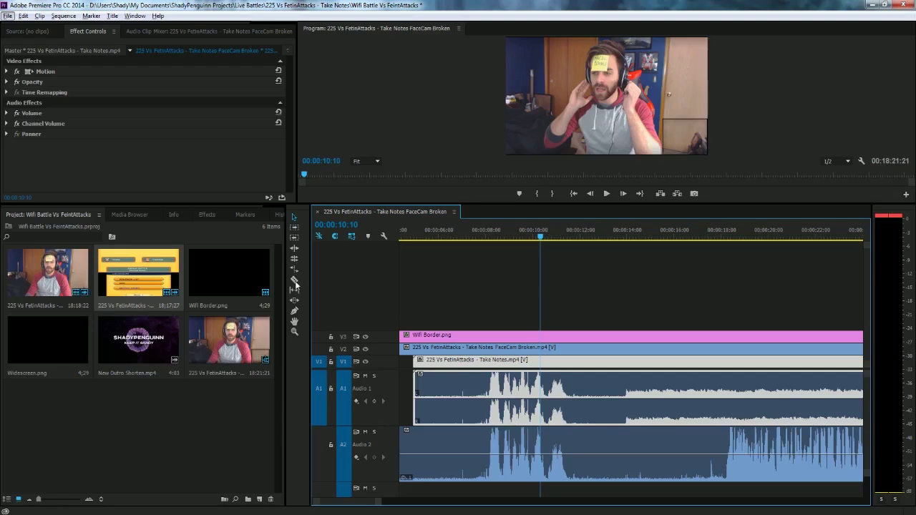
pyautogui.press('c')
pyautogui.click(535, 3)
pyautogui.click(576, 333)
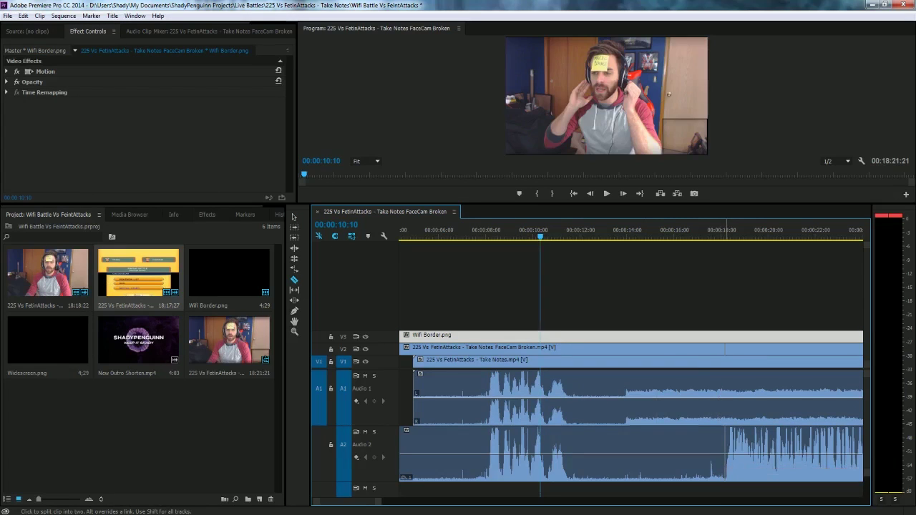
pyautogui.click(726, 430)
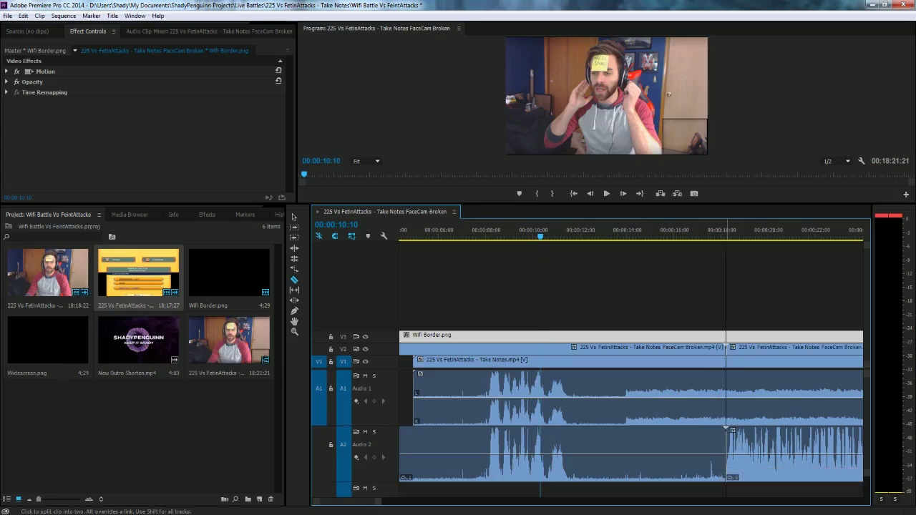
pyautogui.click(725, 391)
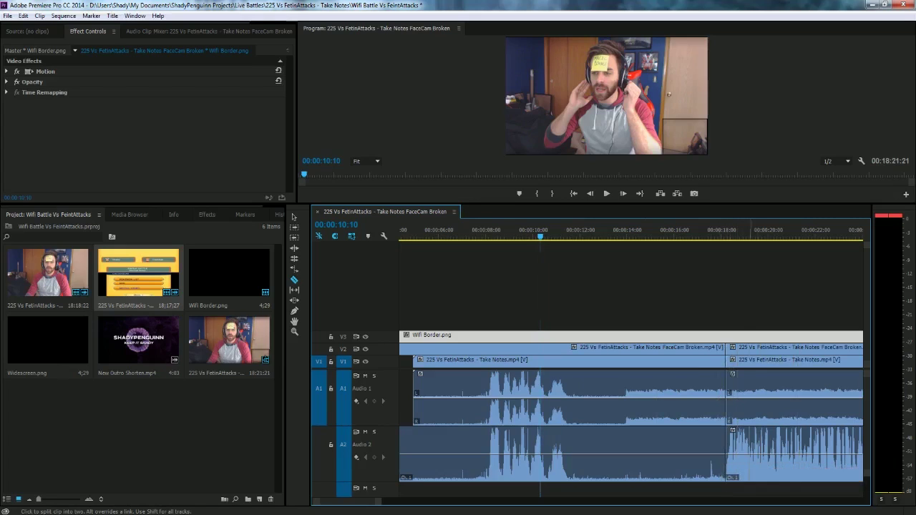
# Step: Delete the FaceCam Broken and Take Notes segments before the cut, including their audio
pyautogui.click(293, 218)
pyautogui.click(645, 348)
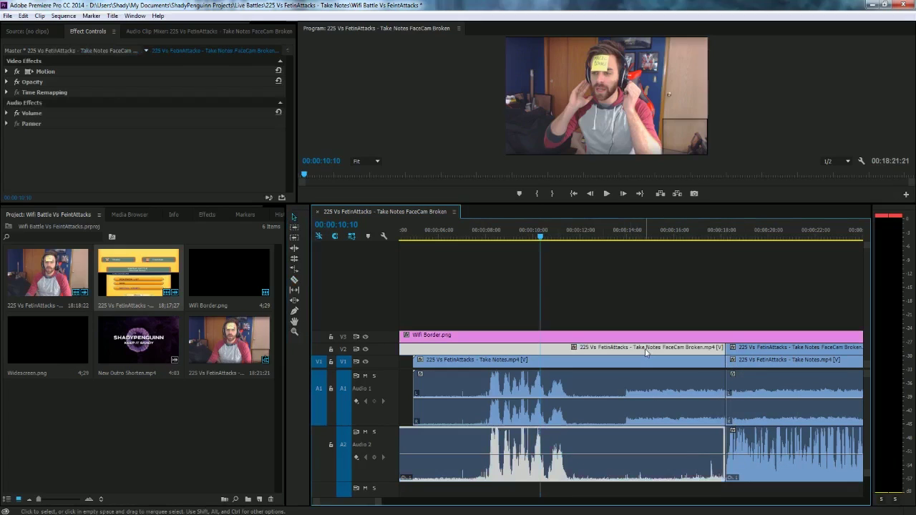
pyautogui.click(637, 363)
pyautogui.click(647, 349)
pyautogui.click(645, 363)
pyautogui.click(647, 350)
pyautogui.press('Delete')
pyautogui.click(630, 363)
pyautogui.press('Delete')
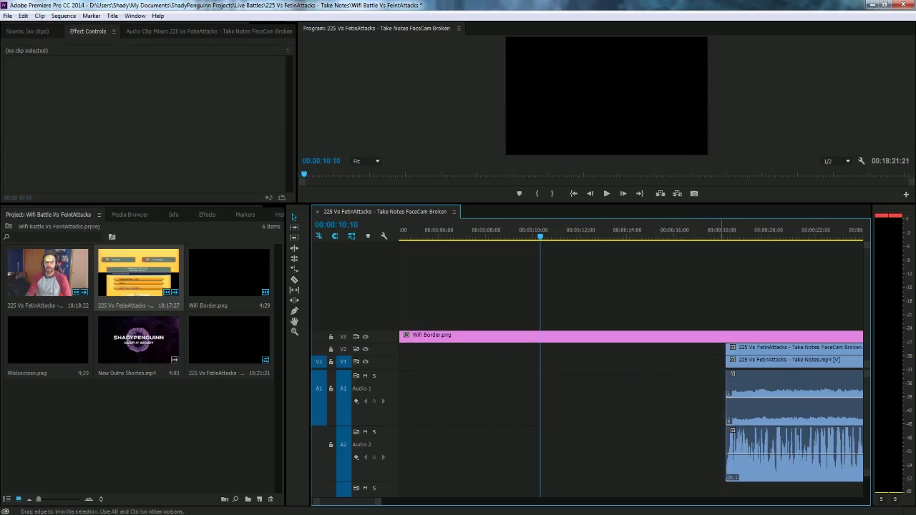
# Step: Move the remaining FaceCam Broken and Take Notes clips to the sequence start and return the playhead to 00:00:00:00
pyautogui.click(762, 351)
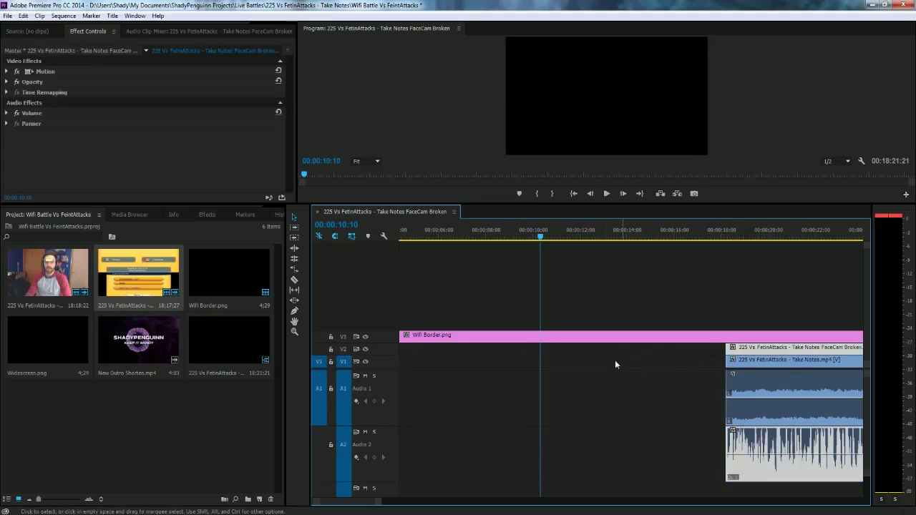
pyautogui.scroll(-4, 550, 405)
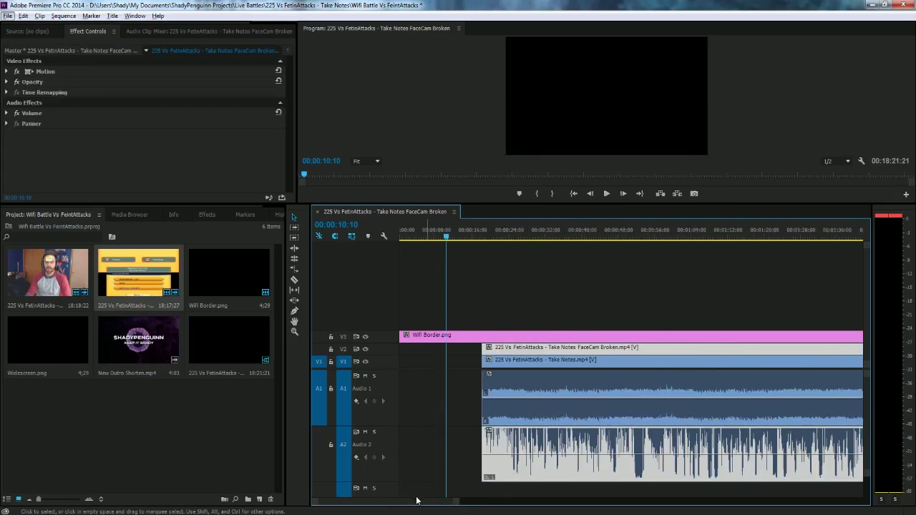
pyautogui.moveTo(520, 352); pyautogui.dragTo(436, 353)
pyautogui.moveTo(511, 378); pyautogui.dragTo(427, 365)
pyautogui.click(575, 193)
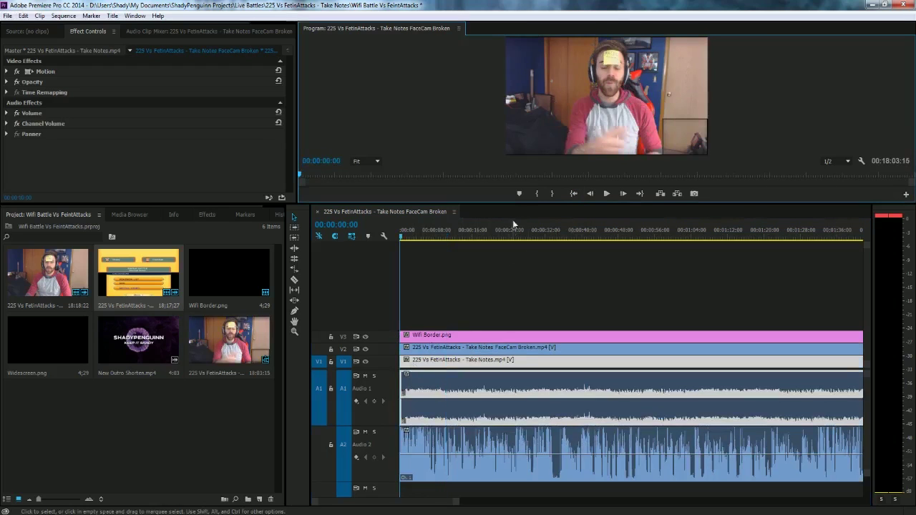
# Step: Enlarge the program preview, play the first second of the trimmed sequence, and return the playhead to the start
pyautogui.moveTo(478, 204); pyautogui.dragTo(478, 206)
pyautogui.moveTo(588, 205); pyautogui.dragTo(589, 233)
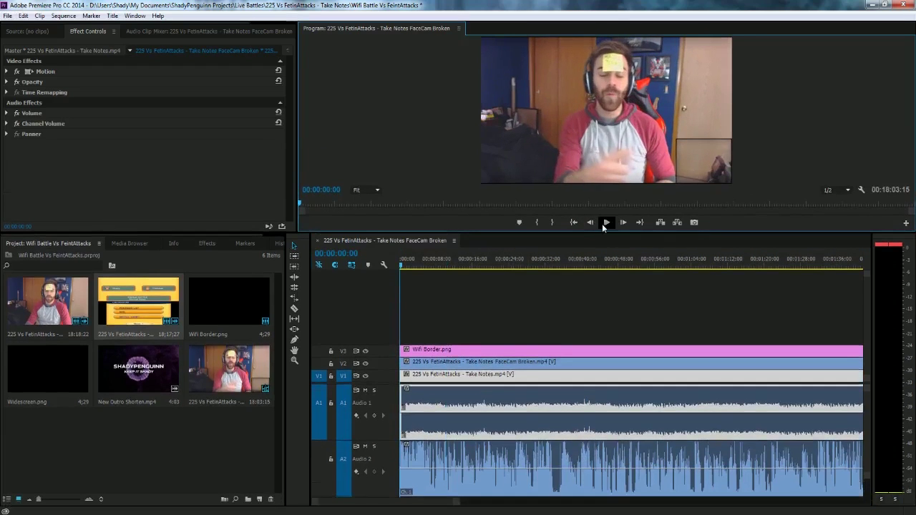
pyautogui.click(604, 224)
pyautogui.click(605, 223)
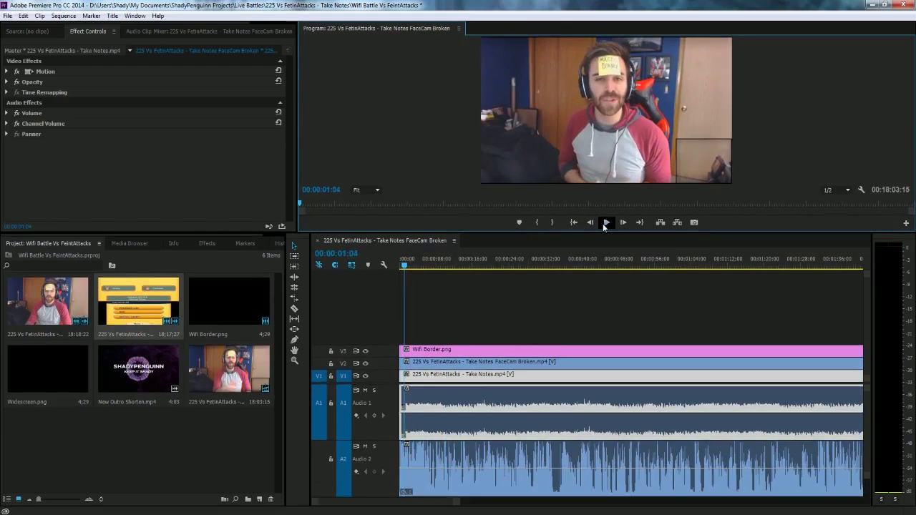
pyautogui.click(573, 222)
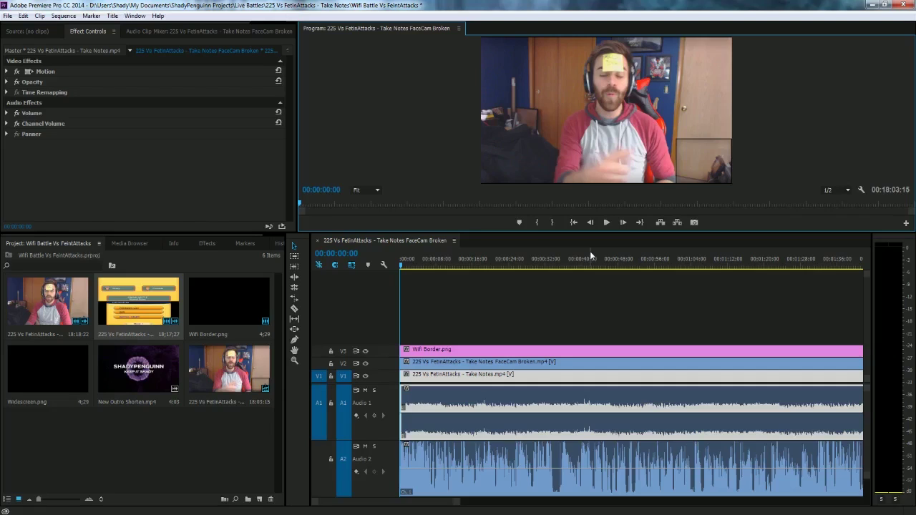
# Step: Add video track V4 above the Wifi Border track and show the effects list
pyautogui.rightClick(377, 353)
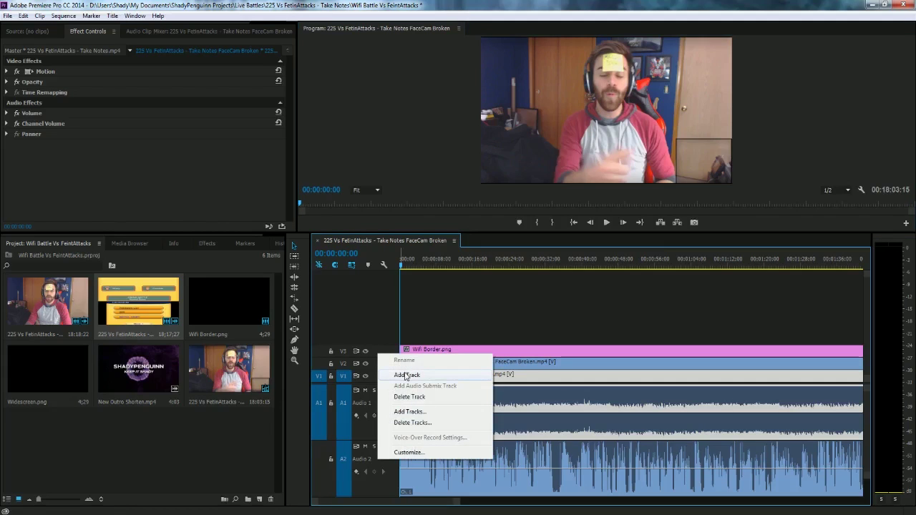
pyautogui.click(405, 375)
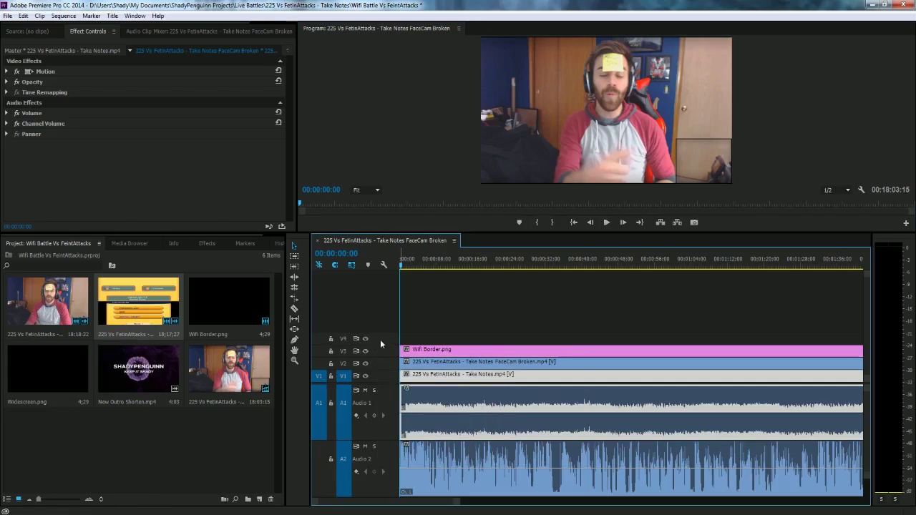
pyautogui.rightClick(389, 397)
pyautogui.click(624, 4)
pyautogui.click(207, 243)
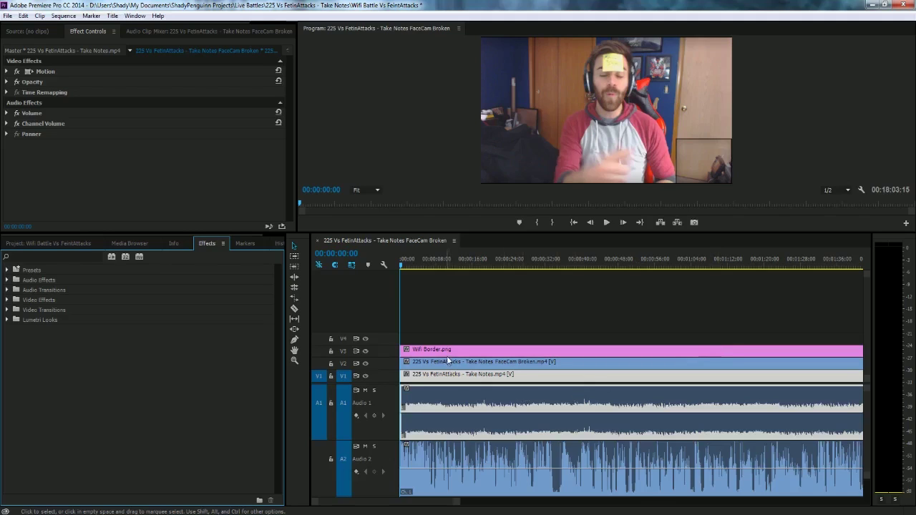
# Step: Lock track V3 and shrink the FaceCam Broken video into the border's box in the lower-right corner of the frame
pyautogui.click(331, 351)
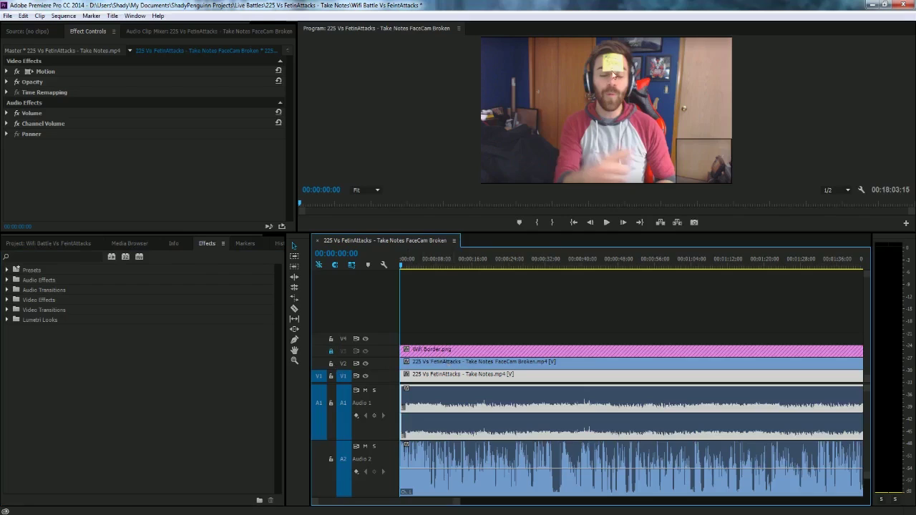
pyautogui.click(598, 115)
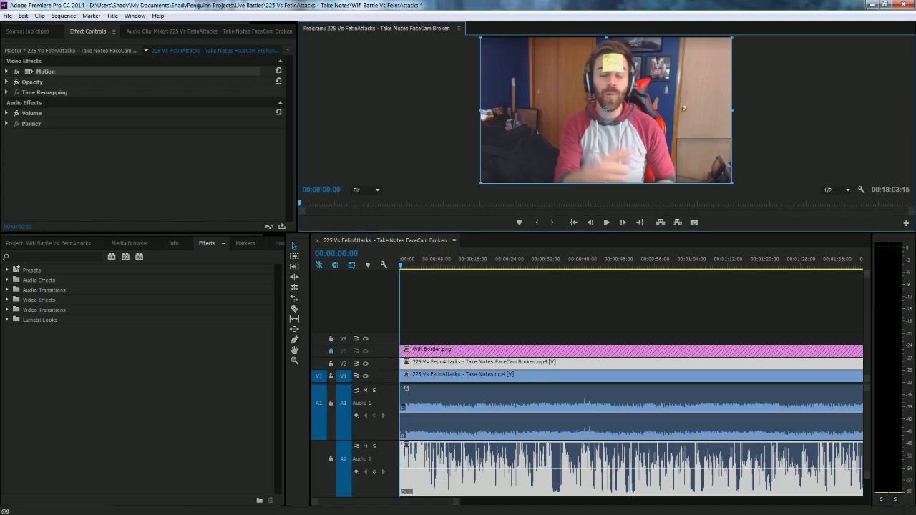
pyautogui.moveTo(731, 182); pyautogui.dragTo(684, 156)
pyautogui.moveTo(529, 113); pyautogui.dragTo(681, 161)
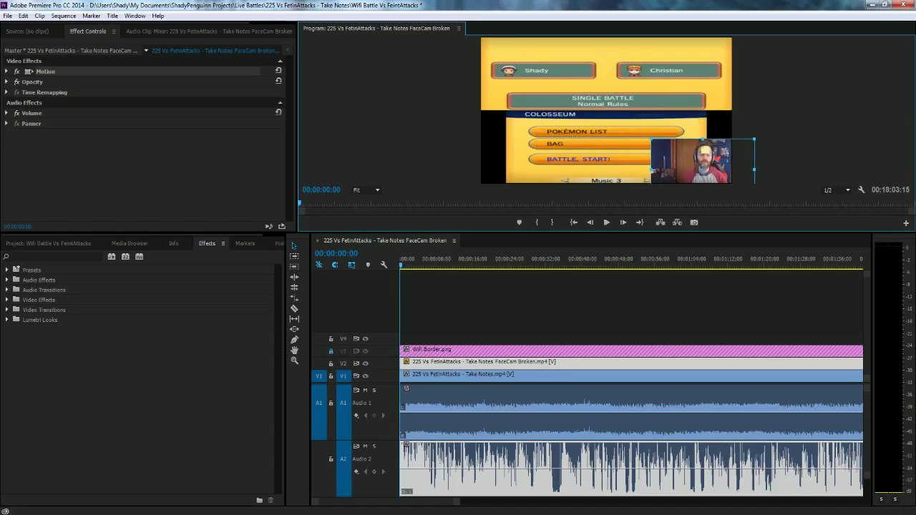
pyautogui.moveTo(755, 139); pyautogui.dragTo(746, 149)
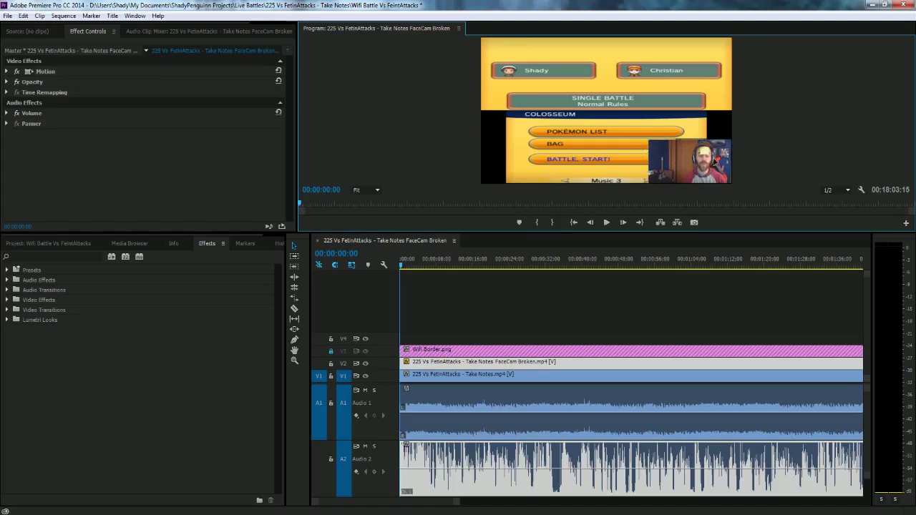
pyautogui.click(791, 149)
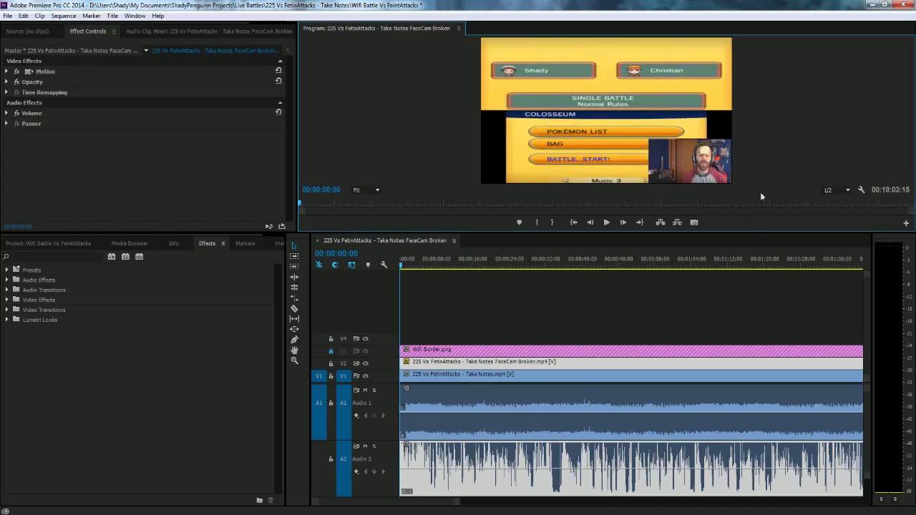
# Step: Scrub through the sequence to about 00:06:46 to check the face-cam placement over the gameplay
pyautogui.scroll(-3, 624, 318)
pyautogui.click(461, 267)
pyautogui.moveTo(462, 271); pyautogui.dragTo(748, 276)
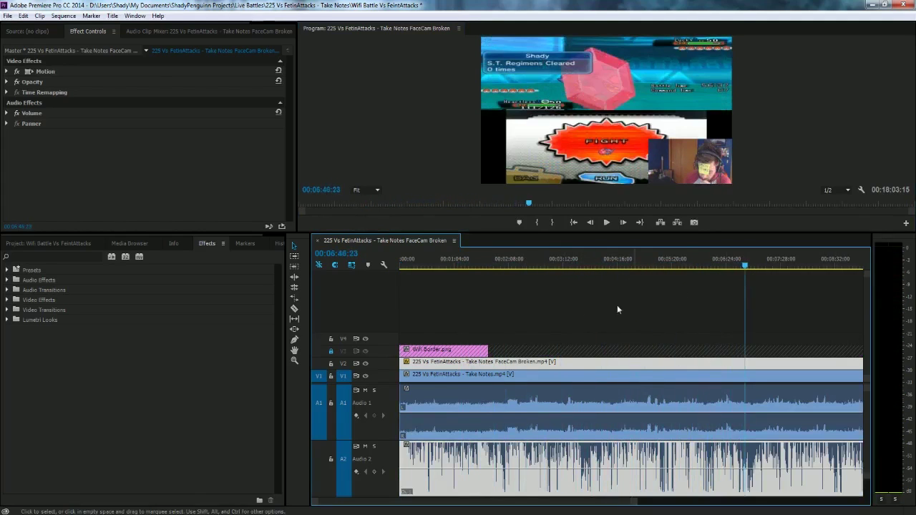
# Step: Unlock track V3 and extend the Wifi Border clip to just short of the end of the footage
pyautogui.click(331, 350)
pyautogui.moveTo(487, 350); pyautogui.dragTo(839, 353)
pyautogui.press('-')
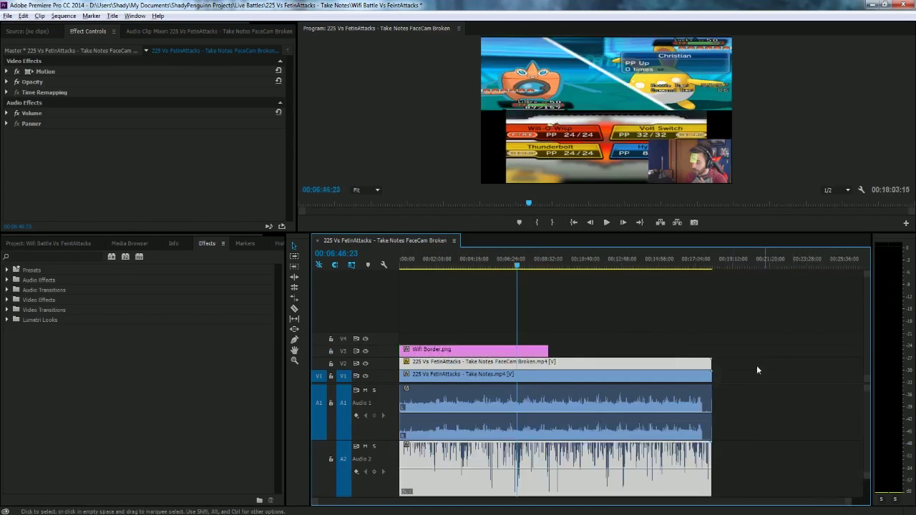
pyautogui.click(549, 351)
pyautogui.doubleClick(549, 352)
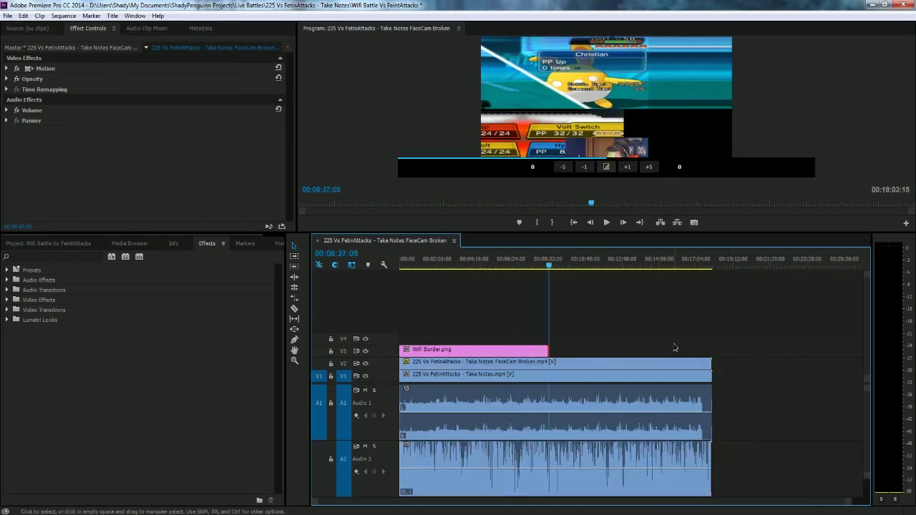
pyautogui.moveTo(549, 352); pyautogui.dragTo(691, 351)
# Step: Move the playhead back to about 00:00:42 and enlarge the program preview
pyautogui.moveTo(627, 265); pyautogui.dragTo(544, 267)
pyautogui.click(412, 266)
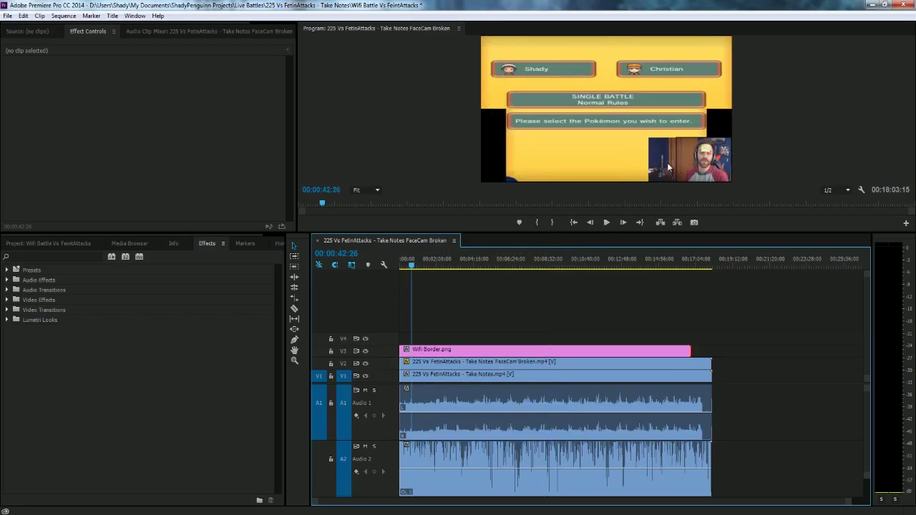
pyautogui.moveTo(648, 232); pyautogui.dragTo(649, 336)
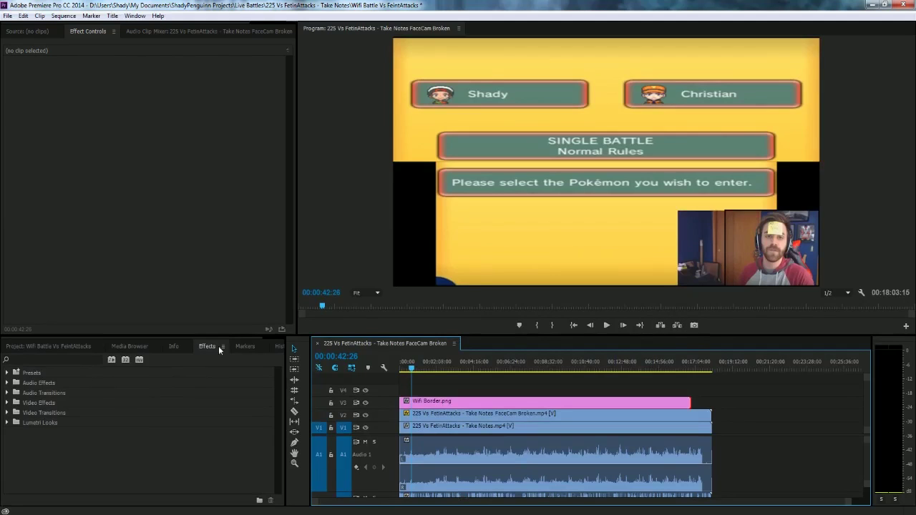
# Step: Find the Crop effect, apply it to the FaceCam Broken clip on V2, and set its Left crop to 25%
pyautogui.click(75, 360)
pyautogui.write('crop')
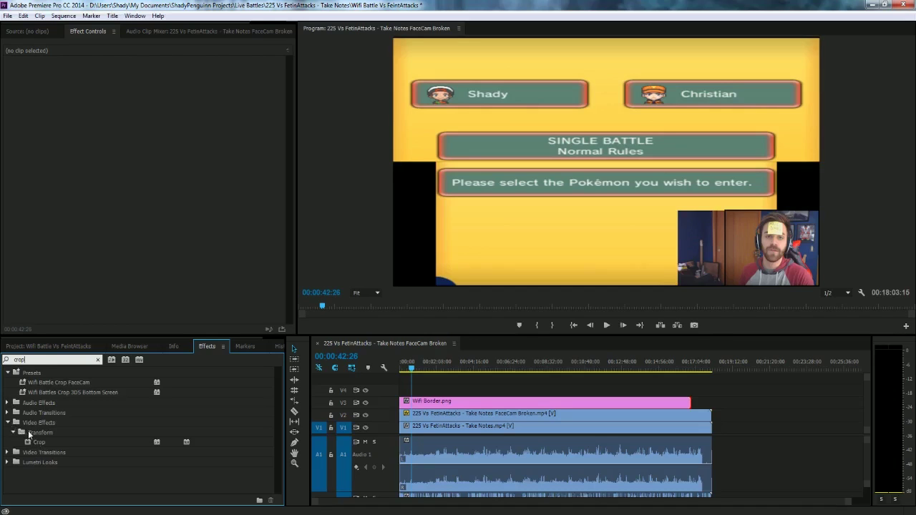
pyautogui.moveTo(42, 446); pyautogui.dragTo(425, 417)
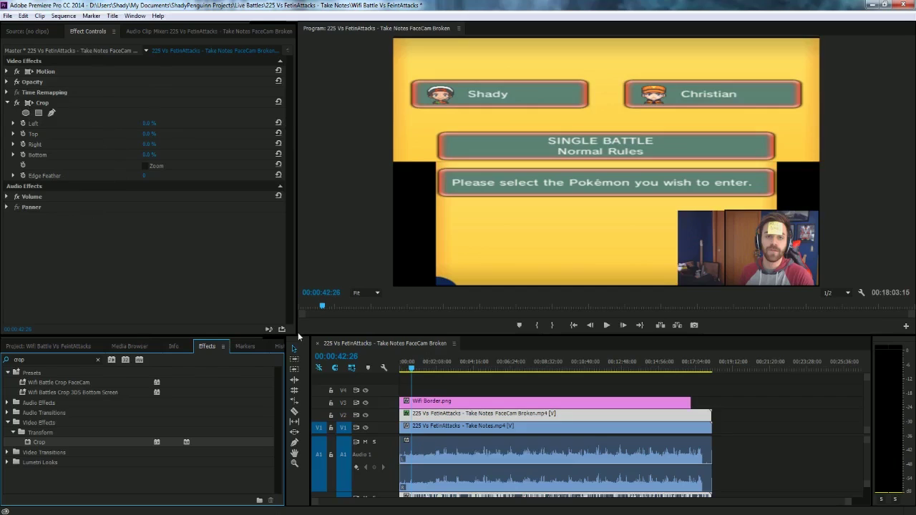
pyautogui.click(148, 123)
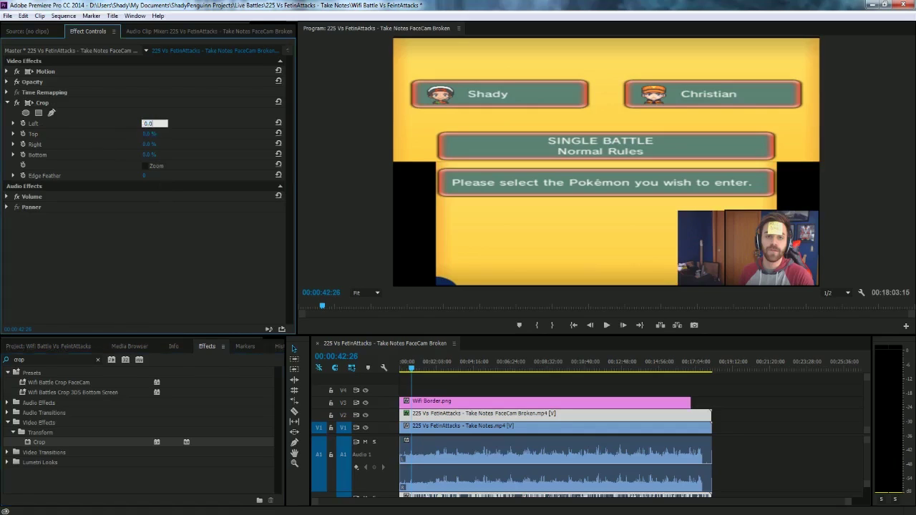
pyautogui.write('20')
pyautogui.press('Return')
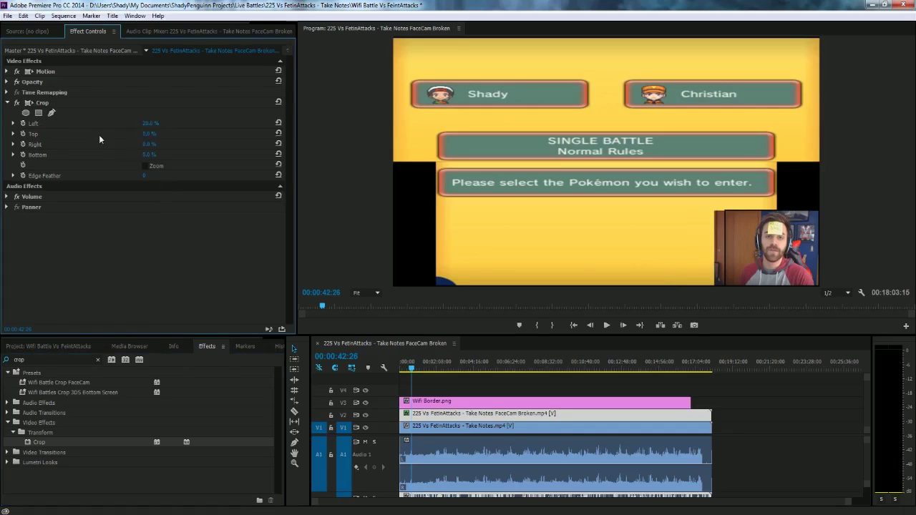
pyautogui.click(148, 123)
pyautogui.write('25')
pyautogui.press('Return')
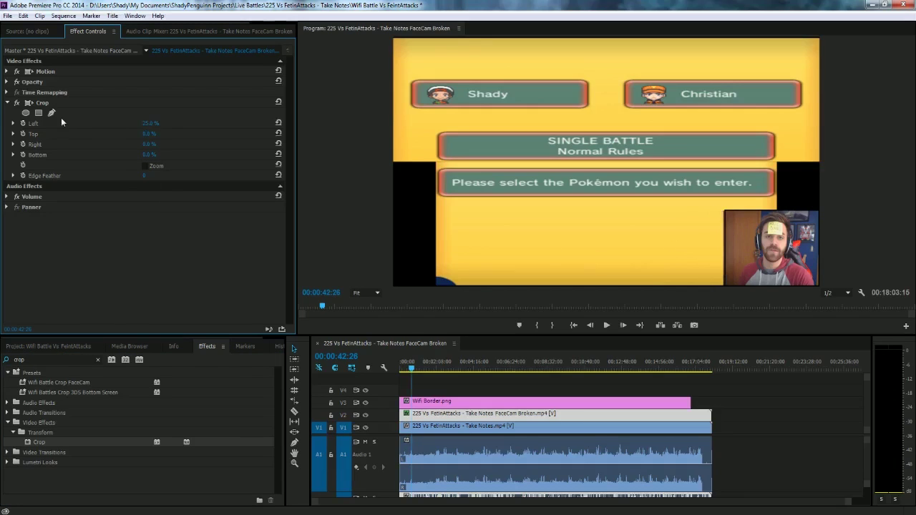
# Step: Try Left crop values of 25.5% and 26% on the face cam
pyautogui.click(149, 123)
pyautogui.write('25.5')
pyautogui.press('Return')
pyautogui.click(153, 123)
pyautogui.moveTo(156, 123); pyautogui.dragTo(104, 125)
pyautogui.write('26')
pyautogui.press('Return')
pyautogui.click(788, 275)
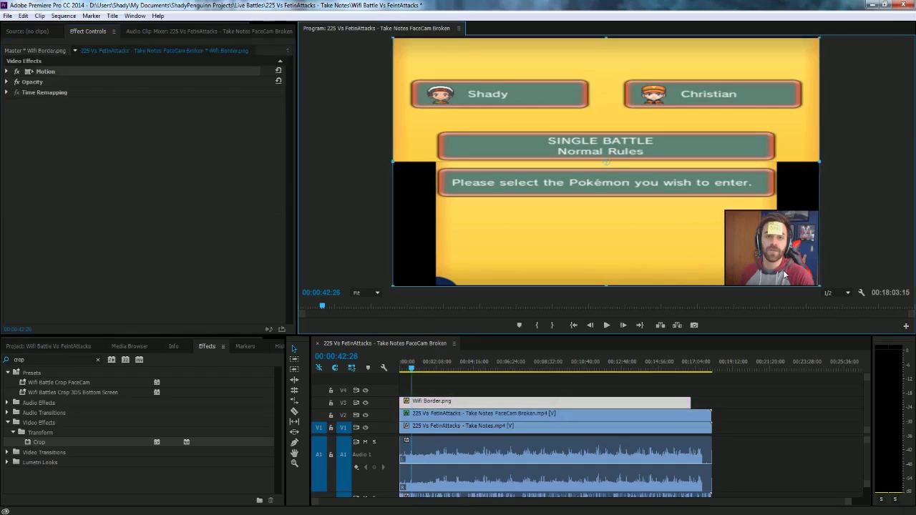
pyautogui.click(858, 258)
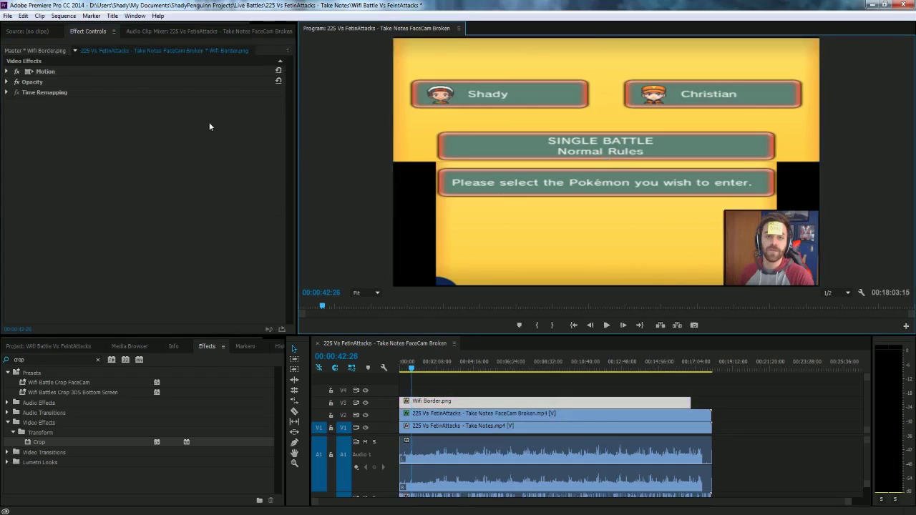
pyautogui.click(525, 413)
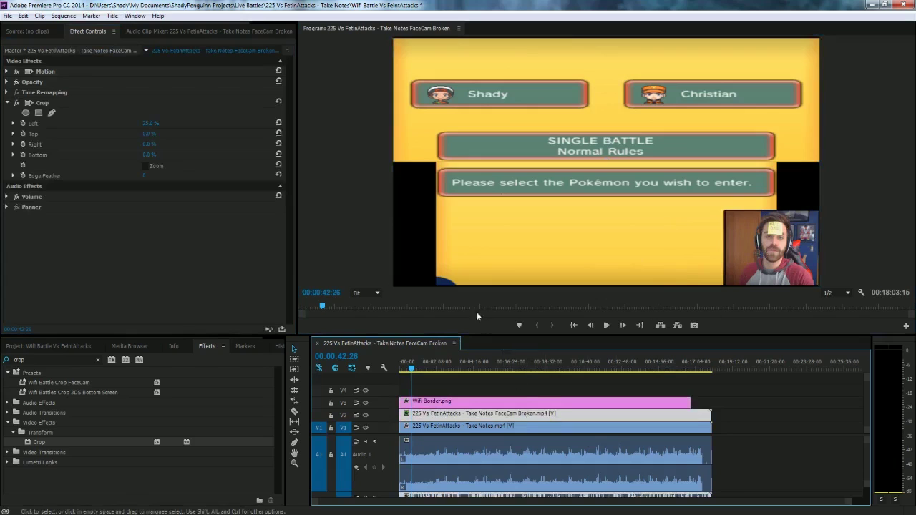
pyautogui.click(433, 403)
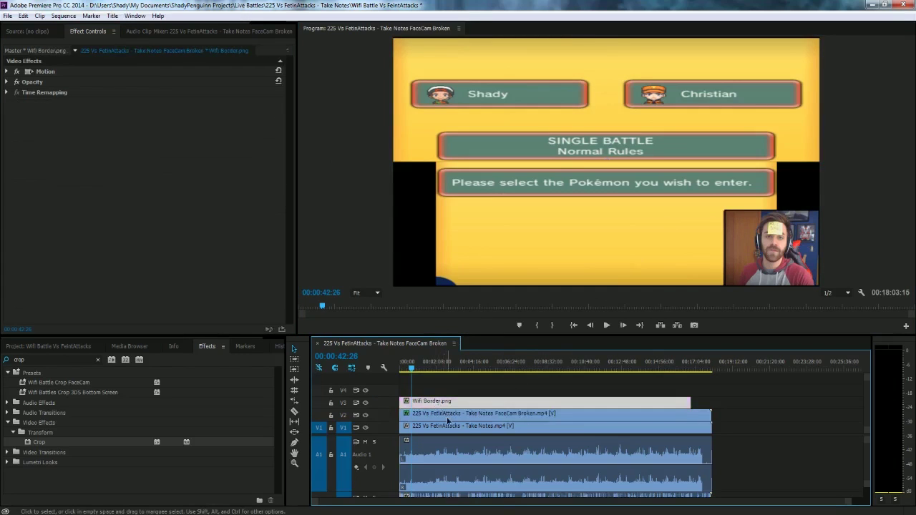
pyautogui.click(447, 416)
pyautogui.click(446, 427)
pyautogui.click(464, 417)
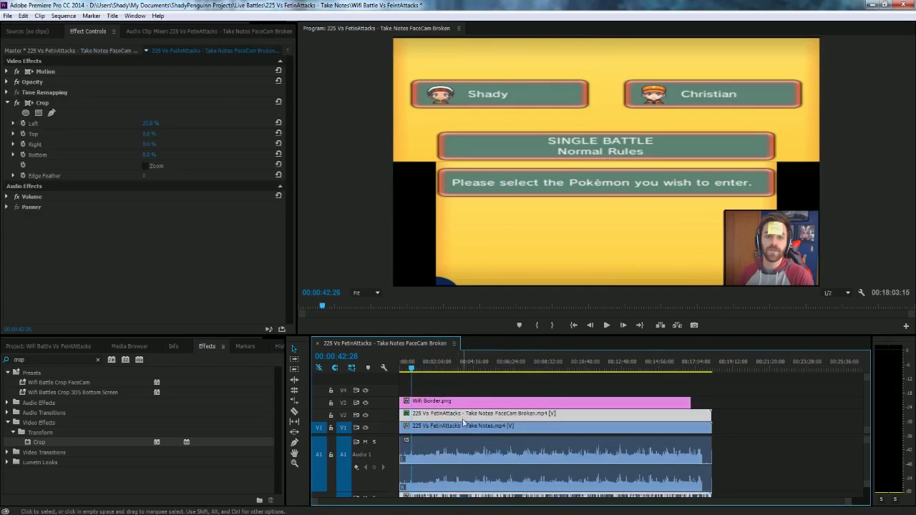
pyautogui.click(470, 428)
pyautogui.click(472, 418)
pyautogui.click(478, 404)
pyautogui.click(483, 417)
pyautogui.click(487, 428)
# Step: Set the FaceCam Broken clip's Left crop to 26% and lock the Wifi Border track V3
pyautogui.click(495, 418)
pyautogui.click(149, 123)
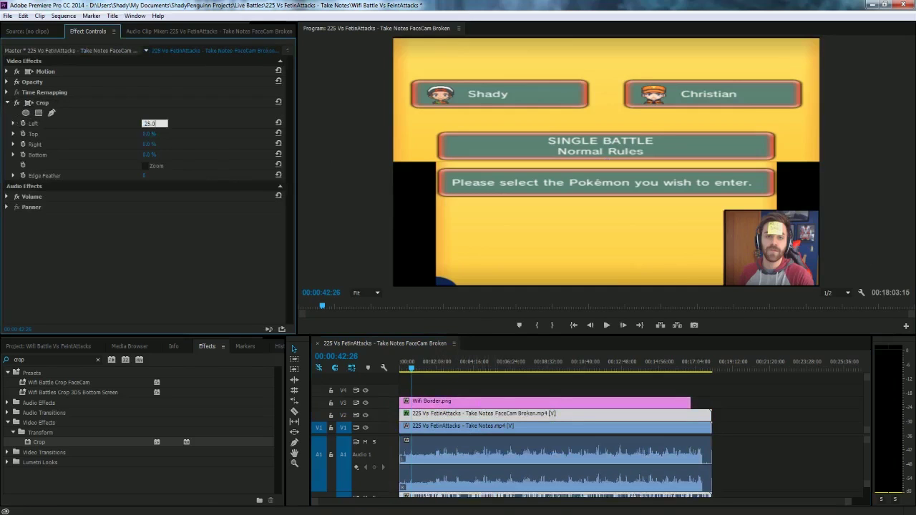
pyautogui.moveTo(156, 124); pyautogui.dragTo(83, 116)
pyautogui.write('26')
pyautogui.press('Return')
pyautogui.click(331, 402)
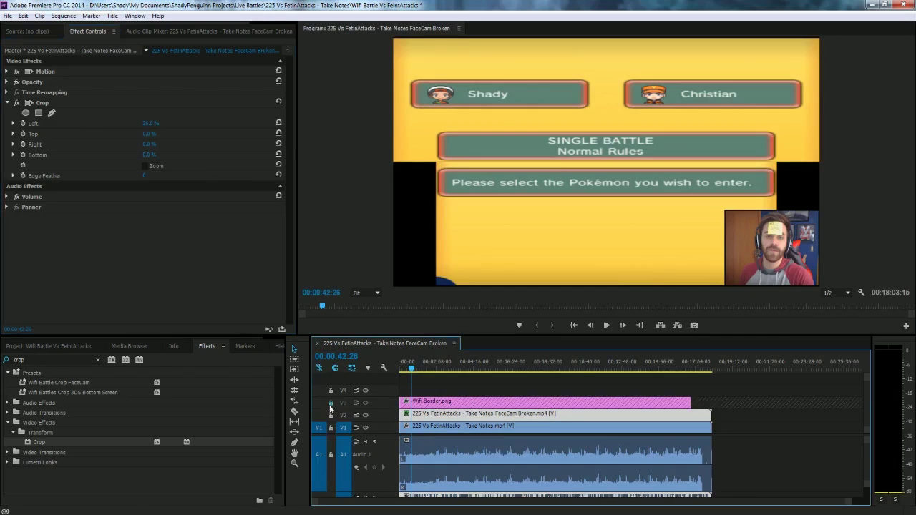
# Step: Nudge the face cam into place inside its border box, checking the fit at about 00:15:10
pyautogui.moveTo(789, 264); pyautogui.dragTo(788, 264)
pyautogui.moveTo(573, 368); pyautogui.dragTo(662, 369)
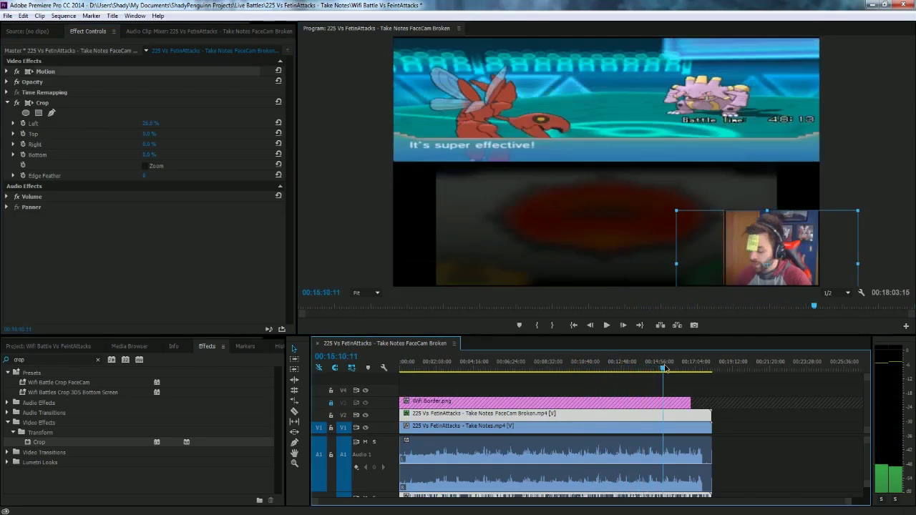
pyautogui.moveTo(802, 258); pyautogui.dragTo(801, 255)
pyautogui.click(875, 254)
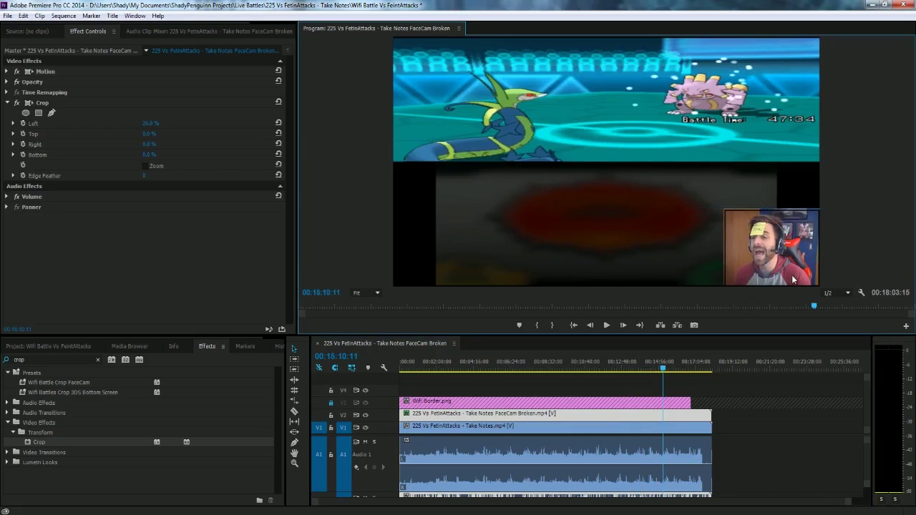
# Step: Return to about 00:00:29 and set the face cam's crop to 27% on the Left and 2% on the Top
pyautogui.moveTo(621, 363); pyautogui.dragTo(409, 373)
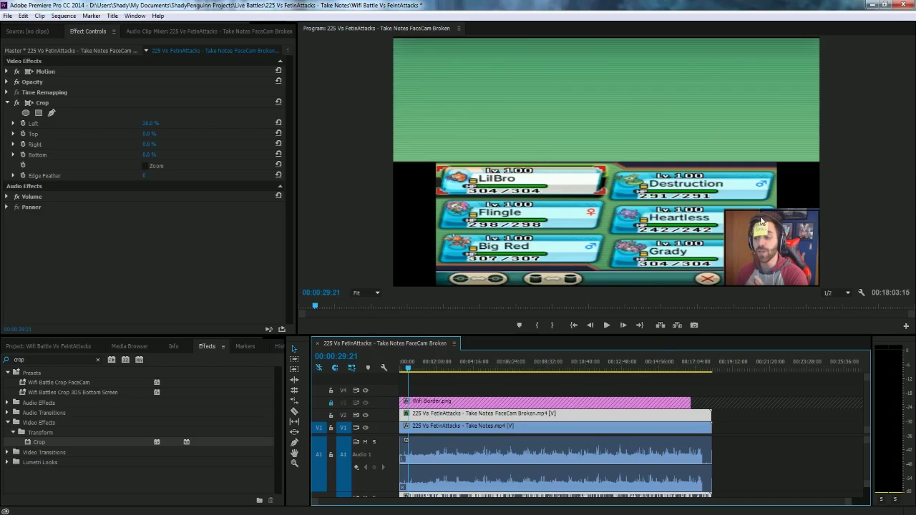
pyautogui.moveTo(149, 124); pyautogui.dragTo(36, 130)
pyautogui.click(149, 124)
pyautogui.write('27')
pyautogui.press('Return')
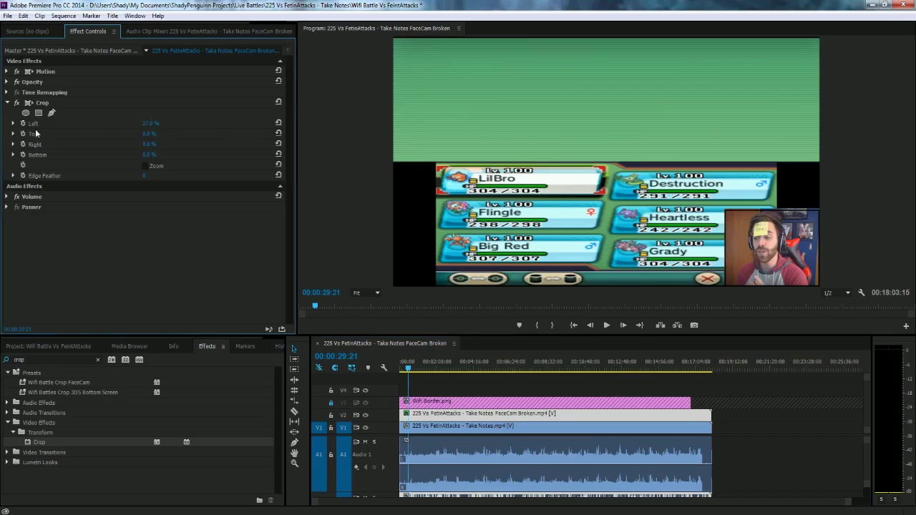
pyautogui.click(148, 134)
pyautogui.moveTo(156, 134); pyautogui.dragTo(93, 133)
pyautogui.write('7')
pyautogui.press('Return')
# Step: At about 00:04:53, apply the Crop effect to the Take Notes gameplay clip on V1 and set its Bottom crop to 50%
pyautogui.click(486, 365)
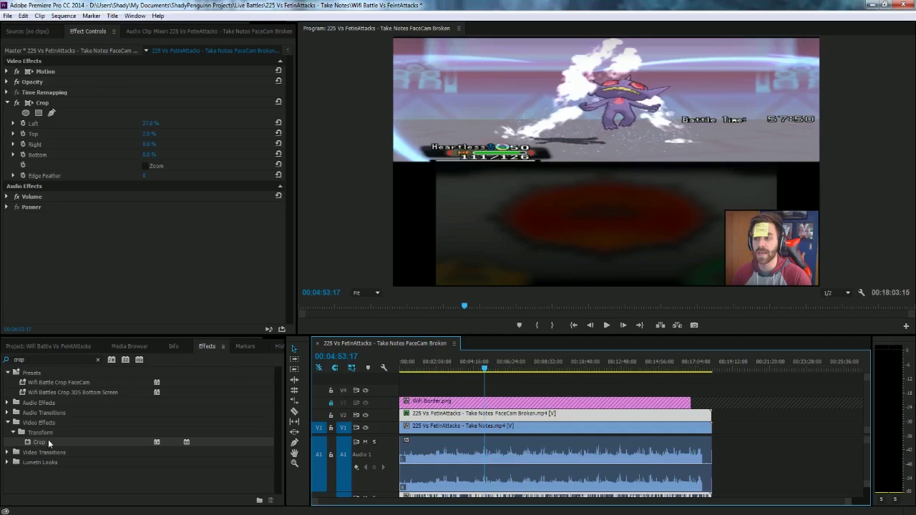
pyautogui.moveTo(43, 446); pyautogui.dragTo(436, 427)
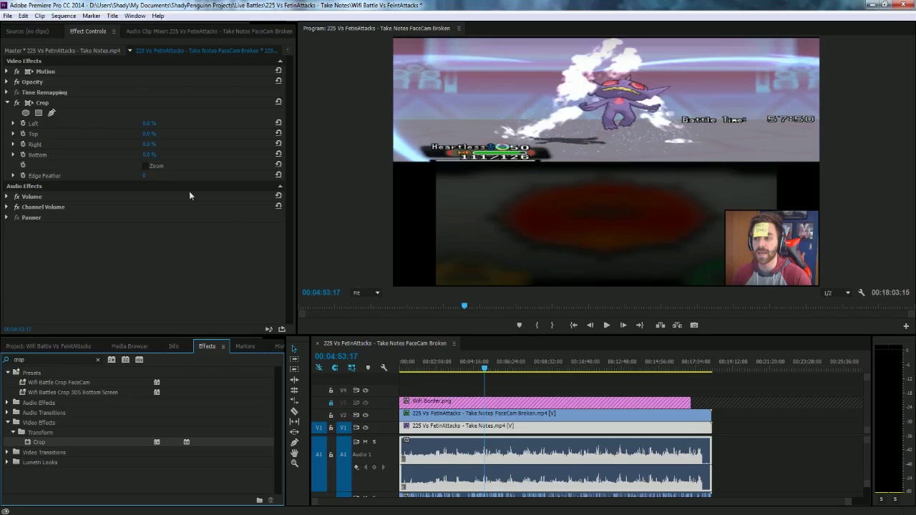
pyautogui.click(149, 155)
pyautogui.moveTo(154, 155); pyautogui.dragTo(52, 155)
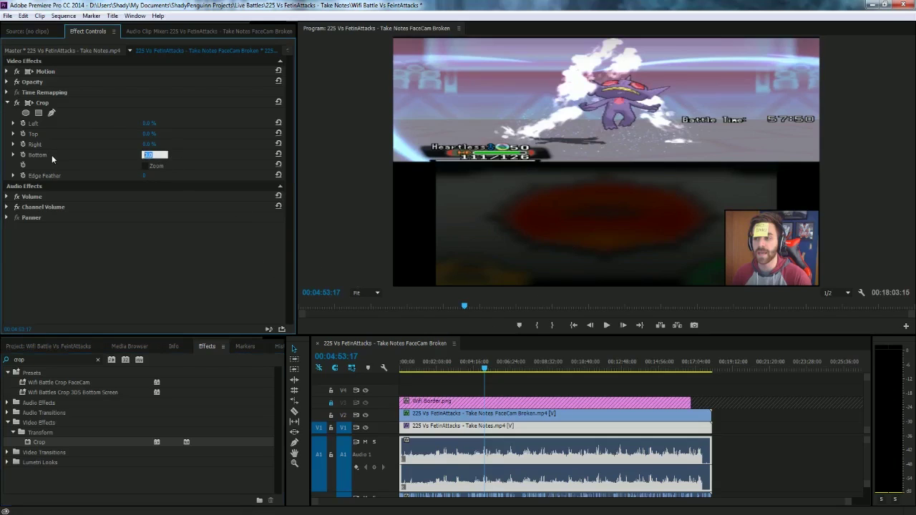
pyautogui.write('50')
pyautogui.press('Return')
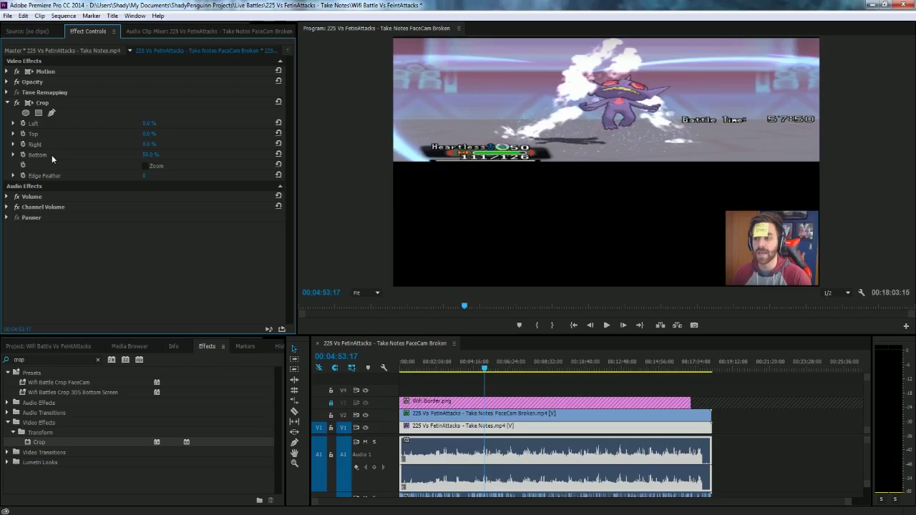
# Step: Lock track V2 and move the cropped gameplay down to the vertical middle of the frame
pyautogui.click(332, 417)
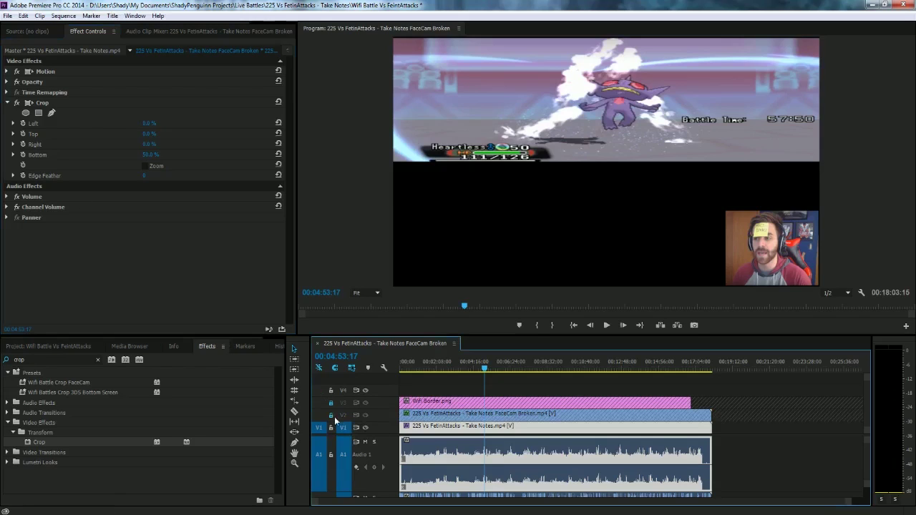
pyautogui.click(581, 139)
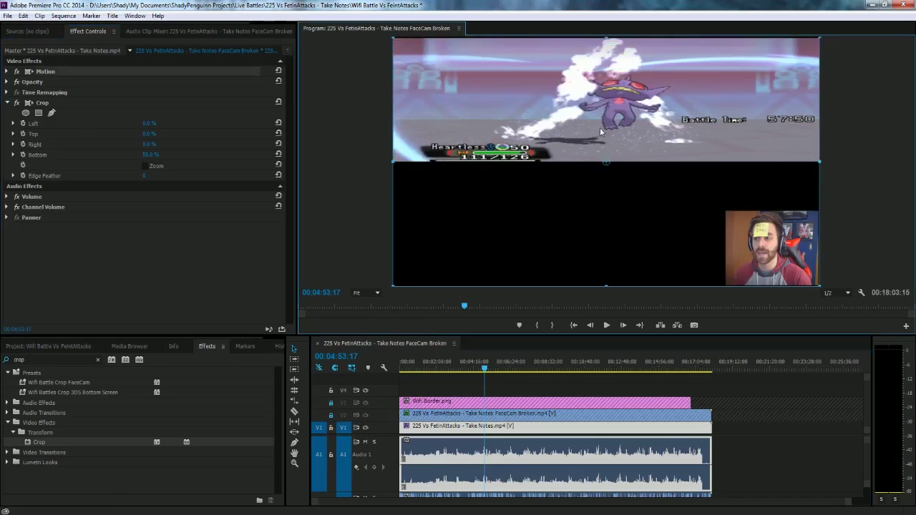
pyautogui.moveTo(600, 128); pyautogui.dragTo(601, 192)
pyautogui.moveTo(607, 98)
pyautogui.mouseDown()
pyautogui.moveTo(608, 86)
pyautogui.moveTo(607, 98)
pyautogui.mouseUp()
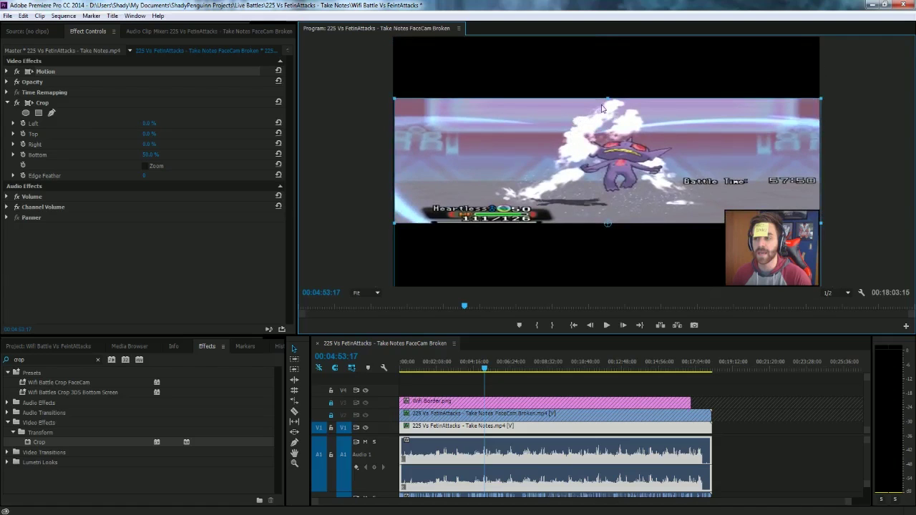
# Step: Turn off Uniform Scale for the gameplay clip and stretch its height up to the frame's top edge
pyautogui.moveTo(608, 98); pyautogui.dragTo(608, 65)
pyautogui.hotkey('ctrl', 'z')
pyautogui.click(8, 71)
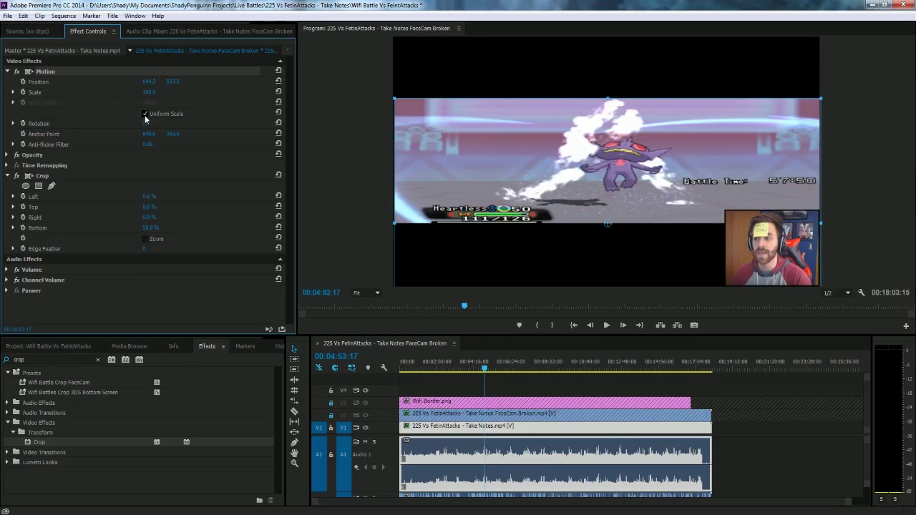
pyautogui.click(145, 114)
pyautogui.moveTo(612, 125); pyautogui.dragTo(607, 38)
pyautogui.click(855, 103)
pyautogui.click(605, 68)
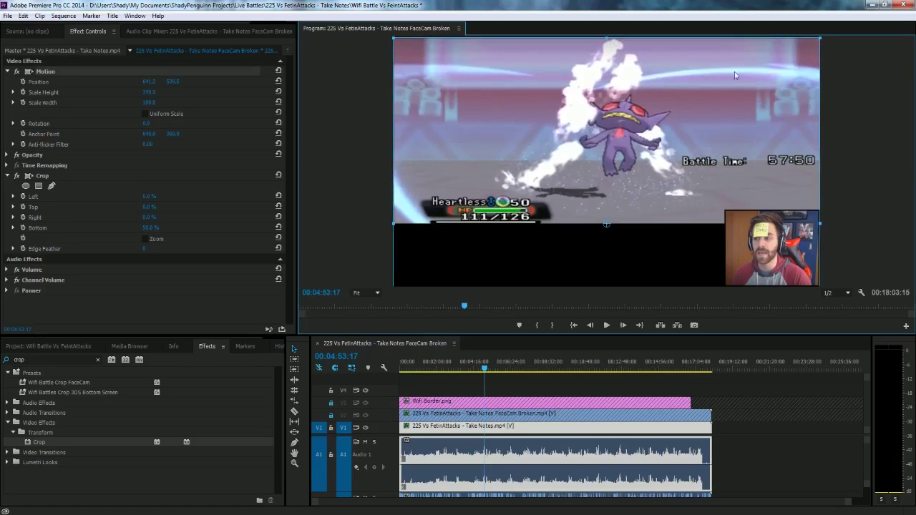
# Step: Fine-tune the gameplay's scale height so its upper edge lines up with the top of the frame
pyautogui.click(839, 92)
pyautogui.click(743, 44)
pyautogui.moveTo(607, 40); pyautogui.dragTo(607, 37)
pyautogui.click(868, 99)
pyautogui.click(708, 70)
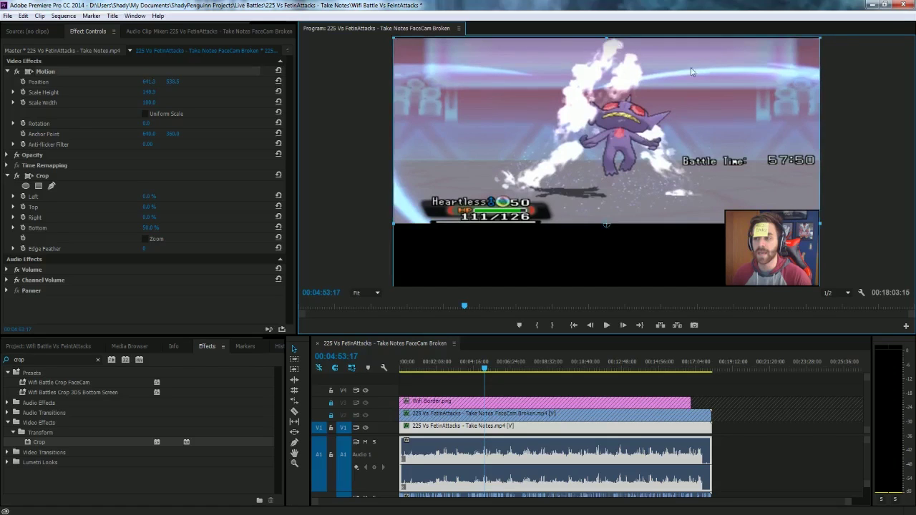
pyautogui.moveTo(606, 38); pyautogui.dragTo(607, 37)
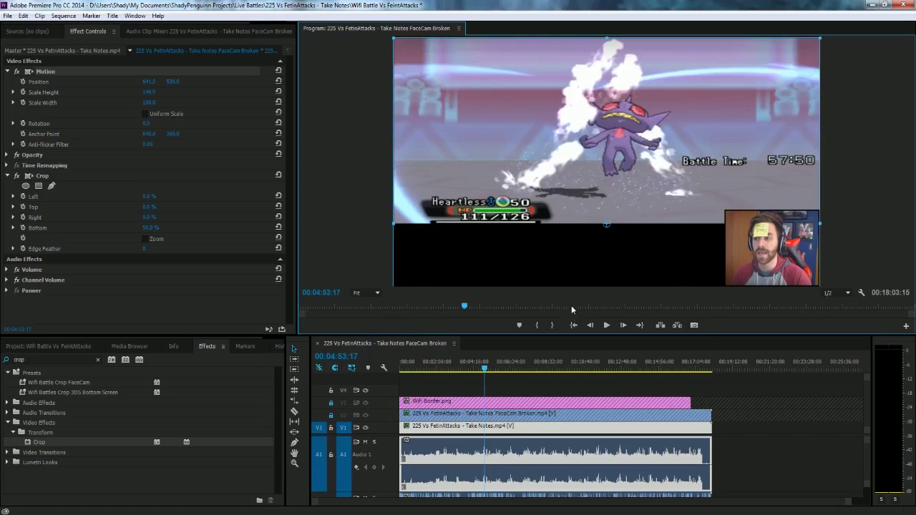
# Step: Set the program preview zoom to 25% and stretch the gameplay's scale height to about 191%
pyautogui.click(375, 294)
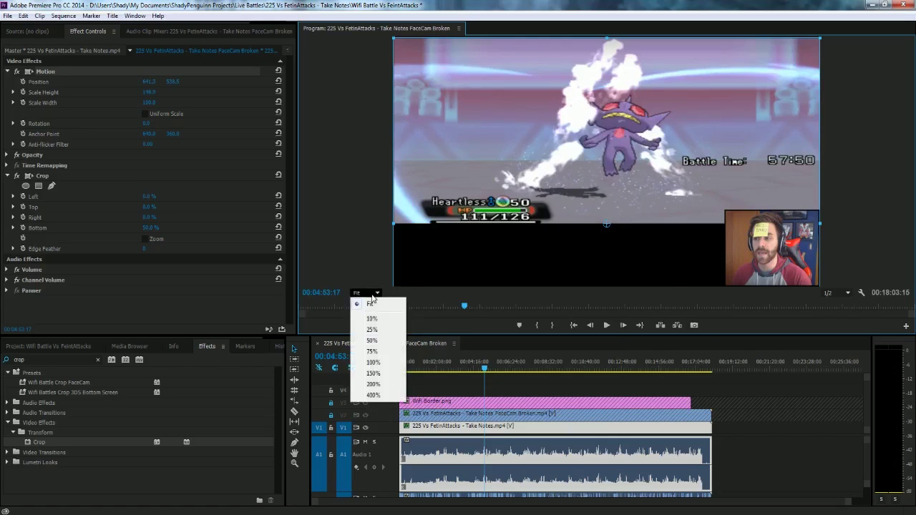
pyautogui.click(381, 341)
pyautogui.click(375, 293)
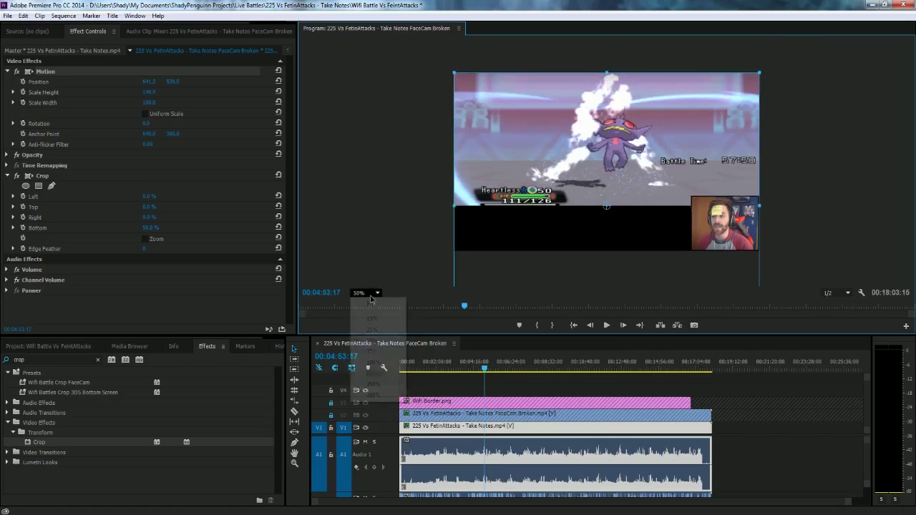
pyautogui.click(381, 333)
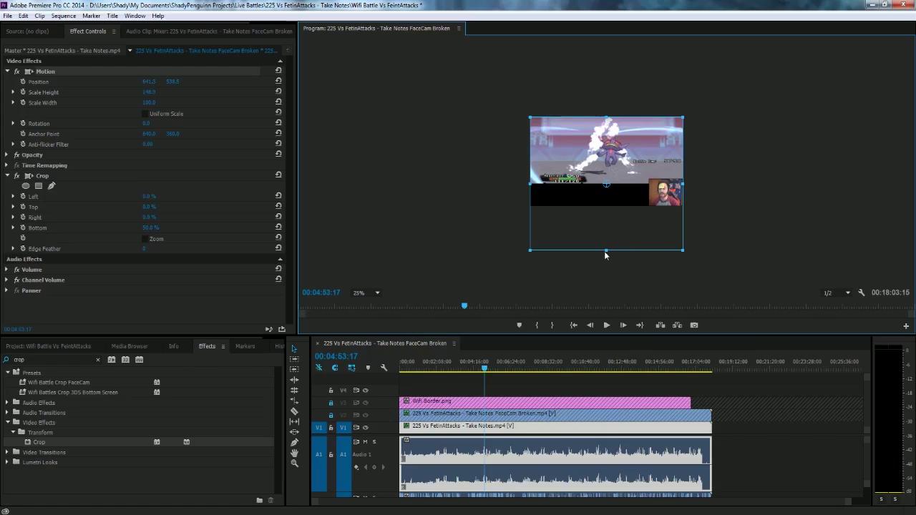
pyautogui.moveTo(606, 250); pyautogui.dragTo(606, 269)
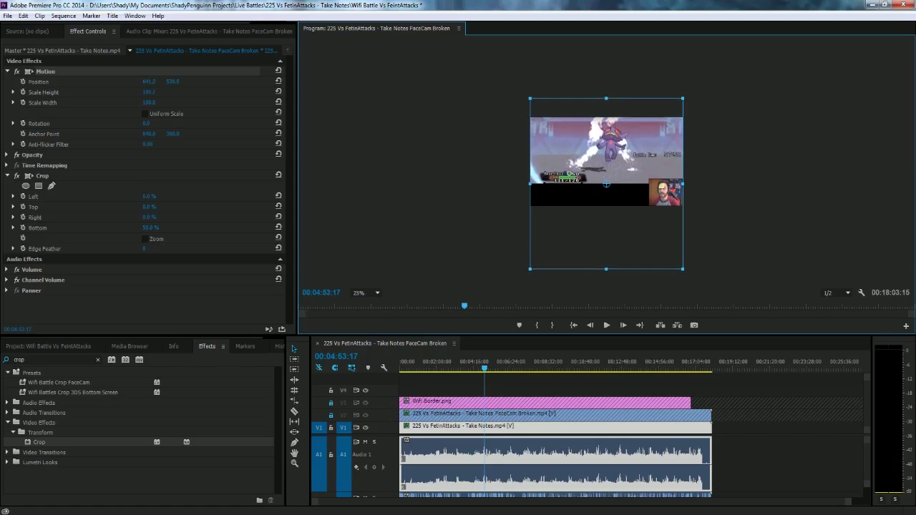
# Step: Stretch the gameplay clip's scale height slightly further and nudge it down to a vertical position of 714.5
pyautogui.moveTo(606, 269); pyautogui.dragTo(606, 272)
pyautogui.moveTo(620, 240); pyautogui.dragTo(620, 241)
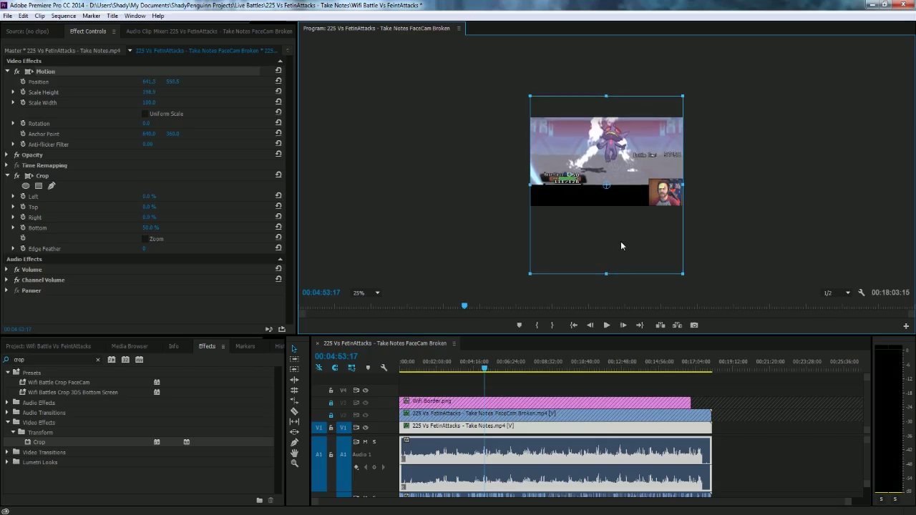
pyautogui.hotkey('ctrl', 'Down')
pyautogui.hotkey('ctrl', 'Down')
pyautogui.hotkey('ctrl', 'Down')
pyautogui.hotkey('ctrl', 'Down')
pyautogui.hotkey('ctrl', 'Down')
pyautogui.hotkey('ctrl', 'Down')
pyautogui.hotkey('ctrl', 'Down')
pyautogui.hotkey('ctrl', 'Down')
pyautogui.hotkey('ctrl', 'Down')
pyautogui.hotkey('ctrl', 'Down')
pyautogui.hotkey('ctrl', 'Down')
pyautogui.hotkey('ctrl', 'Down')
pyautogui.hotkey('ctrl', 'Down')
pyautogui.hotkey('ctrl', 'Down')
pyautogui.hotkey('ctrl', 'Down')
pyautogui.hotkey('ctrl', 'Down')
pyautogui.hotkey('ctrl', 'Down')
pyautogui.hotkey('ctrl', 'Down')
pyautogui.hotkey('ctrl', 'Down')
pyautogui.hotkey('ctrl', 'Down')
pyautogui.hotkey('ctrl', 'Down')
pyautogui.hotkey('ctrl', 'Down')
pyautogui.hotkey('ctrl', 'Down')
pyautogui.hotkey('ctrl', 'Down')
pyautogui.hotkey('ctrl', 'Down')
pyautogui.hotkey('ctrl', 'Down')
pyautogui.hotkey('ctrl', 'Down')
pyautogui.hotkey('ctrl', 'Down')
pyautogui.hotkey('ctrl', 'Down')
pyautogui.hotkey('ctrl', 'Down')
pyautogui.hotkey('ctrl', 'Down')
pyautogui.hotkey('ctrl', 'Down')
pyautogui.hotkey('ctrl', 'Down')
pyautogui.hotkey('ctrl', 'Down')
pyautogui.hotkey('ctrl', 'Down')
pyautogui.hotkey('ctrl', 'Down')
pyautogui.hotkey('ctrl', 'Down')
pyautogui.hotkey('ctrl', 'Down')
pyautogui.hotkey('ctrl', 'Down')
pyautogui.hotkey('ctrl', 'Down')
pyautogui.hotkey('ctrl', 'Down')
pyautogui.hotkey('ctrl', 'Down')
pyautogui.hotkey('ctrl', 'Down')
pyautogui.hotkey('ctrl', 'Down')
pyautogui.hotkey('ctrl', 'Down')
pyautogui.hotkey('ctrl', 'Down')
pyautogui.hotkey('ctrl', 'Down')
pyautogui.hotkey('ctrl', 'Down')
pyautogui.hotkey('ctrl', 'Down')
pyautogui.hotkey('ctrl', 'Down')
pyautogui.hotkey('ctrl', 'Down')
pyautogui.hotkey('ctrl', 'Down')
pyautogui.hotkey('ctrl', 'Down')
pyautogui.hotkey('ctrl', 'Down')
pyautogui.hotkey('ctrl', 'Down')
pyautogui.hotkey('ctrl', 'Down')
pyautogui.hotkey('ctrl', 'Down')
pyautogui.hotkey('ctrl', 'Down')
pyautogui.hotkey('ctrl', 'Down')
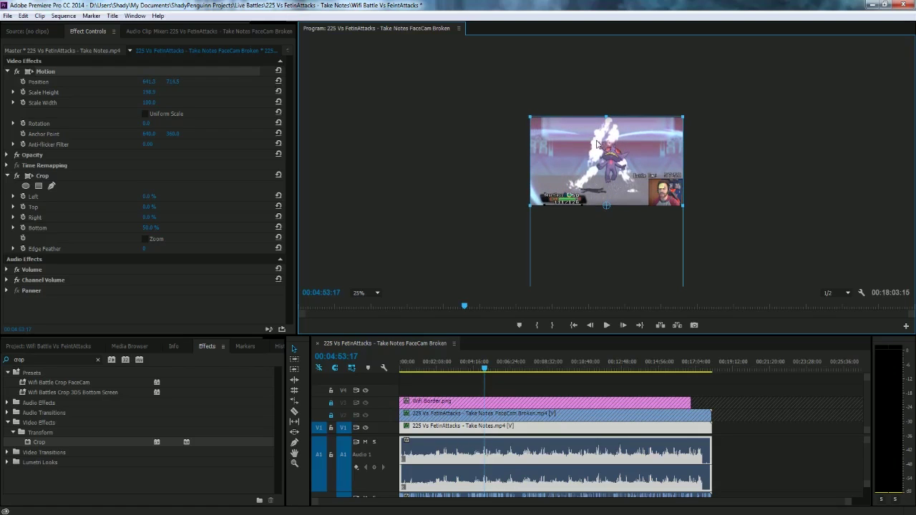
# Step: Fill the frame with the gameplay at about 197% scale height and vertical position 715.5, and return the preview zoom to Fit
pyautogui.hotkey('ctrl', 'Up')
pyautogui.hotkey('ctrl', 'Up')
pyautogui.hotkey('ctrl', 'Up')
pyautogui.hotkey('ctrl', 'Up')
pyautogui.hotkey('ctrl', 'Up')
pyautogui.hotkey('ctrl', 'Up')
pyautogui.hotkey('ctrl', 'Up')
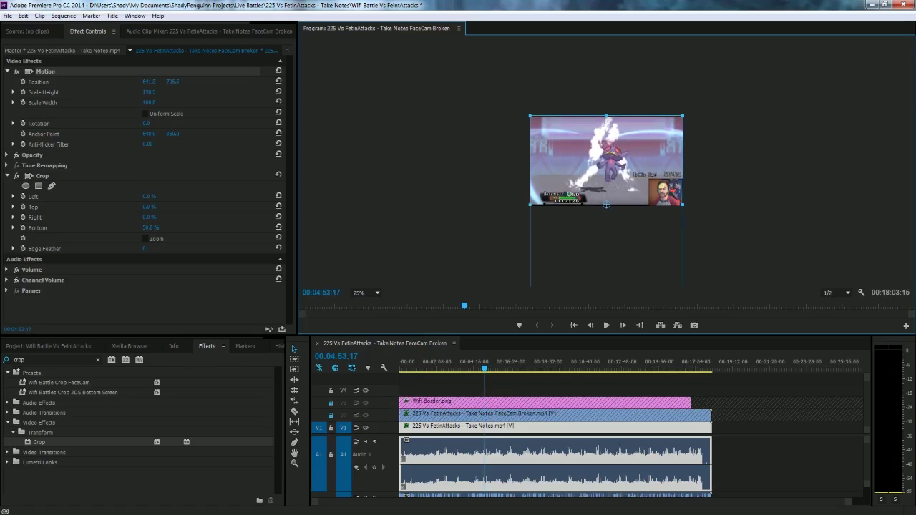
pyautogui.moveTo(606, 116); pyautogui.dragTo(606, 117)
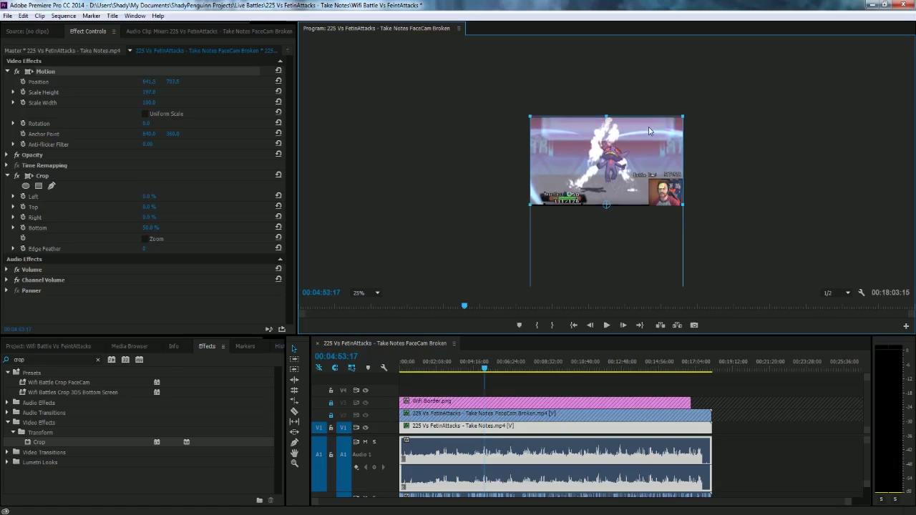
pyautogui.moveTo(653, 138); pyautogui.dragTo(619, 136)
pyautogui.click(754, 147)
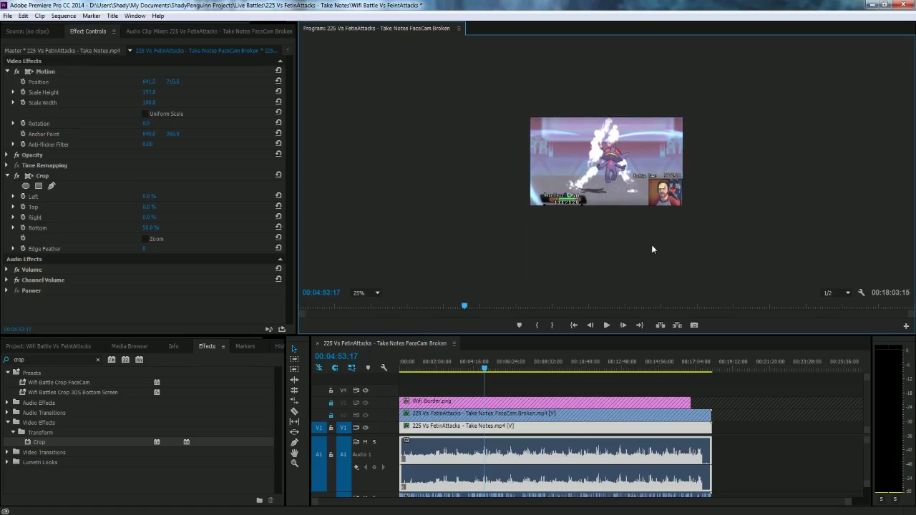
pyautogui.click(369, 293)
pyautogui.click(362, 304)
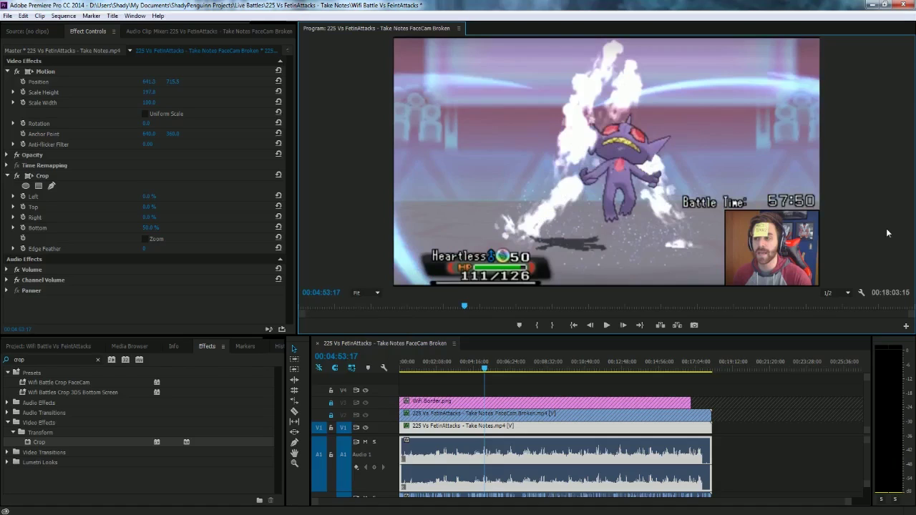
# Step: Toggle the gameplay clip's Motion and Crop effects off and on to compare the framing with and without them
pyautogui.rightClick(64, 83)
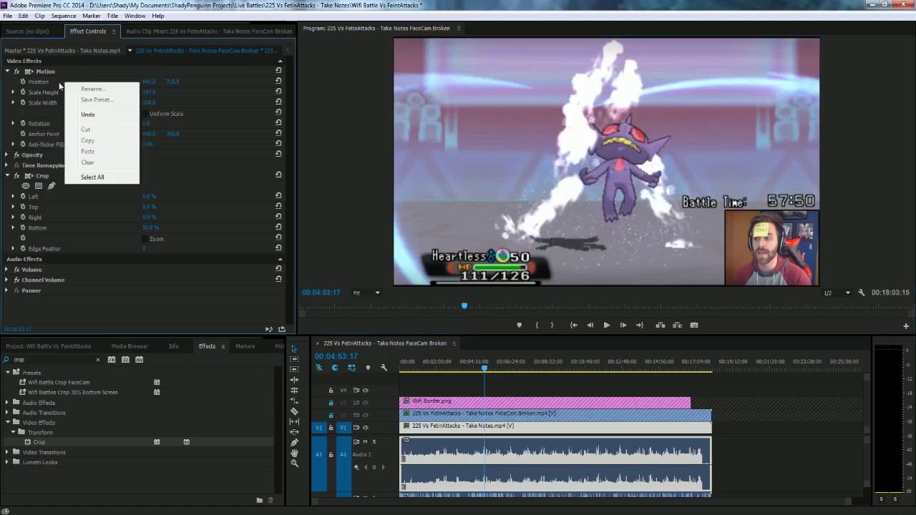
pyautogui.click(60, 83)
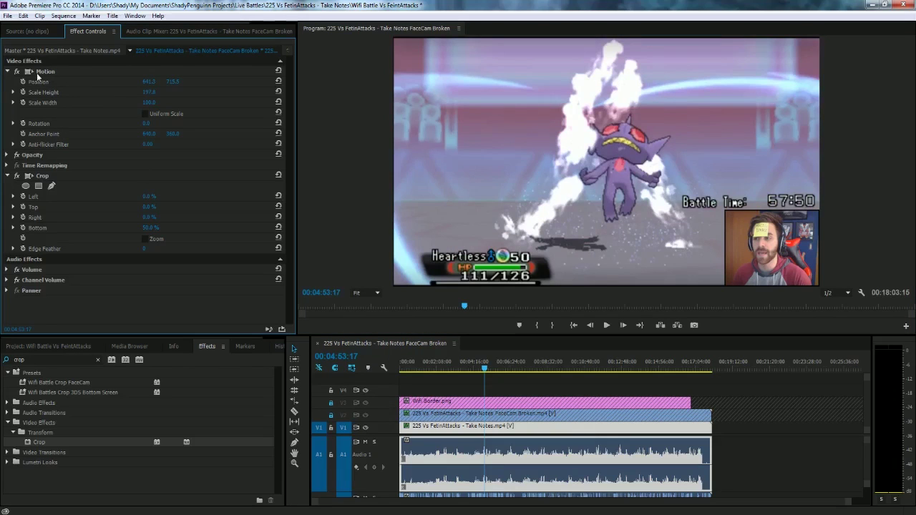
pyautogui.click(16, 72)
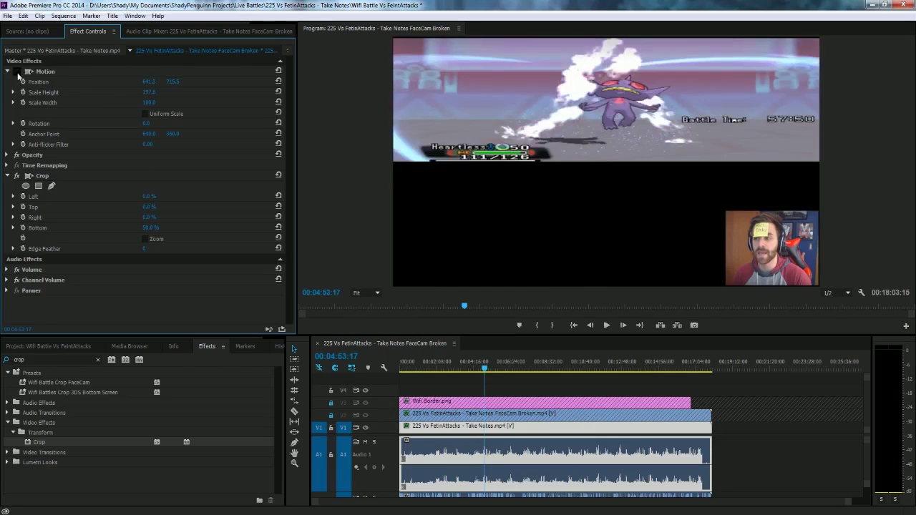
pyautogui.click(17, 72)
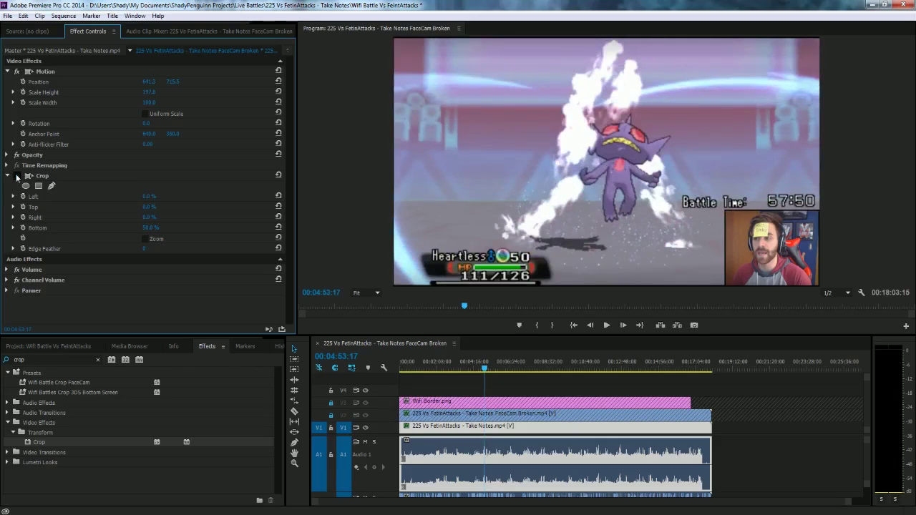
pyautogui.click(17, 177)
pyautogui.click(19, 74)
pyautogui.click(19, 74)
pyautogui.click(18, 74)
pyautogui.click(19, 74)
# Step: Save the gameplay clip's Motion settings as an effect preset named 3DS TopScreen Motion Setting
pyautogui.rightClick(77, 74)
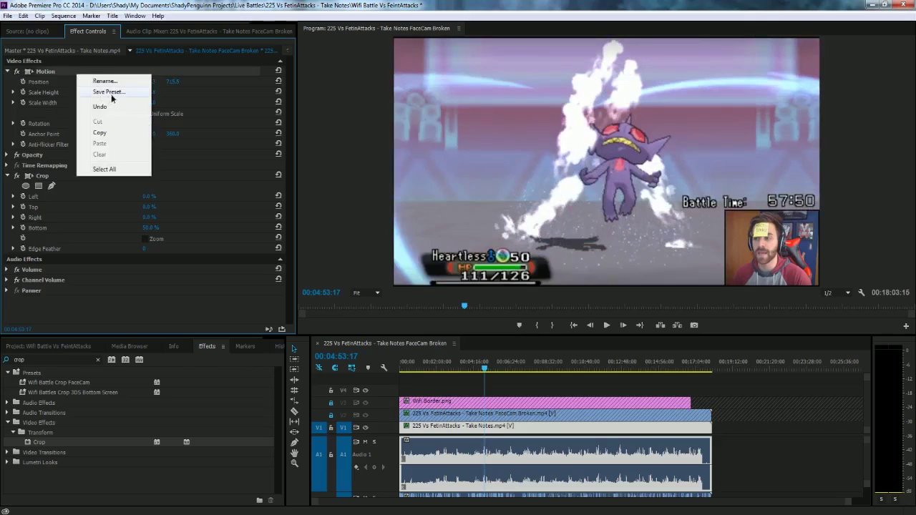
pyautogui.click(109, 93)
pyautogui.press('BackSpace')
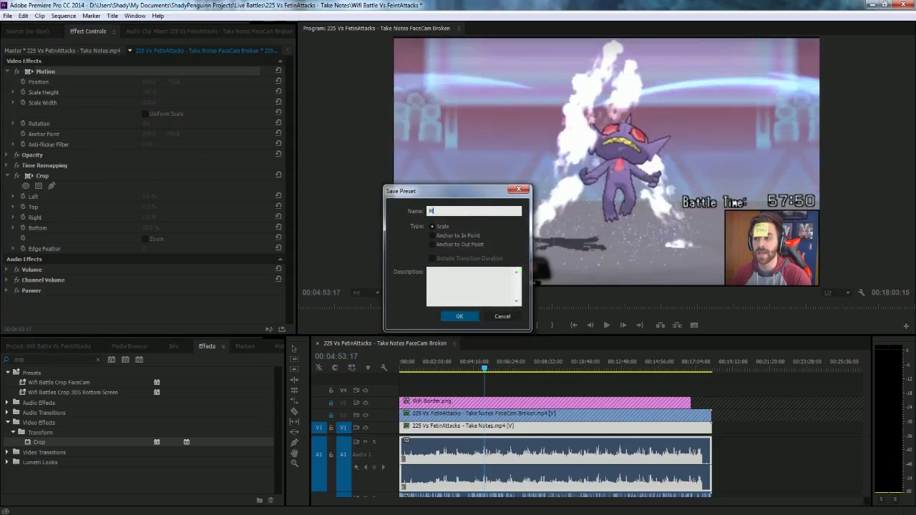
pyautogui.write('3DS TopScreen Motion Setting')
pyautogui.click(466, 318)
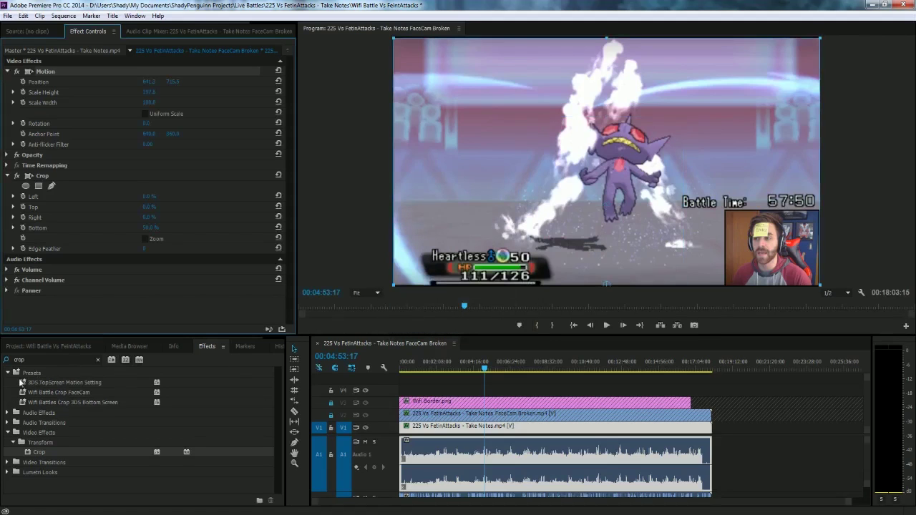
# Step: Clear the effects search, select the 3DS TopScreen Motion Setting preset, and reset the gameplay clip's Motion to its defaults
pyautogui.click(98, 360)
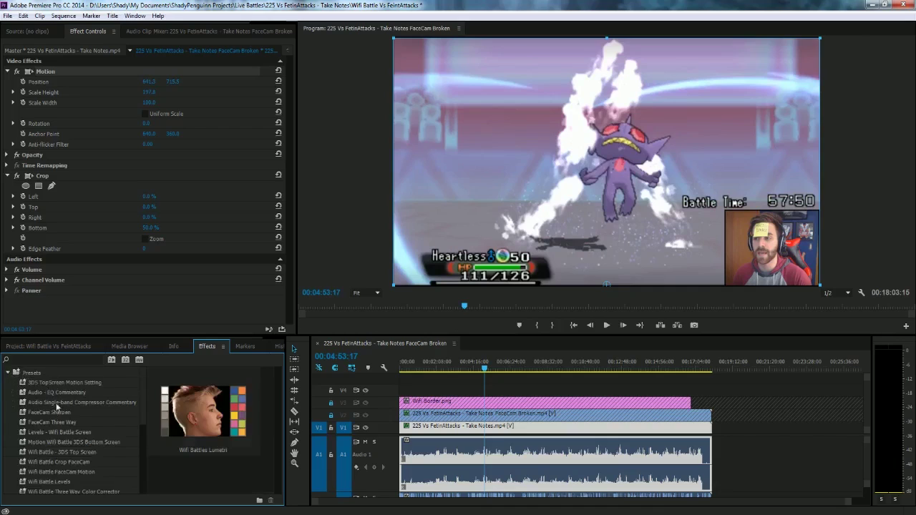
pyautogui.click(88, 384)
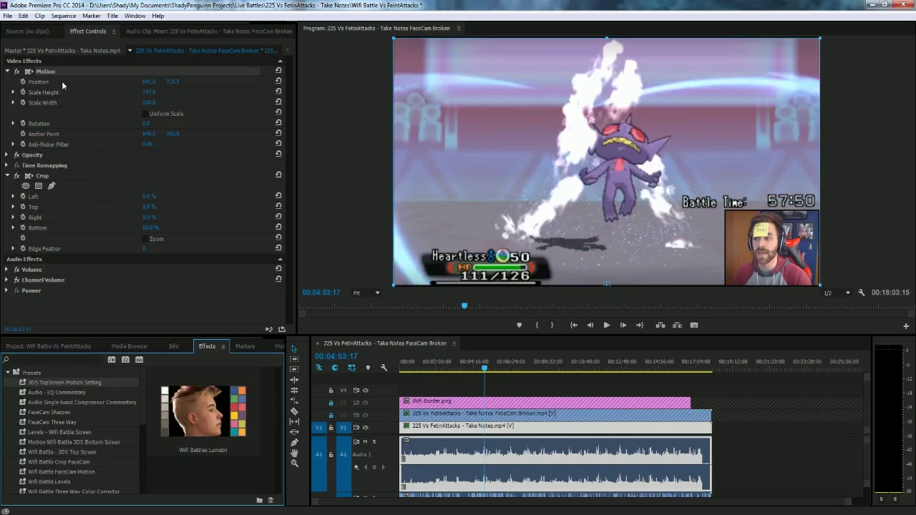
pyautogui.click(279, 71)
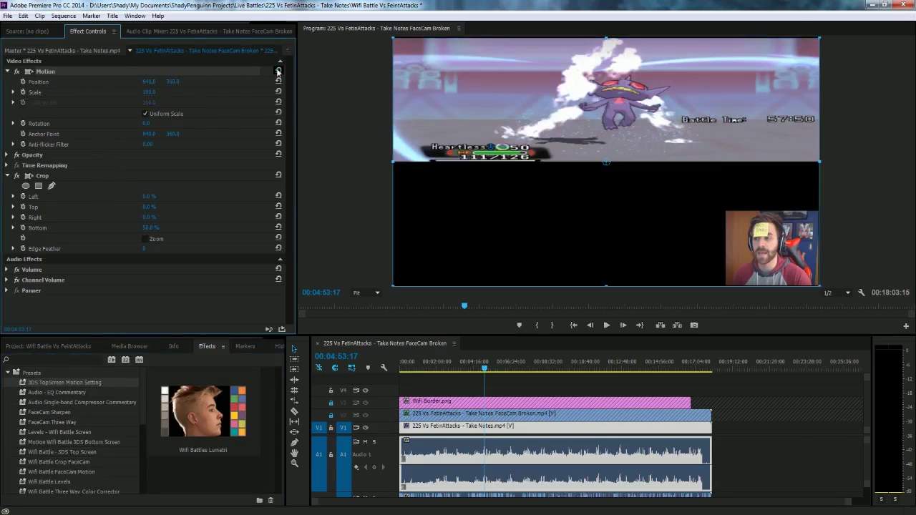
# Step: Apply the 3DS TopScreen Motion Setting preset to the gameplay clip on track V1
pyautogui.click(82, 385)
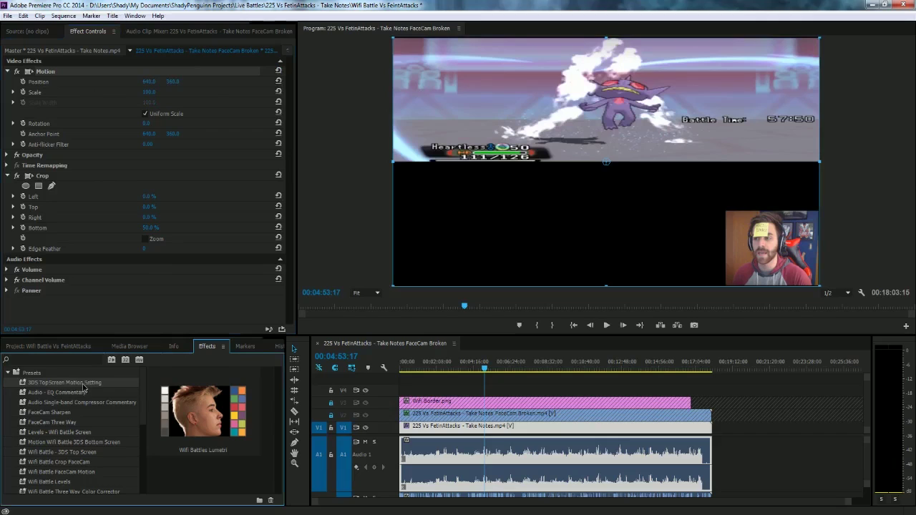
pyautogui.click(81, 387)
pyautogui.moveTo(403, 422); pyautogui.dragTo(423, 429)
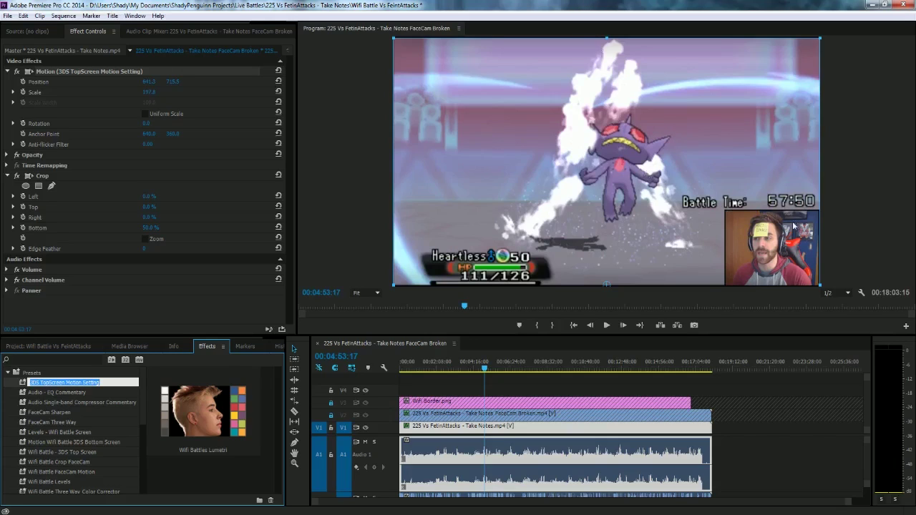
pyautogui.click(853, 227)
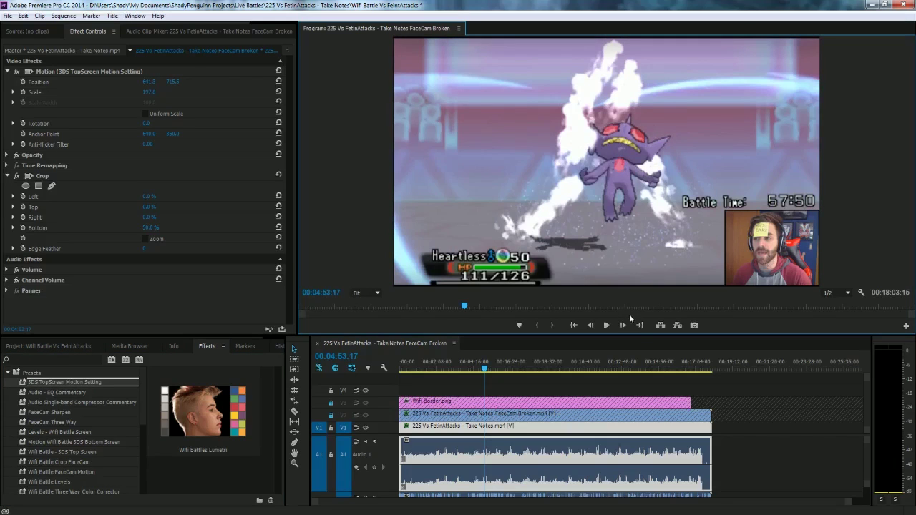
# Step: Enlarge the timeline area, unlock track V2, and select the face cam clip
pyautogui.moveTo(631, 337); pyautogui.dragTo(632, 290)
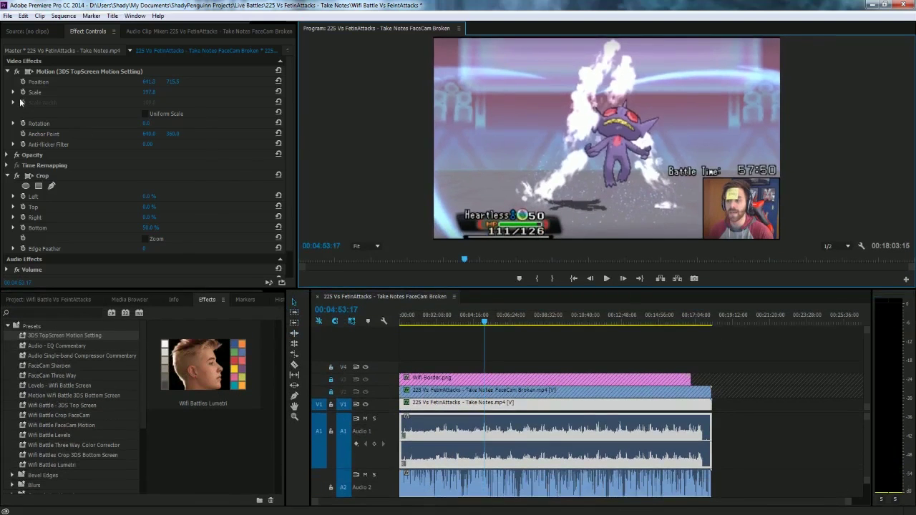
pyautogui.click(330, 393)
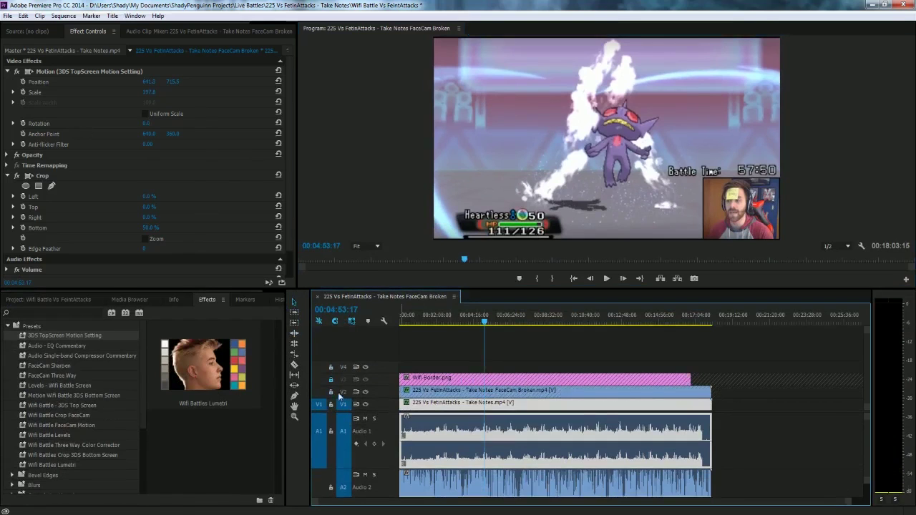
pyautogui.click(442, 393)
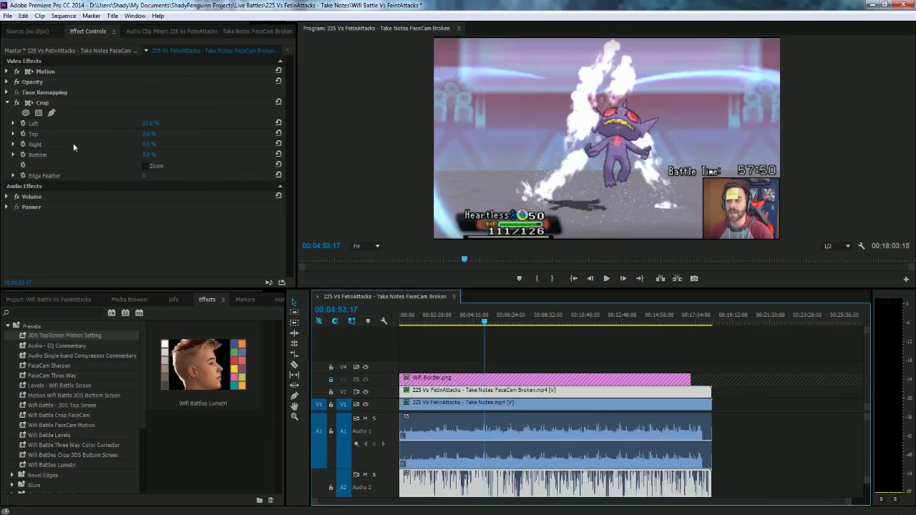
pyautogui.rightClick(66, 103)
pyautogui.click(185, 240)
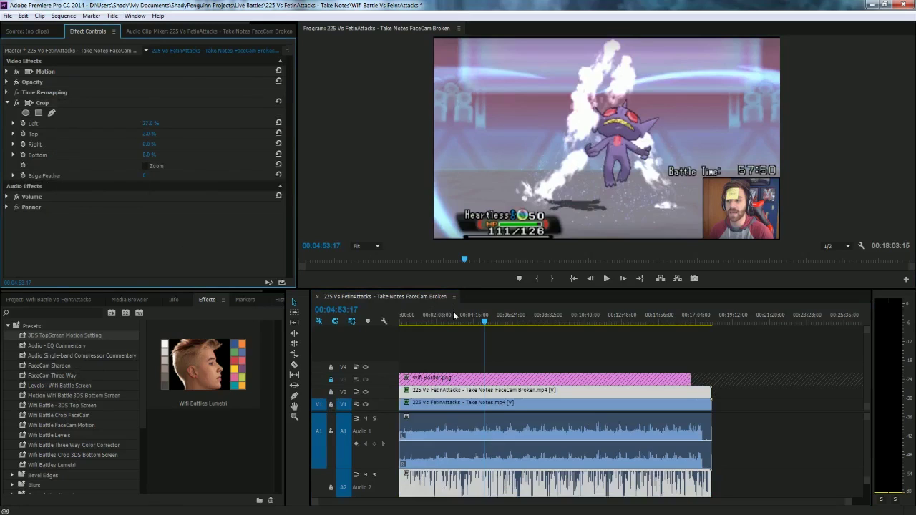
# Step: Move the playhead to 00:07:53:10 and select the Wifi Battle Three Way Color Corrector preset
pyautogui.moveTo(455, 321); pyautogui.dragTo(538, 324)
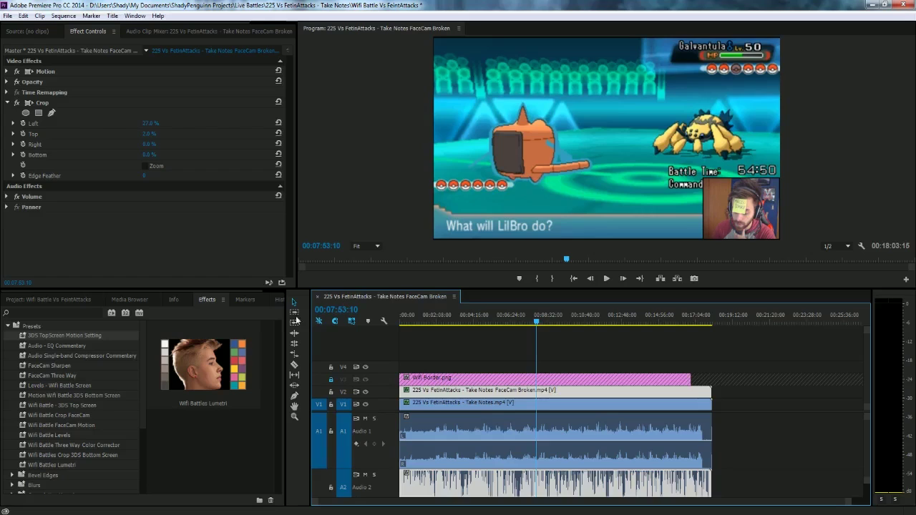
pyautogui.click(8, 327)
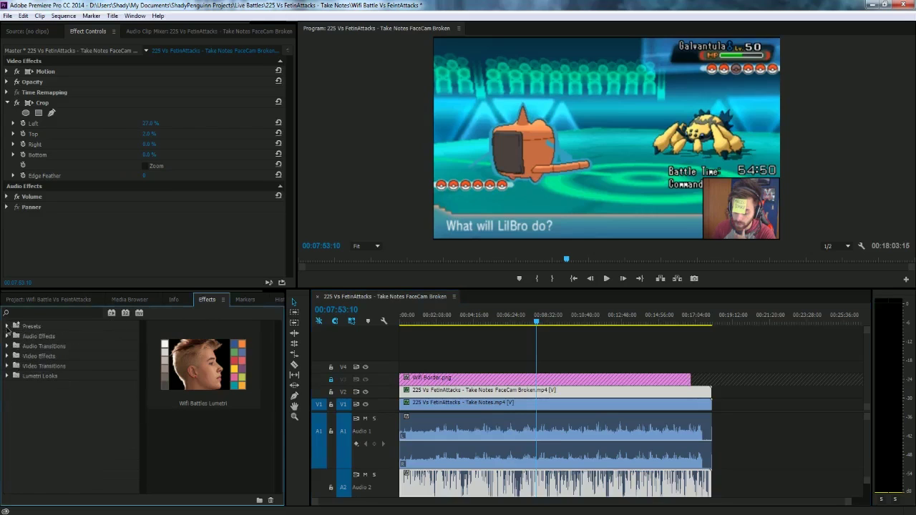
pyautogui.click(7, 327)
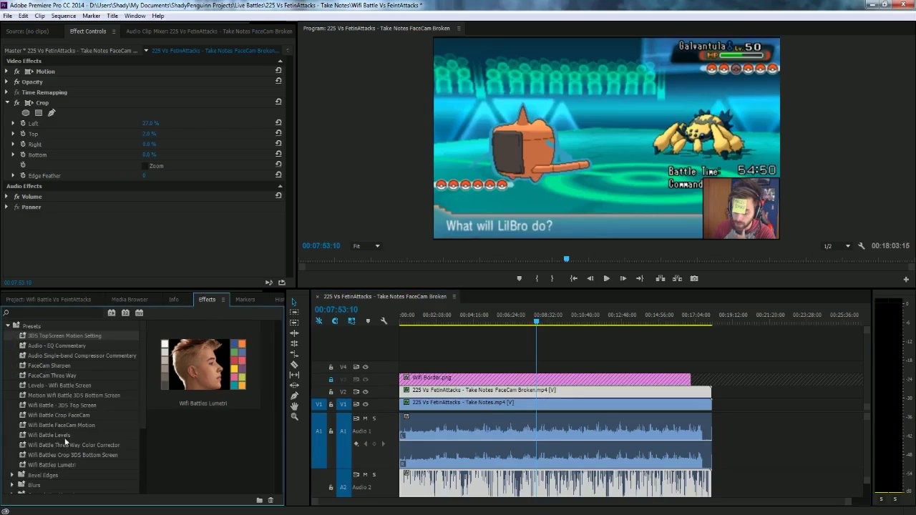
pyautogui.click(93, 445)
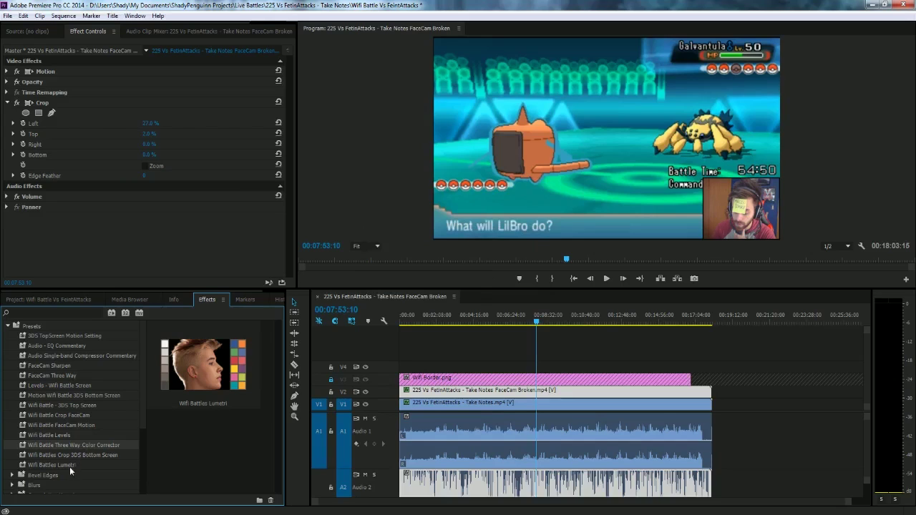
# Step: Search the effects for "lumetri", look over the matching effects and looks, and clear the search
pyautogui.click(44, 314)
pyautogui.write('lumetri')
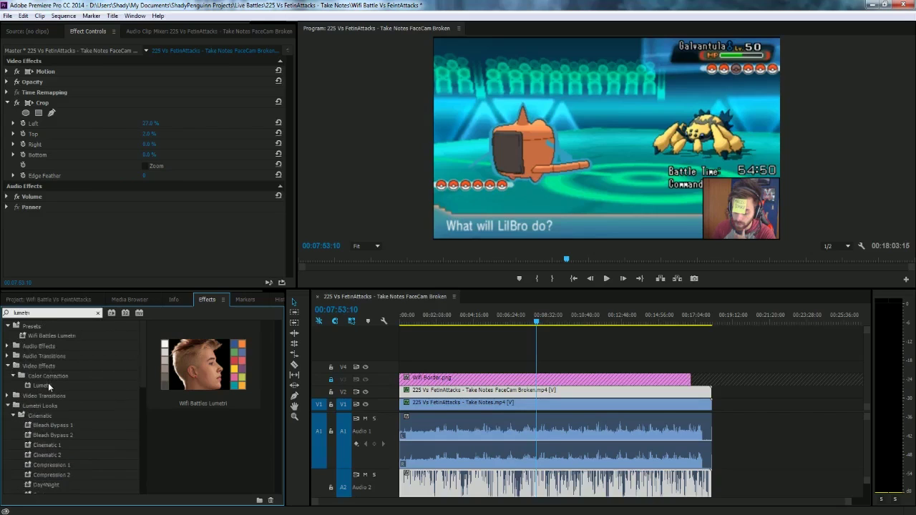
pyautogui.press('BackSpace')
pyautogui.press('BackSpace')
pyautogui.press('BackSpace')
pyautogui.press('BackSpace')
pyautogui.press('BackSpace')
pyautogui.press('BackSpace')
pyautogui.press('BackSpace')
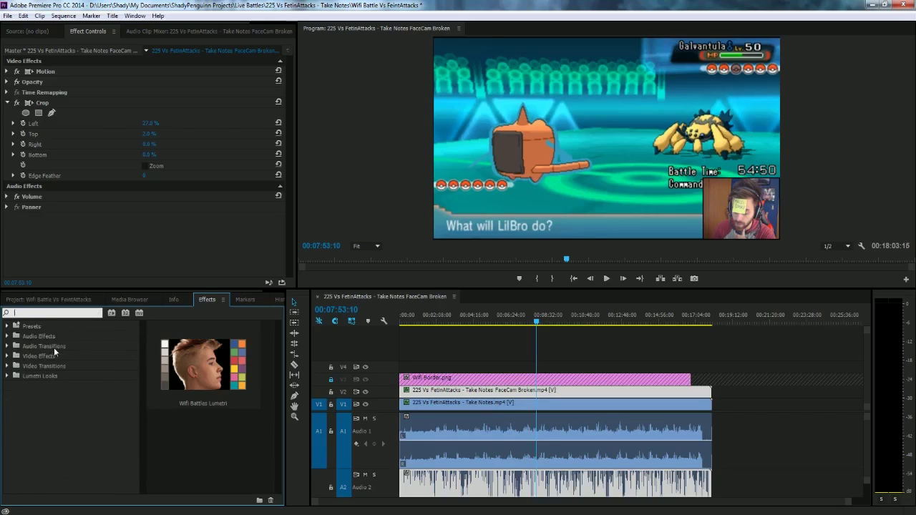
# Step: Browse the categories under Video Effects and collapse the folder again
pyautogui.click(7, 356)
pyautogui.scroll(-1, 13, 407)
pyautogui.scroll(1, 12, 404)
pyautogui.click(12, 368)
pyautogui.click(12, 366)
pyautogui.scroll(-3, 13, 401)
pyautogui.scroll(-2, 14, 432)
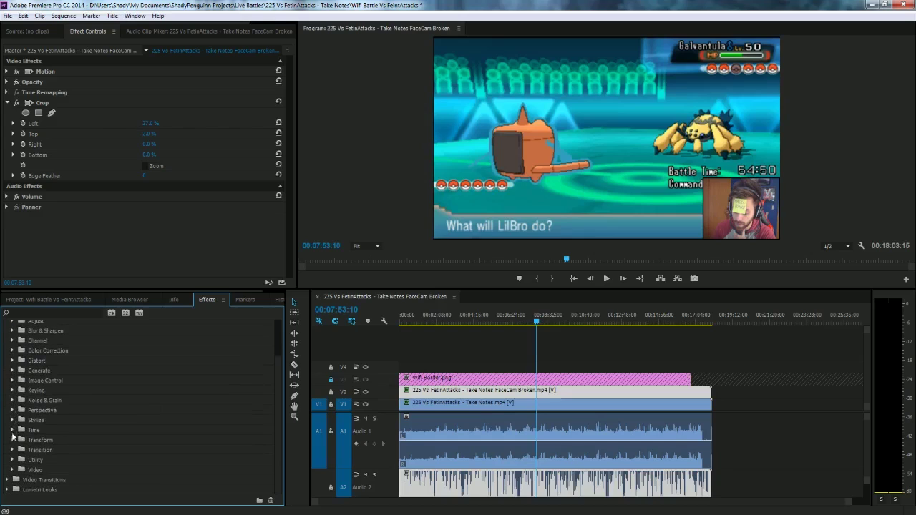
pyautogui.scroll(5, 29, 422)
pyautogui.click(8, 356)
# Step: Search the effects for "color", look through the Color Correction effects, and clear the search
pyautogui.click(39, 317)
pyautogui.write('color')
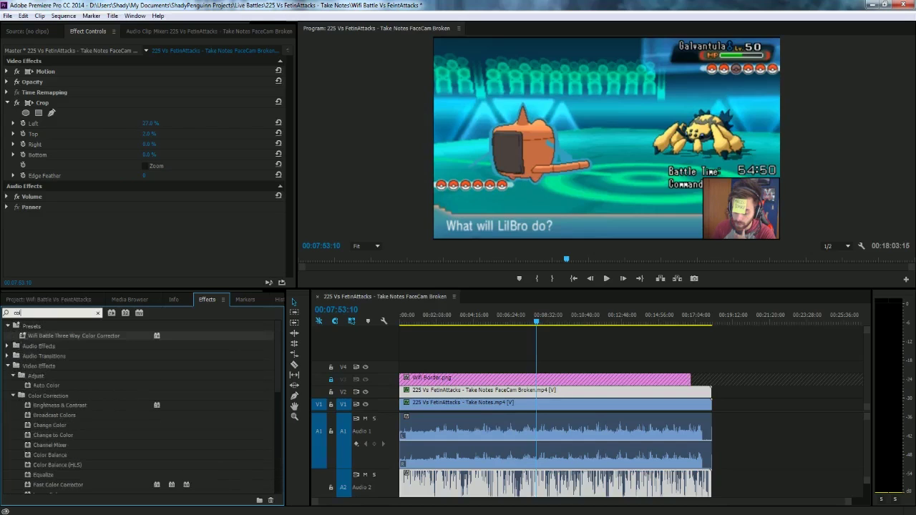
pyautogui.click(56, 405)
pyautogui.scroll(-1, 71, 415)
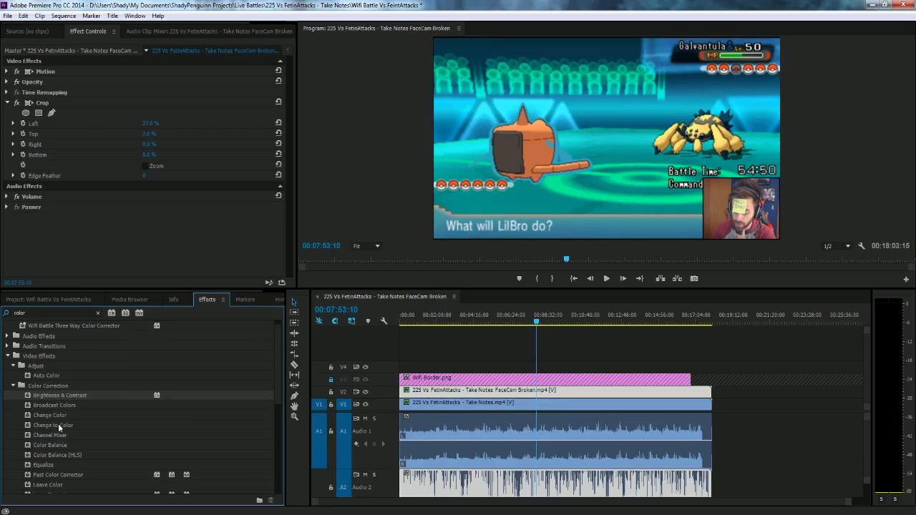
pyautogui.scroll(-5, 63, 446)
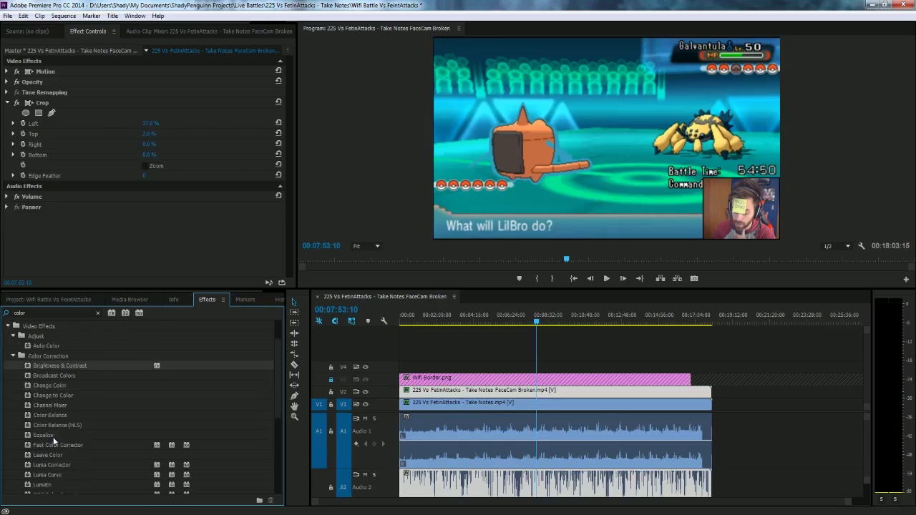
pyautogui.scroll(-1, 58, 449)
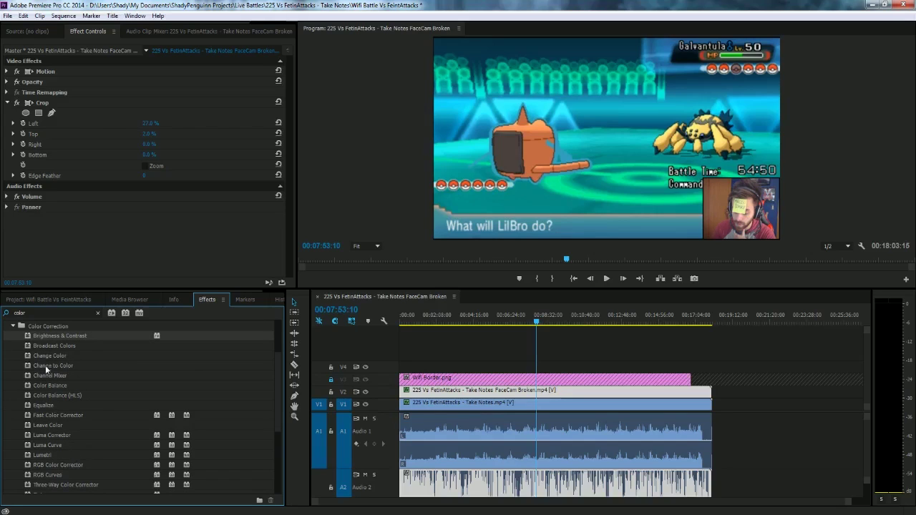
pyautogui.click(98, 312)
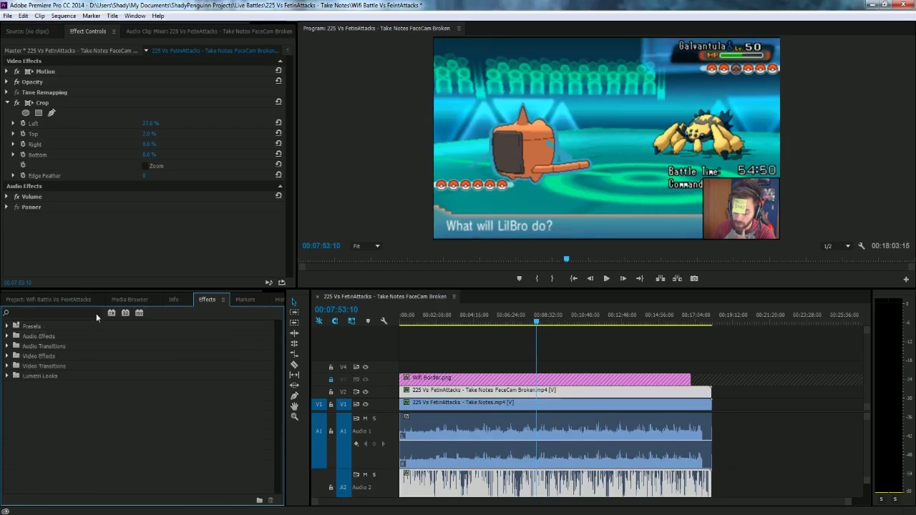
# Step: Apply the Wifi Battle Levels, Wifi Battle Three Way Color Corrector and Wifi Battles Lumetri presets to the gameplay clip on V1
pyautogui.click(7, 327)
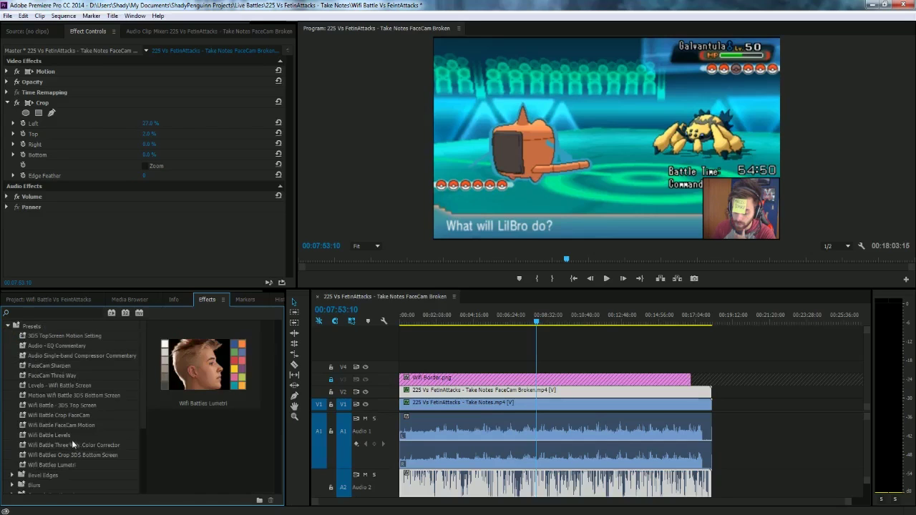
pyautogui.moveTo(56, 437); pyautogui.dragTo(446, 404)
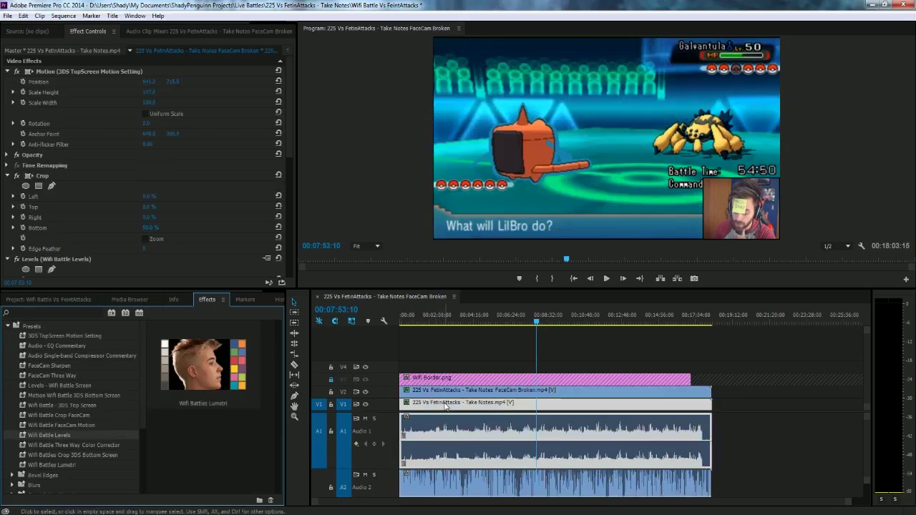
pyautogui.moveTo(82, 445); pyautogui.dragTo(415, 406)
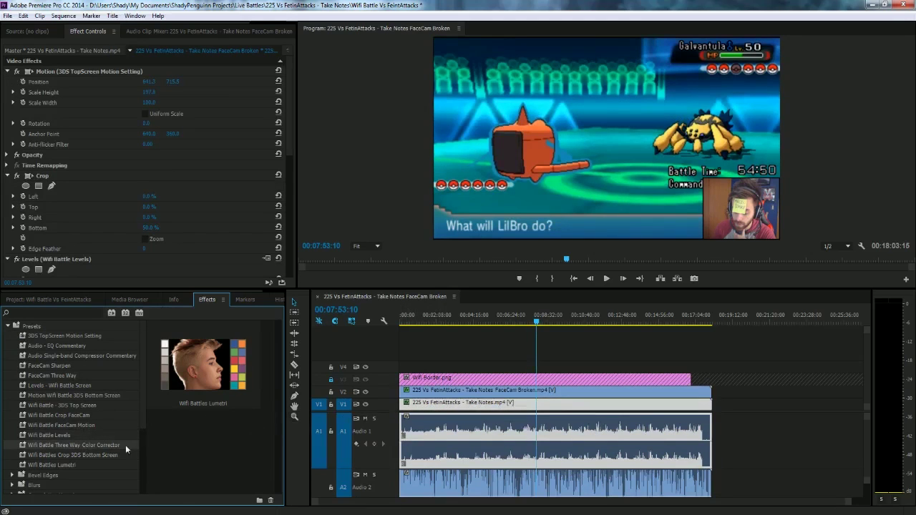
pyautogui.moveTo(71, 466); pyautogui.dragTo(428, 409)
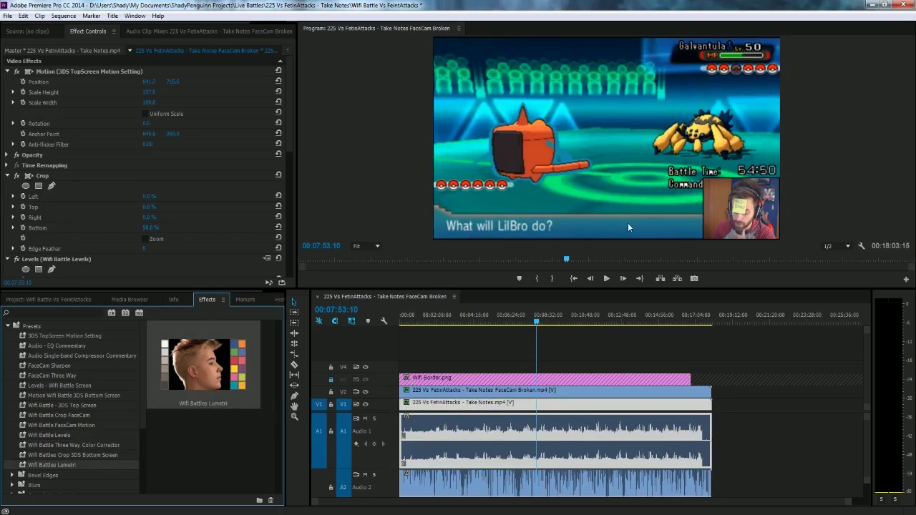
# Step: Search the effects for "sharpen" and apply the Sharpen video effect to the gameplay clip on V1
pyautogui.click(72, 313)
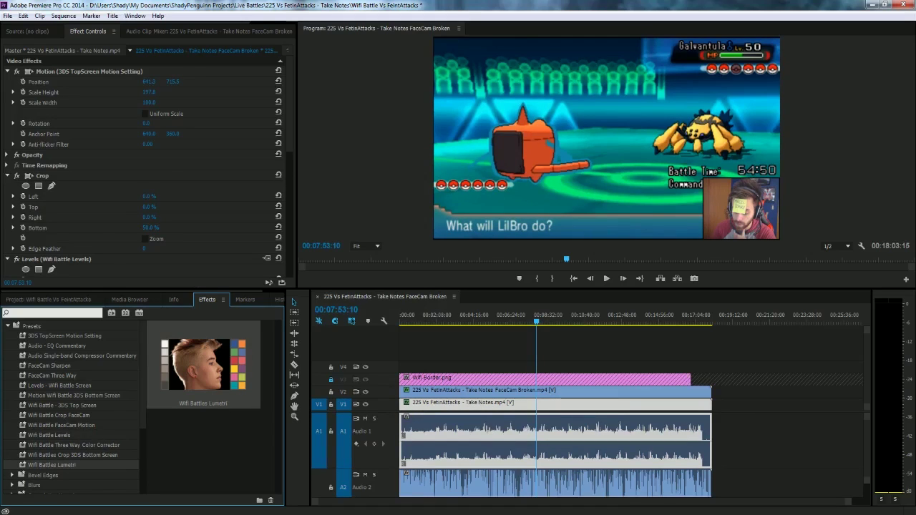
pyautogui.write('sharpen')
pyautogui.moveTo(43, 477); pyautogui.dragTo(435, 405)
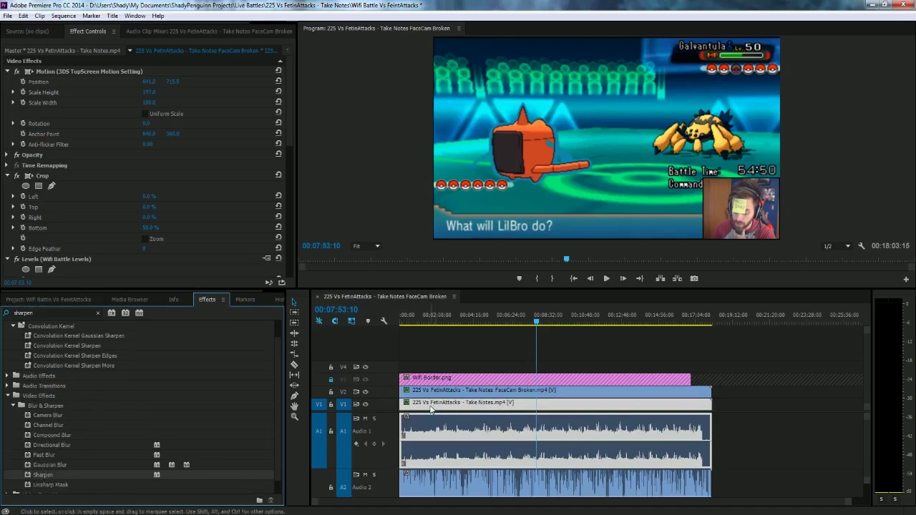
# Step: Collapse the gameplay clip's other effect settings and try Sharpen Amount values of 50 and 20
pyautogui.click(9, 73)
pyautogui.click(8, 104)
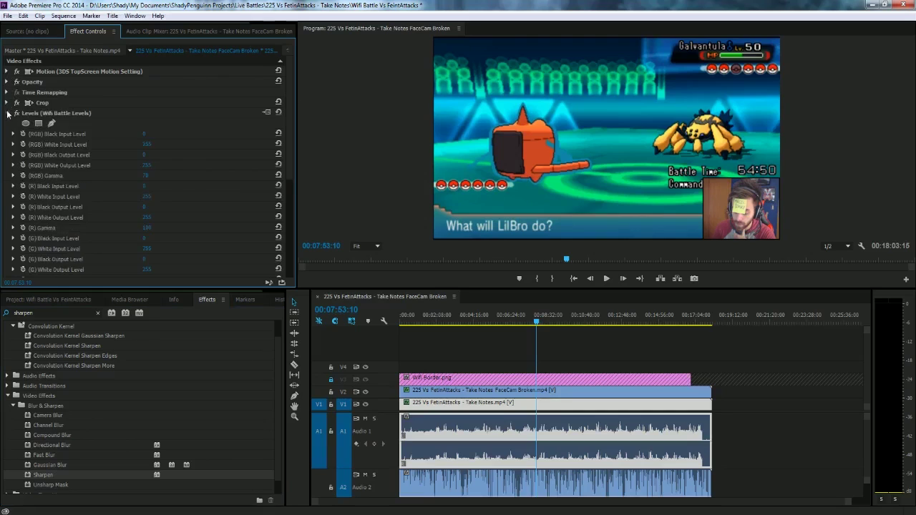
pyautogui.click(8, 113)
pyautogui.click(8, 134)
pyautogui.click(144, 166)
pyautogui.write('50')
pyautogui.press('Return')
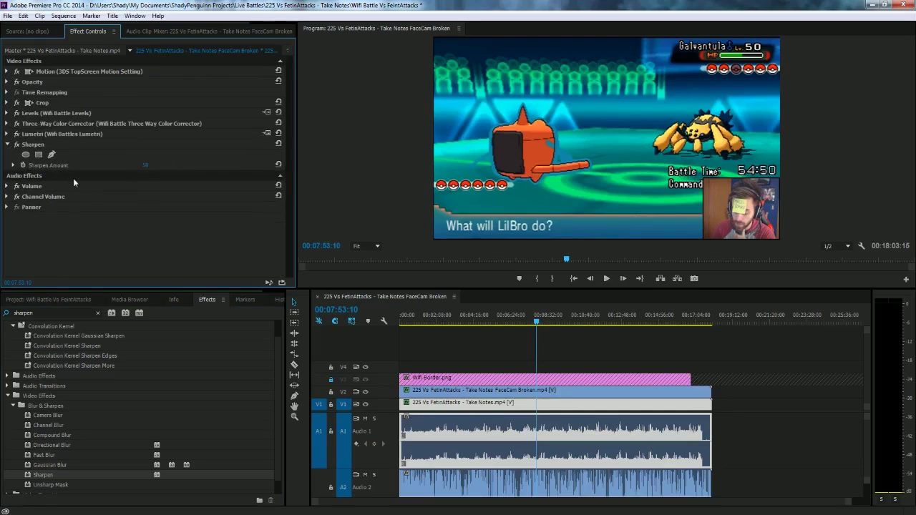
pyautogui.click(146, 166)
pyautogui.write('20')
pyautogui.press('Return')
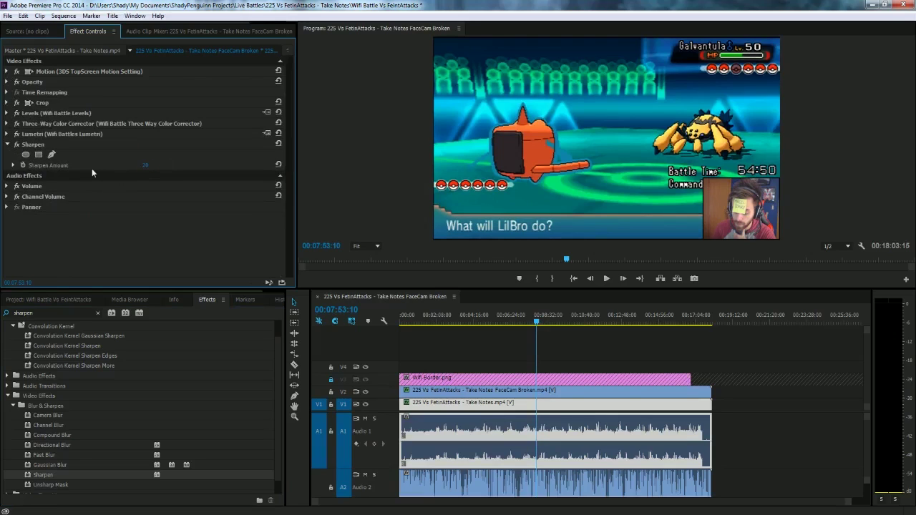
# Step: Compare the gameplay picture with the clip's Levels effect switched off and on
pyautogui.click(17, 116)
pyautogui.click(17, 116)
pyautogui.click(16, 116)
pyautogui.click(17, 116)
pyautogui.click(17, 116)
pyautogui.click(16, 116)
pyautogui.click(16, 116)
pyautogui.click(16, 117)
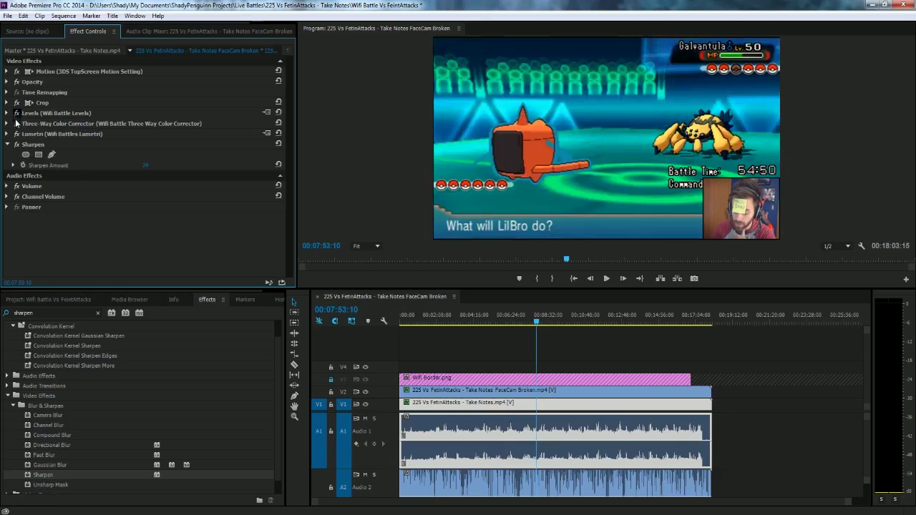
# Step: Compare the gameplay picture with the Sharpen effect switched off and on
pyautogui.click(17, 147)
pyautogui.click(17, 146)
pyautogui.click(17, 146)
pyautogui.click(17, 147)
pyautogui.click(17, 147)
pyautogui.click(18, 147)
pyautogui.click(18, 147)
# Step: Set the gameplay clip's Sharpen Amount to 10 and compare the picture with and without the effect
pyautogui.click(145, 165)
pyautogui.write('10')
pyautogui.press('Return')
pyautogui.click(18, 147)
pyautogui.click(18, 146)
pyautogui.click(18, 147)
pyautogui.click(18, 147)
pyautogui.click(18, 146)
pyautogui.click(18, 147)
pyautogui.click(7, 144)
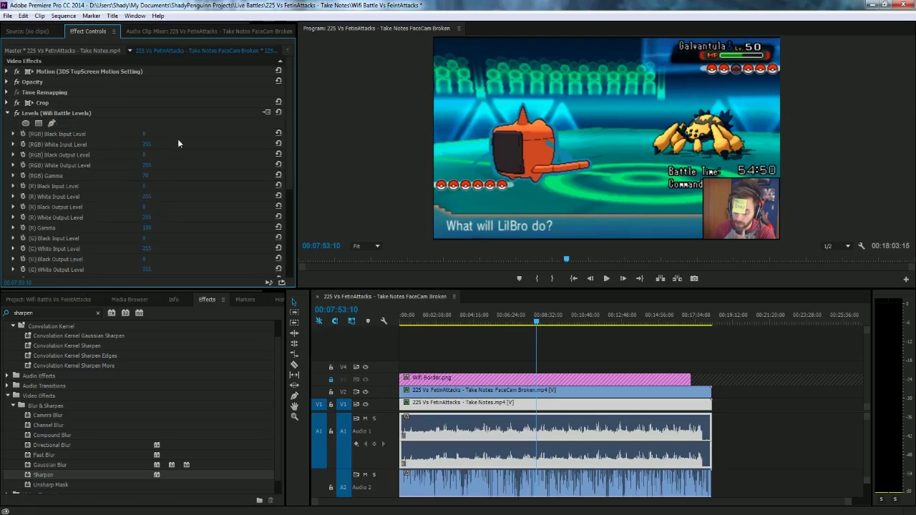
# Step: Reset the gameplay clip's Levels effect and set its (RGB) Gamma to 70
pyautogui.click(279, 113)
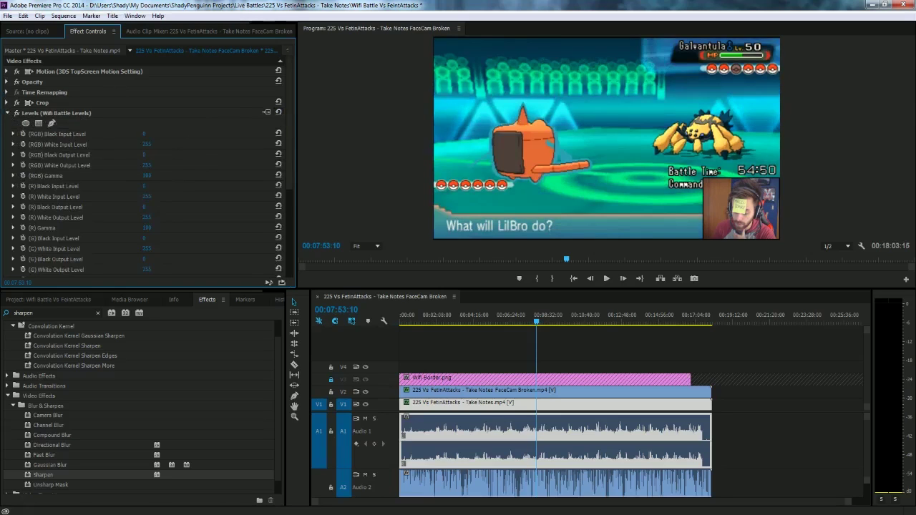
pyautogui.click(146, 176)
pyautogui.write('70')
pyautogui.press('Return')
pyautogui.click(5, 114)
# Step: Try (B) Gamma values of 95, 90 and 105 in the gameplay clip's Levels effect, and collapse its settings
pyautogui.scroll(-5, 204, 200)
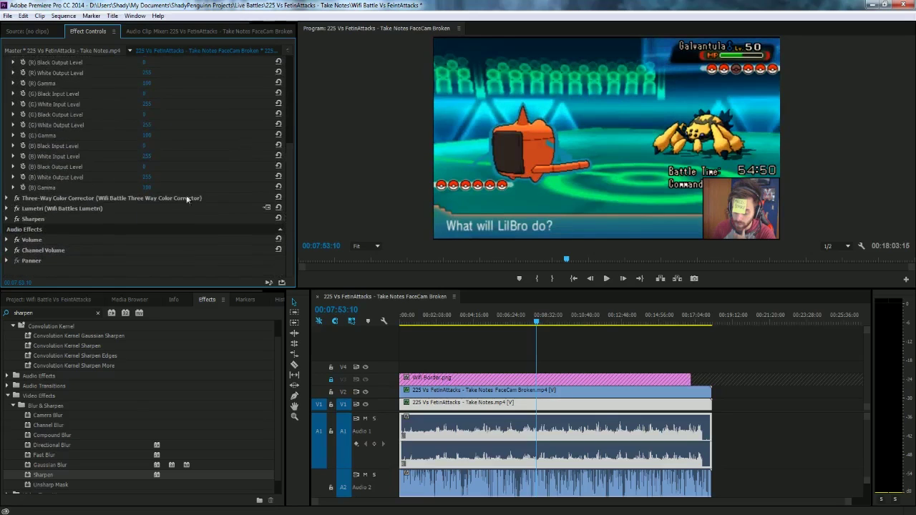
pyautogui.click(147, 188)
pyautogui.write('95')
pyautogui.press('Return')
pyautogui.click(146, 187)
pyautogui.write('90')
pyautogui.press('Return')
pyautogui.click(146, 187)
pyautogui.write('105')
pyautogui.press('Return')
pyautogui.scroll(3, 94, 209)
pyautogui.scroll(2, 121, 169)
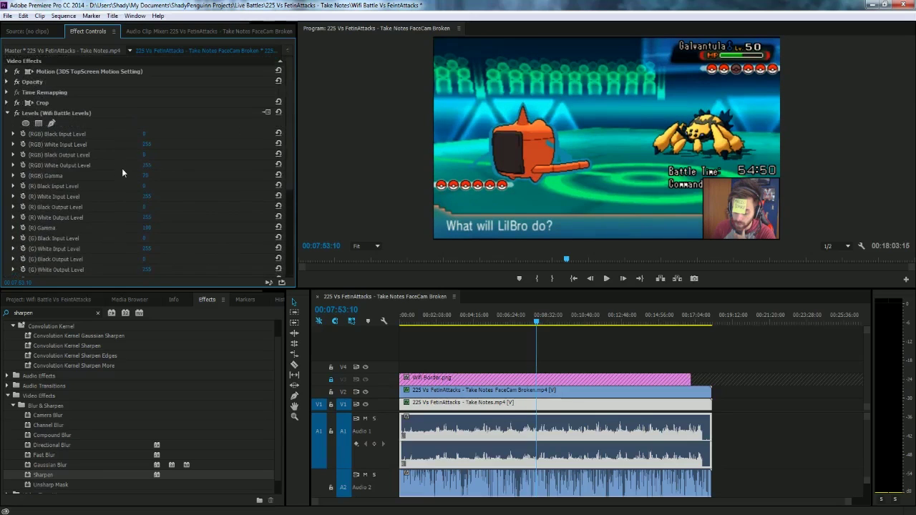
pyautogui.click(6, 113)
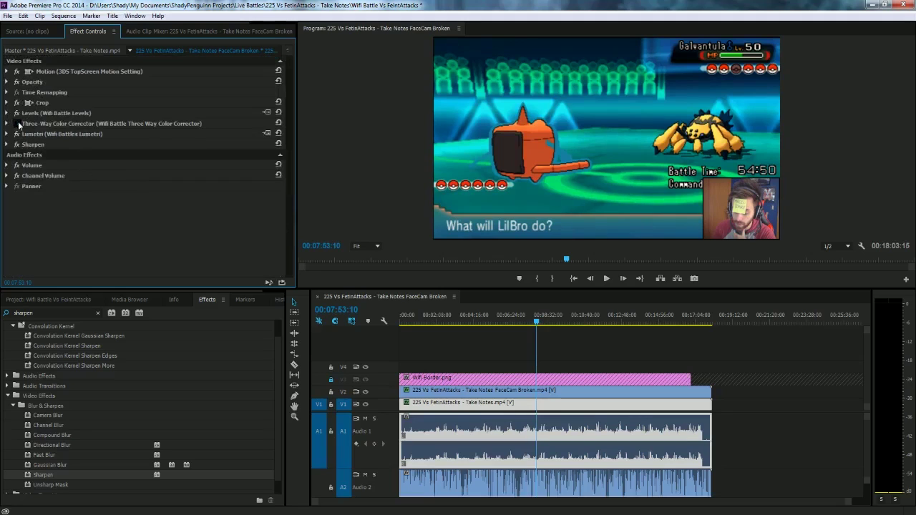
# Step: Replace the Wifi Battle Levels effect on the gameplay clip with the Levels - Wifi Battle Screen preset, and collapse its settings
pyautogui.click(97, 313)
pyautogui.click(8, 327)
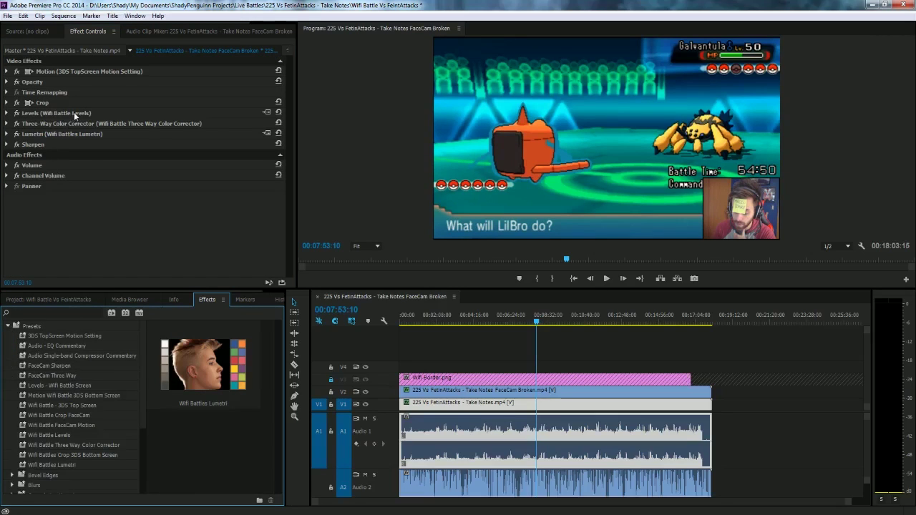
pyautogui.click(79, 387)
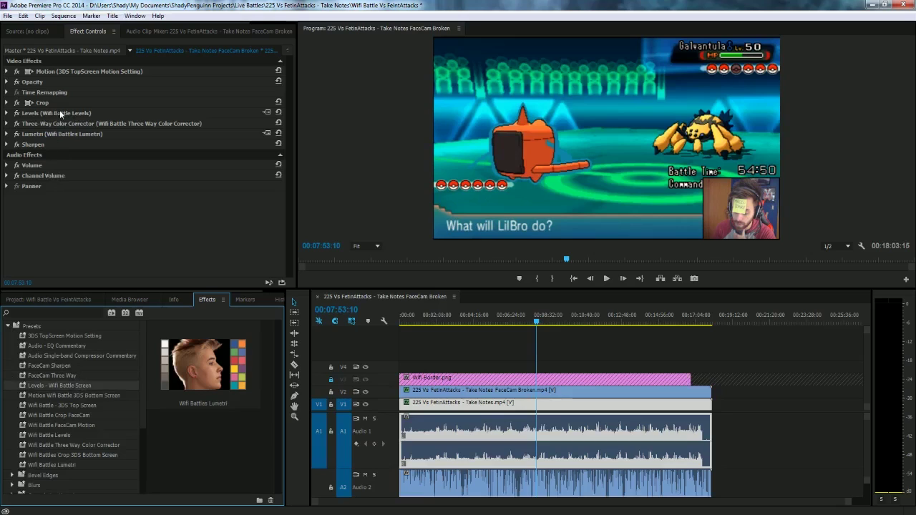
pyautogui.click(147, 115)
pyautogui.press('Delete')
pyautogui.click(70, 386)
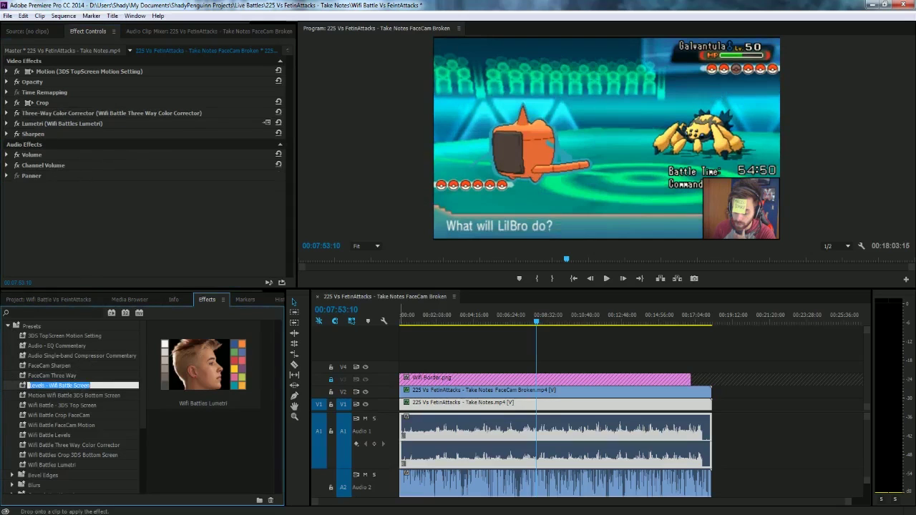
pyautogui.moveTo(70, 386); pyautogui.dragTo(431, 405)
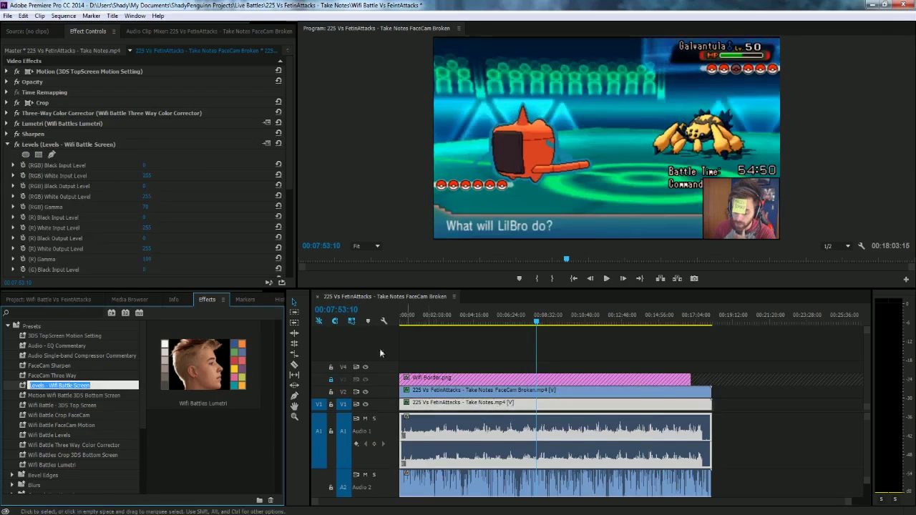
pyautogui.moveTo(290, 158); pyautogui.dragTo(290, 98)
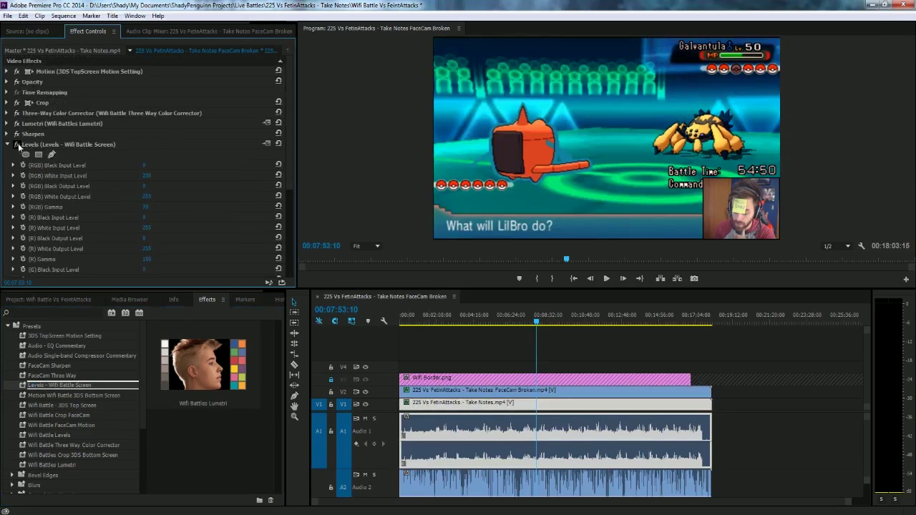
pyautogui.click(8, 144)
# Step: Move the playhead to 00:07:08:24 and apply the FaceCam Three Way preset to the face cam clip on V2
pyautogui.moveTo(557, 319); pyautogui.dragTo(524, 325)
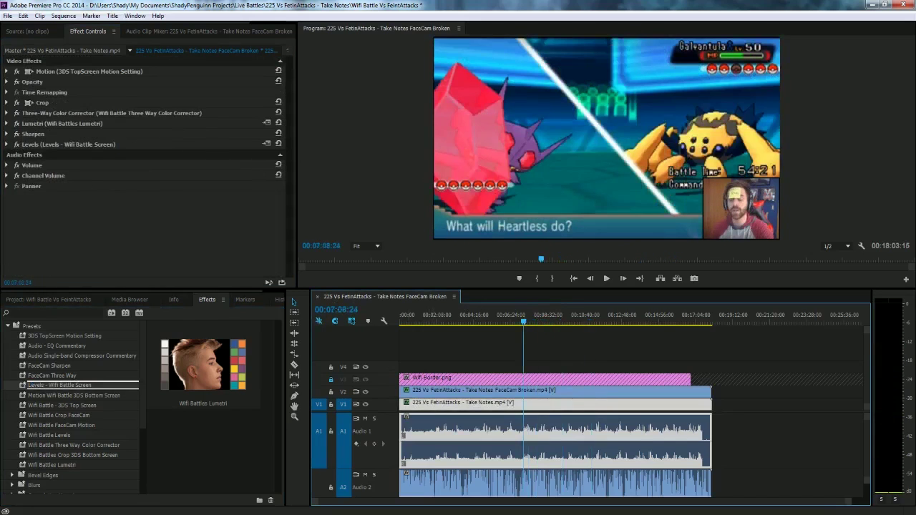
pyautogui.click(58, 368)
pyautogui.moveTo(64, 376); pyautogui.dragTo(421, 393)
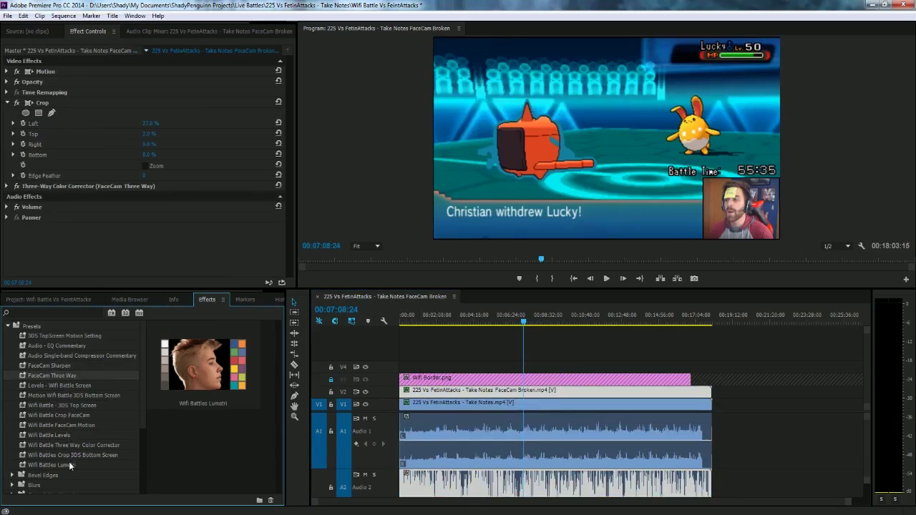
# Step: Apply the Levels - Wifi Battle Screen preset, reset with (RGB) Gamma at 70, and the FaceCam Sharpen preset to the face cam clip
pyautogui.click(58, 437)
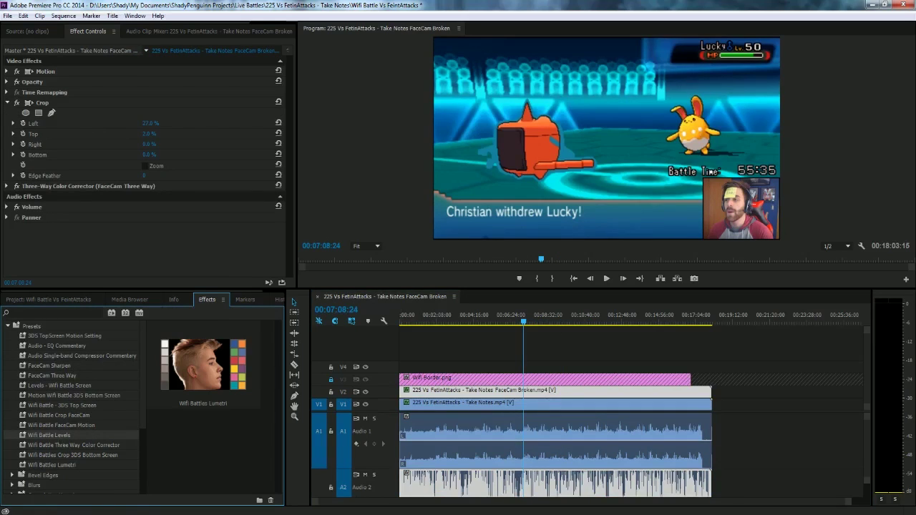
pyautogui.moveTo(73, 388); pyautogui.dragTo(436, 392)
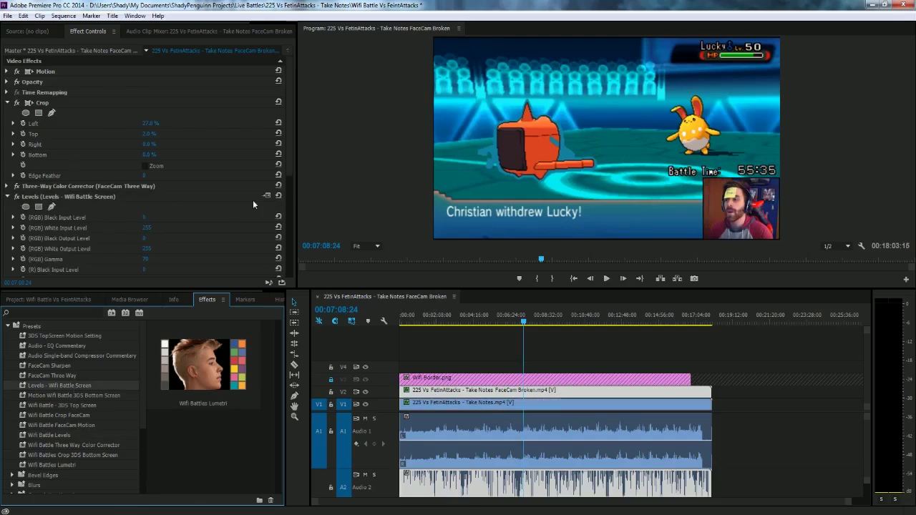
pyautogui.click(279, 196)
pyautogui.click(146, 259)
pyautogui.write('70')
pyautogui.press('Return')
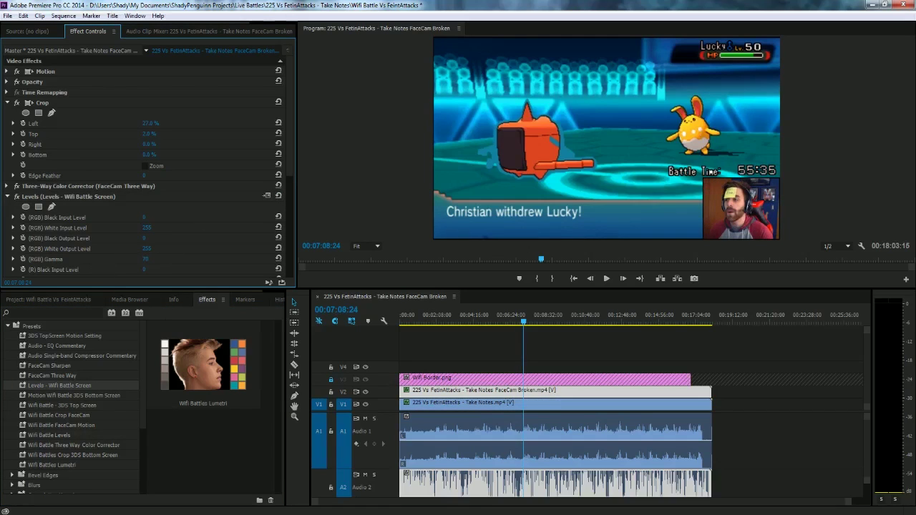
pyautogui.click(8, 196)
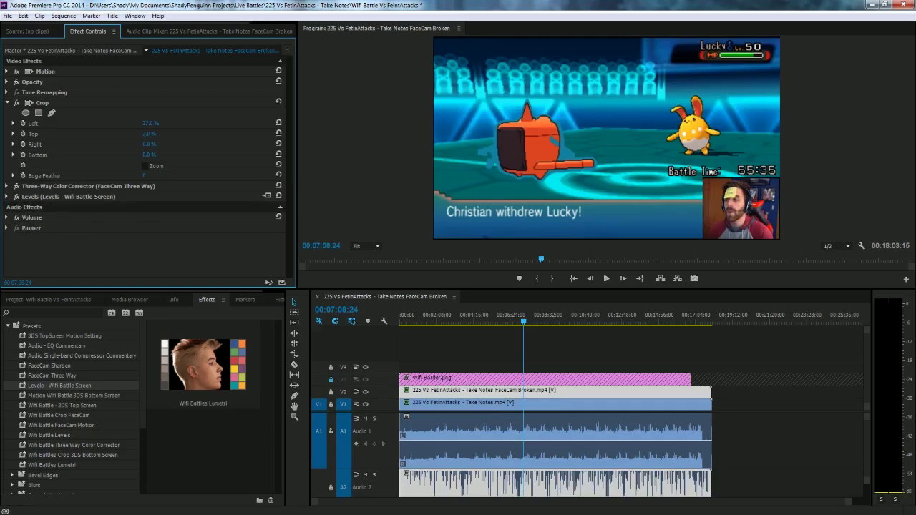
pyautogui.click(57, 367)
pyautogui.moveTo(57, 366); pyautogui.dragTo(447, 393)
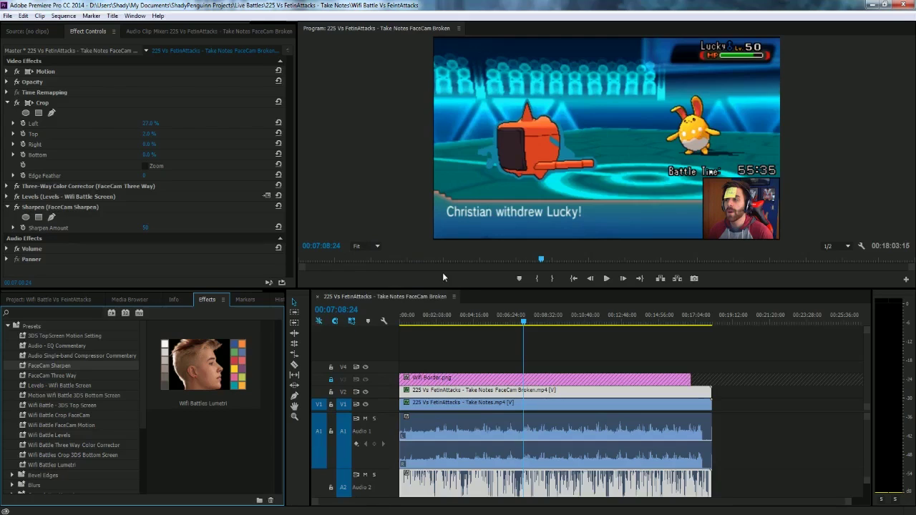
# Step: At the sequence start, unlock track V3 and apply default transitions to the beginnings of the face cam and gameplay clips
pyautogui.click(574, 279)
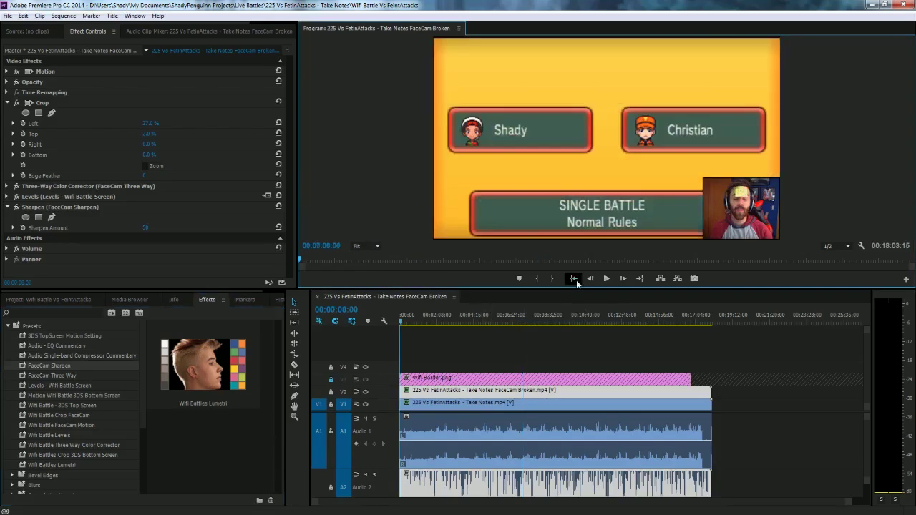
pyautogui.click(329, 379)
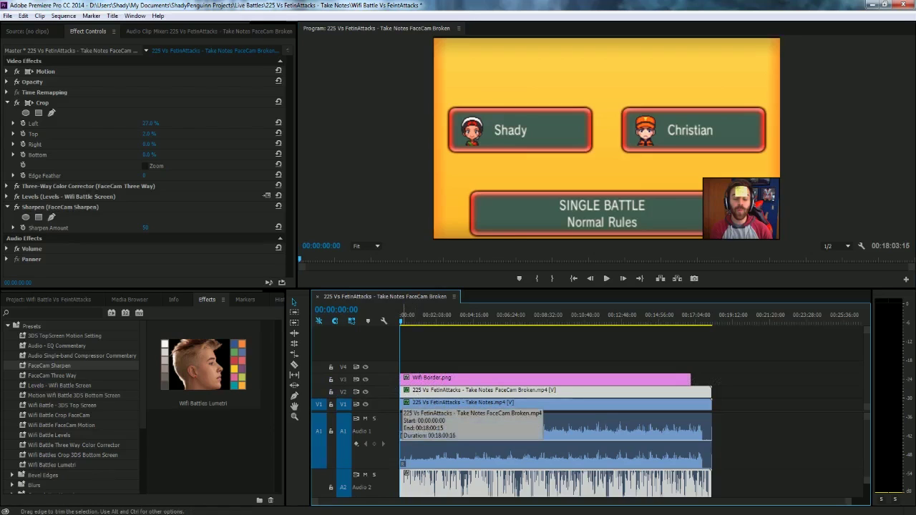
pyautogui.rightClick(402, 393)
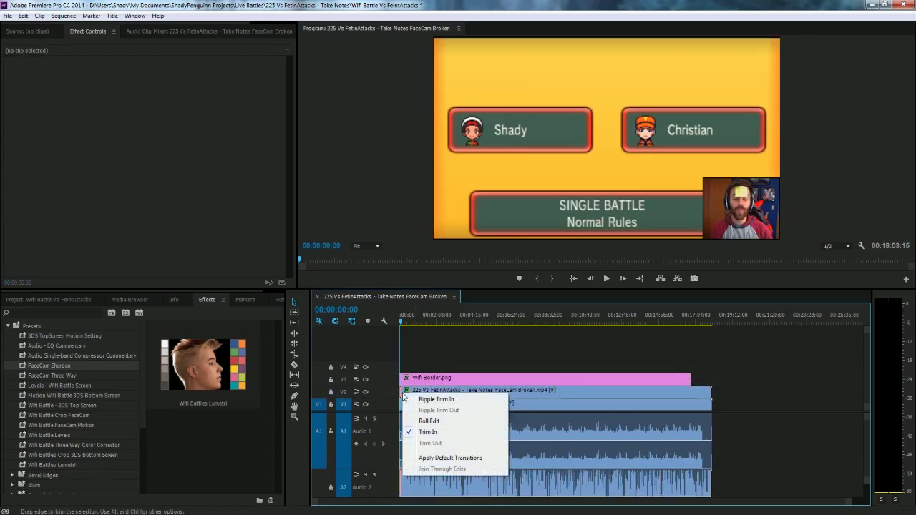
pyautogui.click(456, 458)
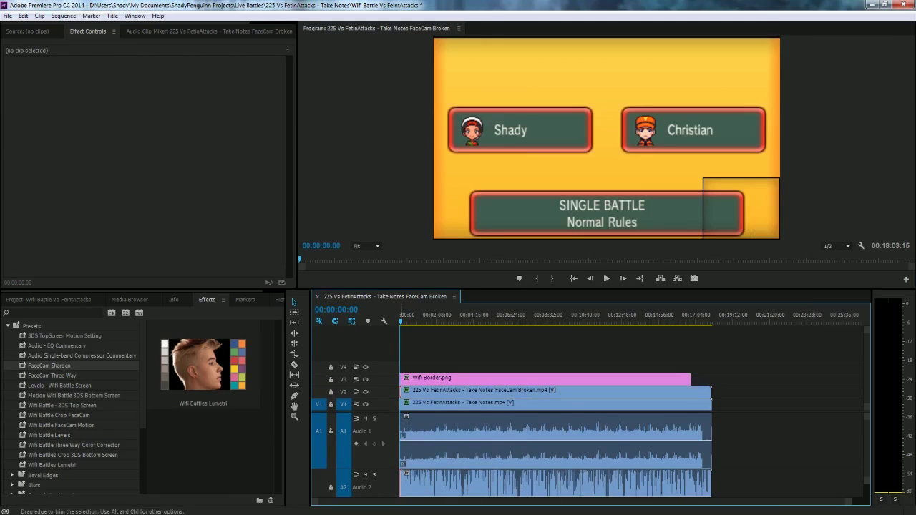
pyautogui.rightClick(401, 396)
pyautogui.click(434, 462)
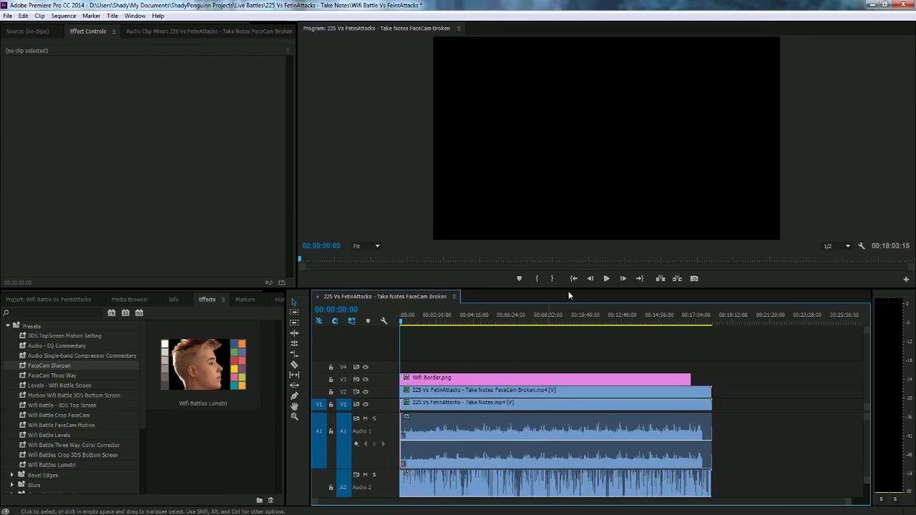
# Step: Play the opening to check the fade-in and examine the transitions at the start of the timeline
pyautogui.click(608, 279)
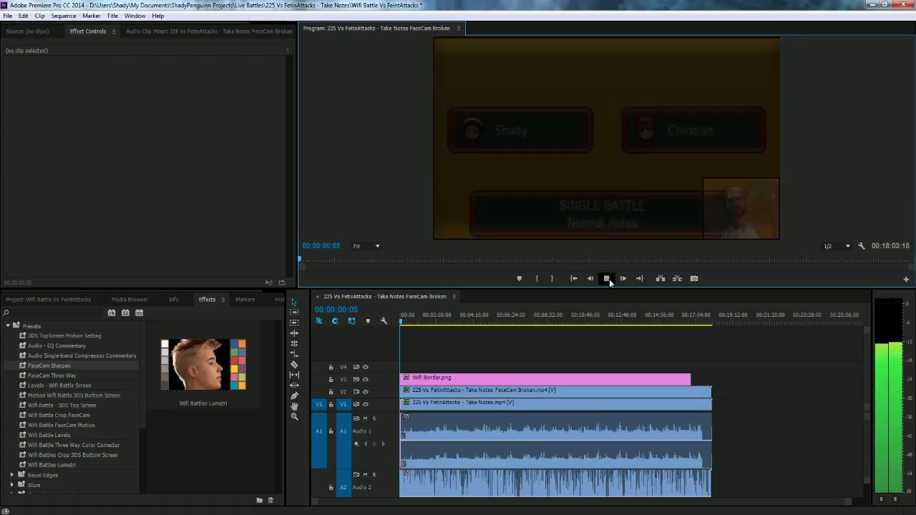
pyautogui.click(607, 279)
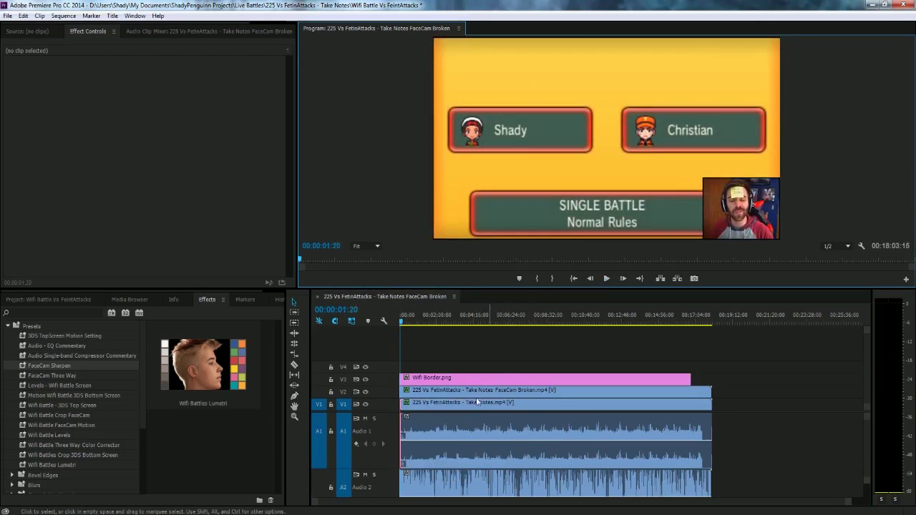
pyautogui.scroll(6, 408, 403)
pyautogui.scroll(-5, 433, 408)
pyautogui.scroll(4, 432, 411)
pyautogui.moveTo(337, 502); pyautogui.dragTo(315, 500)
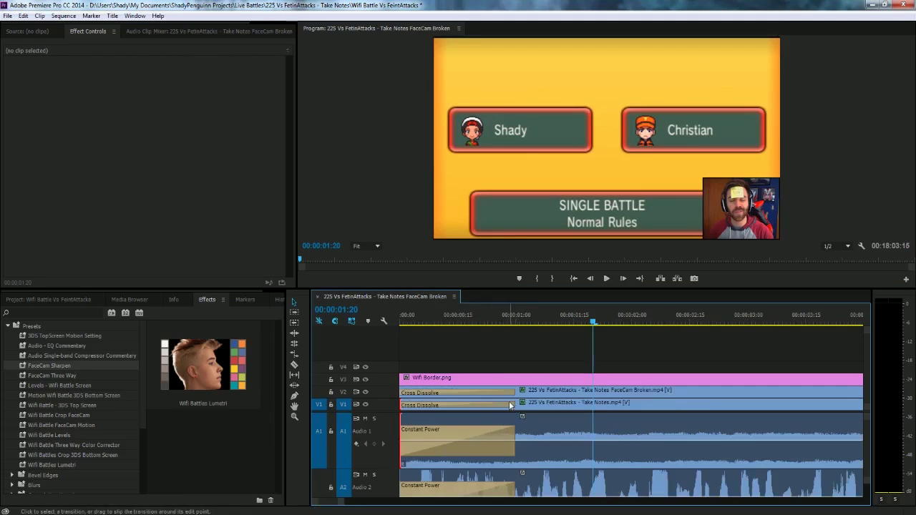
# Step: Shorten the face cam clip's opening Cross Dissolve on V2 to about half a second and play the opening to check it
pyautogui.click(499, 394)
pyautogui.moveTo(512, 393); pyautogui.dragTo(456, 393)
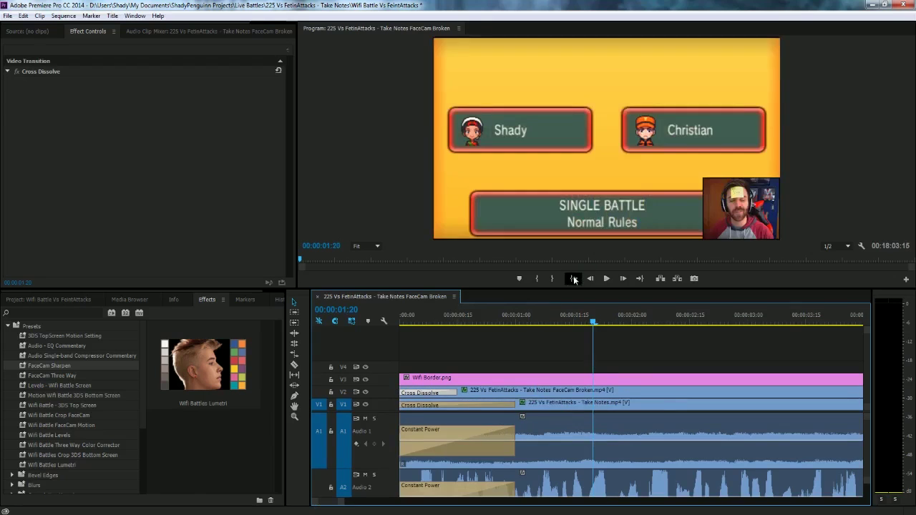
pyautogui.click(574, 278)
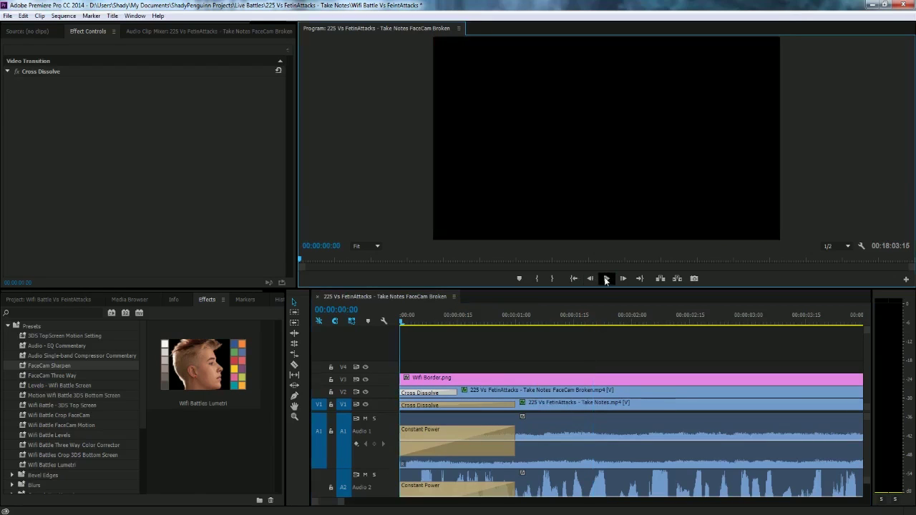
pyautogui.click(606, 278)
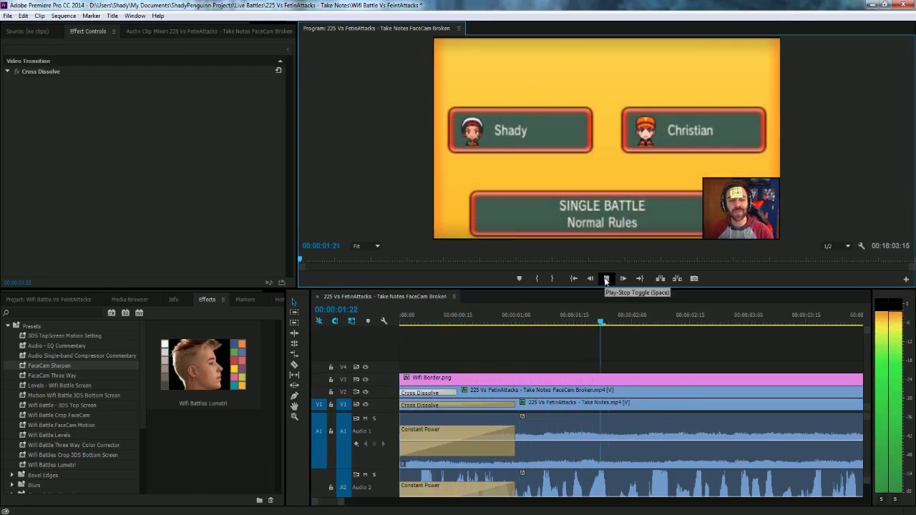
pyautogui.click(606, 279)
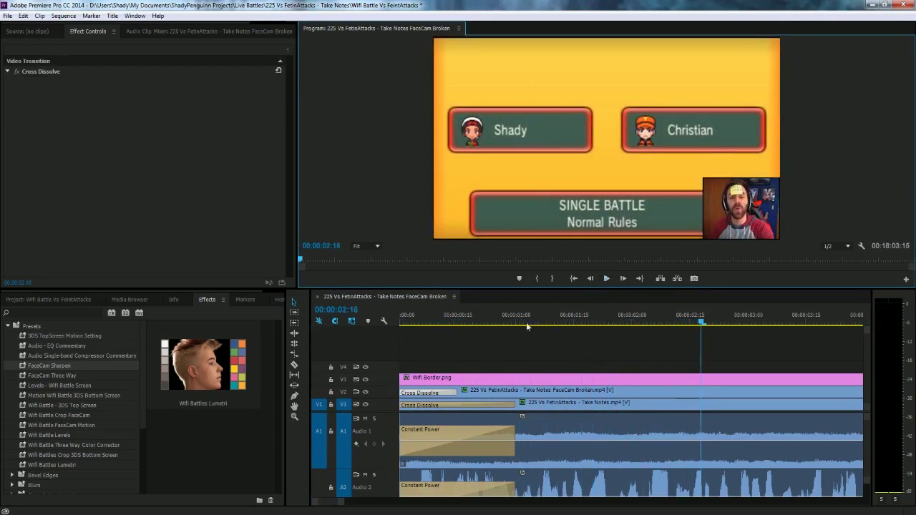
# Step: Find the point near the start where the gameplay screen goes black and set the playhead to 00:00:19:07
pyautogui.scroll(-6, 592, 417)
pyautogui.scroll(-6, 638, 171)
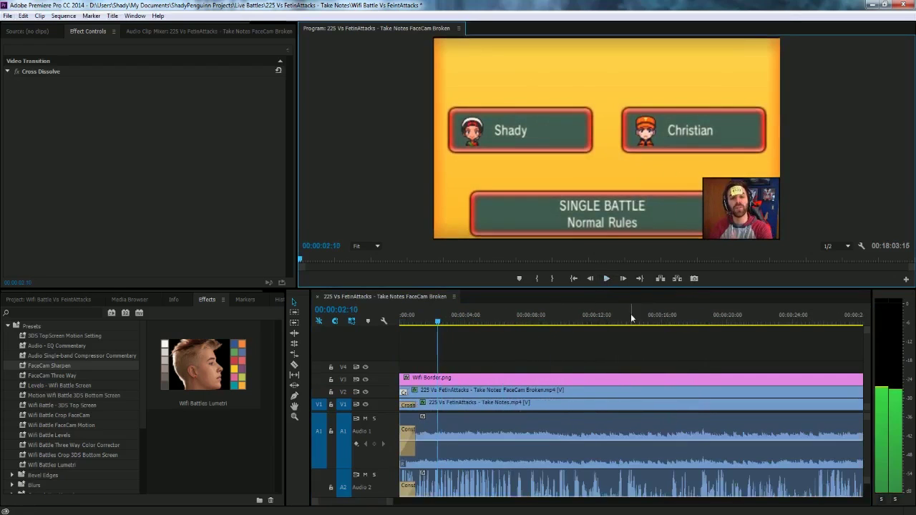
pyautogui.scroll(-6, 621, 361)
pyautogui.scroll(-5, 651, 380)
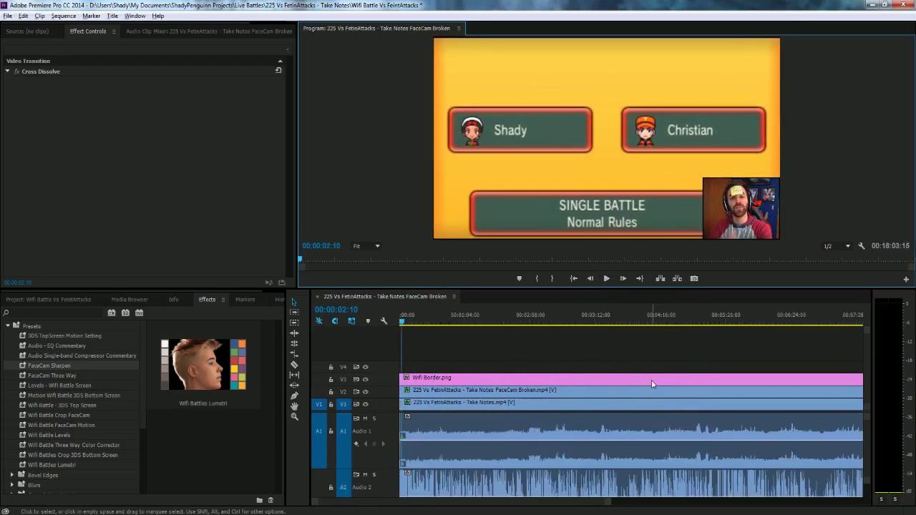
pyautogui.click(701, 322)
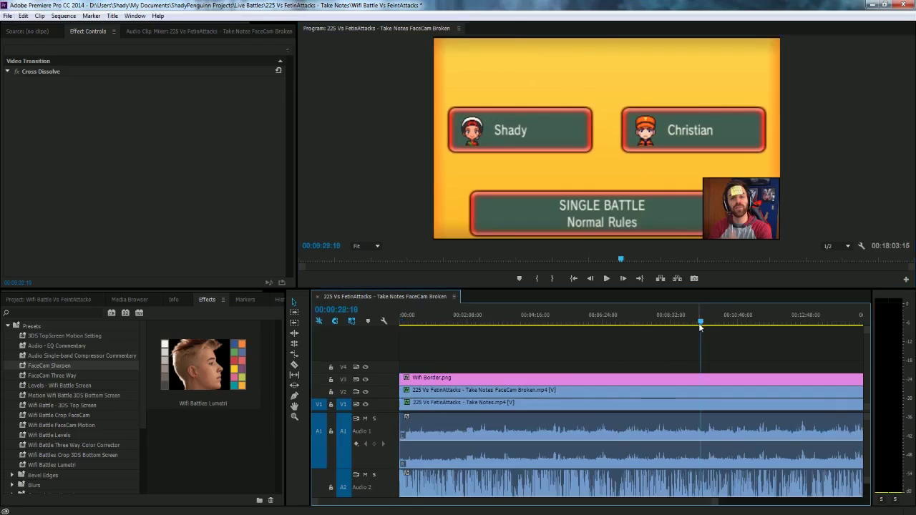
pyautogui.click(446, 321)
pyautogui.moveTo(448, 320); pyautogui.dragTo(411, 323)
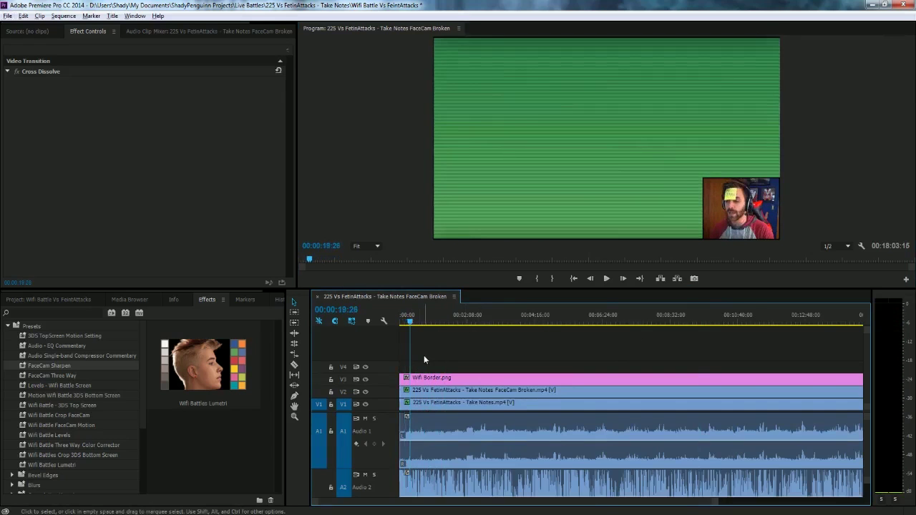
pyautogui.scroll(3, 424, 356)
pyautogui.moveTo(412, 502); pyautogui.dragTo(376, 504)
pyautogui.scroll(2, 424, 358)
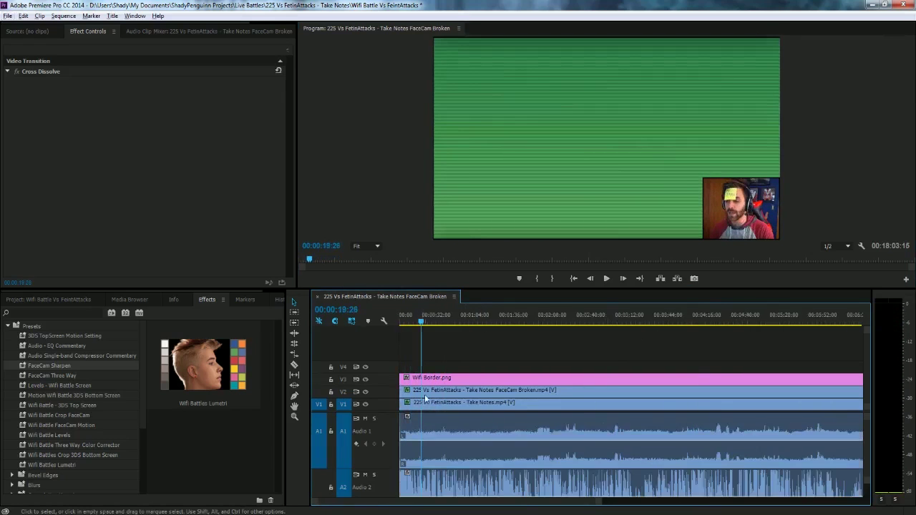
pyautogui.click(411, 325)
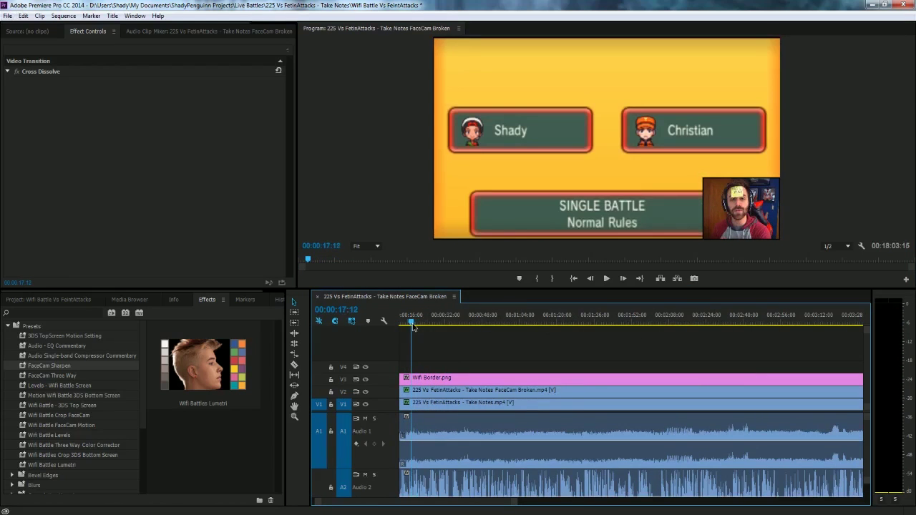
pyautogui.moveTo(412, 325); pyautogui.dragTo(415, 325)
pyautogui.press('c')
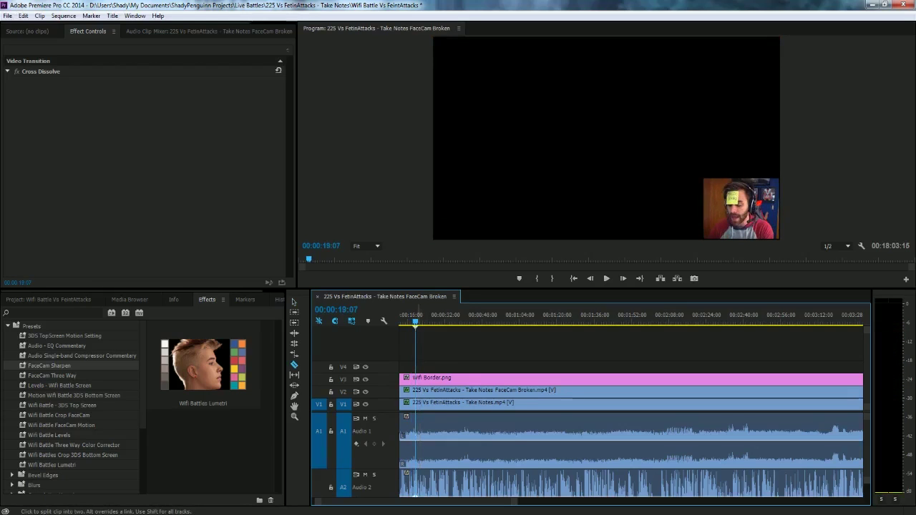
pyautogui.click(417, 403)
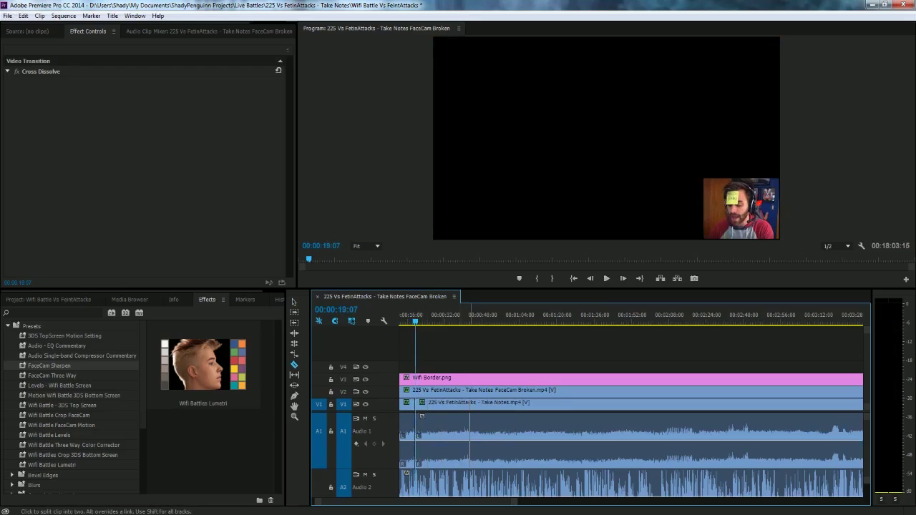
pyautogui.hotkey('ctrl', 'z')
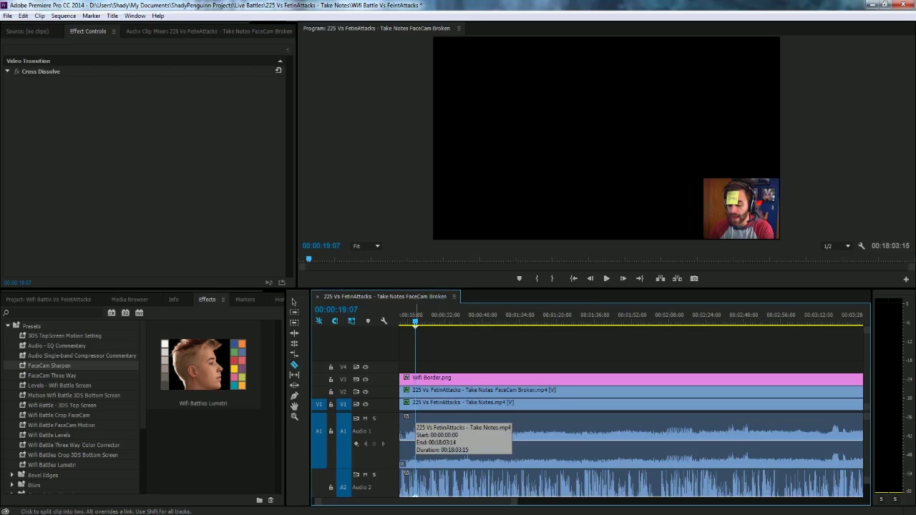
pyautogui.click(294, 301)
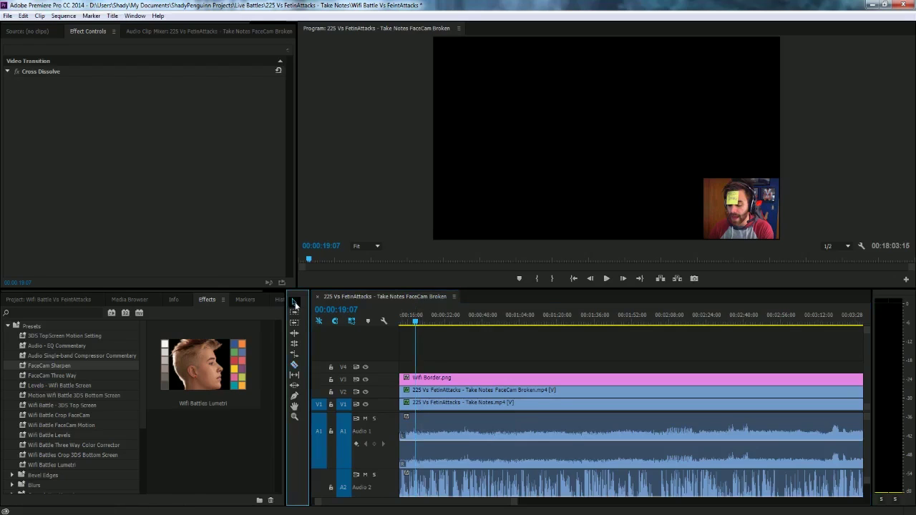
# Step: Unlink the gameplay clip on V1 from its audio and split only its video at 00:00:19:07
pyautogui.rightClick(428, 405)
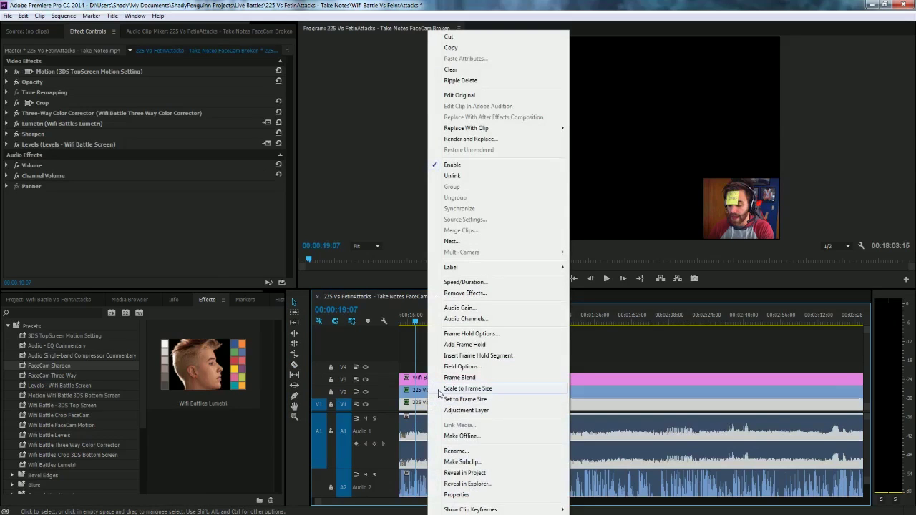
pyautogui.click(456, 177)
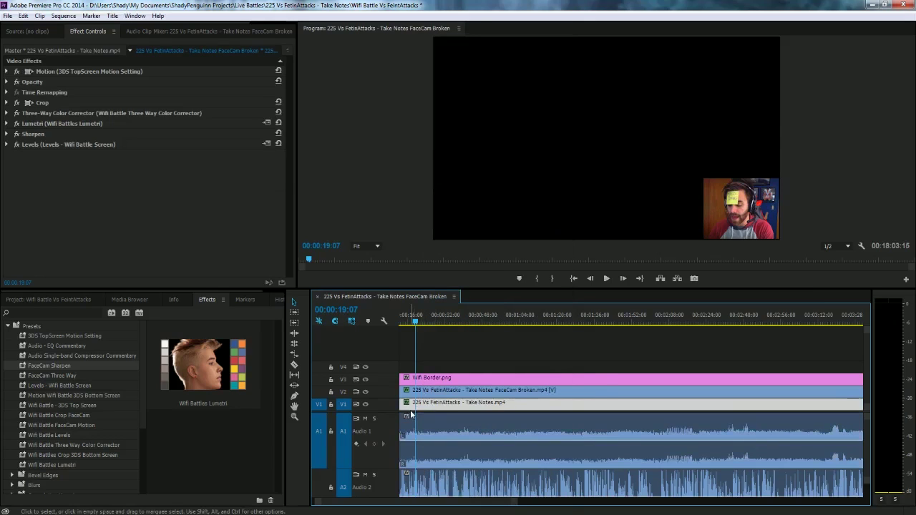
pyautogui.press('c')
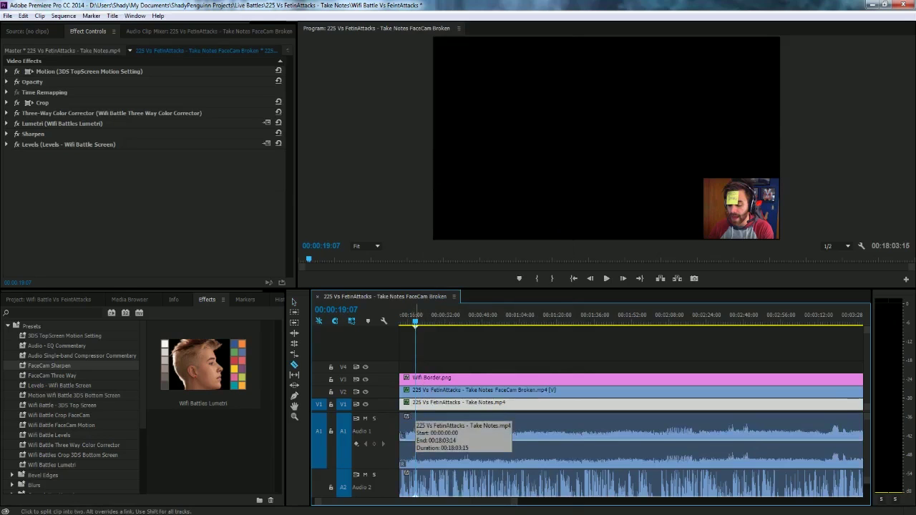
pyautogui.click(416, 405)
pyautogui.click(294, 302)
# Step: Move the playhead to 00:00:38:15 and split the gameplay video on V1 there
pyautogui.moveTo(423, 323); pyautogui.dragTo(465, 327)
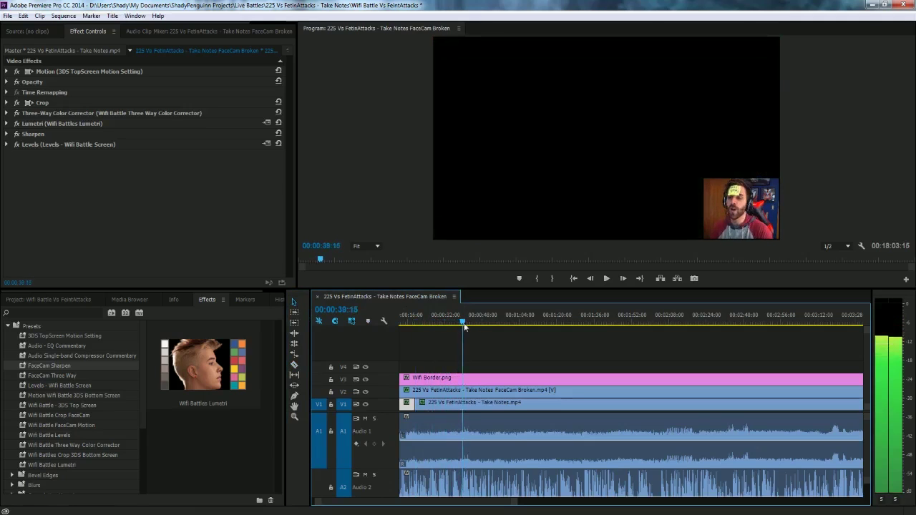
pyautogui.press('c')
pyautogui.click(463, 403)
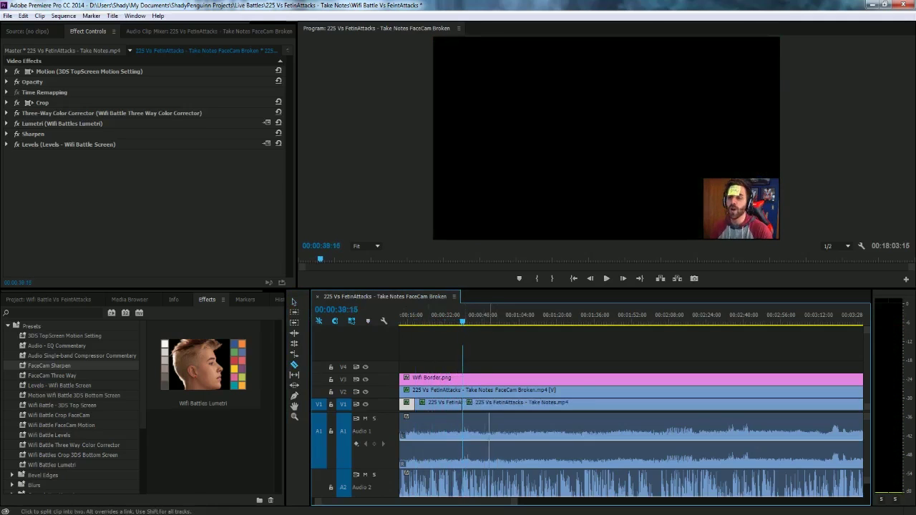
pyautogui.click(295, 303)
# Step: Move the playhead to 00:00:31:09, select the middle gameplay segment on V1, and reset its Motion and Crop effects
pyautogui.click(443, 324)
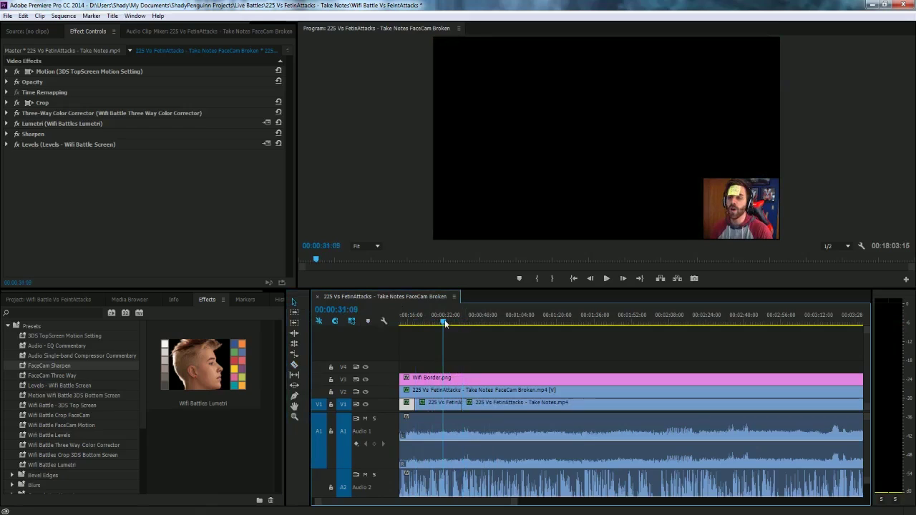
pyautogui.click(440, 404)
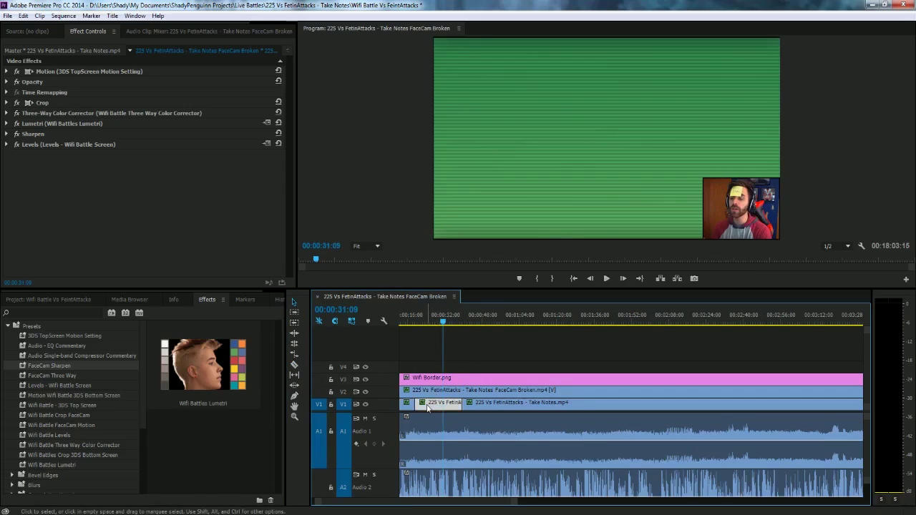
pyautogui.click(7, 73)
pyautogui.click(279, 72)
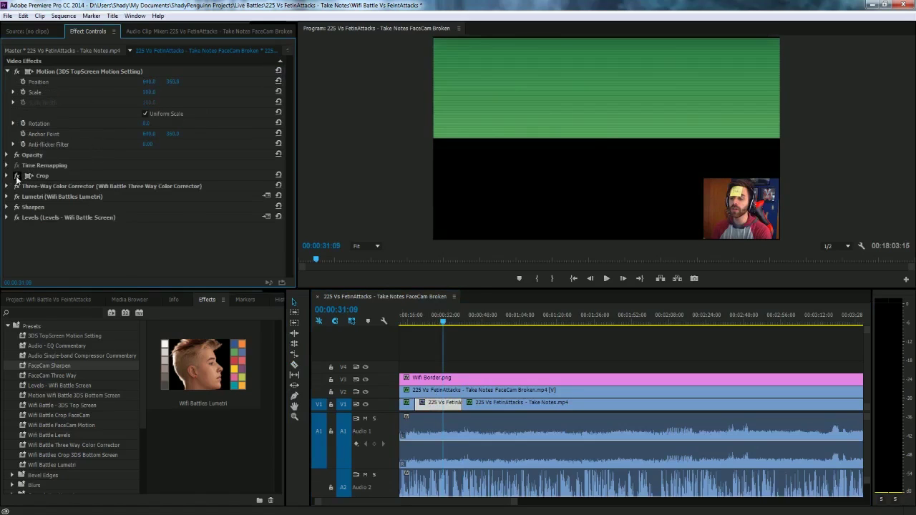
pyautogui.click(279, 175)
# Step: Set the segment's top crop to 50% and apply the Motion Wifi Battle 3DS Bottom Screen preset to it
pyautogui.click(7, 176)
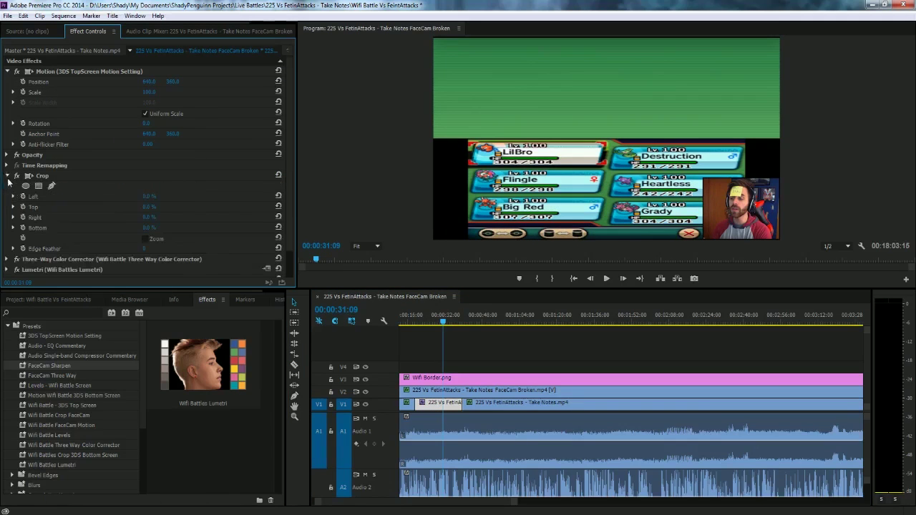
pyautogui.click(149, 208)
pyautogui.write('50')
pyautogui.press('Return')
pyautogui.click(6, 179)
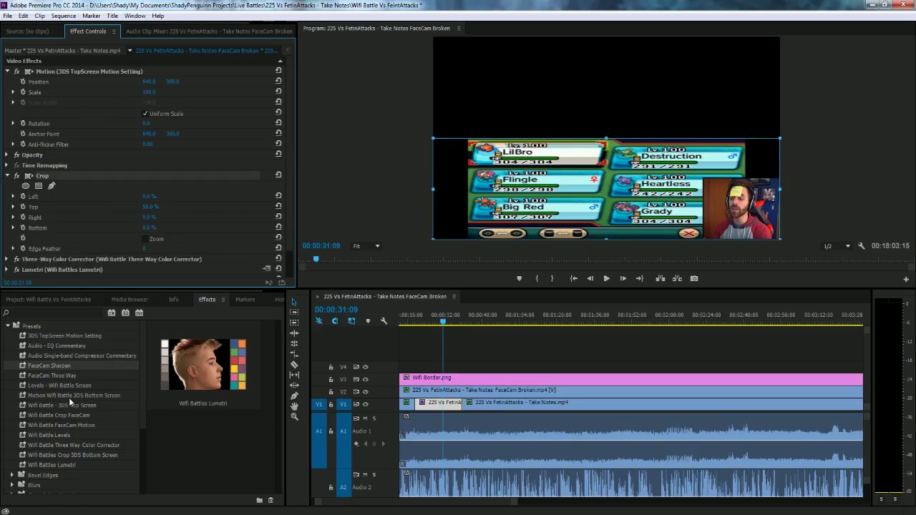
pyautogui.moveTo(69, 397); pyautogui.dragTo(435, 408)
pyautogui.click(352, 147)
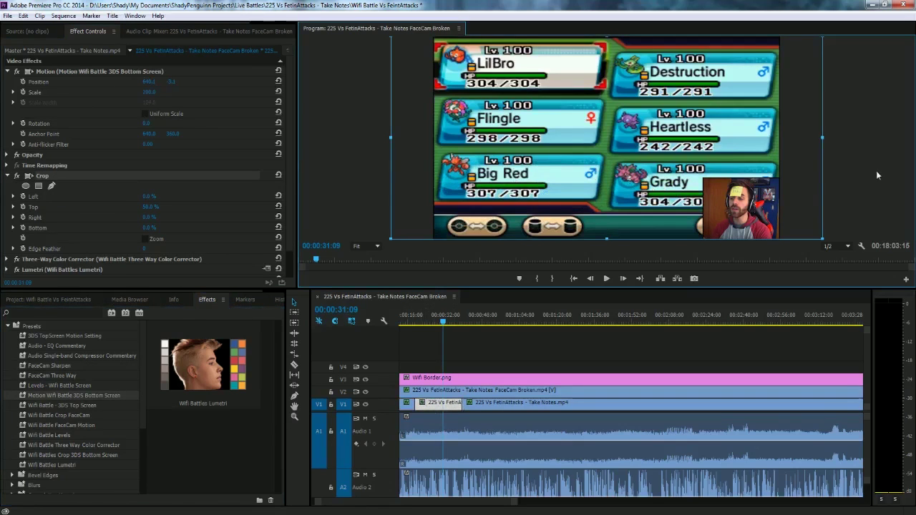
# Step: Move the playhead to 00:01:03:02 to check the gameplay after the edited segment, and save the project
pyautogui.scroll(-2, 596, 406)
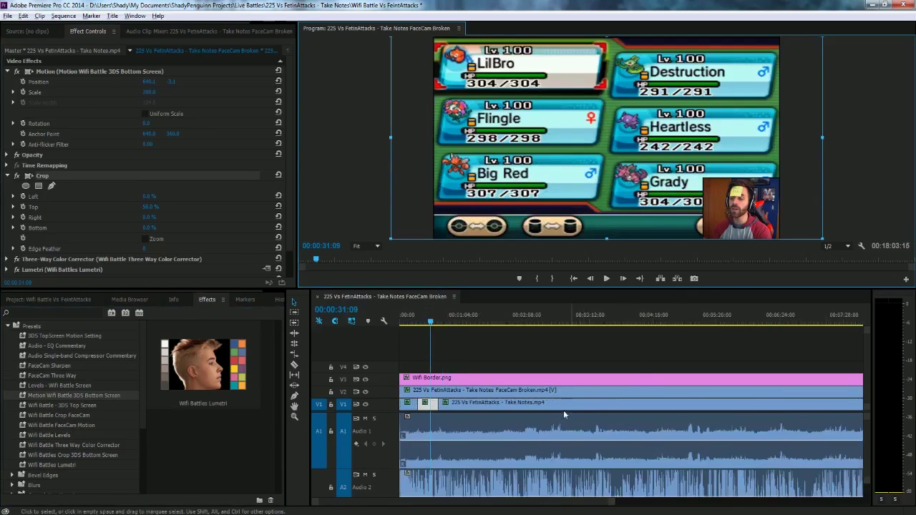
pyautogui.click(438, 323)
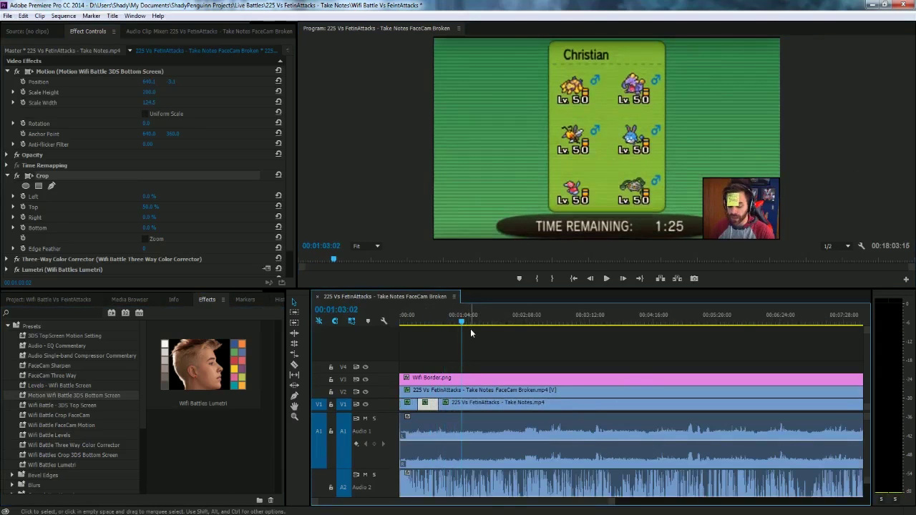
pyautogui.hotkey('ctrl', 's')
# Step: Extend the end of the Wifi Border.png clip on V3 to about 00:17:38, near the end of the battle
pyautogui.press('-')
pyautogui.press('-')
pyautogui.press('-')
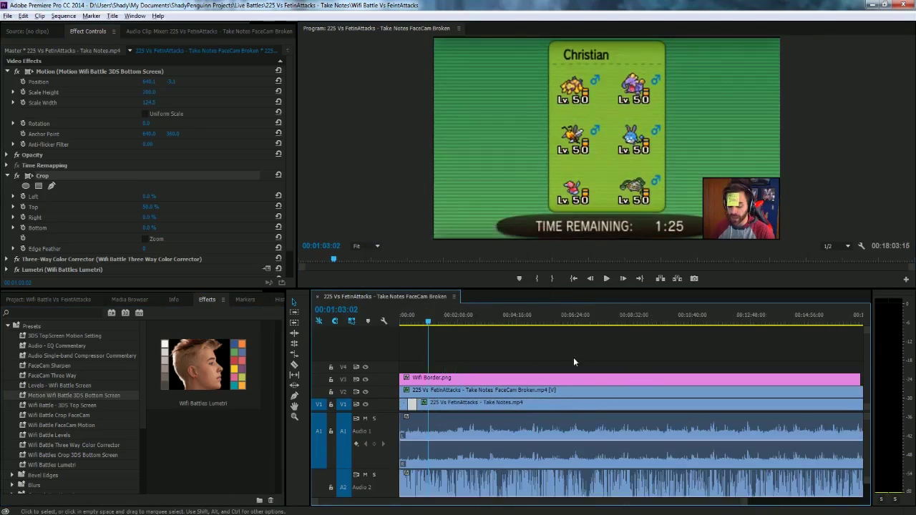
pyautogui.click(684, 321)
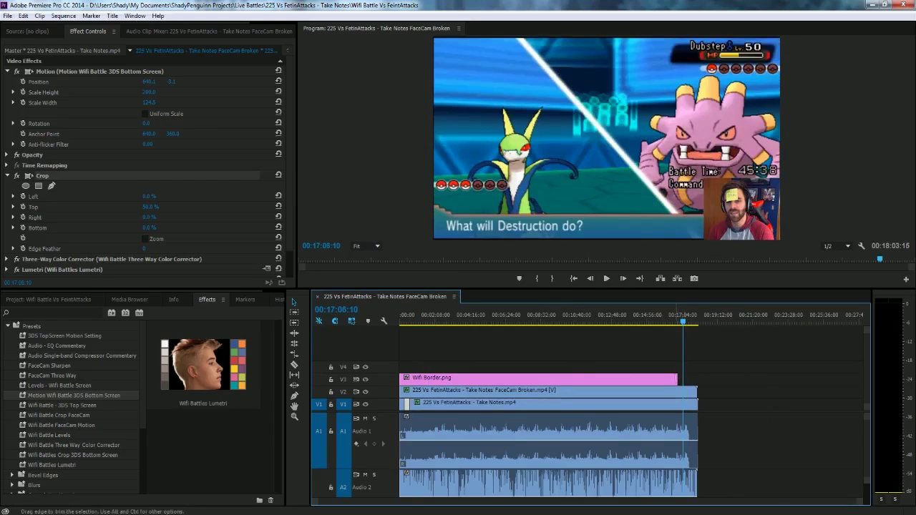
pyautogui.moveTo(677, 379); pyautogui.dragTo(691, 379)
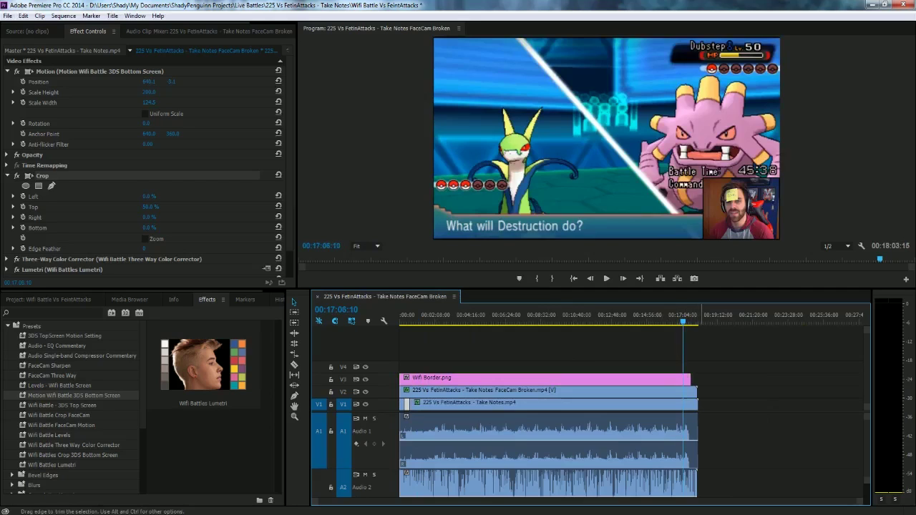
# Step: Move the playhead to 00:17:28:24, where the gameplay goes black, and add a video track above V2
pyautogui.moveTo(689, 323); pyautogui.dragTo(690, 324)
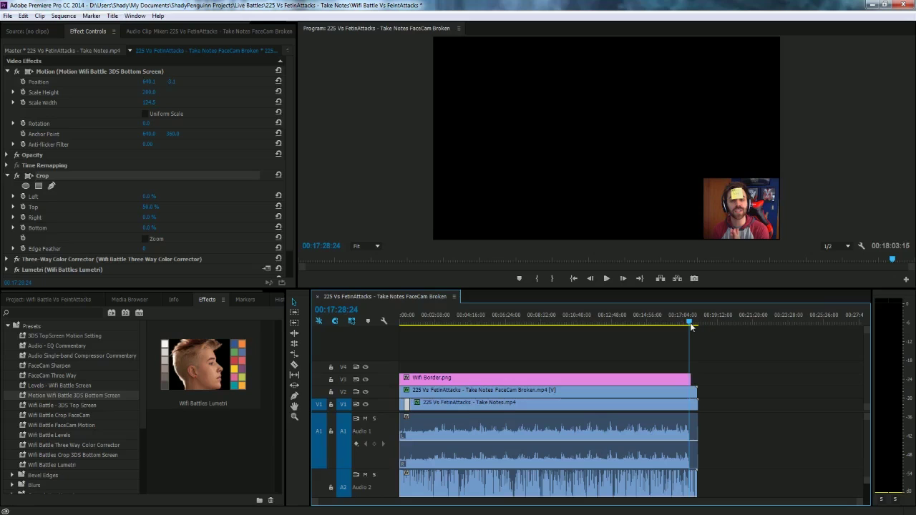
pyautogui.moveTo(690, 325); pyautogui.dragTo(691, 322)
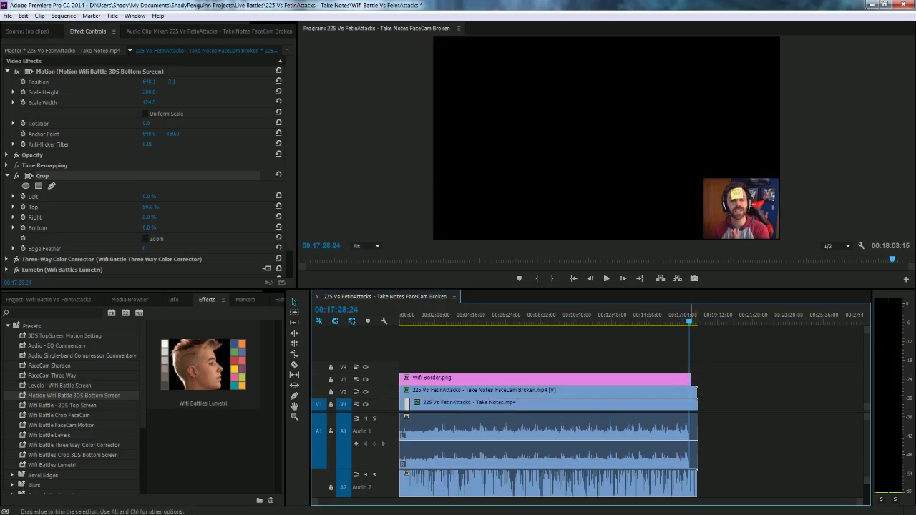
pyautogui.scroll(5, 689, 390)
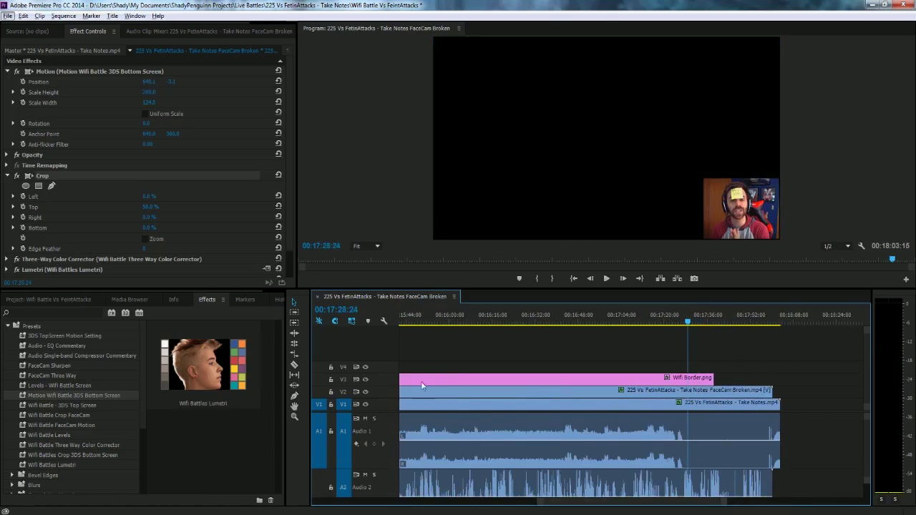
pyautogui.rightClick(384, 394)
pyautogui.click(375, 395)
pyautogui.rightClick(375, 394)
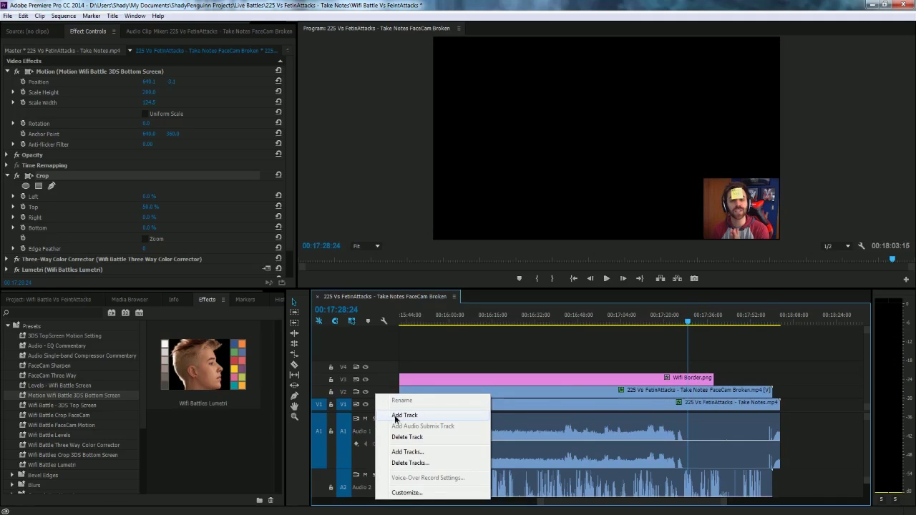
pyautogui.click(395, 417)
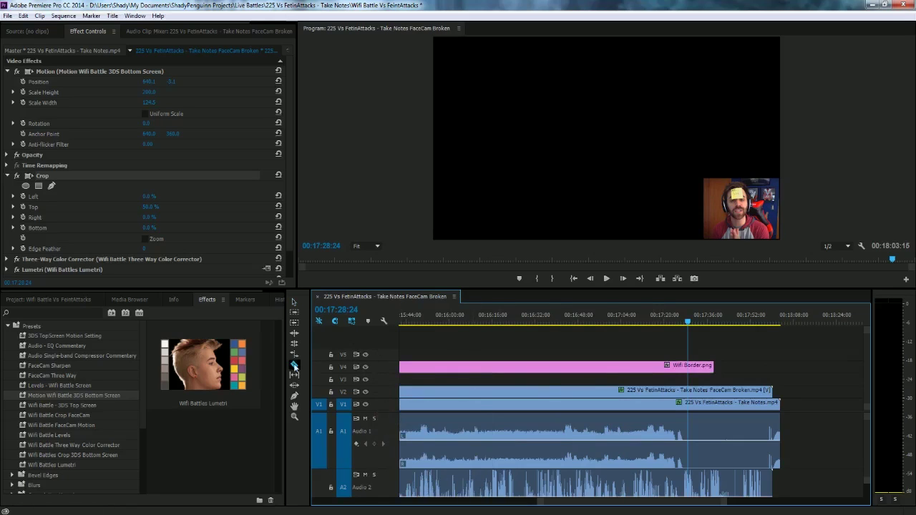
pyautogui.click(293, 365)
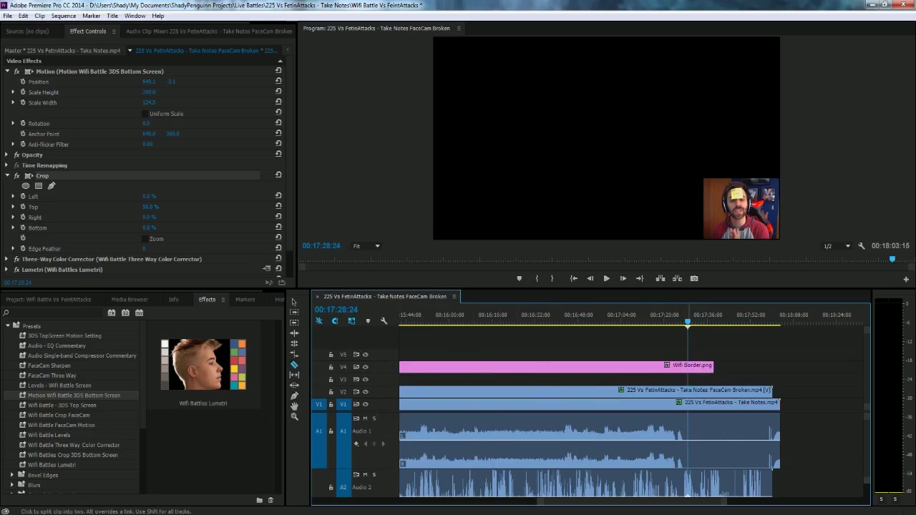
pyautogui.click(688, 392)
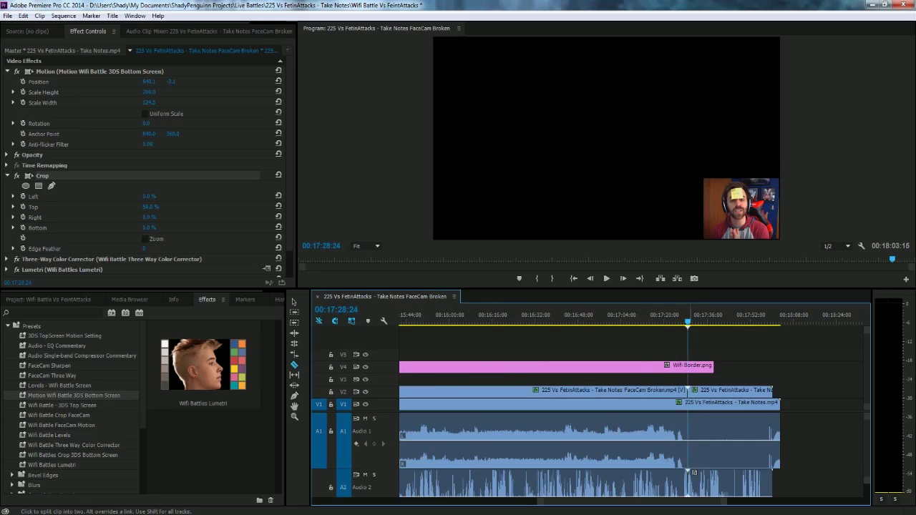
pyautogui.click(689, 367)
pyautogui.click(688, 403)
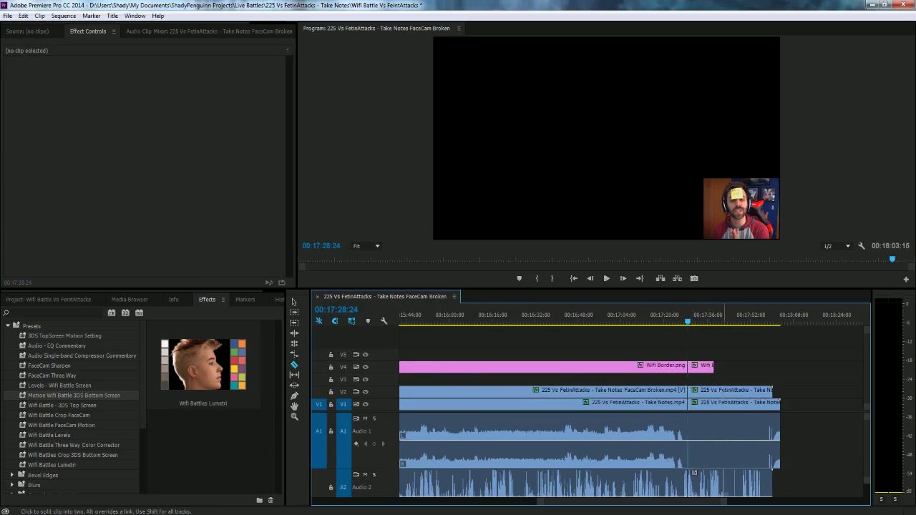
pyautogui.hotkey('ctrl', 'z')
pyautogui.hotkey('ctrl', 'z')
pyautogui.hotkey('ctrl', 'z')
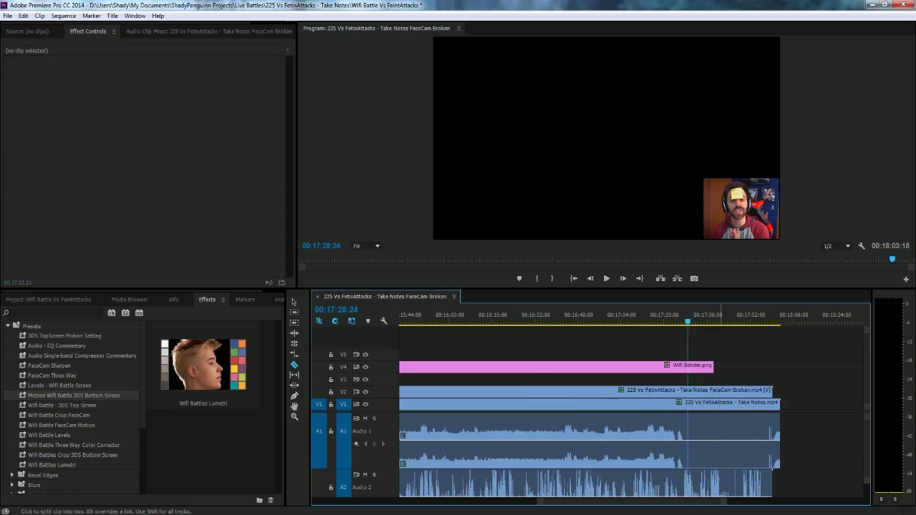
# Step: Unlink the face cam clip's video on V2 from its audio
pyautogui.click(295, 304)
pyautogui.rightClick(695, 395)
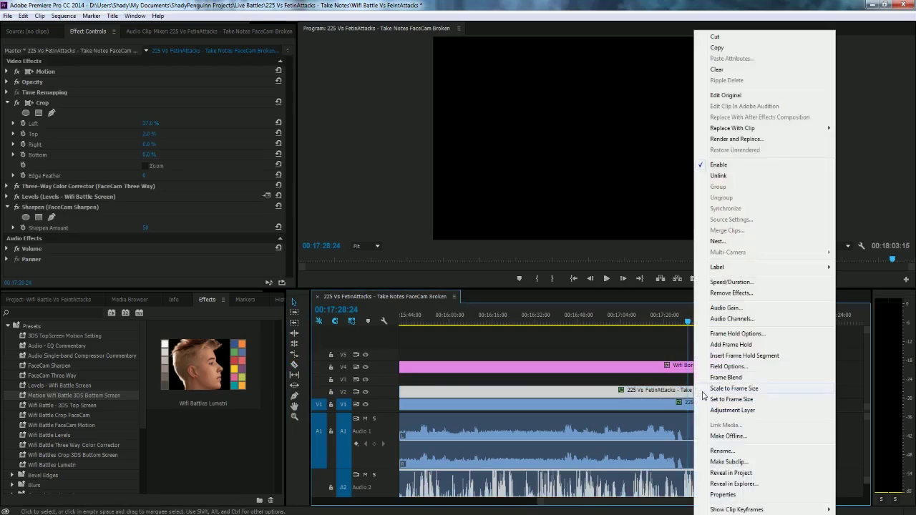
pyautogui.click(727, 177)
# Step: Split the face cam, Wifi Border.png and gameplay video clips at 00:17:28:24
pyautogui.press('c')
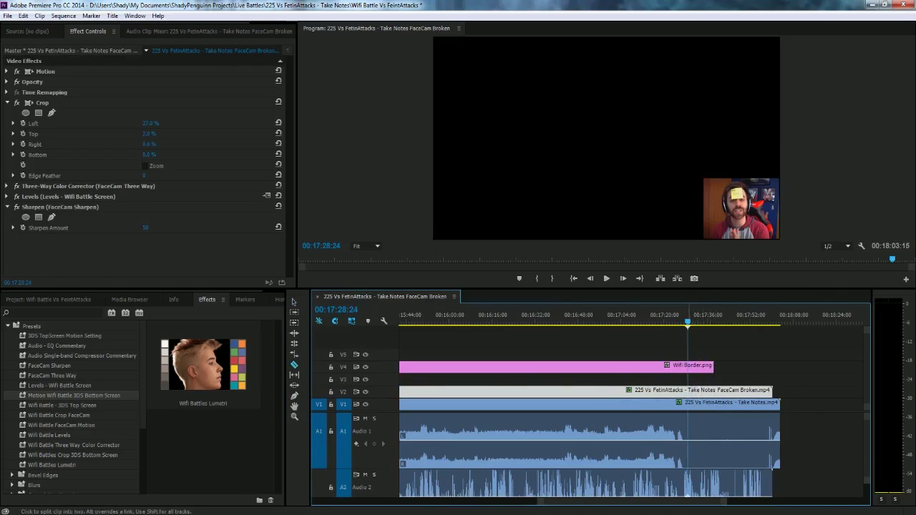
pyautogui.click(687, 392)
pyautogui.click(688, 367)
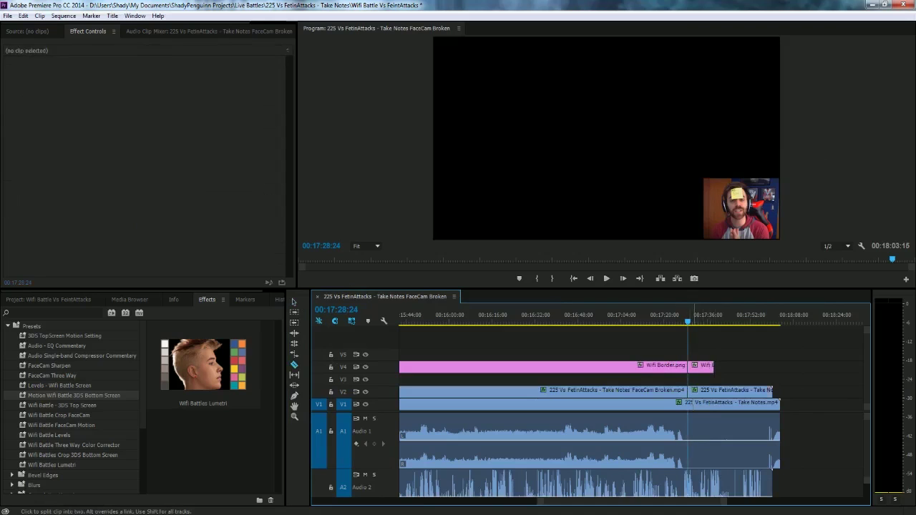
pyautogui.click(688, 404)
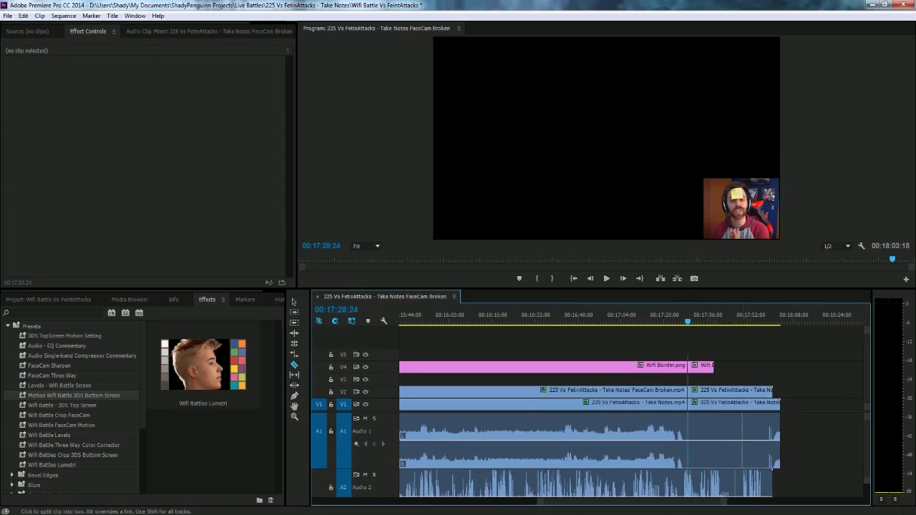
pyautogui.click(295, 302)
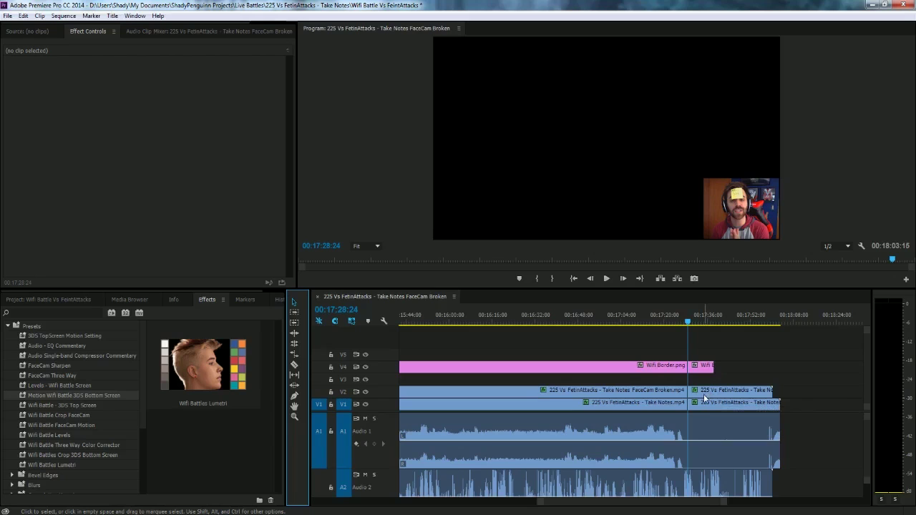
pyautogui.moveTo(707, 395)
pyautogui.mouseDown()
pyautogui.moveTo(735, 395)
pyautogui.moveTo(702, 394)
pyautogui.mouseUp()
pyautogui.hotkey('ctrl', 'z')
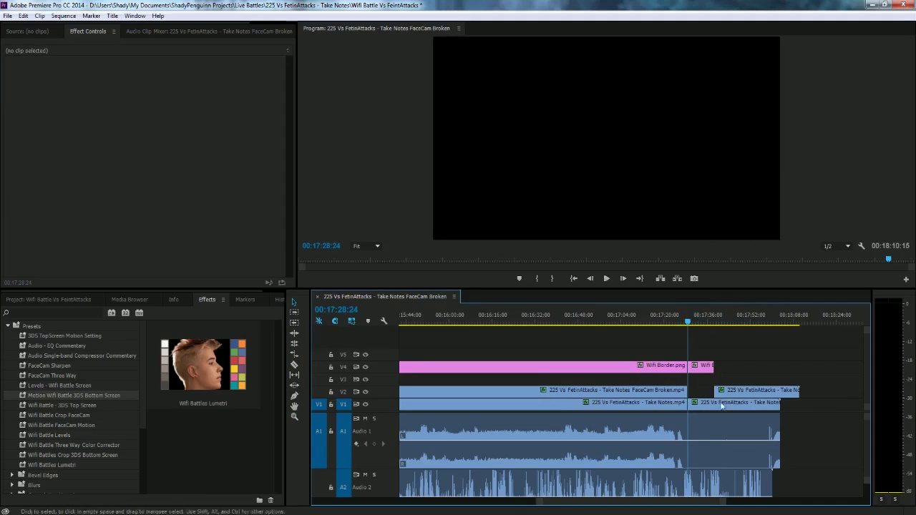
pyautogui.moveTo(736, 393); pyautogui.dragTo(708, 393)
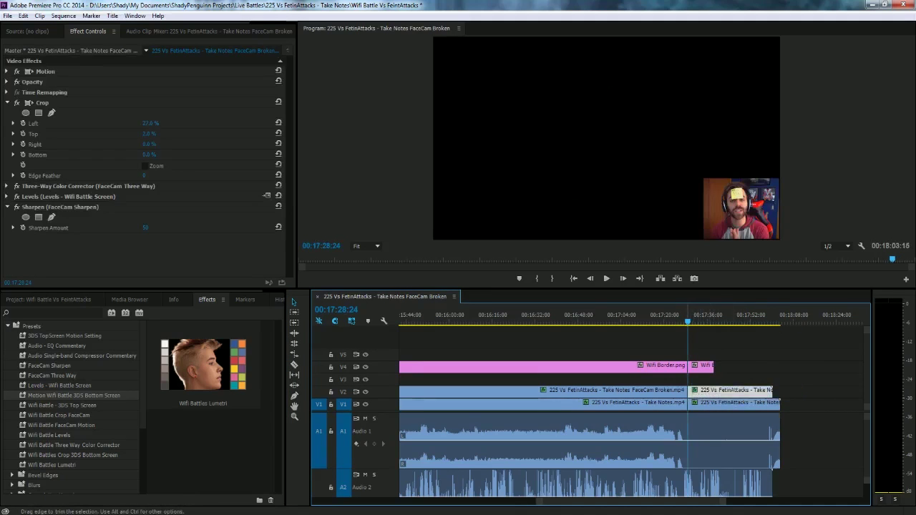
# Step: Apply the default transition to the face cam cut on V2 at 00:17:28:24
pyautogui.rightClick(687, 395)
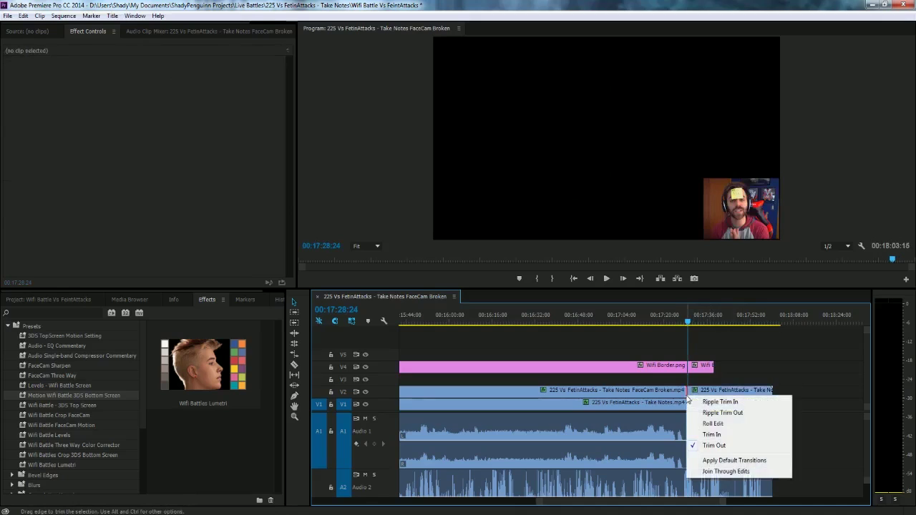
pyautogui.click(724, 459)
pyautogui.rightClick(694, 395)
pyautogui.click(692, 392)
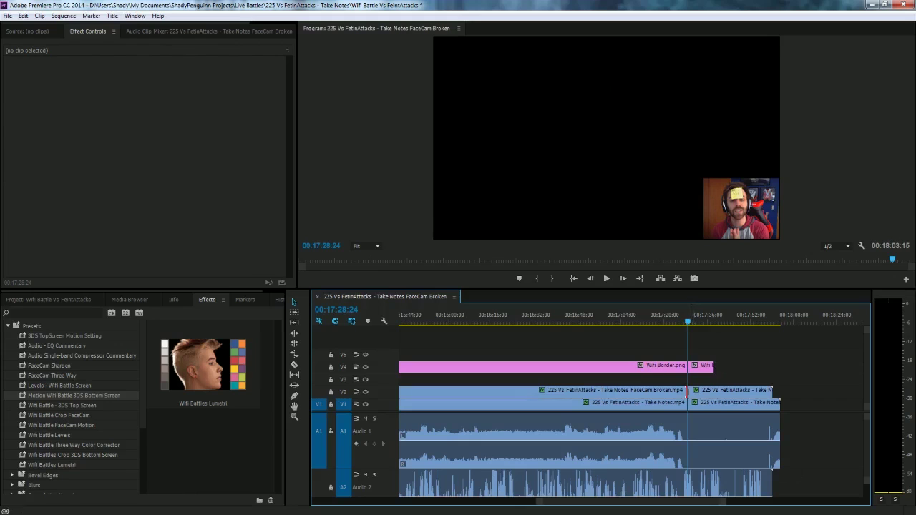
pyautogui.scroll(5, 704, 415)
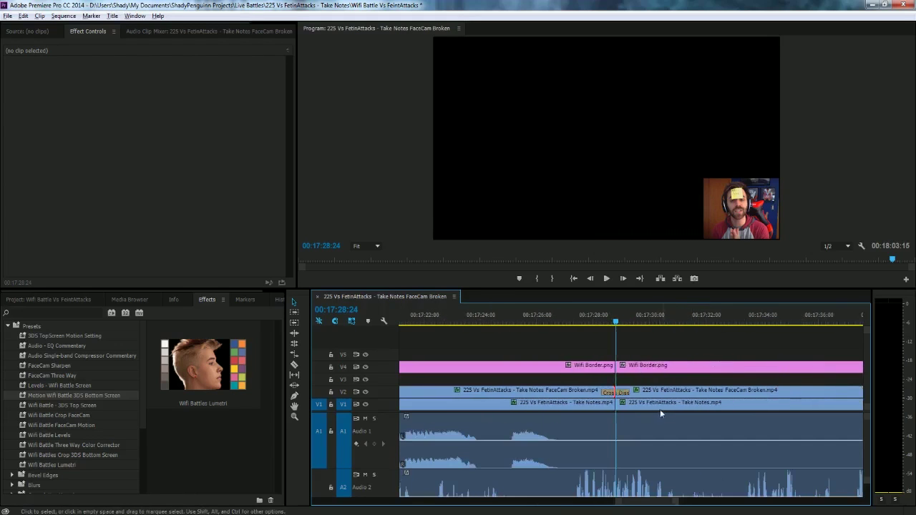
# Step: Move the playhead to 00:17:29:02 and delete the empty V3 track
pyautogui.moveTo(615, 323)
pyautogui.mouseDown()
pyautogui.moveTo(599, 321)
pyautogui.moveTo(623, 320)
pyautogui.mouseUp()
pyautogui.click(656, 393)
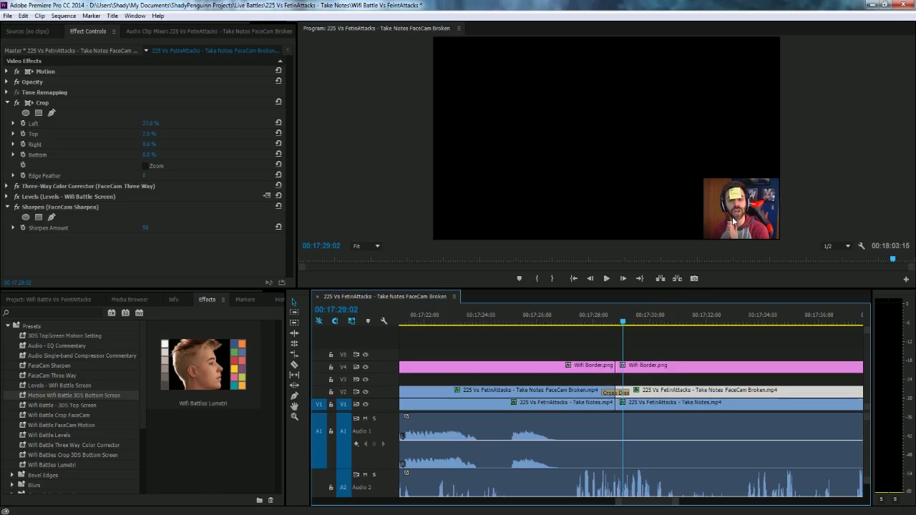
pyautogui.rightClick(384, 381)
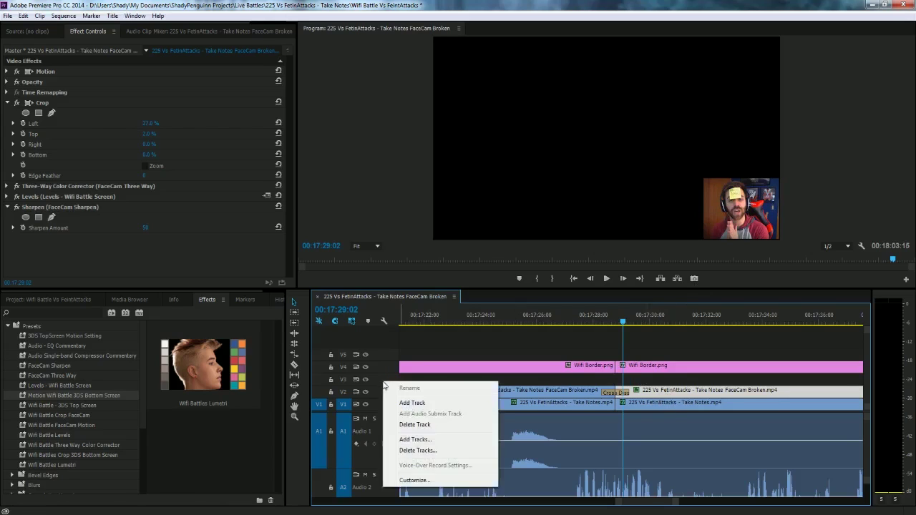
pyautogui.click(420, 427)
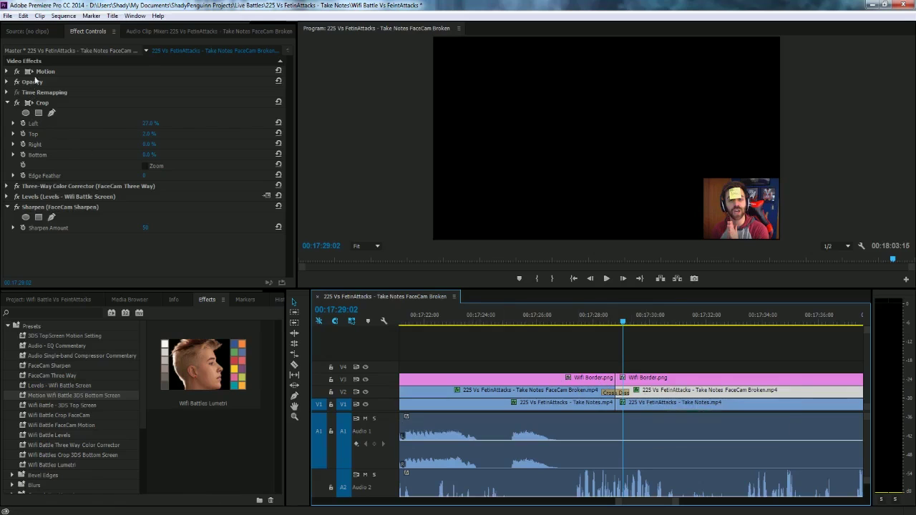
# Step: Reset the motion and left crop of the face cam segment after the cut, and move the playhead to 00:17:30:07
pyautogui.click(279, 70)
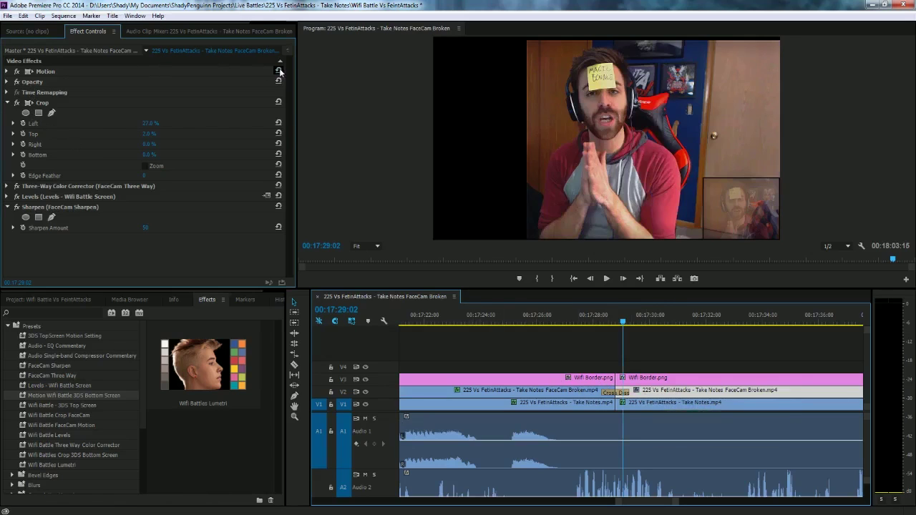
pyautogui.click(278, 123)
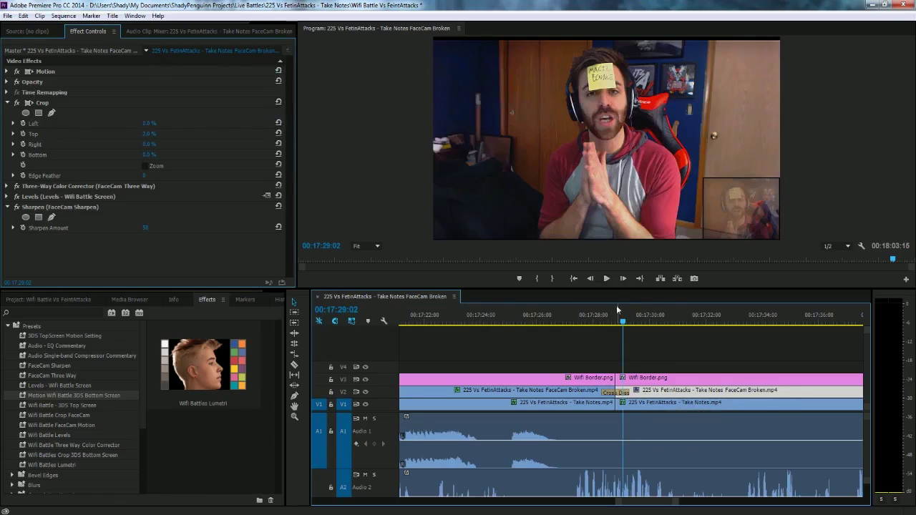
pyautogui.moveTo(657, 323)
pyautogui.mouseDown()
pyautogui.moveTo(666, 324)
pyautogui.moveTo(657, 324)
pyautogui.mouseUp()
# Step: Try to select and reposition the full-screen face cam picture directly in the program preview, locking track V4
pyautogui.click(556, 127)
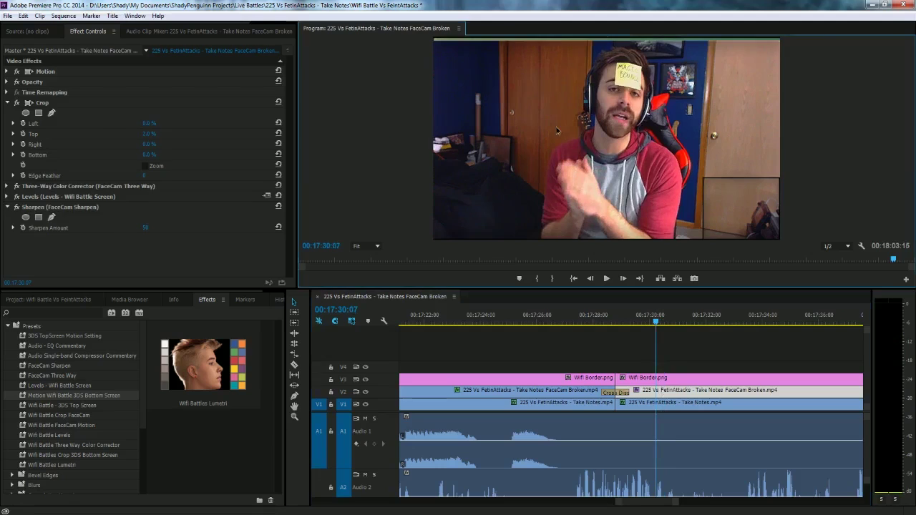
pyautogui.doubleClick(556, 128)
pyautogui.moveTo(649, 137); pyautogui.dragTo(645, 138)
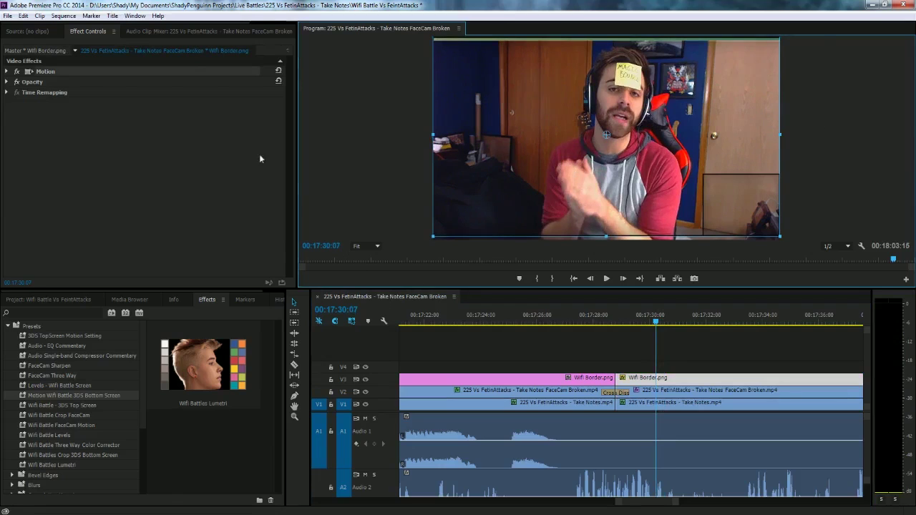
pyautogui.click(294, 303)
pyautogui.click(380, 173)
pyautogui.moveTo(381, 180); pyautogui.dragTo(385, 202)
pyautogui.click(330, 367)
pyautogui.click(670, 395)
pyautogui.click(646, 130)
pyautogui.moveTo(646, 130); pyautogui.dragTo(644, 127)
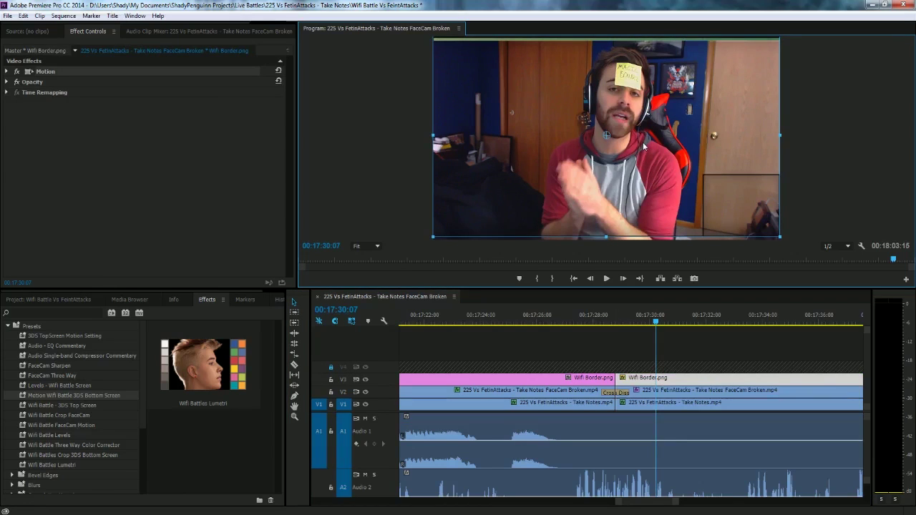
pyautogui.press('Down')
pyautogui.press('Down')
pyautogui.press('Down')
pyautogui.press('Down')
pyautogui.press('Down')
pyautogui.press('Down')
pyautogui.press('Down')
pyautogui.press('Down')
pyautogui.press('Down')
pyautogui.press('Down')
pyautogui.press('Down')
pyautogui.press('Down')
pyautogui.press('Down')
pyautogui.press('Down')
pyautogui.click(823, 115)
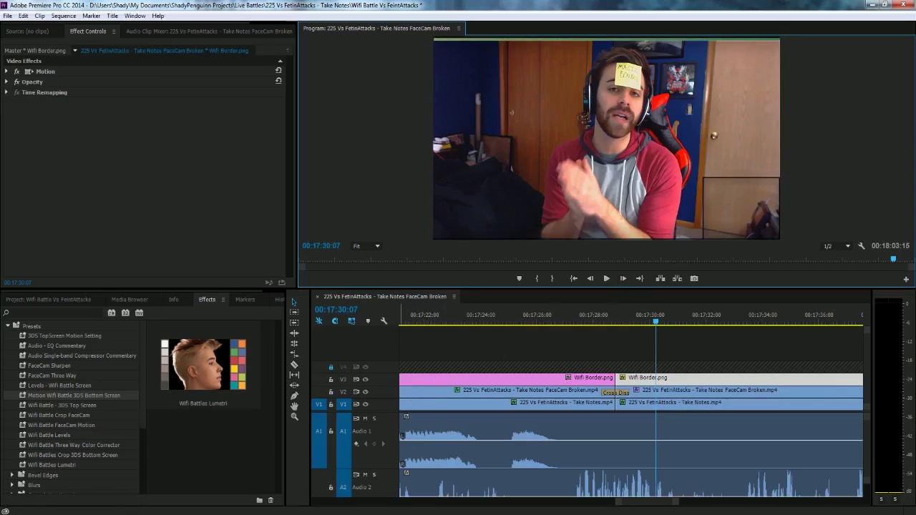
# Step: Lock tracks V1, A1 and V3 so that the face cam on V2 can be edited alone
pyautogui.click(332, 405)
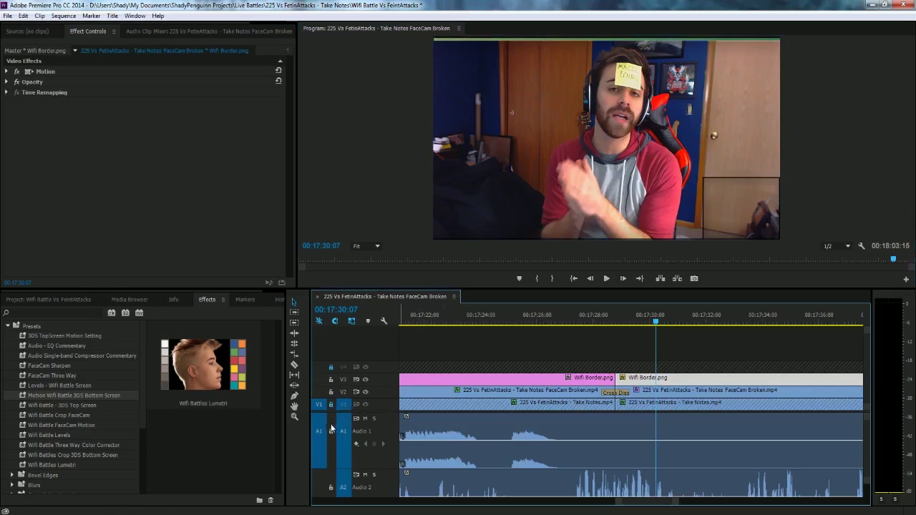
pyautogui.click(331, 431)
pyautogui.click(331, 380)
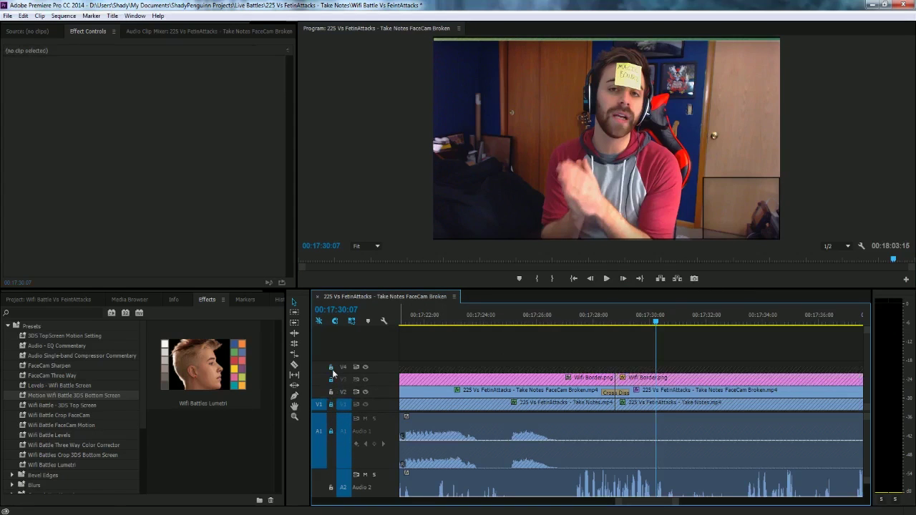
# Step: Set the preview zoom to 50%, then slightly enlarge the face cam picture past the frame edges and shift it left
pyautogui.click(584, 163)
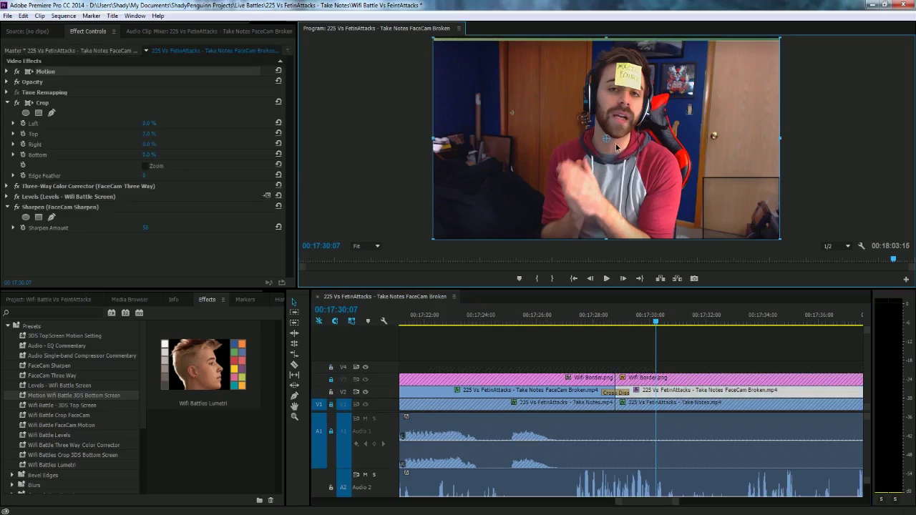
pyautogui.moveTo(683, 120)
pyautogui.mouseDown()
pyautogui.moveTo(618, 122)
pyautogui.moveTo(667, 116)
pyautogui.moveTo(680, 124)
pyautogui.mouseUp()
pyautogui.click(365, 245)
pyautogui.click(376, 296)
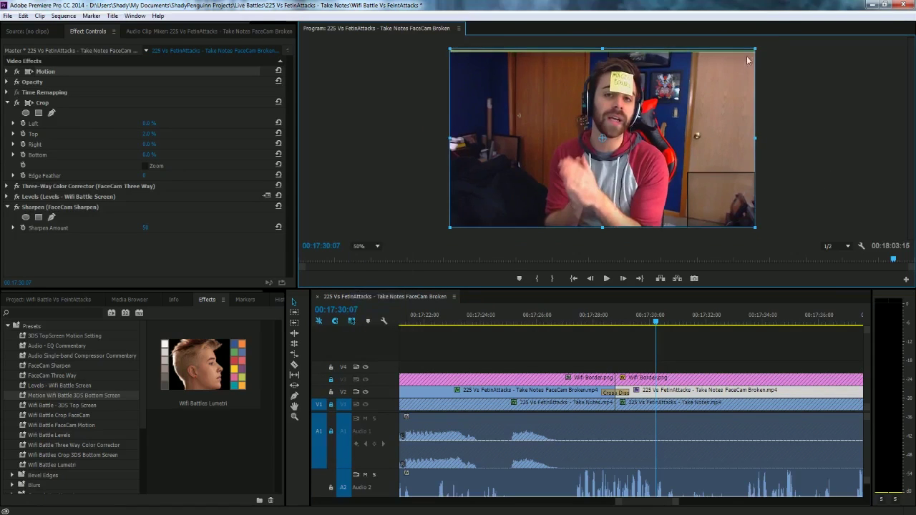
pyautogui.moveTo(755, 49); pyautogui.dragTo(769, 40)
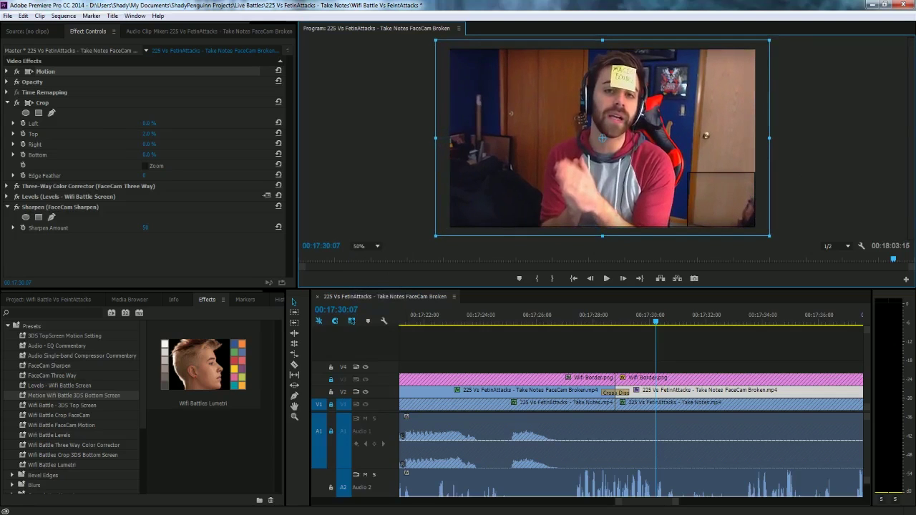
pyautogui.moveTo(602, 138); pyautogui.dragTo(597, 138)
pyautogui.moveTo(764, 40); pyautogui.dragTo(767, 39)
pyautogui.moveTo(597, 138); pyautogui.dragTo(595, 138)
pyautogui.click(818, 85)
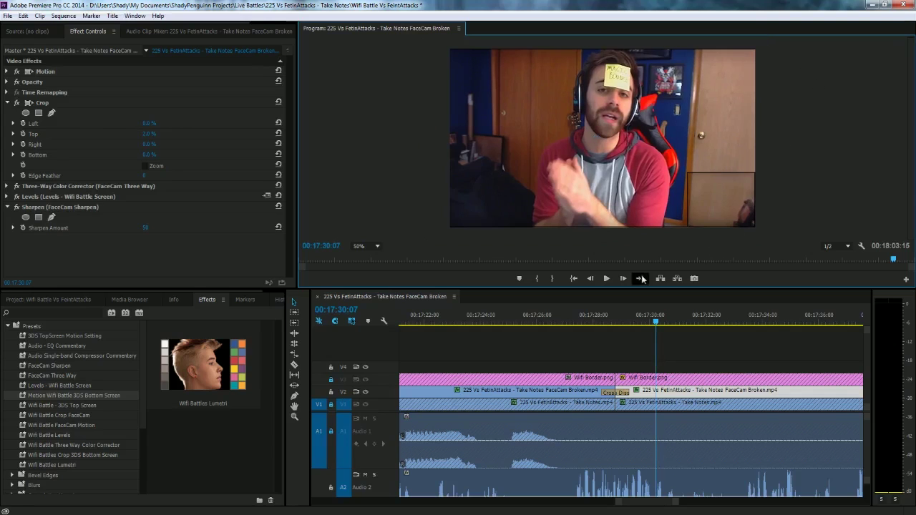
# Step: Lock V2, unlock V3, and delete the Wifi Border.png segment after the cut
pyautogui.click(330, 391)
pyautogui.click(330, 379)
pyautogui.click(648, 175)
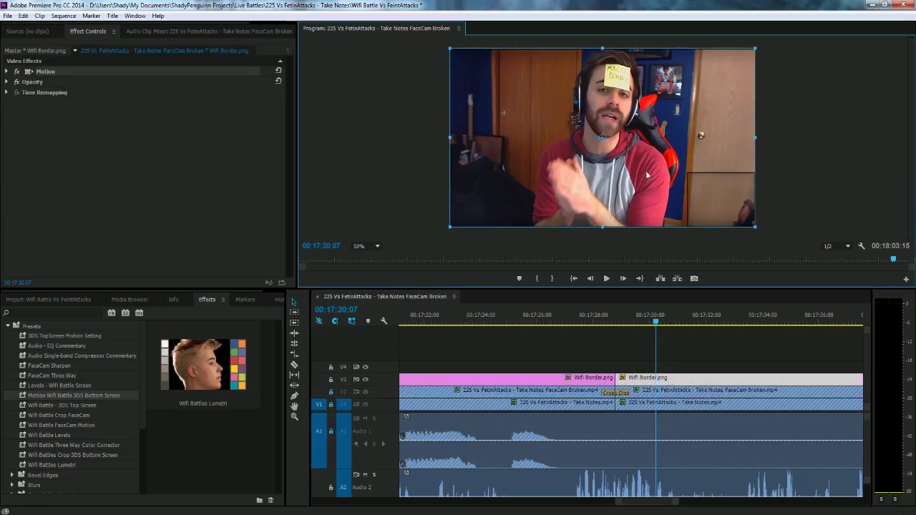
pyautogui.click(797, 180)
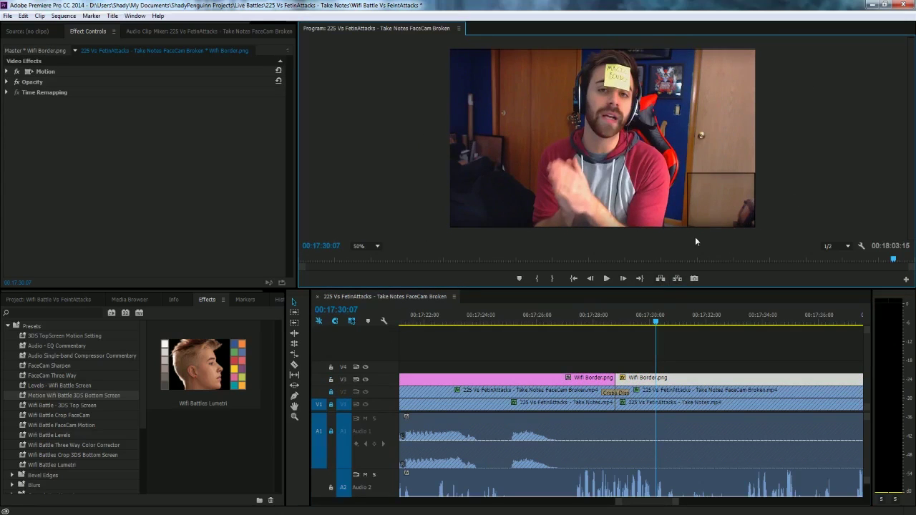
pyautogui.click(634, 381)
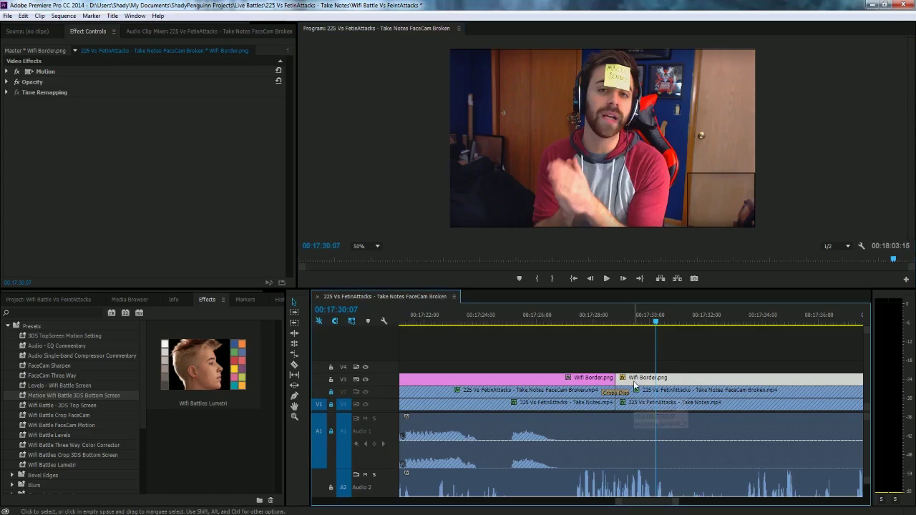
pyautogui.press('Delete')
# Step: Place Widescreen.png on V3 directly after the Wifi Border.png clip and apply the default transition between them
pyautogui.click(47, 301)
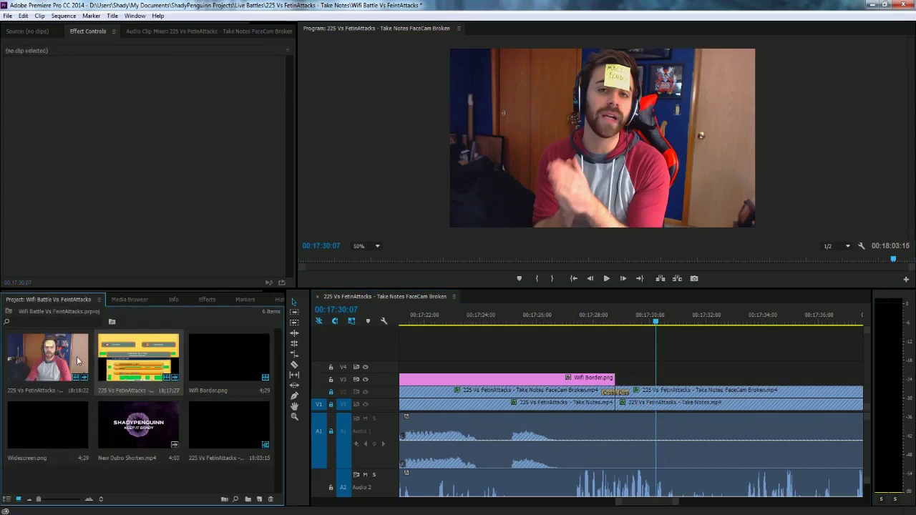
pyautogui.moveTo(60, 425); pyautogui.dragTo(620, 379)
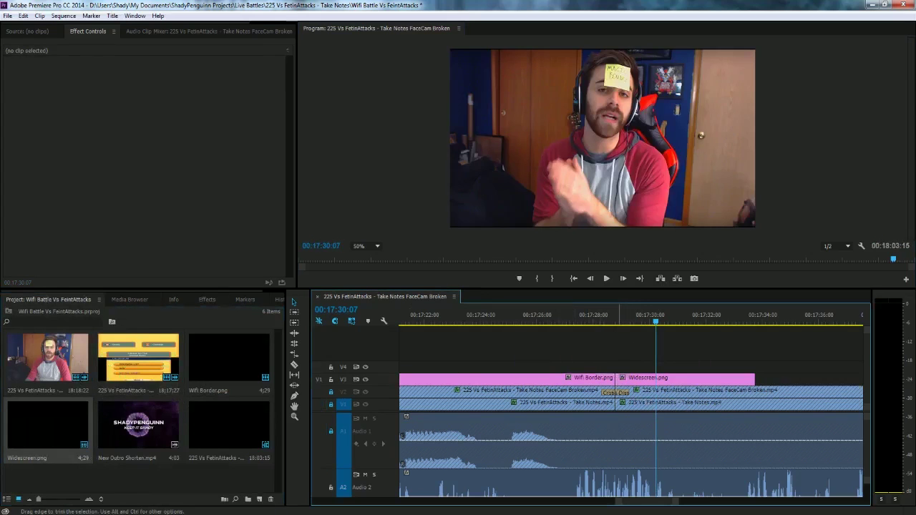
pyautogui.rightClick(617, 378)
pyautogui.click(648, 442)
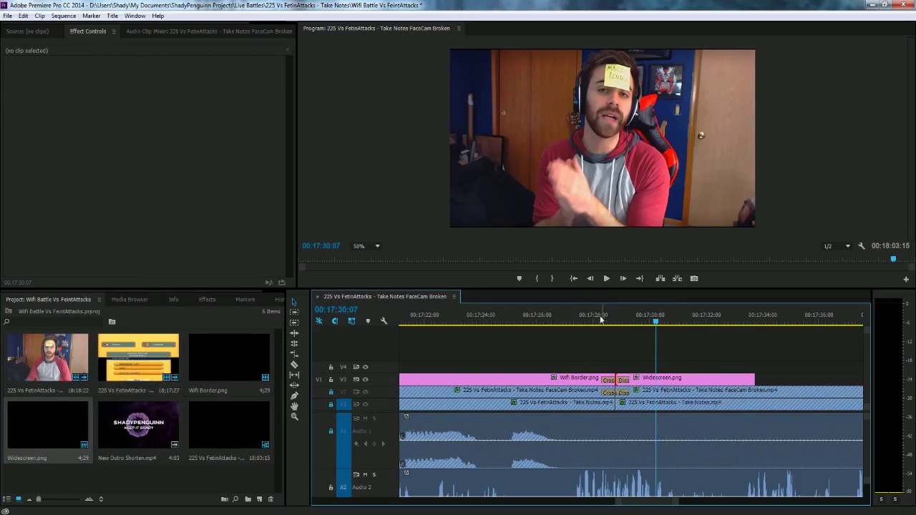
# Step: Play back the dissolve to the full-screen face cam, then unlock V1 and delete the gameplay clip after the cut
pyautogui.click(596, 321)
pyautogui.press('space')
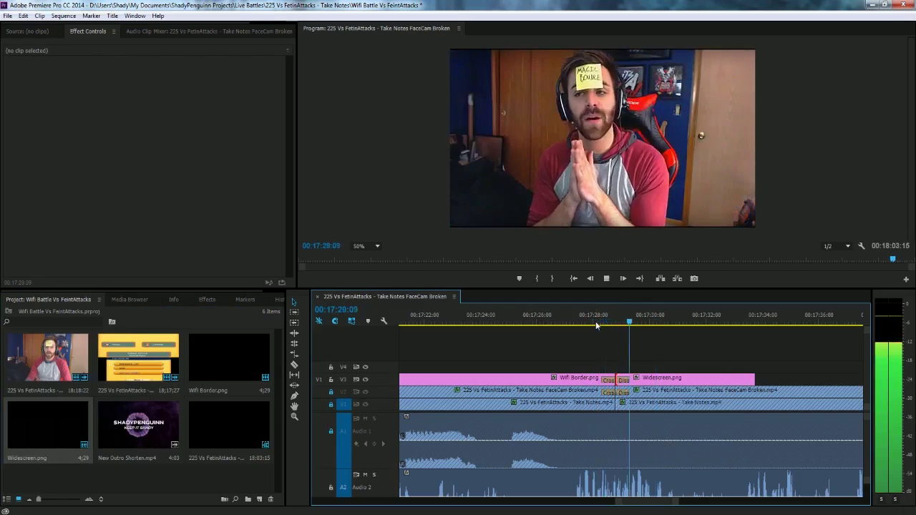
pyautogui.press('space')
pyautogui.click(593, 322)
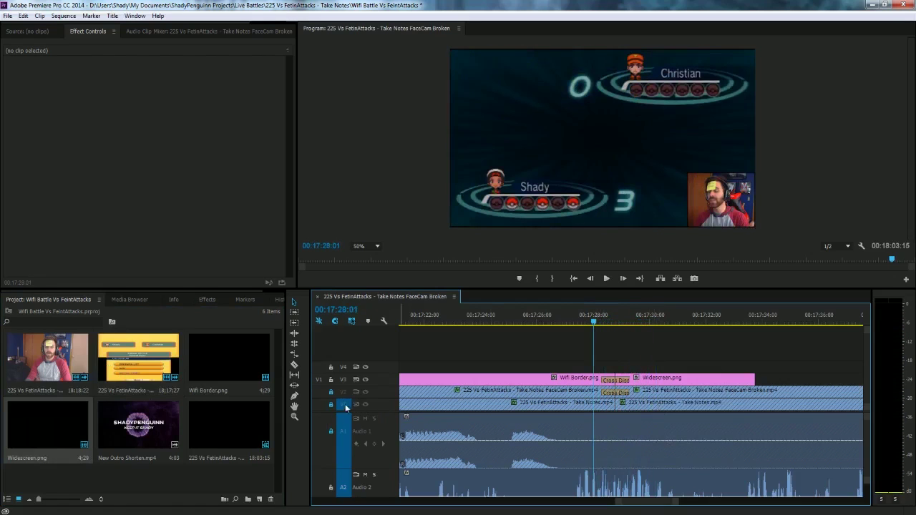
pyautogui.click(636, 407)
pyautogui.press('Delete')
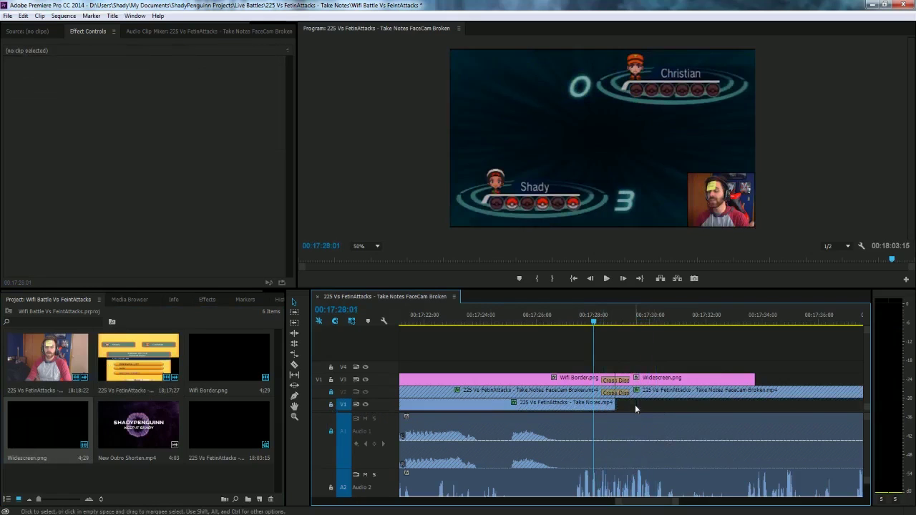
# Step: Replay the passage around 00:17:28 several times to check the dissolve from gameplay to the full-screen face cam
pyautogui.click(589, 322)
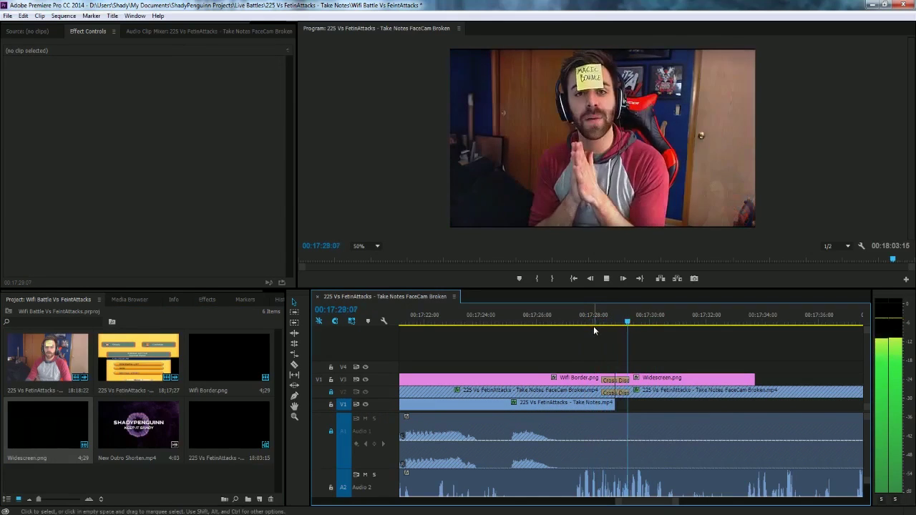
pyautogui.click(591, 320)
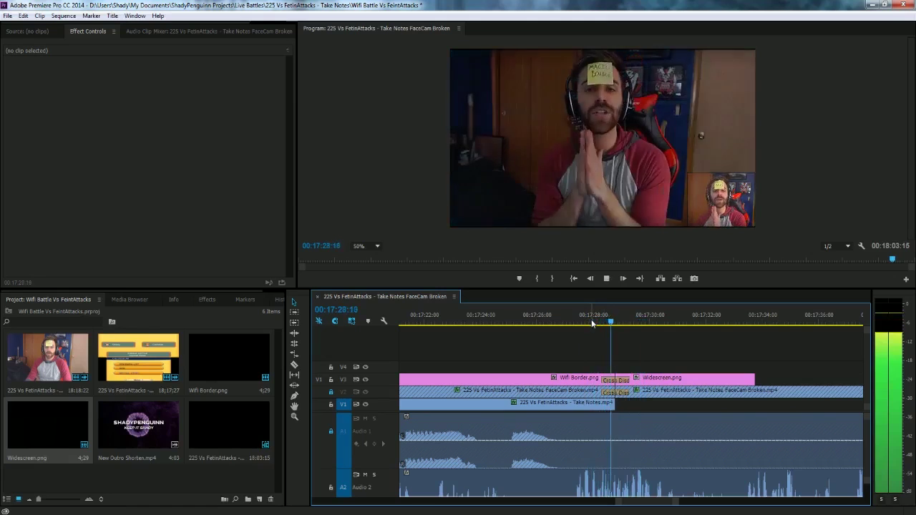
pyautogui.click(590, 320)
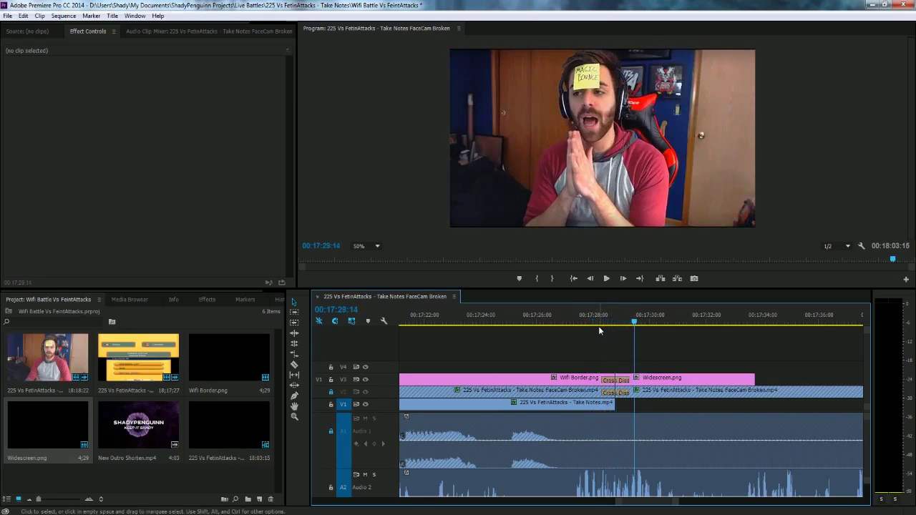
pyautogui.click(596, 321)
pyautogui.press('space')
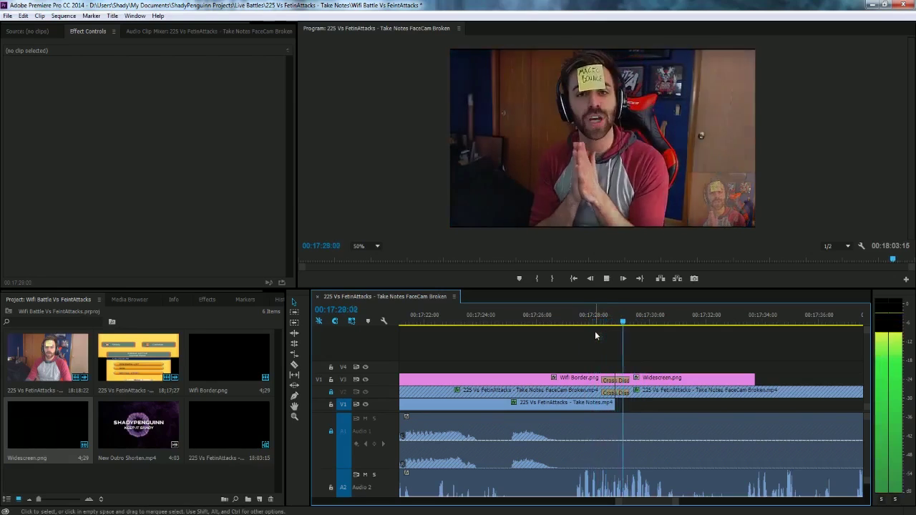
pyautogui.press('space')
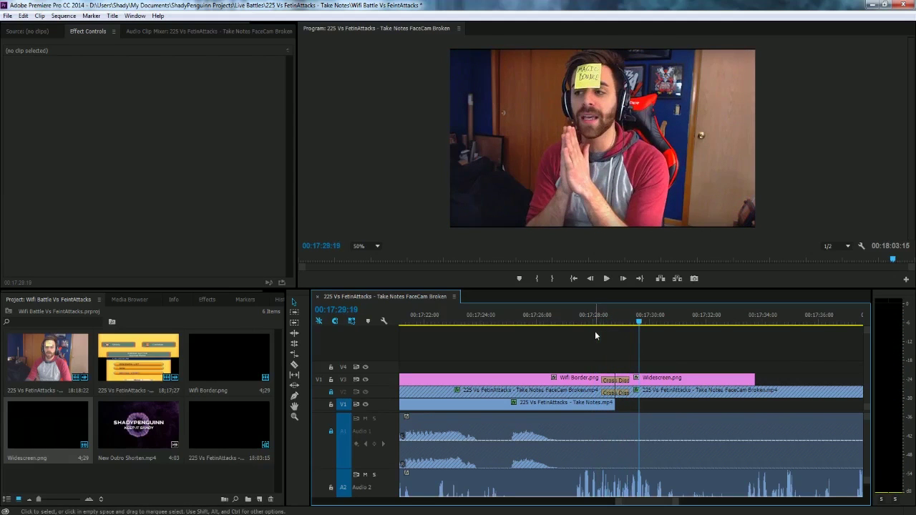
# Step: Extend the end of the Widescreen.png clip on V3 to about 00:17:44
pyautogui.scroll(-2, 745, 404)
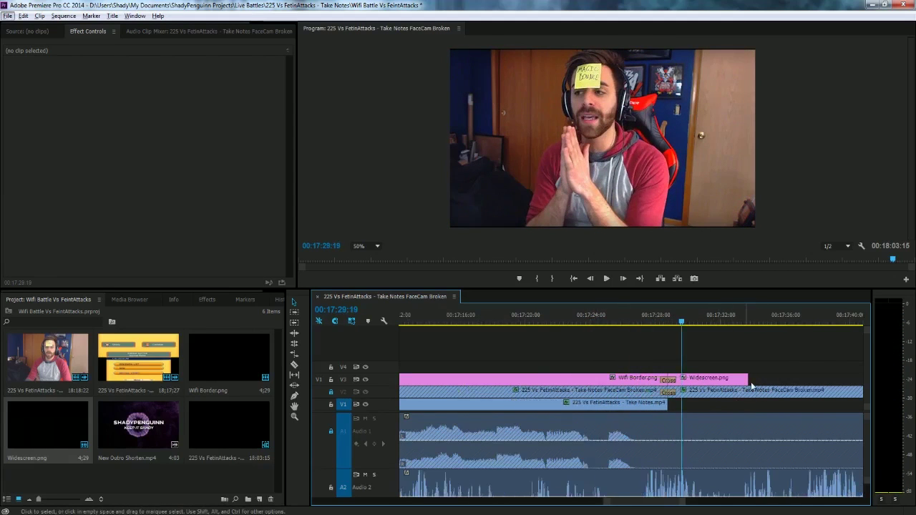
pyautogui.scroll(-2, 749, 383)
pyautogui.moveTo(750, 382); pyautogui.dragTo(851, 384)
pyautogui.scroll(-2, 832, 385)
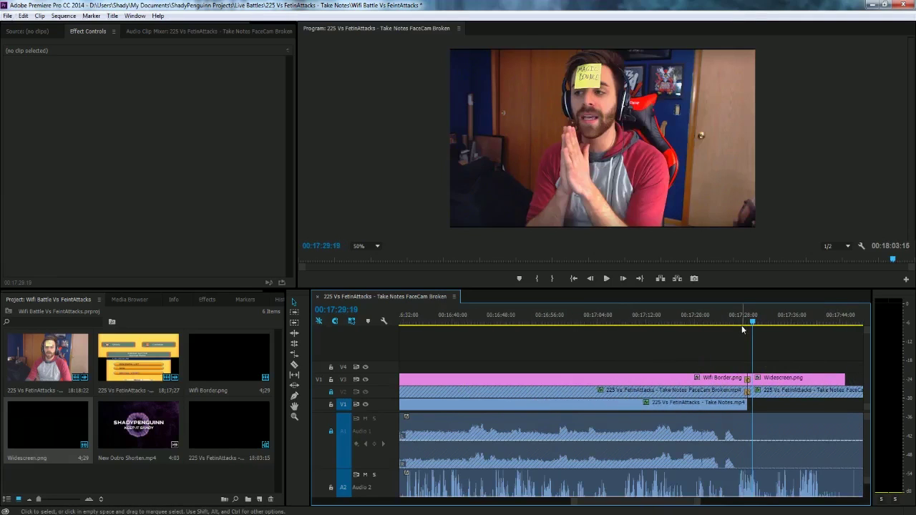
# Step: Examine the cross dissolve up to 00:17:29:04 frame by frame, and unlock track V2
pyautogui.scroll(5, 741, 350)
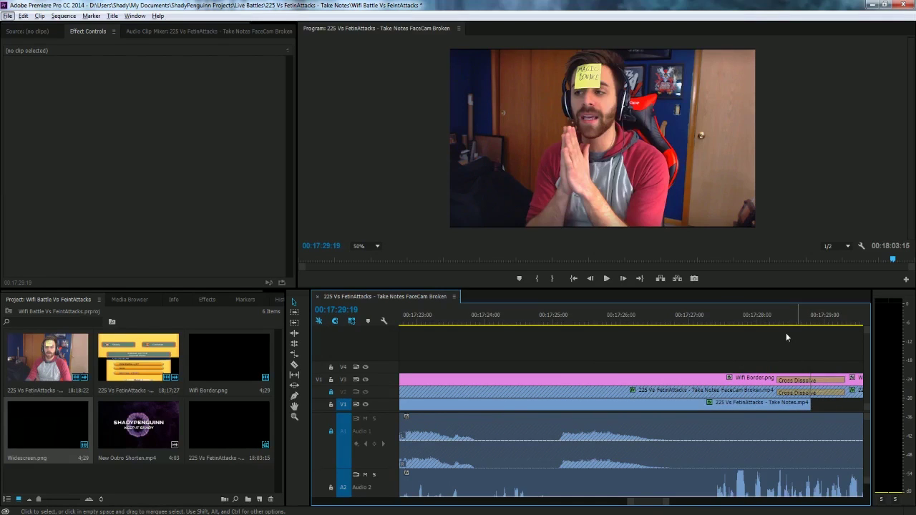
pyautogui.press('alt')
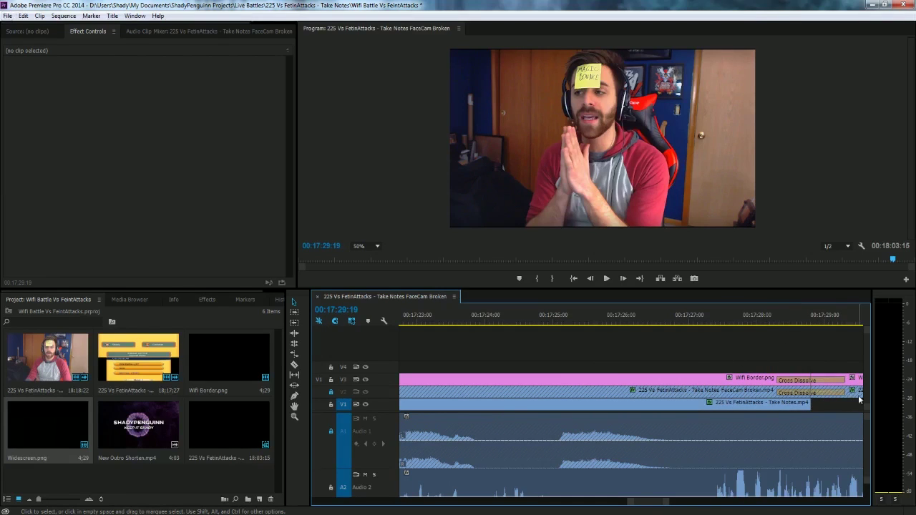
pyautogui.moveTo(765, 320); pyautogui.dragTo(833, 320)
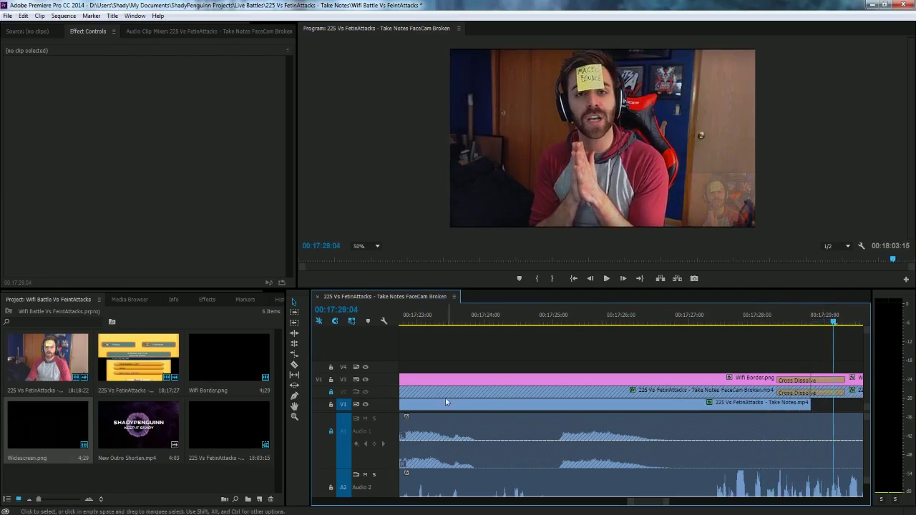
pyautogui.click(331, 393)
# Step: Add a video track above V2 and move the full-screen face cam clip up onto it, overlapping the end of the gameplay section
pyautogui.rightClick(390, 393)
pyautogui.click(415, 413)
pyautogui.moveTo(854, 396); pyautogui.dragTo(812, 379)
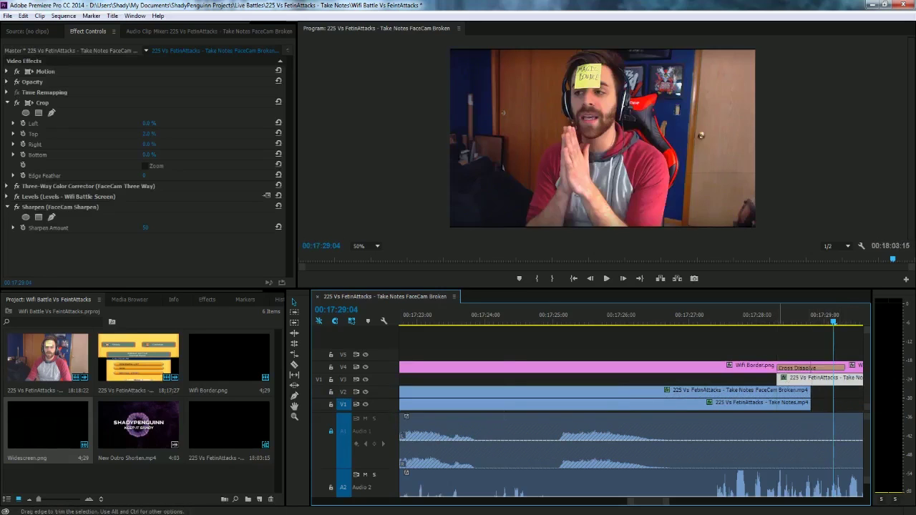
# Step: Apply the default transition to the start of the V3 face cam clip, shorten it to end at the cut, and play it back
pyautogui.rightClick(778, 379)
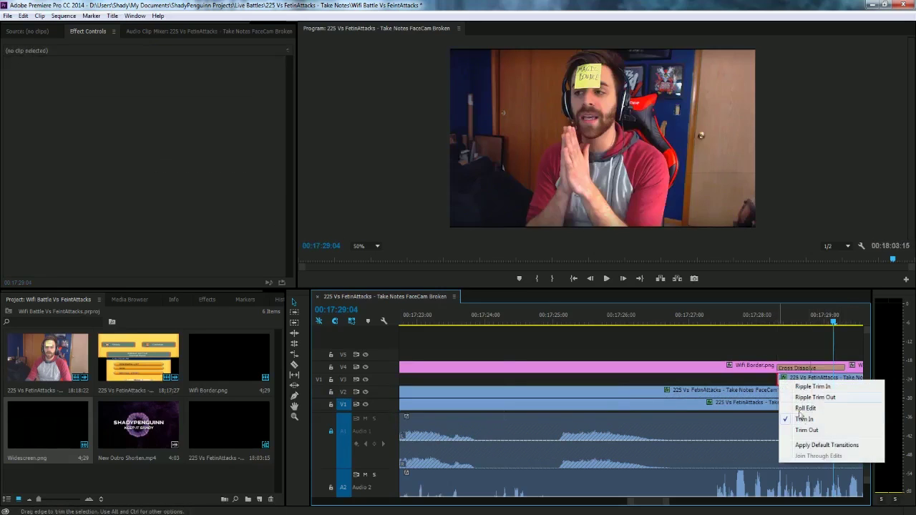
pyautogui.click(814, 446)
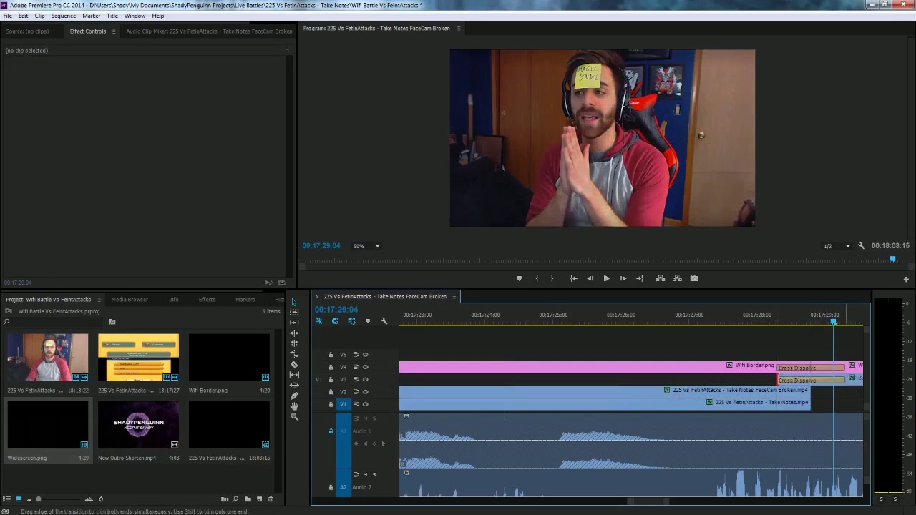
pyautogui.moveTo(846, 380); pyautogui.dragTo(813, 380)
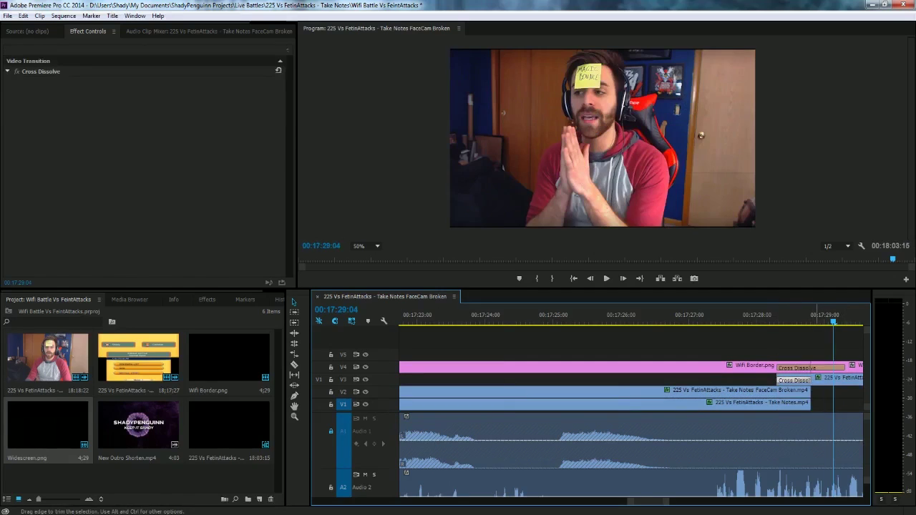
pyautogui.click(764, 321)
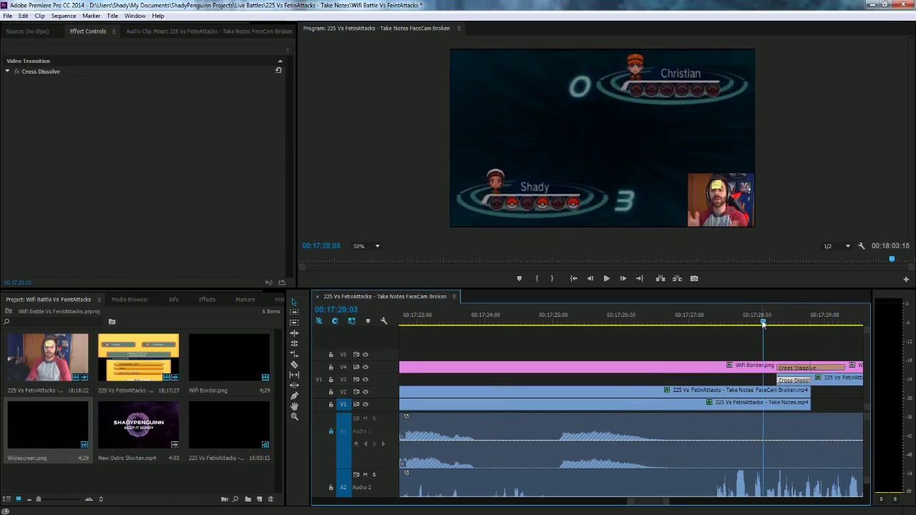
pyautogui.press('space')
pyautogui.press('space')
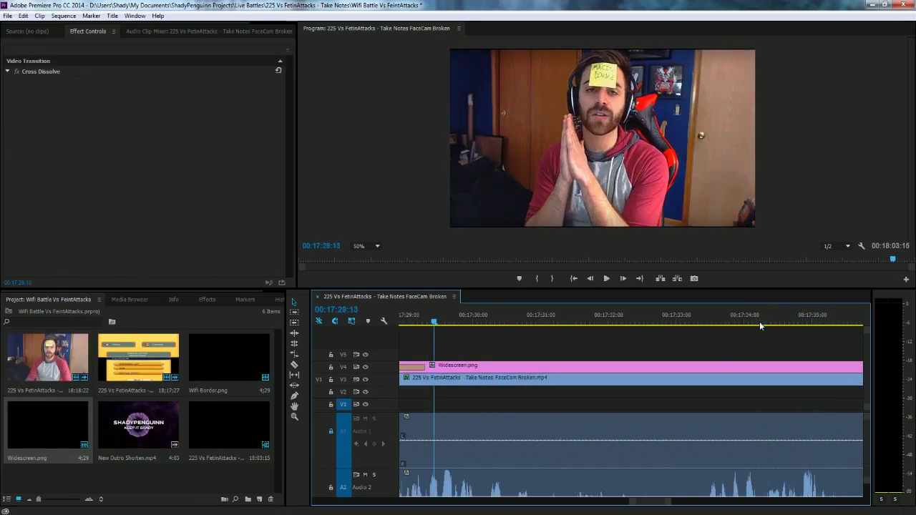
# Step: Delete the shortened dissolve, then undo back to the face cam clip on V2 with its original dissolve and play it
pyautogui.scroll(-10, 674, 390)
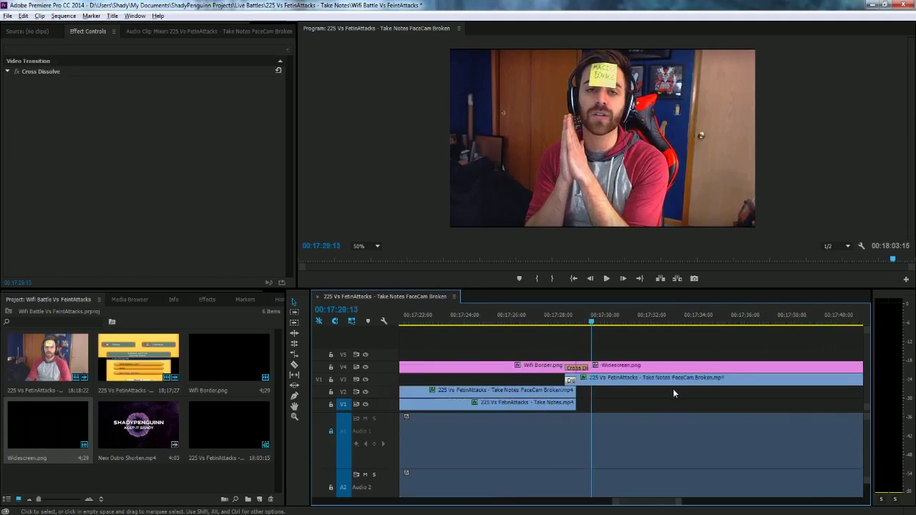
pyautogui.scroll(-1, 672, 393)
pyautogui.press('Delete')
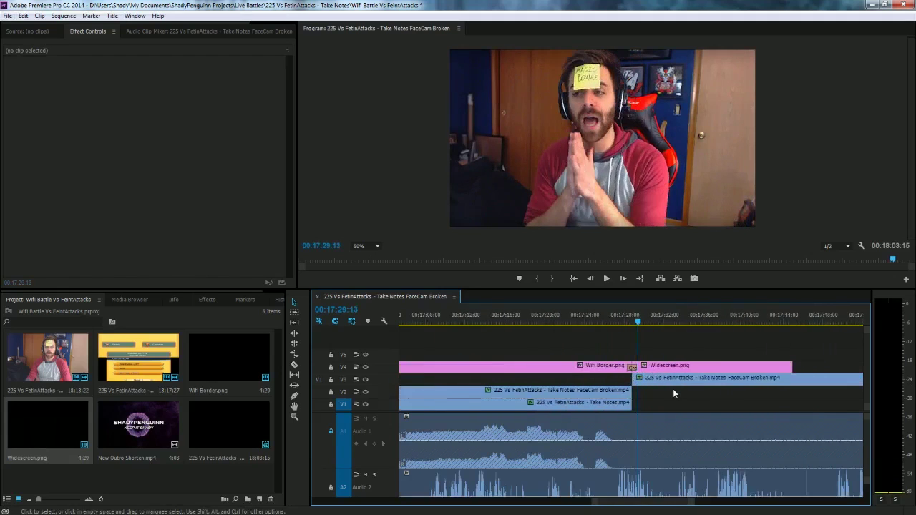
pyautogui.hotkey('ctrl', 'z')
pyautogui.press('space')
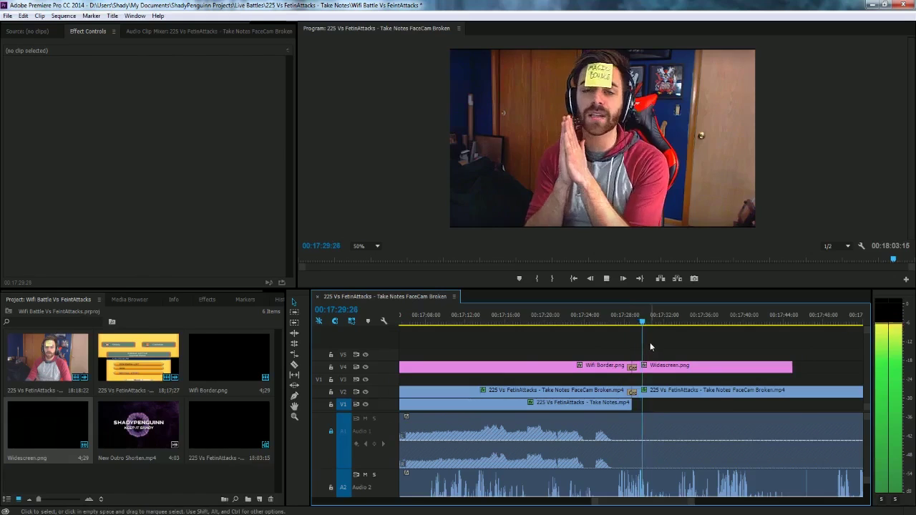
pyautogui.press('space')
# Step: Extend the Widescreen.png clip on V4 to about 00:17:55, near the end of the face cam
pyautogui.scroll(-3, 652, 369)
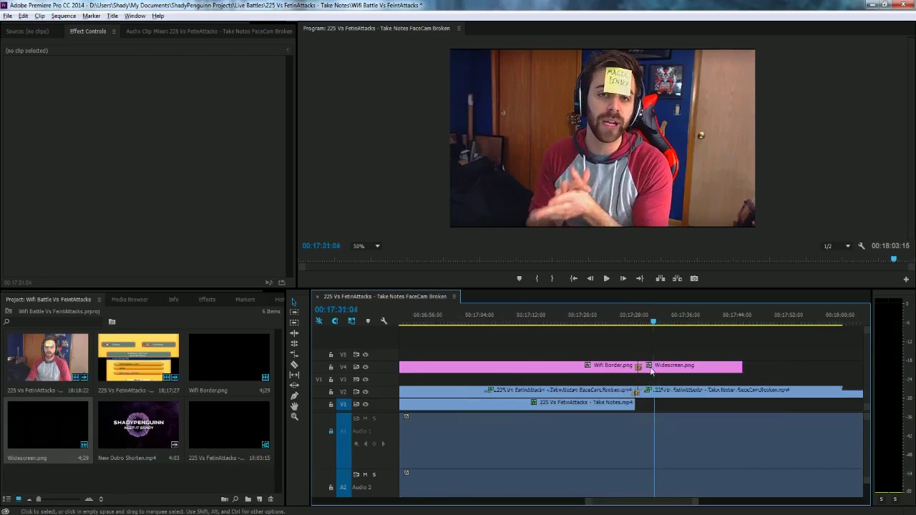
pyautogui.scroll(-1, 651, 371)
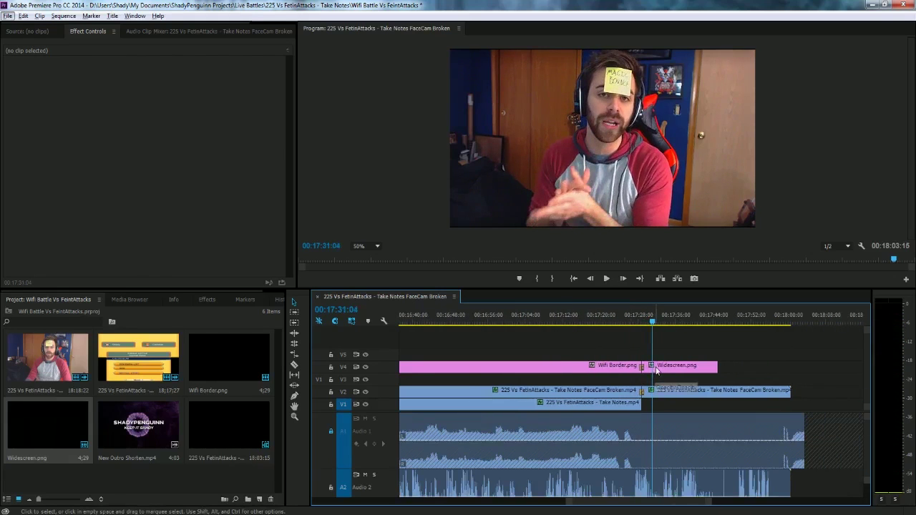
pyautogui.moveTo(620, 321); pyautogui.dragTo(704, 322)
pyautogui.moveTo(717, 367); pyautogui.dragTo(767, 367)
pyautogui.click(775, 322)
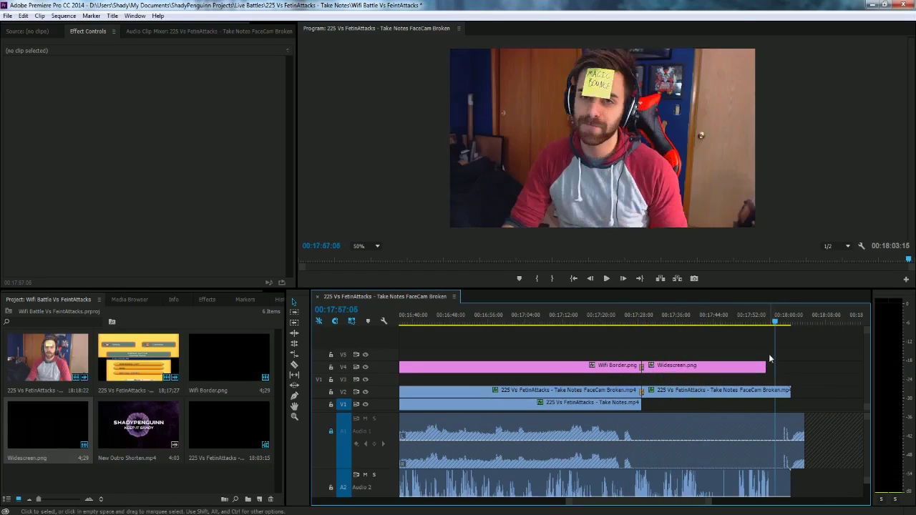
# Step: Delete the empty video track V3 between the face cam and the overlay images
pyautogui.scroll(4, 769, 357)
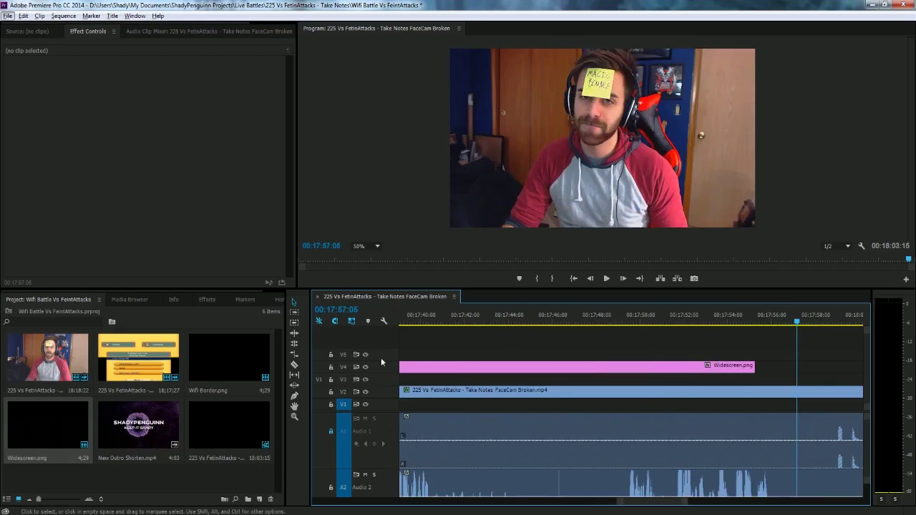
pyautogui.rightClick(385, 379)
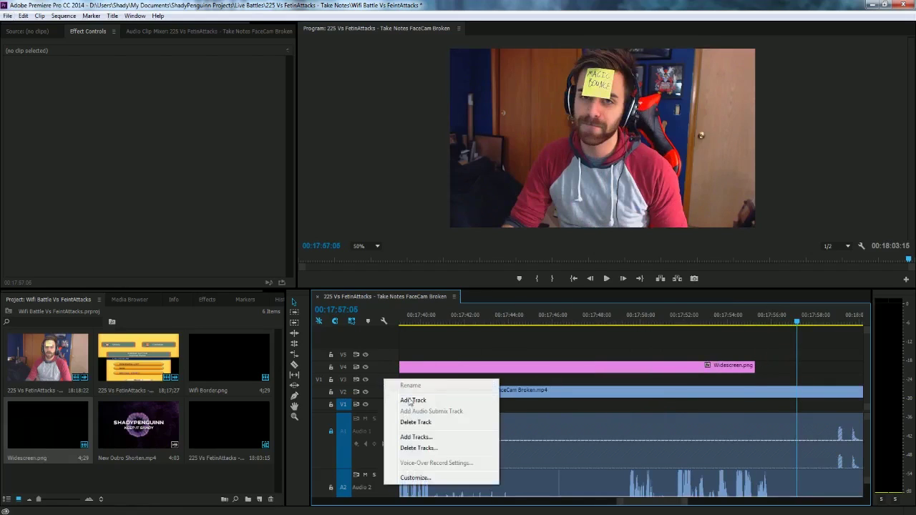
pyautogui.click(415, 423)
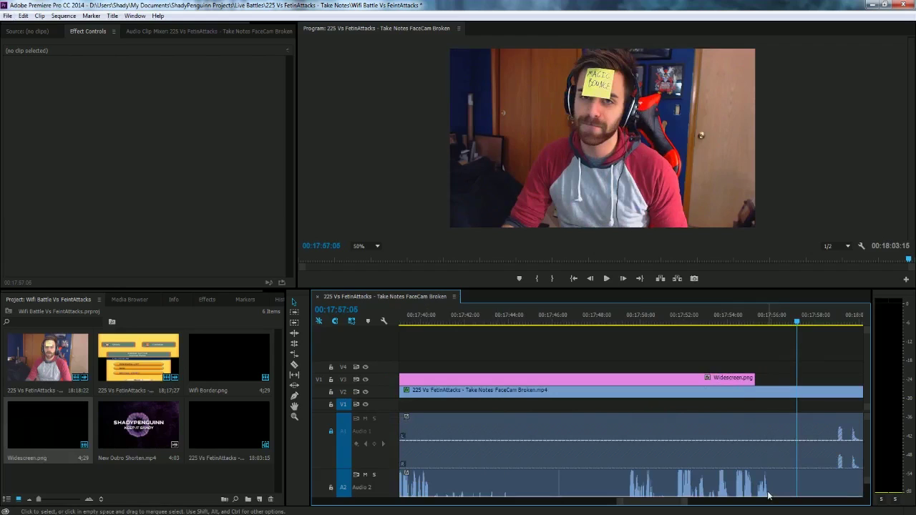
# Step: Place New Outro Shorten.mp4 on V4 starting at 00:17:55:17, extend Widescreen.png slightly beneath it, and play the ending
pyautogui.moveTo(150, 424); pyautogui.dragTo(740, 367)
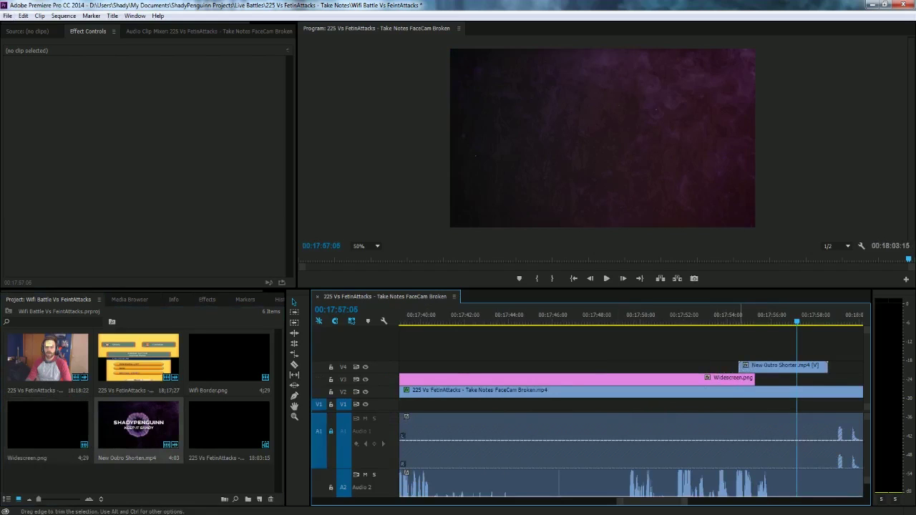
pyautogui.moveTo(742, 321); pyautogui.dragTo(762, 321)
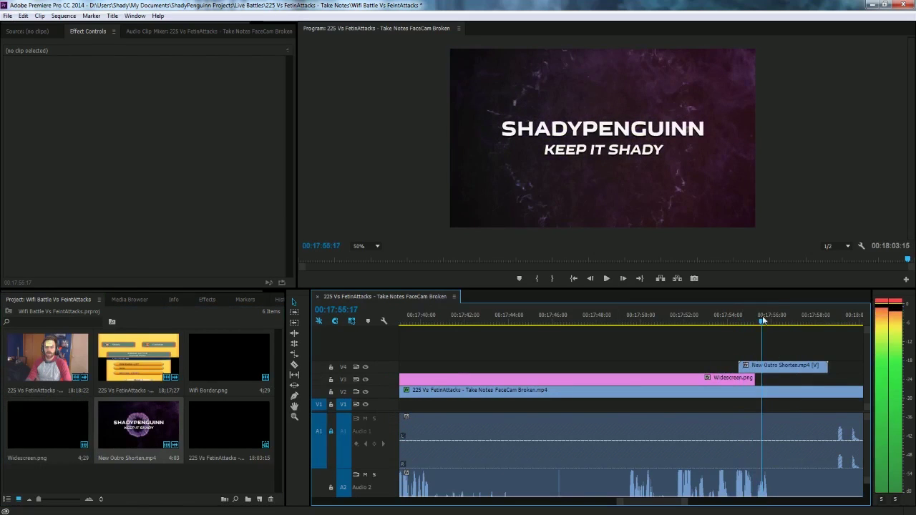
pyautogui.moveTo(781, 367)
pyautogui.mouseDown()
pyautogui.moveTo(803, 368)
pyautogui.moveTo(772, 380)
pyautogui.mouseUp()
pyautogui.moveTo(753, 325)
pyautogui.mouseDown()
pyautogui.moveTo(742, 327)
pyautogui.moveTo(750, 327)
pyautogui.mouseUp()
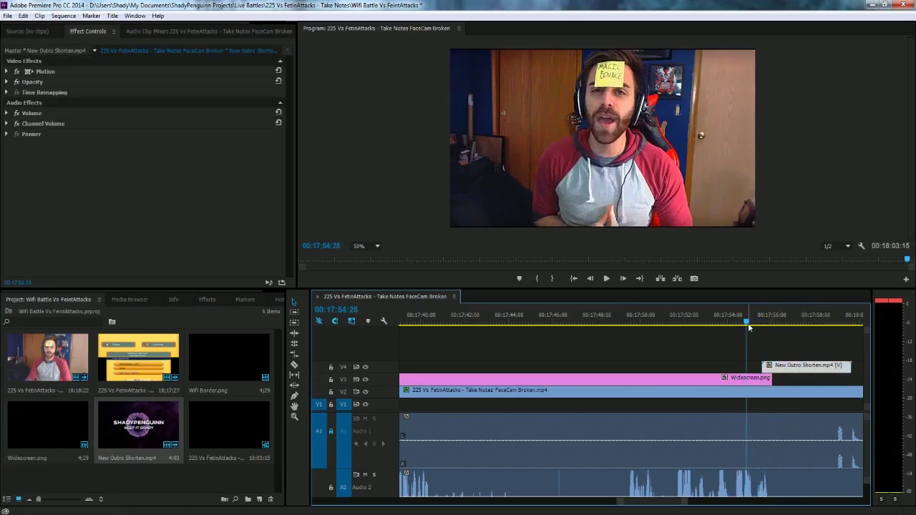
pyautogui.press('space')
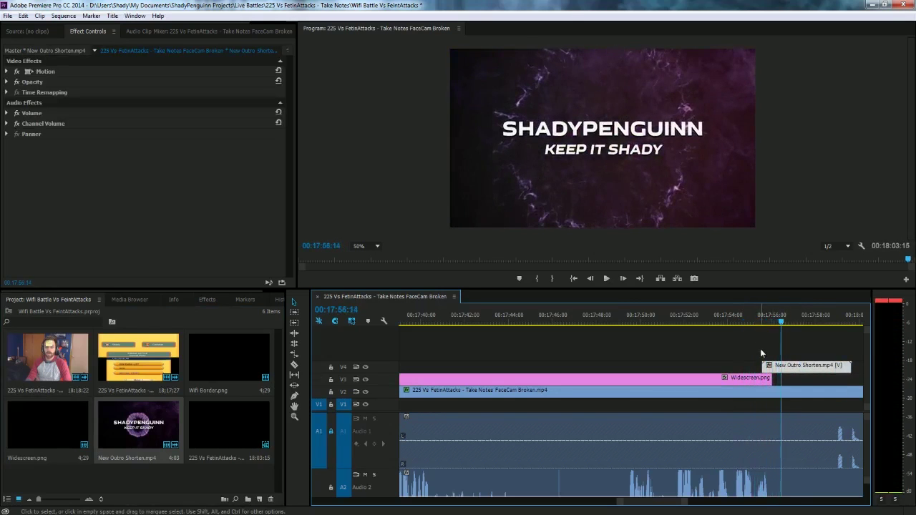
# Step: Unlock A1 and split the V2 face cam and the A1 and A2 audio beneath the start of the outro with the Razor tool
pyautogui.scroll(-3, 803, 397)
pyautogui.press('c')
pyautogui.click(795, 396)
pyautogui.press('c')
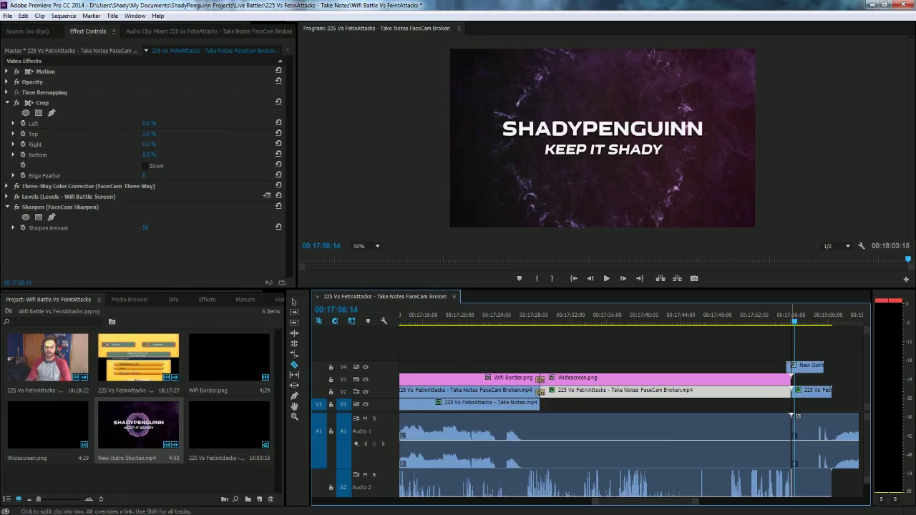
pyautogui.moveTo(866, 443)
pyautogui.mouseDown()
pyautogui.moveTo(867, 458)
pyautogui.moveTo(867, 446)
pyautogui.mouseUp()
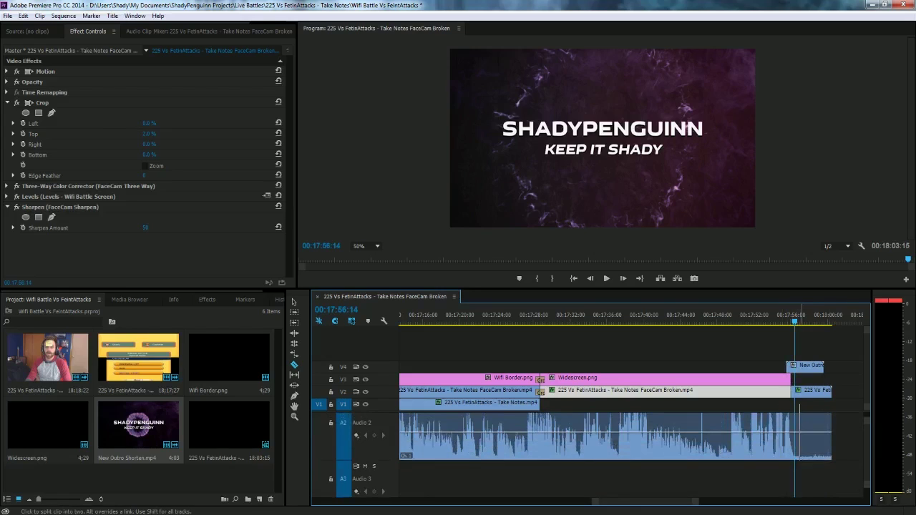
pyautogui.click(295, 304)
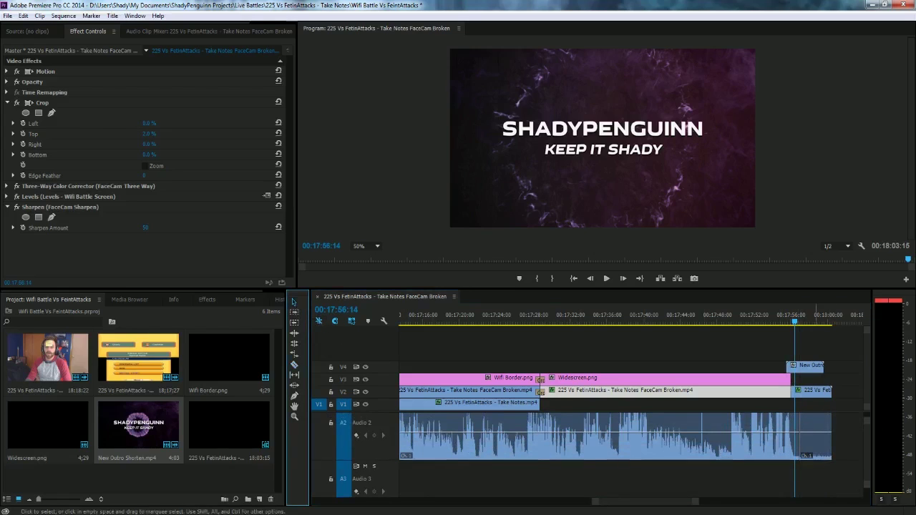
# Step: Delete the leftover A2 audio and V2 face cam beneath the outro, and apply the default transition to the end of the A2 audio
pyautogui.click(823, 433)
pyautogui.press('Delete')
pyautogui.rightClick(799, 428)
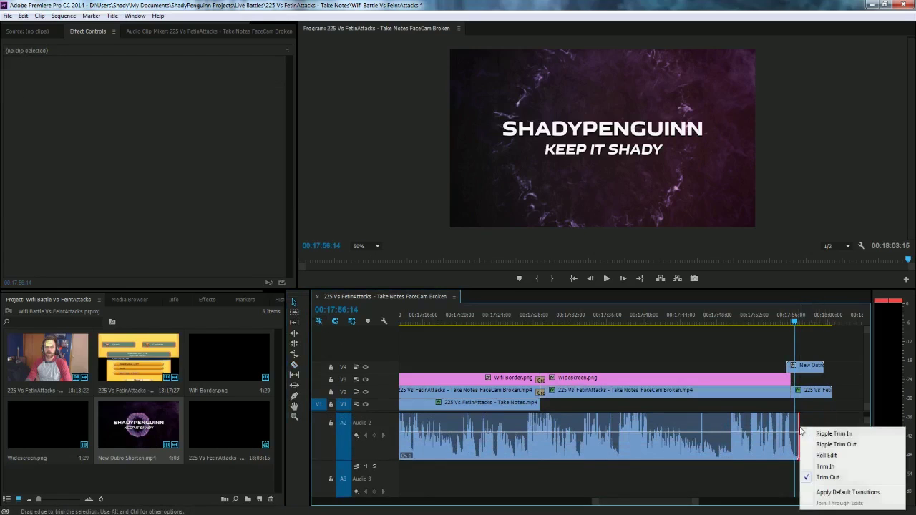
pyautogui.click(831, 493)
pyautogui.click(820, 392)
pyautogui.press('Delete')
# Step: Play the changeover from the face cam ending into the outro and go back to about 00:17:38
pyautogui.click(779, 322)
pyautogui.press('space')
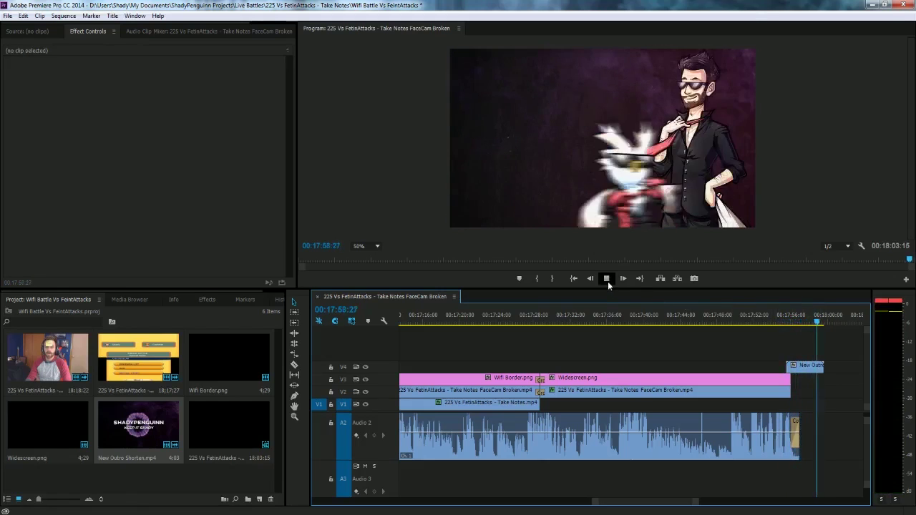
pyautogui.click(606, 278)
pyautogui.click(765, 323)
pyautogui.moveTo(766, 323); pyautogui.dragTo(624, 323)
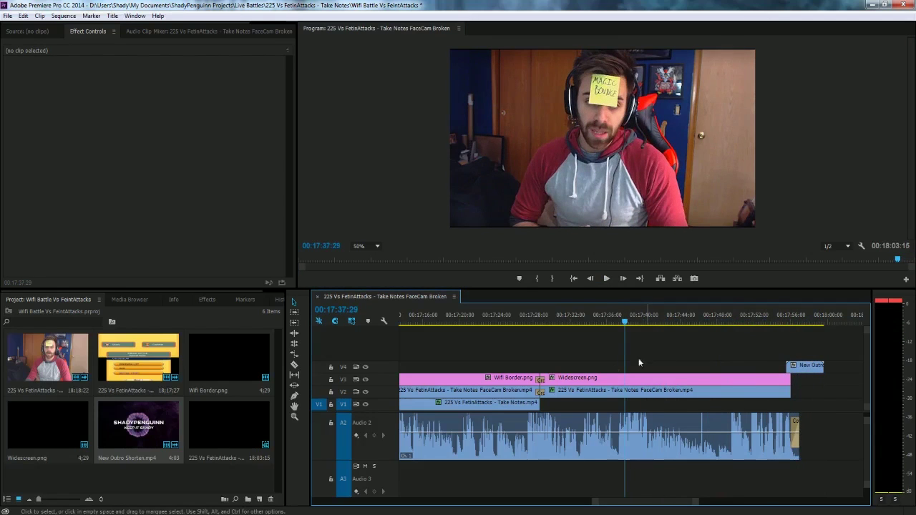
# Step: Lock track V3 and nudge the full-screen V2 face cam slightly within the Program monitor frame
pyautogui.click(331, 380)
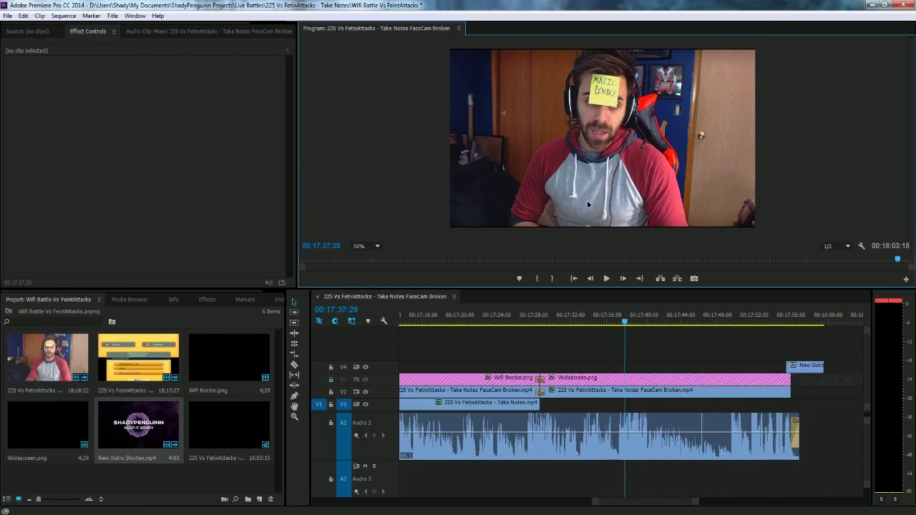
pyautogui.click(576, 212)
pyautogui.moveTo(593, 203); pyautogui.dragTo(595, 205)
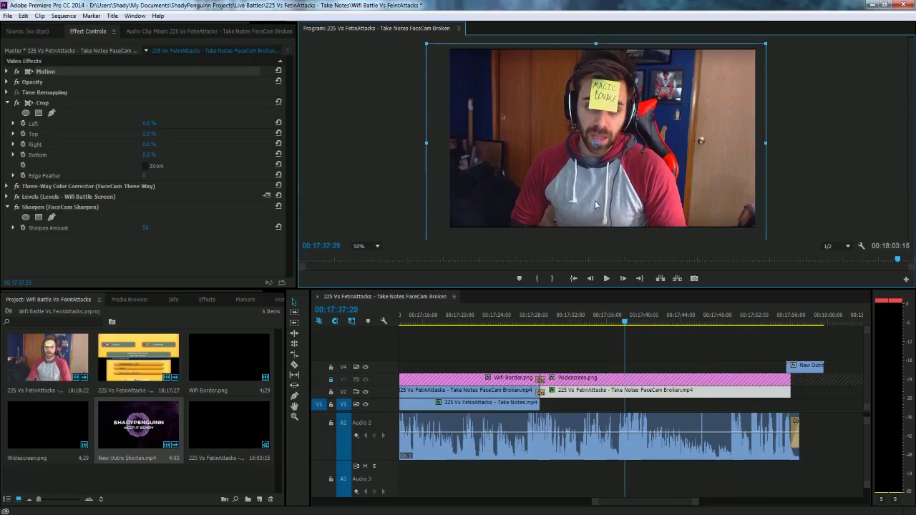
pyautogui.click(827, 173)
# Step: Review the face cam ending, the opening seconds and a late gameplay passage of the sequence
pyautogui.moveTo(654, 320); pyautogui.dragTo(558, 321)
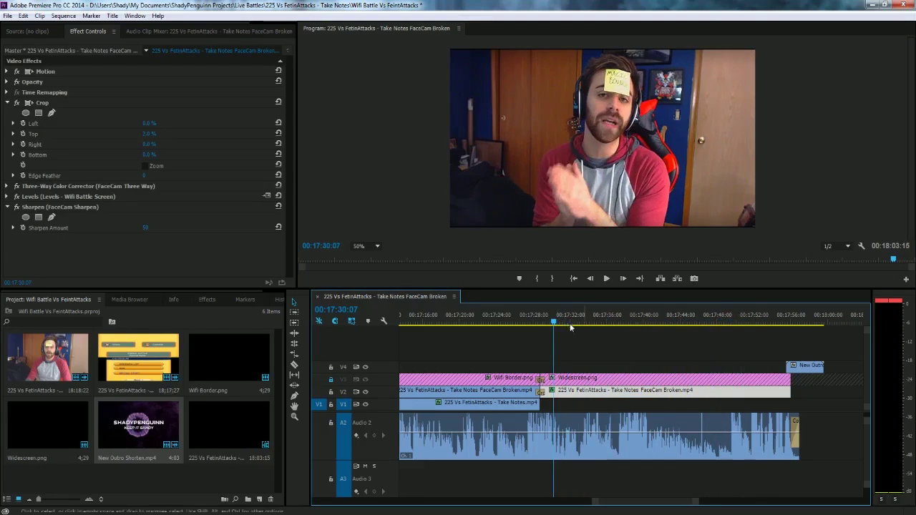
pyautogui.moveTo(795, 321); pyautogui.dragTo(669, 322)
pyautogui.scroll(-8, 693, 360)
pyautogui.click(573, 279)
pyautogui.click(605, 280)
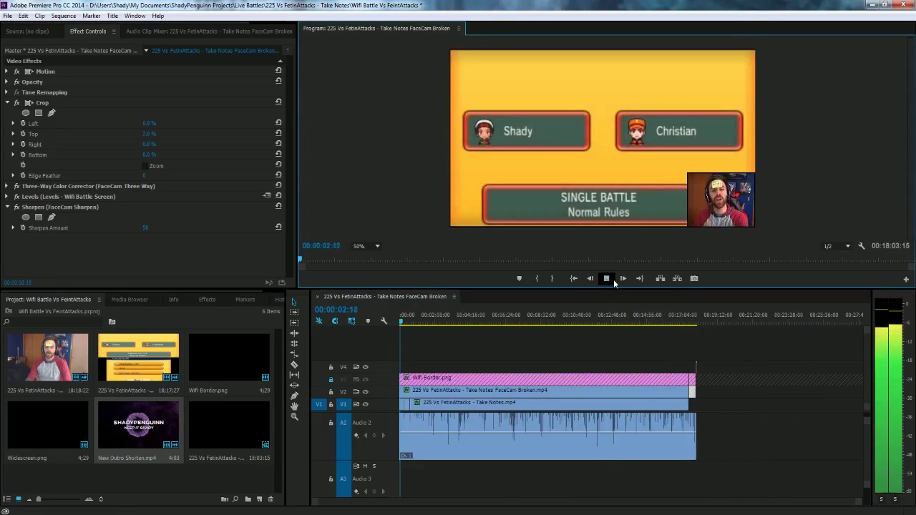
pyautogui.click(611, 283)
pyautogui.moveTo(632, 321); pyautogui.dragTo(658, 322)
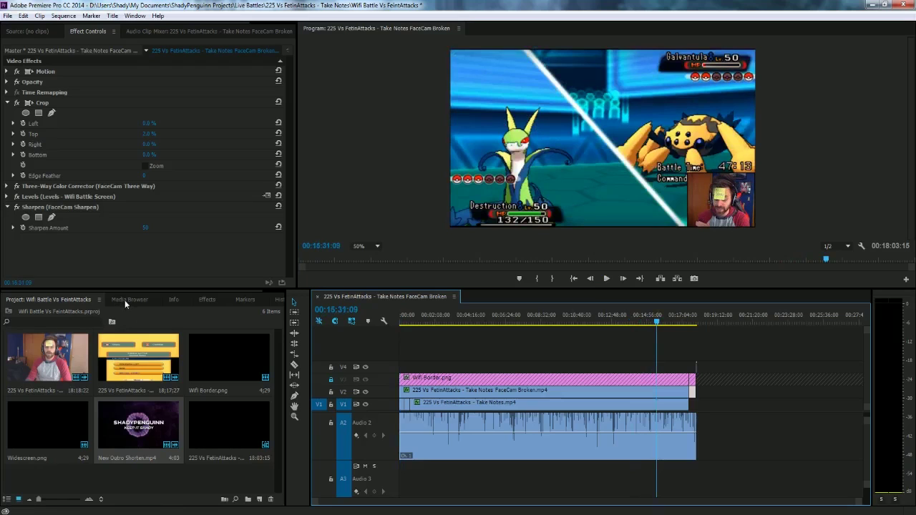
# Step: Open a file explorer window at the Remixes and Arrangements folder inside Music For Videos\GlitchXCity on drive D
pyautogui.press('super+e')
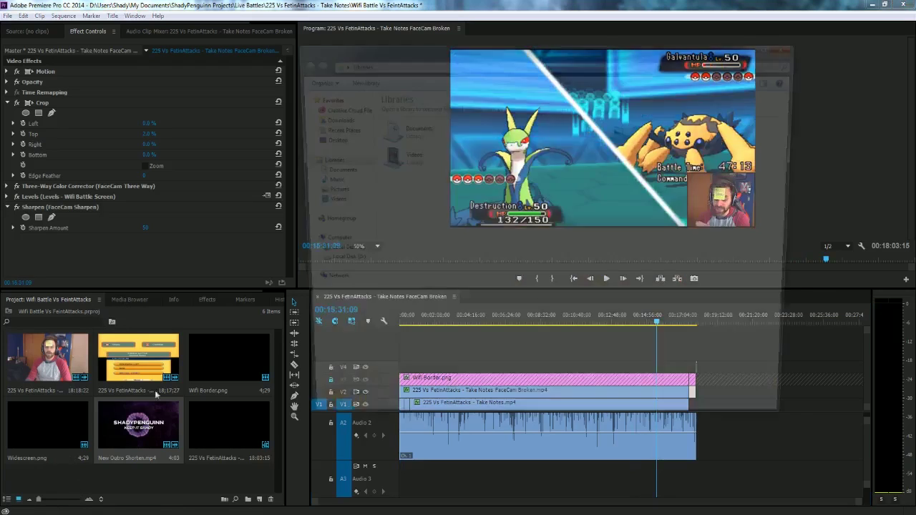
pyautogui.click(348, 263)
pyautogui.doubleClick(391, 182)
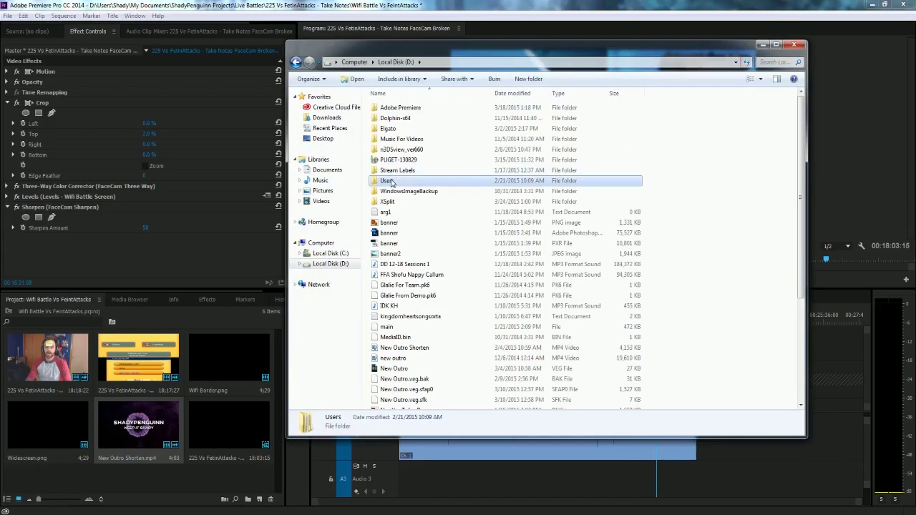
pyautogui.hotkey('alt', 'Left')
pyautogui.click(402, 139)
pyautogui.doubleClick(402, 139)
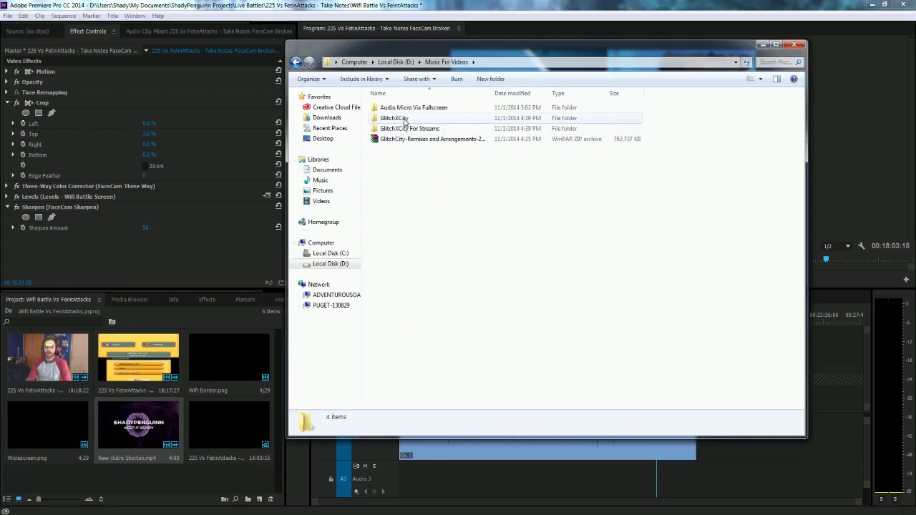
pyautogui.doubleClick(412, 121)
pyautogui.doubleClick(424, 110)
# Step: Import six Johto remix MP3s, from Johto Gym Leader through Johto Trainer Battle, into the project and return to Premiere Pro
pyautogui.moveTo(800, 122); pyautogui.dragTo(809, 239)
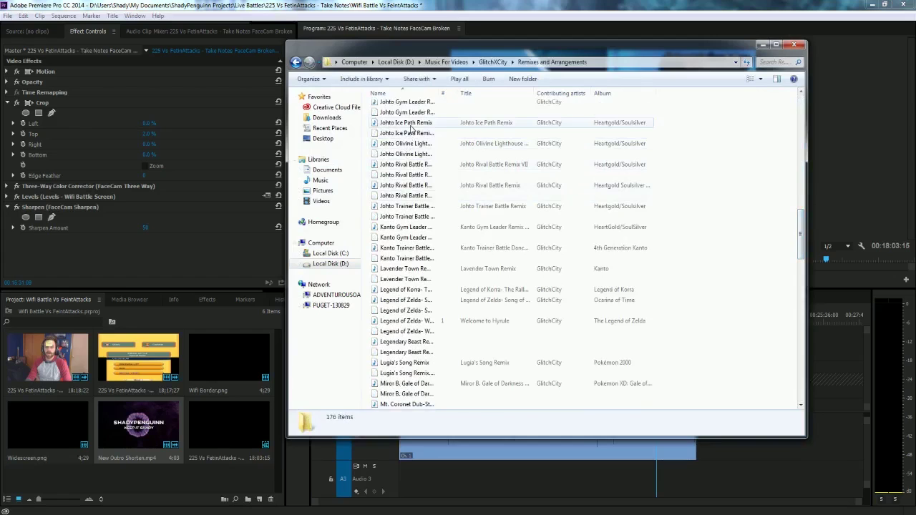
pyautogui.click(415, 105)
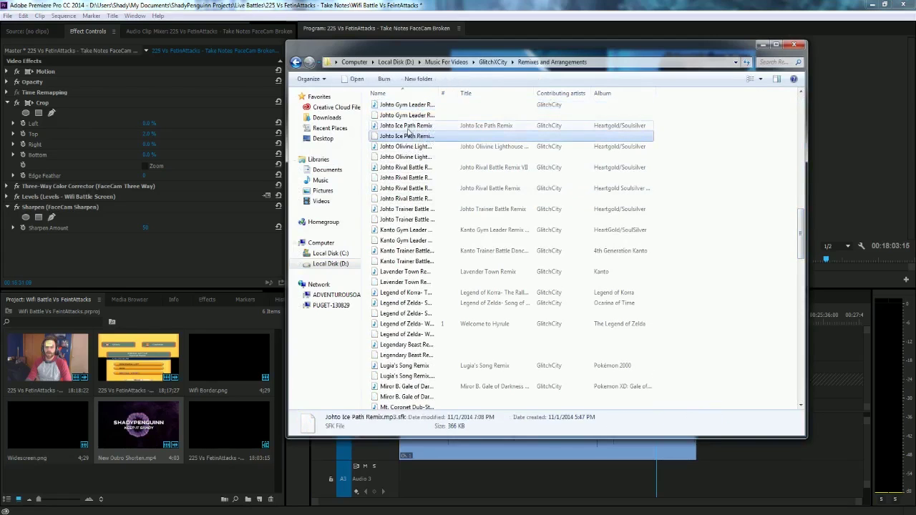
pyautogui.keyDown('ctrl'); pyautogui.click(409, 125); pyautogui.keyUp('ctrl')
pyautogui.keyDown('ctrl'); pyautogui.click(406, 146); pyautogui.keyUp('ctrl')
pyautogui.keyDown('ctrl'); pyautogui.click(405, 167); pyautogui.keyUp('ctrl')
pyautogui.keyDown('ctrl'); pyautogui.click(410, 189); pyautogui.keyUp('ctrl')
pyautogui.keyDown('ctrl'); pyautogui.click(406, 209); pyautogui.keyUp('ctrl')
pyautogui.moveTo(405, 106); pyautogui.dragTo(207, 487)
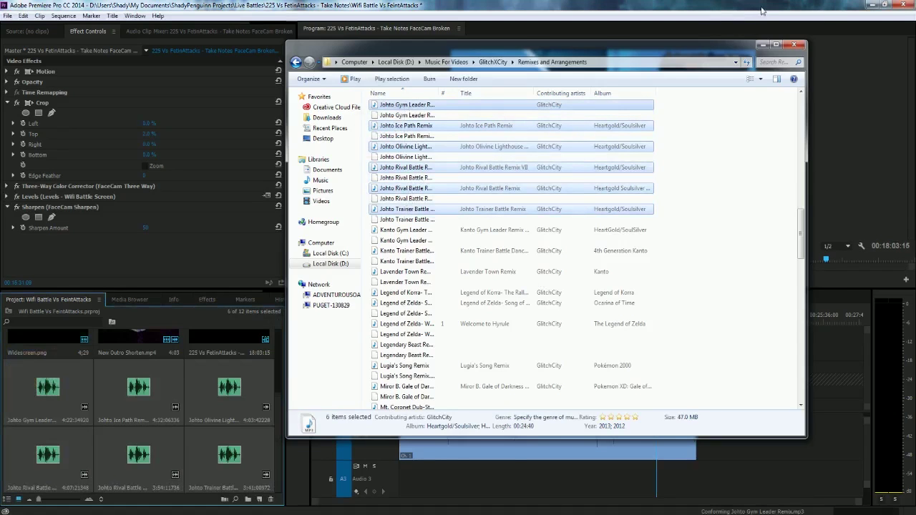
pyautogui.click(760, 10)
# Step: Delete the gameplay audio from A1 and play the opening seconds of the sequence
pyautogui.moveTo(868, 443); pyautogui.dragTo(870, 451)
pyautogui.moveTo(450, 320); pyautogui.dragTo(343, 313)
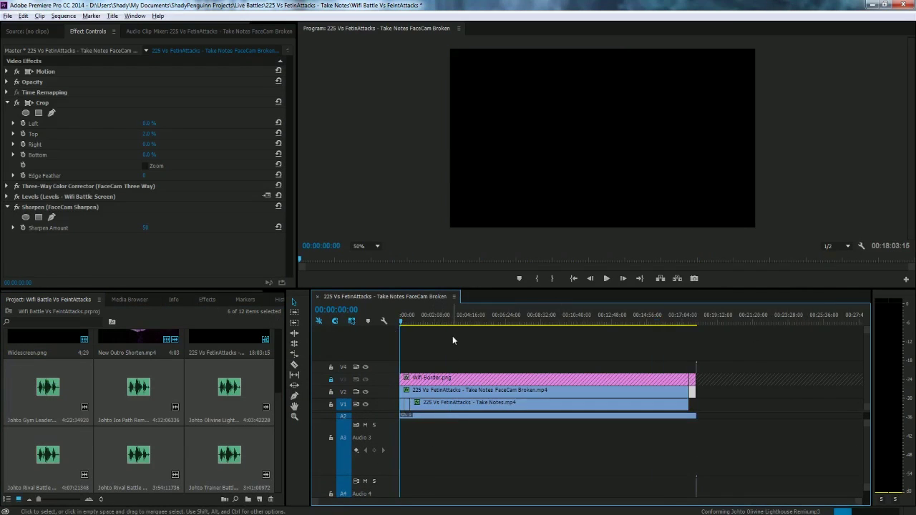
pyautogui.scroll(6, 447, 341)
pyautogui.moveTo(494, 502); pyautogui.dragTo(453, 504)
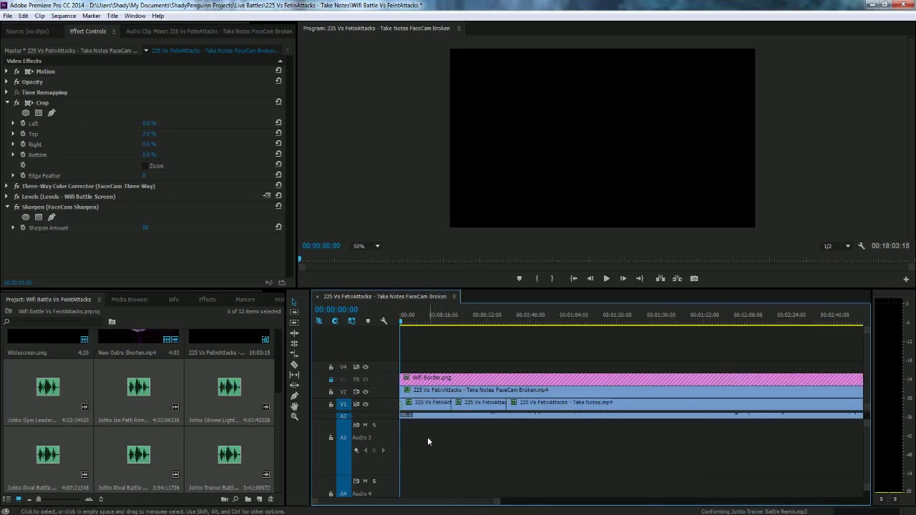
pyautogui.moveTo(867, 451); pyautogui.dragTo(869, 429)
pyautogui.click(430, 467)
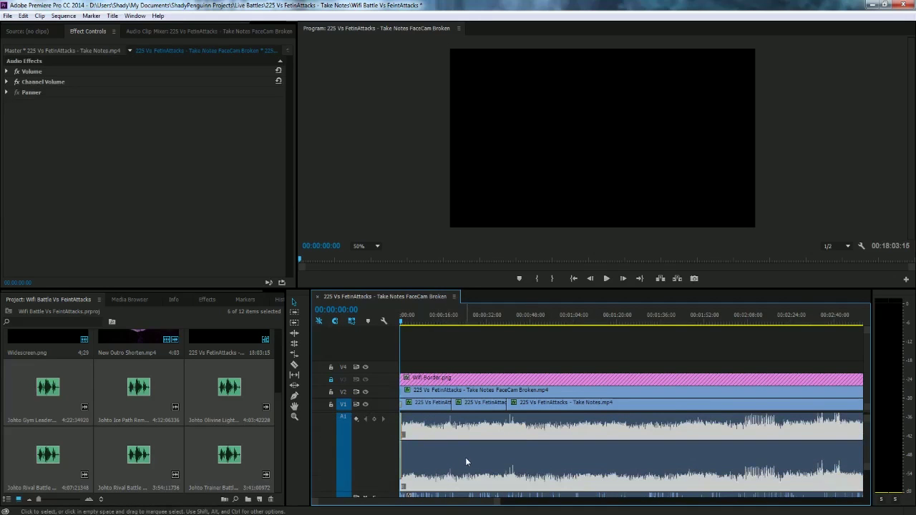
pyautogui.press('Delete')
pyautogui.click(606, 278)
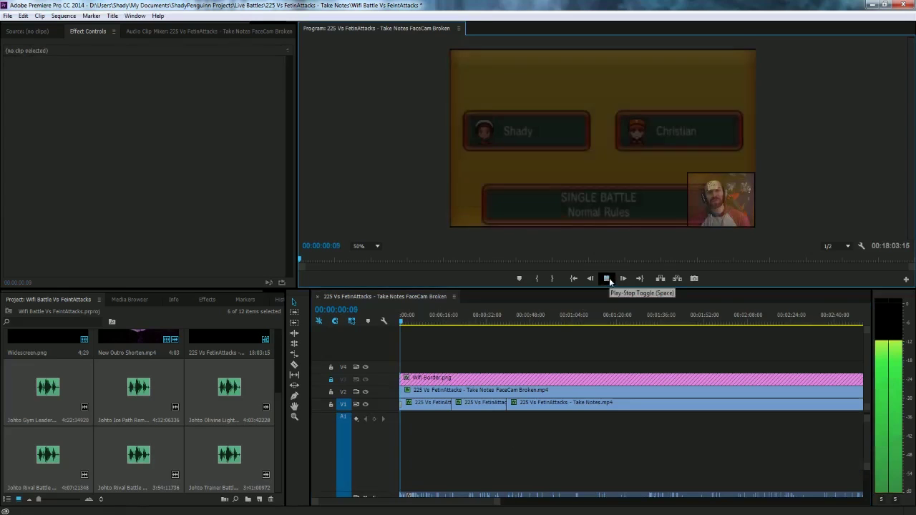
pyautogui.click(608, 280)
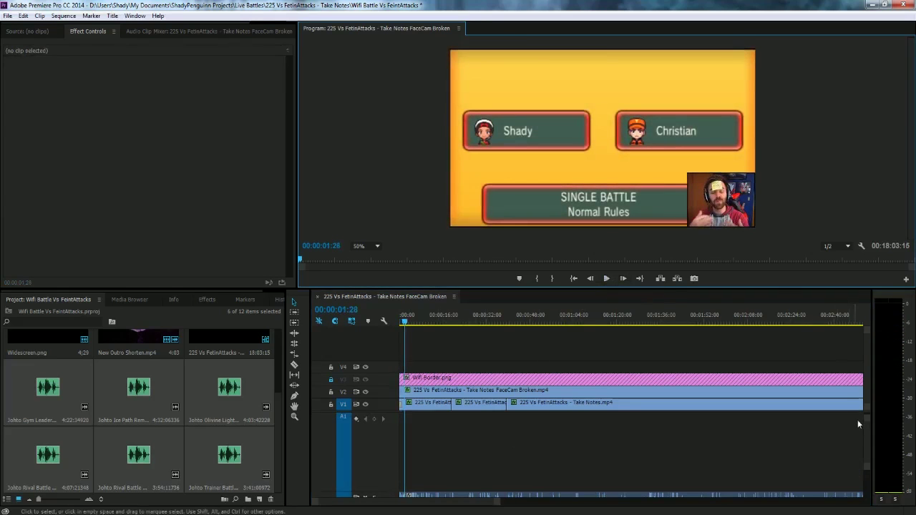
# Step: Place the six imported Johto remixes back to back on Audio 3 from the start of the sequence
pyautogui.scroll(-1, 863, 435)
pyautogui.moveTo(867, 437); pyautogui.dragTo(868, 451)
pyautogui.click(863, 448)
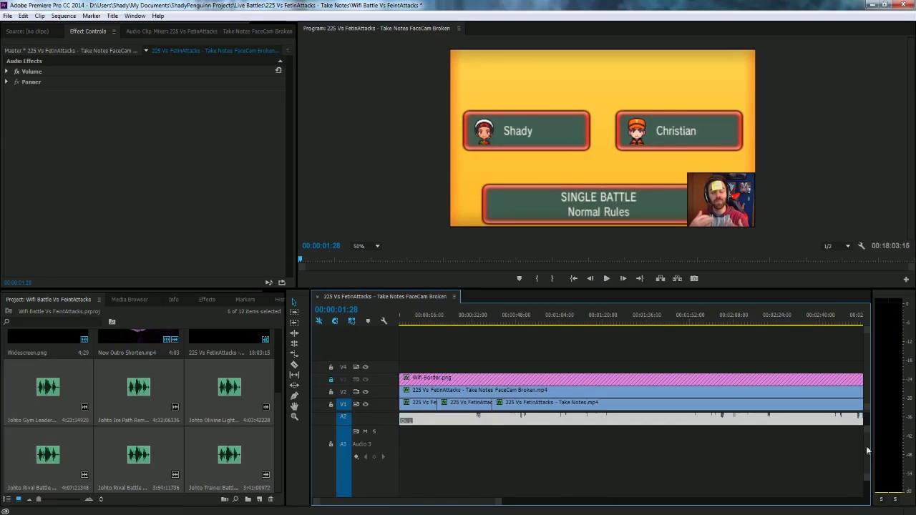
pyautogui.click(59, 397)
pyautogui.keyDown('shift'); pyautogui.click(210, 462); pyautogui.keyUp('shift')
pyautogui.moveTo(55, 391); pyautogui.dragTo(401, 458)
pyautogui.press('-')
pyautogui.press('-')
pyautogui.press('-')
pyautogui.press('-')
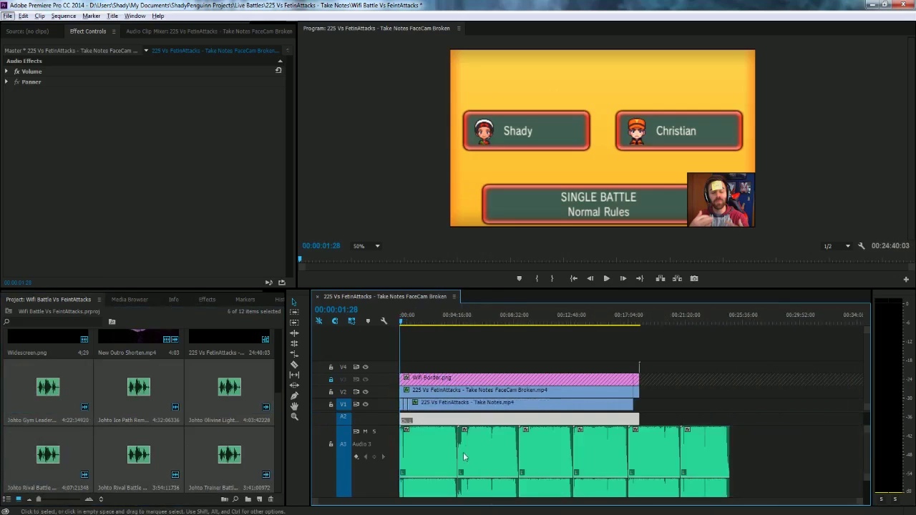
# Step: Trim the ends of the Audio 3 music clips without leaving gaps, and delete the sixth clip
pyautogui.click(466, 449)
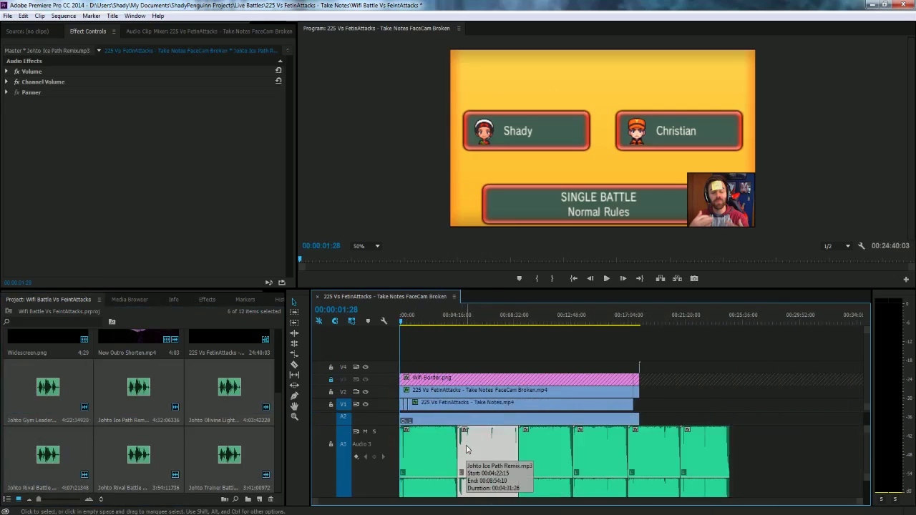
pyautogui.click(458, 322)
pyautogui.scroll(3, 465, 388)
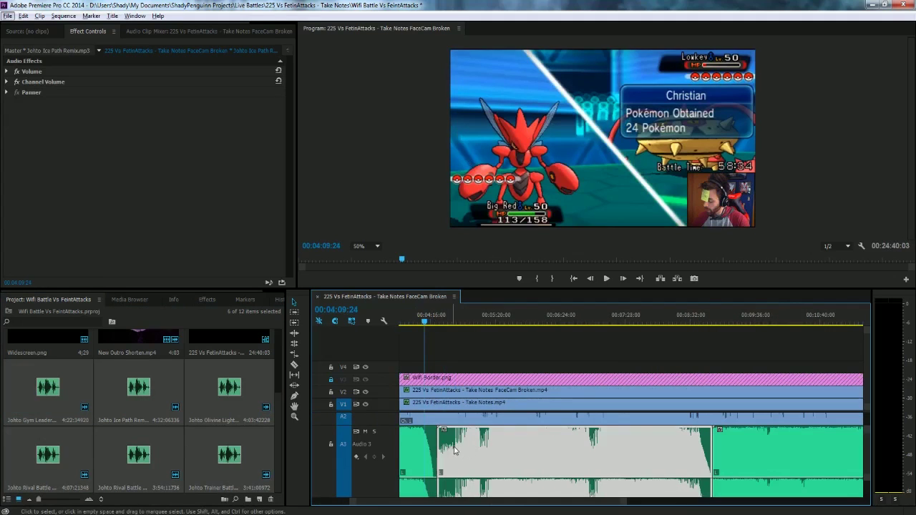
pyautogui.moveTo(451, 448); pyautogui.dragTo(440, 447)
pyautogui.moveTo(753, 440)
pyautogui.mouseDown()
pyautogui.moveTo(716, 447)
pyautogui.moveTo(746, 447)
pyautogui.moveTo(739, 441)
pyautogui.mouseUp()
pyautogui.press('-')
pyautogui.scroll(-3, 797, 449)
pyautogui.moveTo(640, 452); pyautogui.dragTo(625, 442)
pyautogui.click(703, 446)
pyautogui.press('Delete')
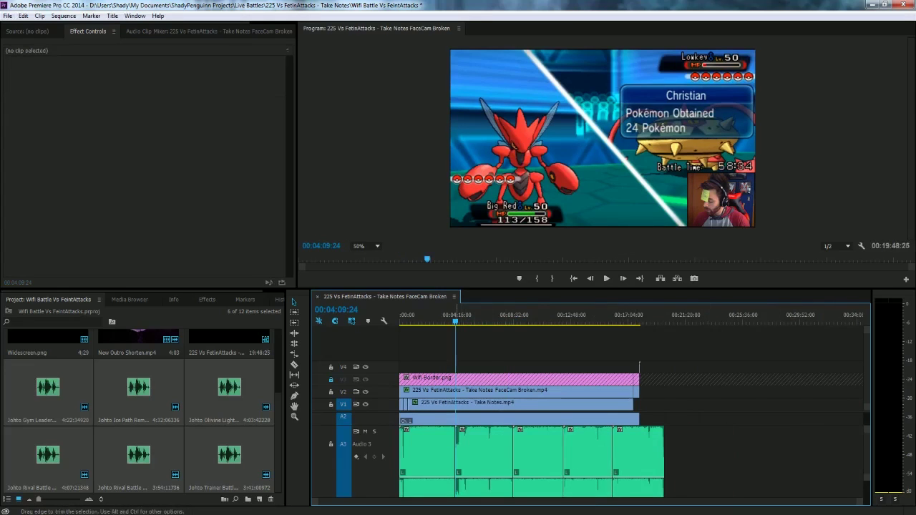
# Step: Apply the default transition at each cut between the five music clips on Audio 3
pyautogui.rightClick(456, 447)
pyautogui.click(481, 427)
pyautogui.rightClick(513, 448)
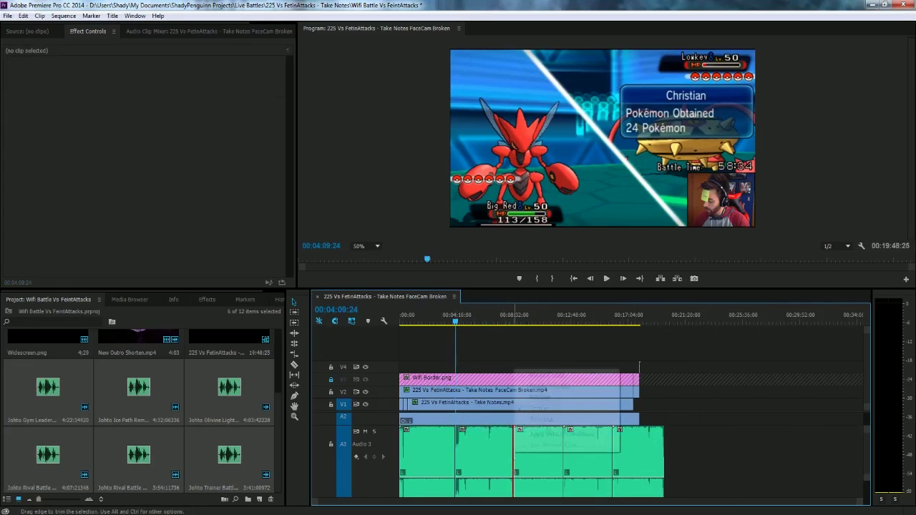
pyautogui.click(536, 433)
pyautogui.click(594, 443)
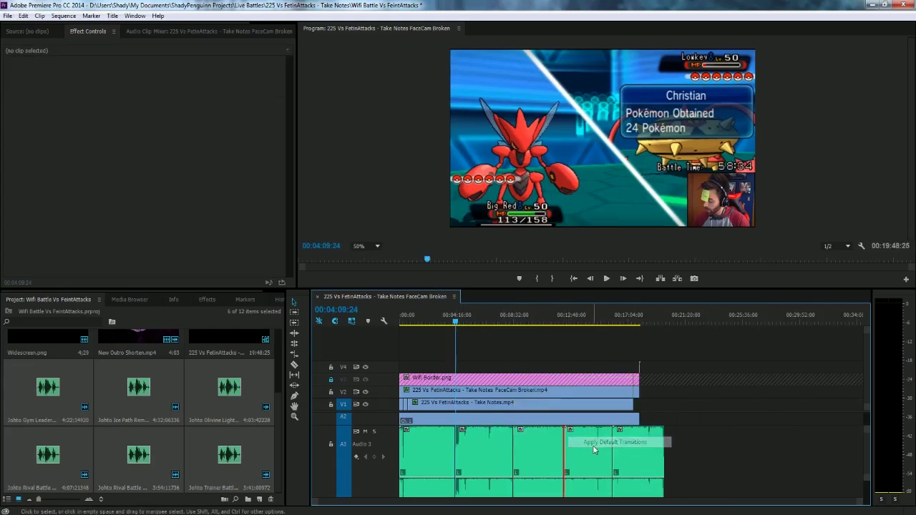
pyautogui.rightClick(618, 449)
pyautogui.rightClick(616, 454)
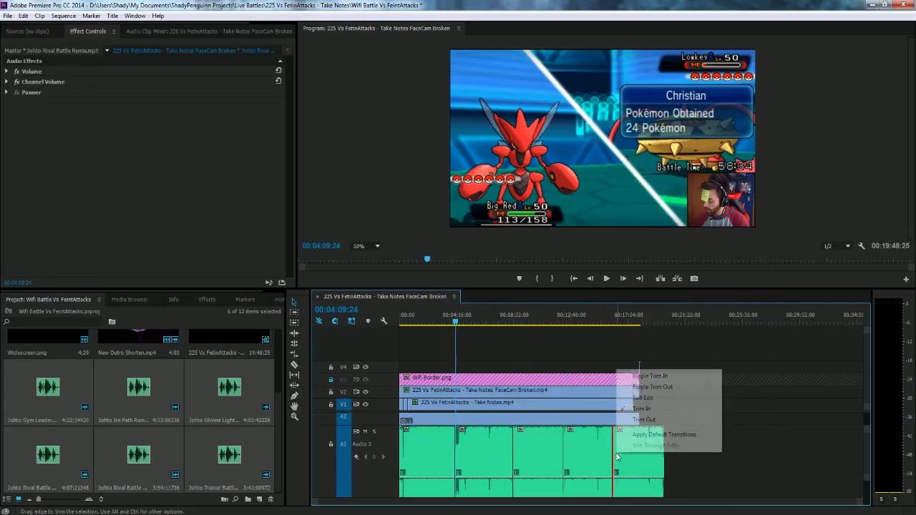
pyautogui.click(645, 436)
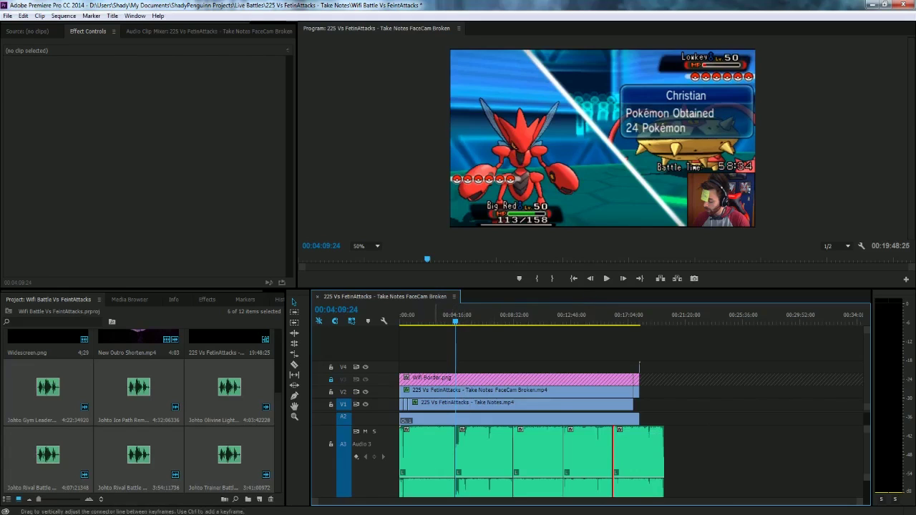
# Step: Enlarge the timeline area upward and set the Program monitor zoom level to Fit
pyautogui.click(436, 475)
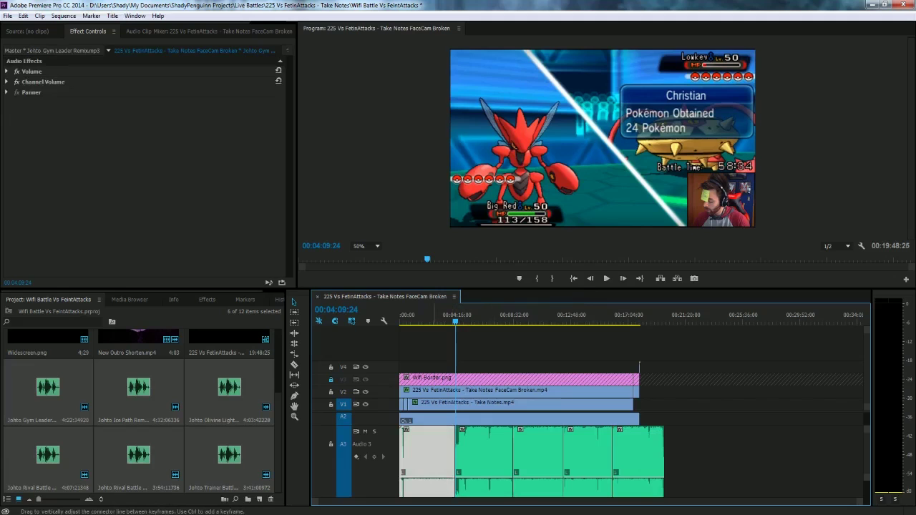
pyautogui.moveTo(544, 288); pyautogui.dragTo(544, 165)
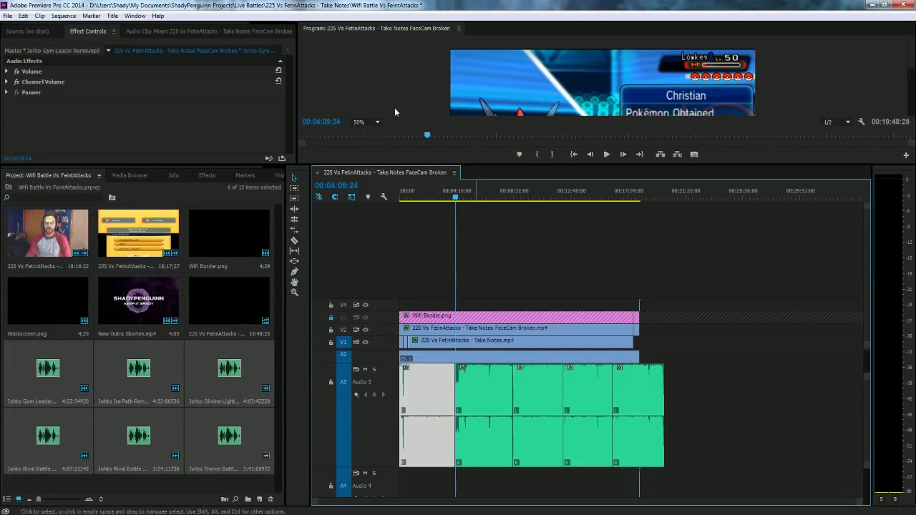
pyautogui.click(377, 122)
pyautogui.click(360, 131)
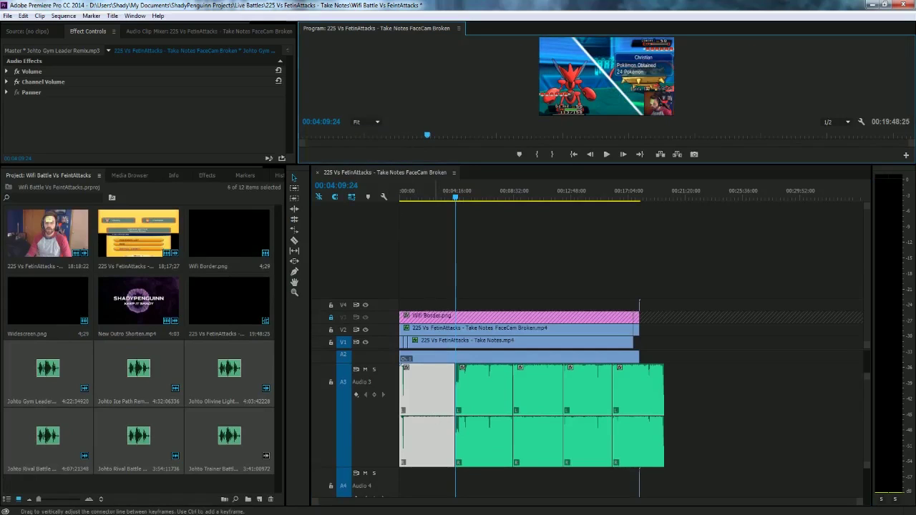
# Step: Lower the volume of the Johto Gym Leader Remix clip by about 26 dB and play the mix around 00:02:20
pyautogui.click(428, 416)
pyautogui.moveTo(436, 417); pyautogui.dragTo(430, 461)
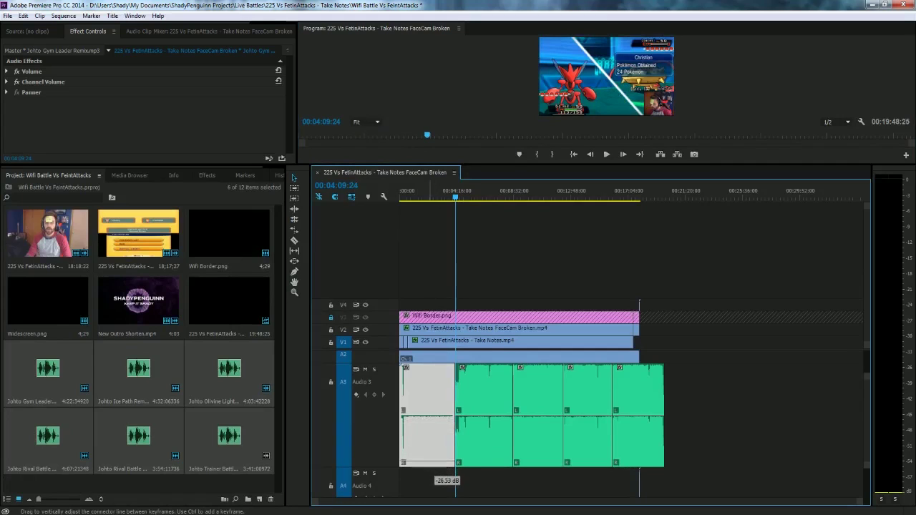
pyautogui.click(430, 196)
pyautogui.press('space')
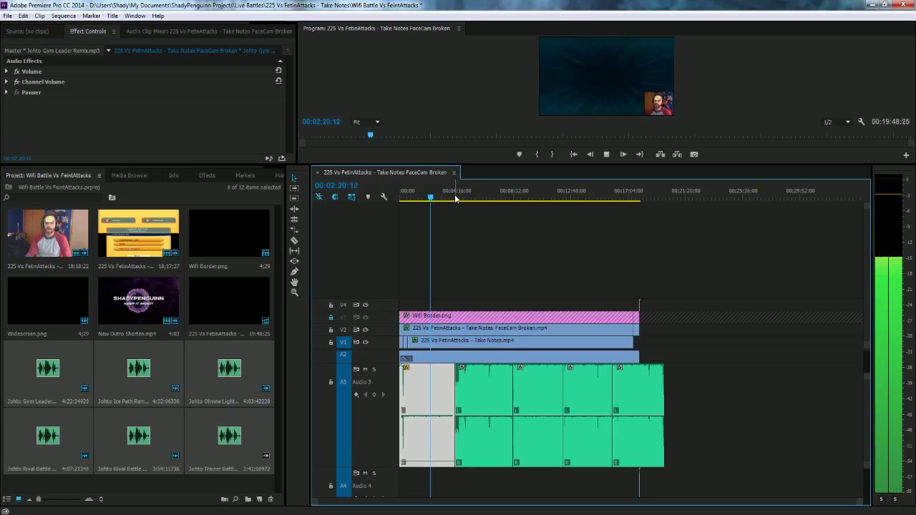
pyautogui.click(606, 154)
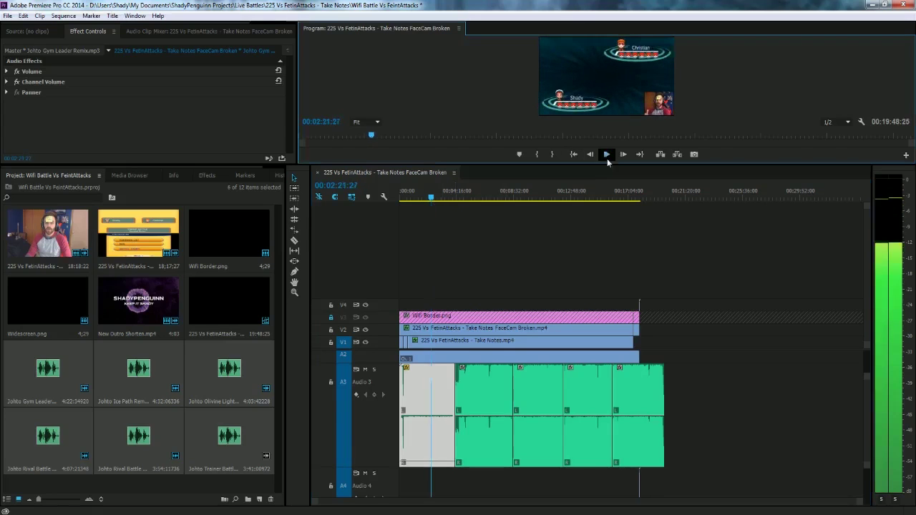
pyautogui.click(423, 465)
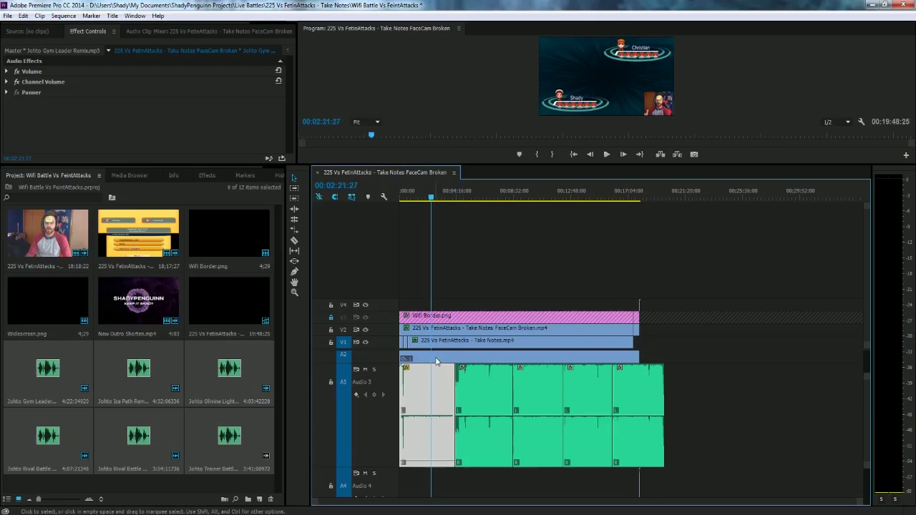
# Step: Lower the volume of the remaining four music clips on Audio 3 to match the first clip's level
pyautogui.press('space')
pyautogui.click(474, 445)
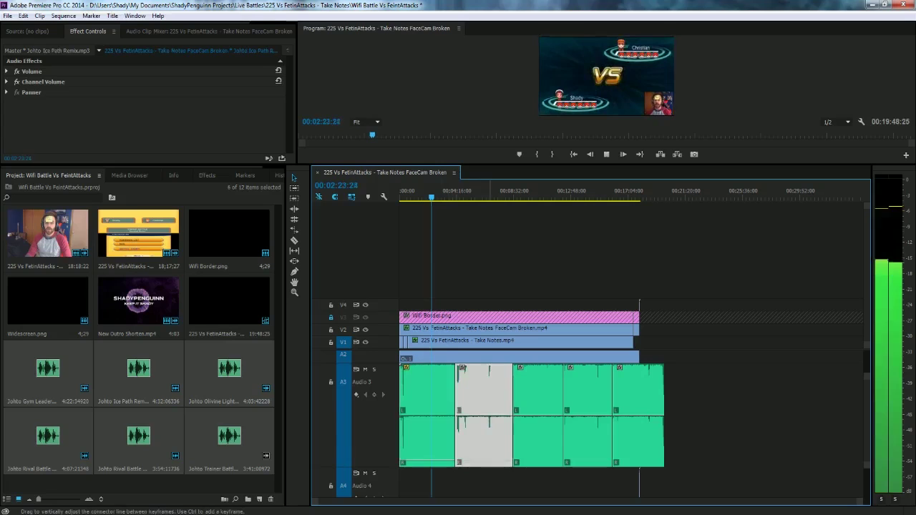
pyautogui.click(606, 154)
pyautogui.moveTo(491, 442); pyautogui.dragTo(579, 452)
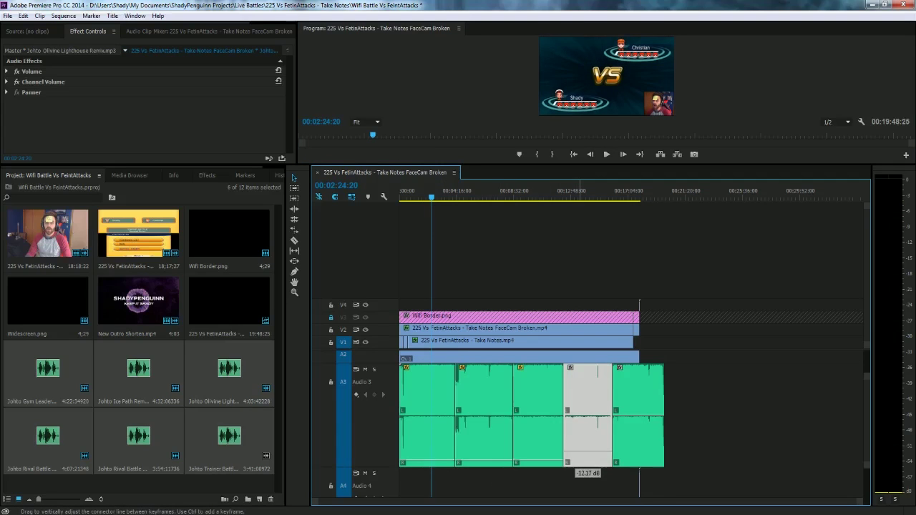
pyautogui.moveTo(579, 460); pyautogui.dragTo(579, 460)
pyautogui.click(143, 31)
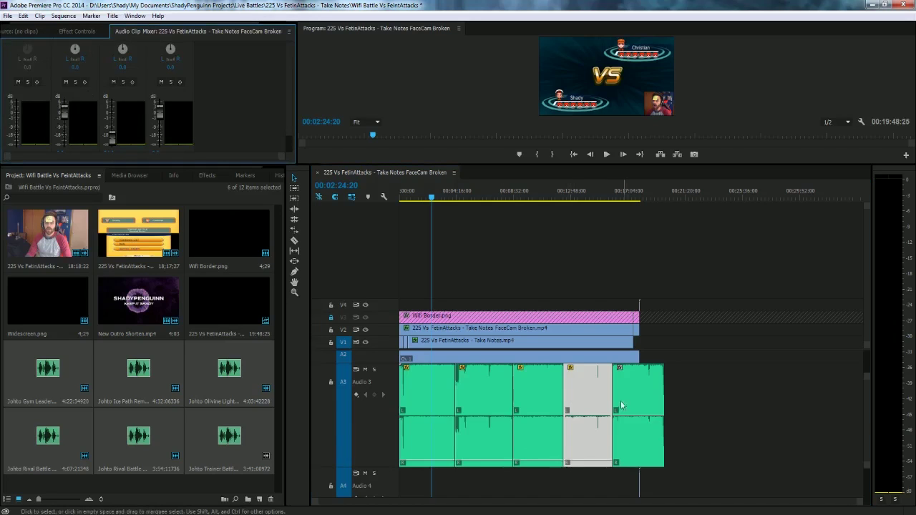
pyautogui.click(646, 199)
pyautogui.moveTo(640, 416); pyautogui.dragTo(641, 462)
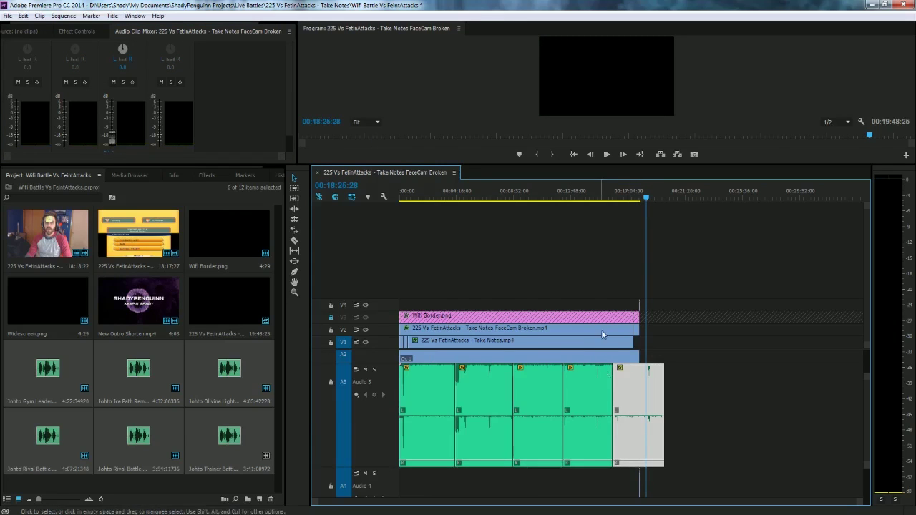
# Step: Cut the last music clip on Audio 3 at 00:18:00:04, just past the outro's end, and delete the remainder
pyautogui.click(640, 195)
pyautogui.scroll(6, 617, 337)
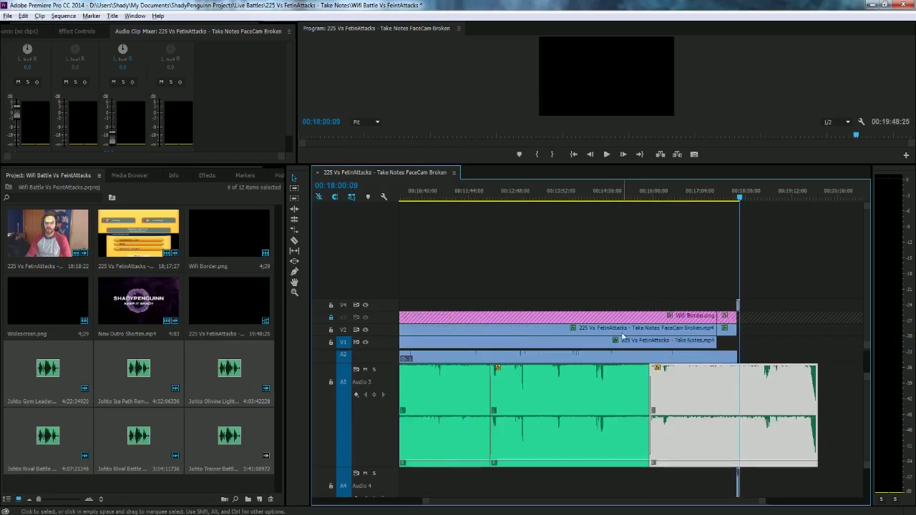
pyautogui.scroll(-4, 756, 366)
pyautogui.click(828, 196)
pyautogui.scroll(6, 803, 364)
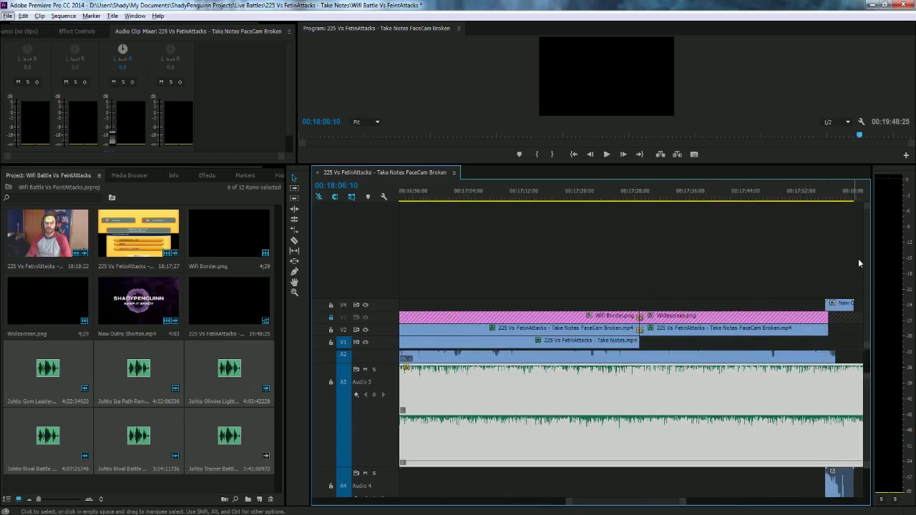
pyautogui.click(855, 206)
pyautogui.click(857, 196)
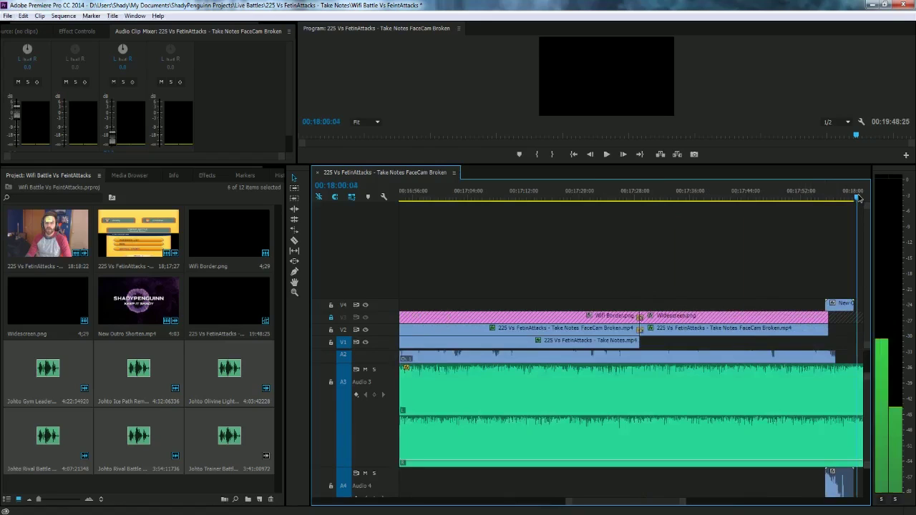
pyautogui.press('c')
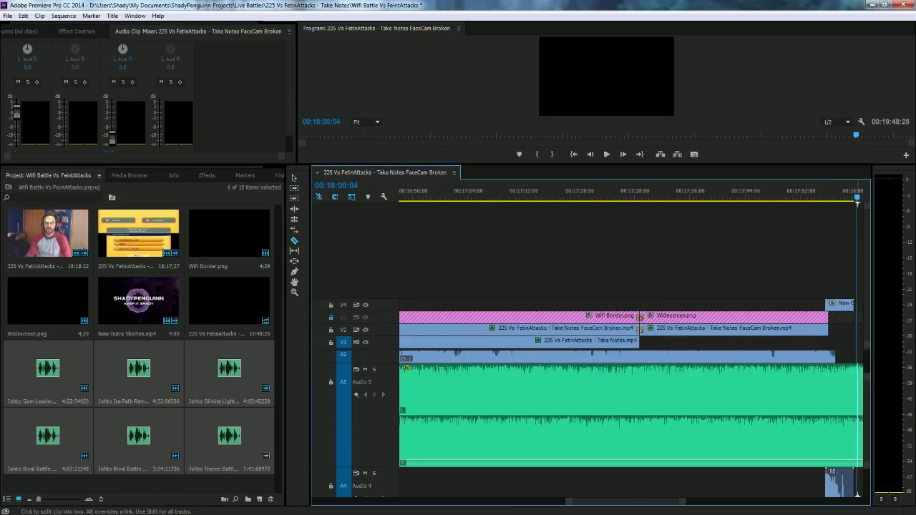
pyautogui.click(294, 178)
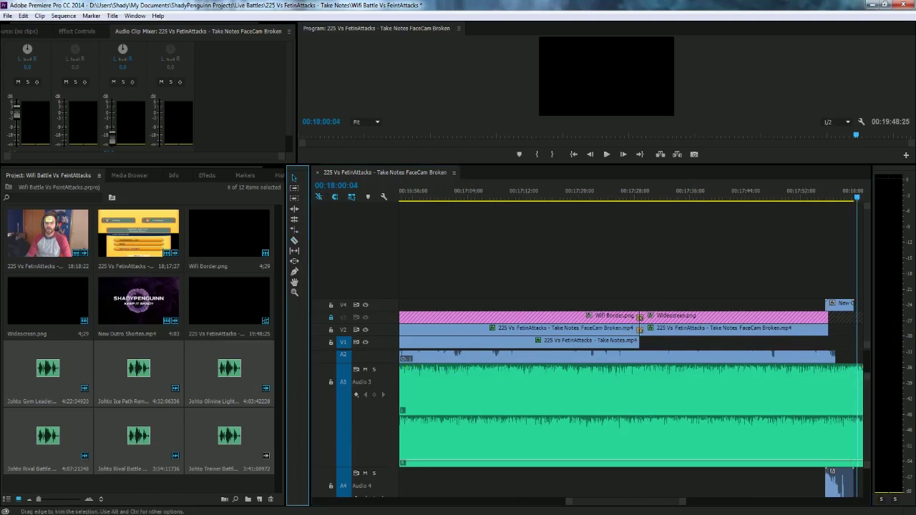
pyautogui.click(859, 402)
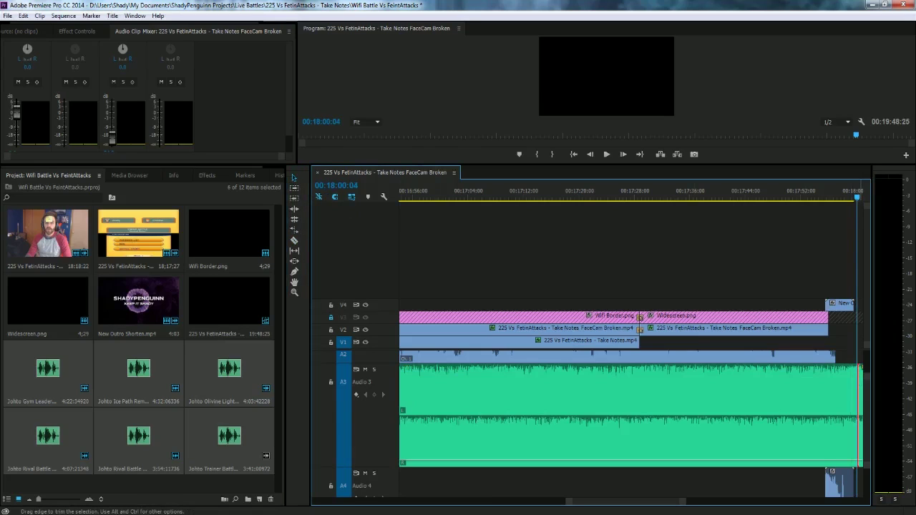
pyautogui.moveTo(583, 504); pyautogui.dragTo(587, 505)
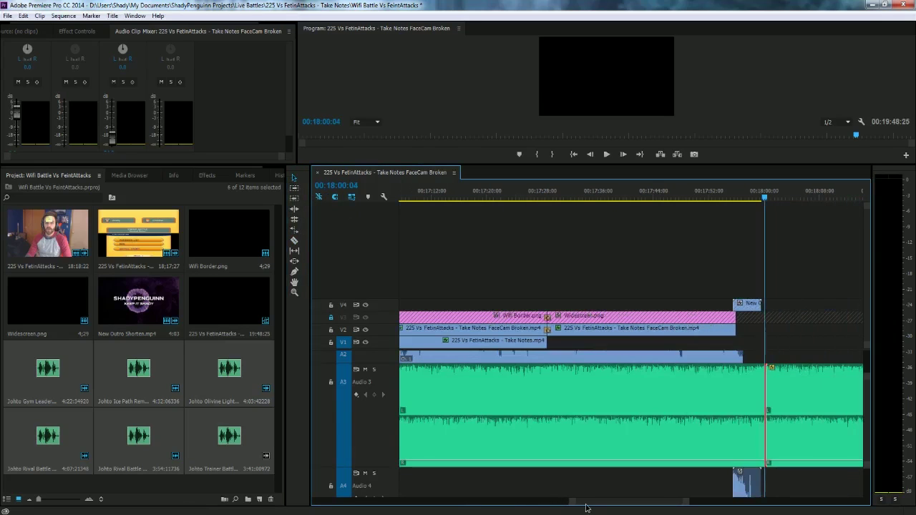
pyautogui.click(791, 406)
pyautogui.press('Delete')
# Step: Apply the default transition to the music's end, extend the fade back to the start of the outro clip, and play it
pyautogui.rightClick(764, 392)
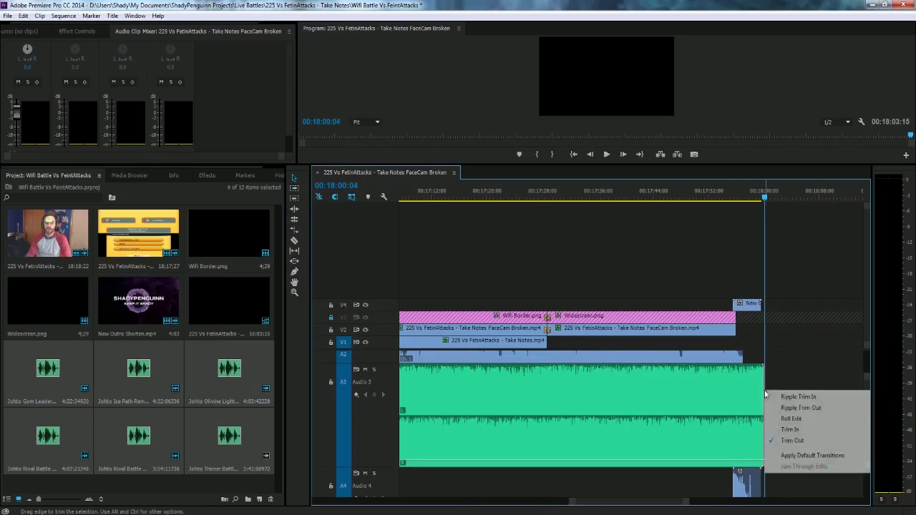
pyautogui.click(787, 455)
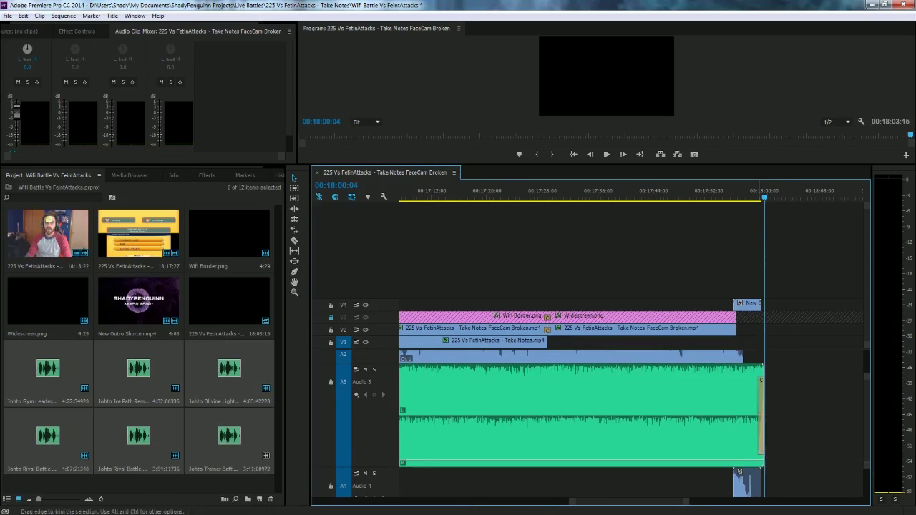
pyautogui.moveTo(763, 406); pyautogui.dragTo(749, 406)
pyautogui.hotkey('ctrl', 'z')
pyautogui.scroll(5, 758, 415)
pyautogui.click(765, 401)
pyautogui.moveTo(758, 419); pyautogui.dragTo(622, 398)
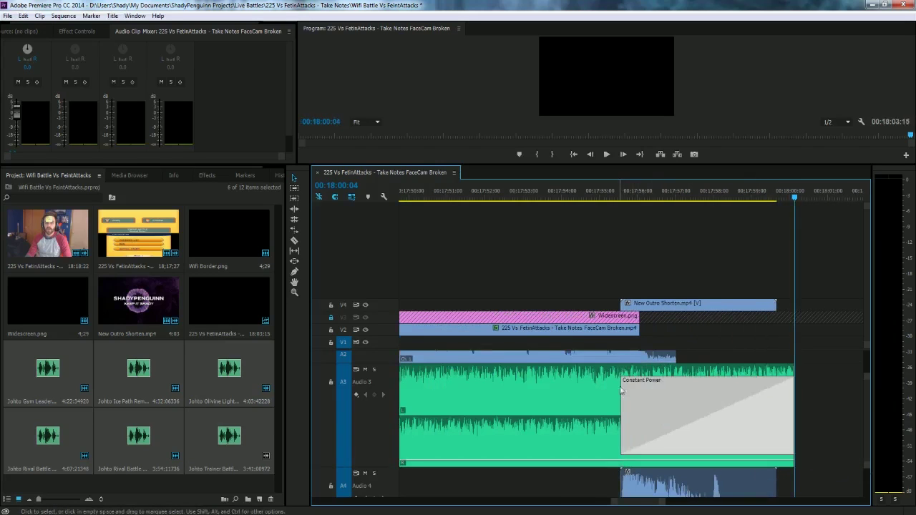
pyautogui.click(623, 193)
pyautogui.press('space')
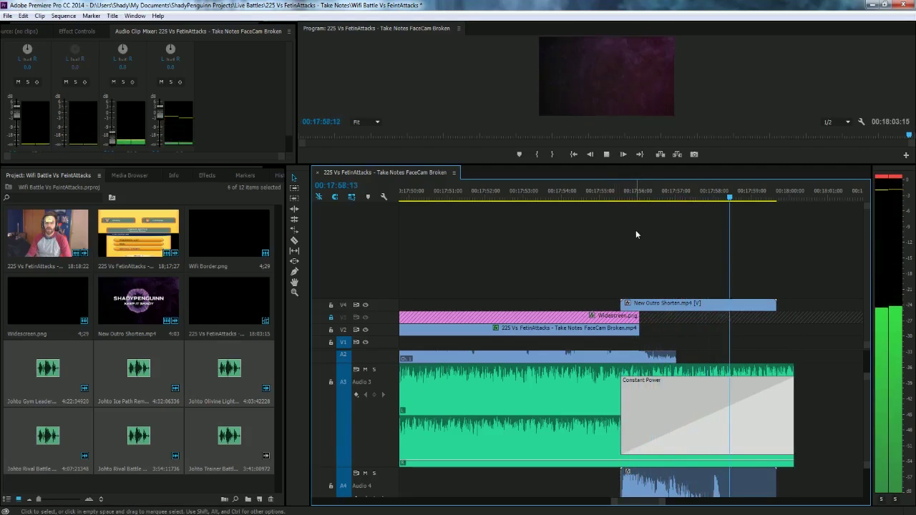
pyautogui.click(606, 154)
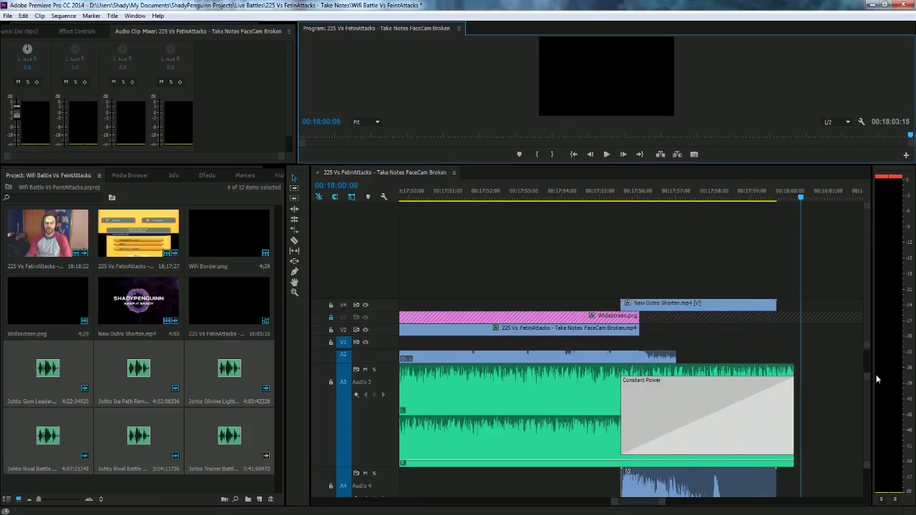
# Step: Cut the Audio 1 clip at 00:18:00:09 and delete the part after the cut
pyautogui.scroll(5, 810, 387)
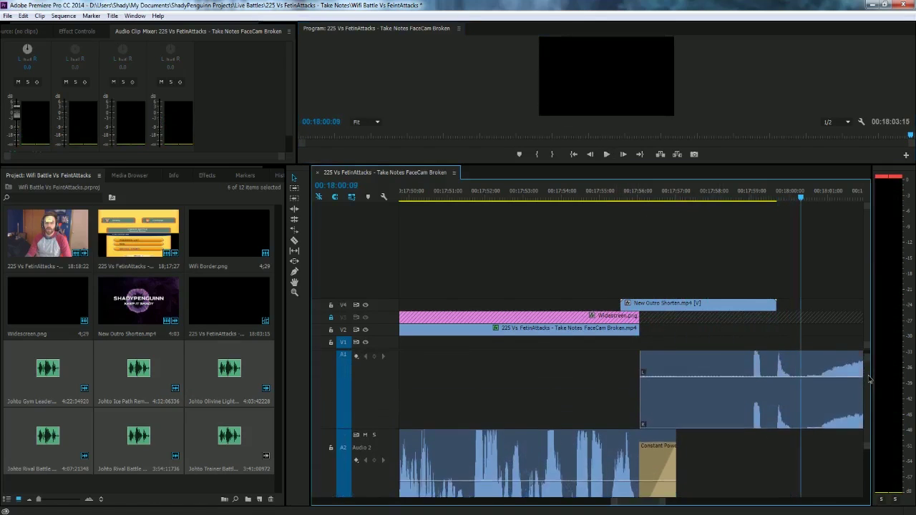
pyautogui.scroll(-4, 726, 390)
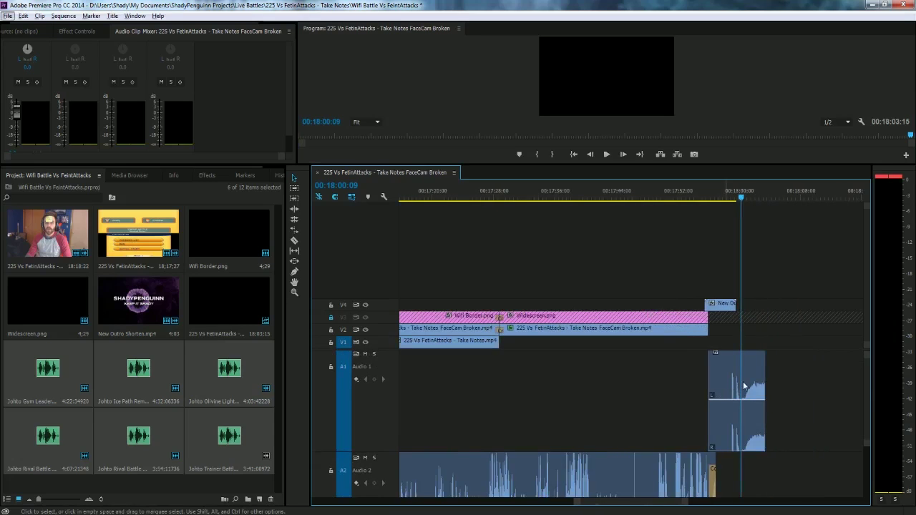
pyautogui.click(744, 386)
pyautogui.scroll(4, 740, 392)
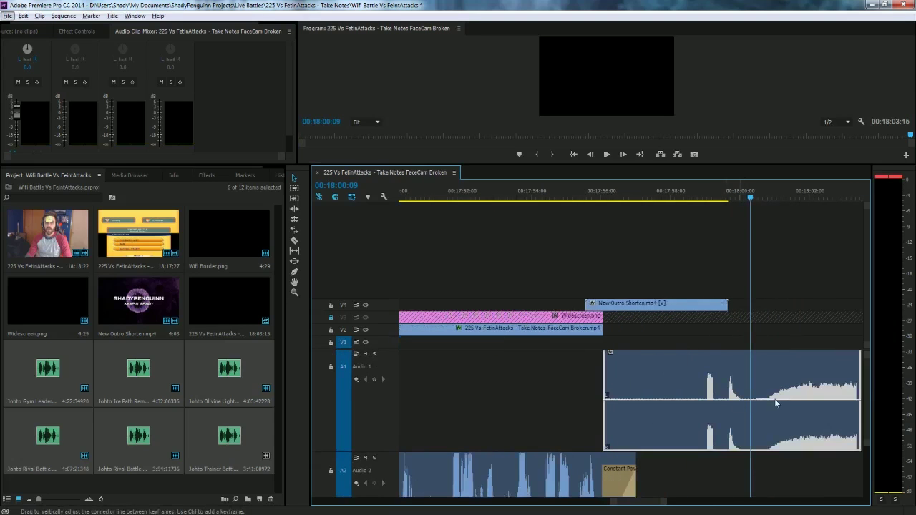
pyautogui.hotkey('alt', 'c')
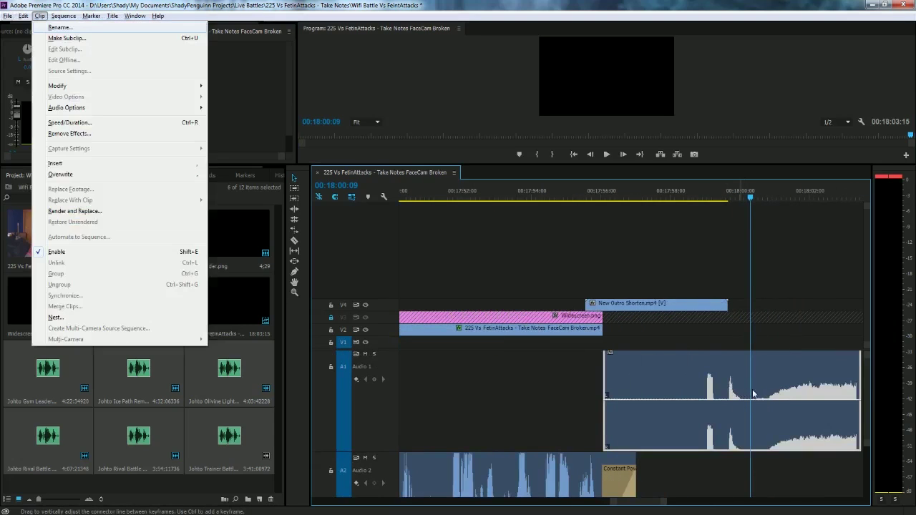
pyautogui.click(753, 394)
pyautogui.press('c')
pyautogui.click(751, 391)
pyautogui.click(294, 178)
pyautogui.click(782, 383)
pyautogui.press('Delete')
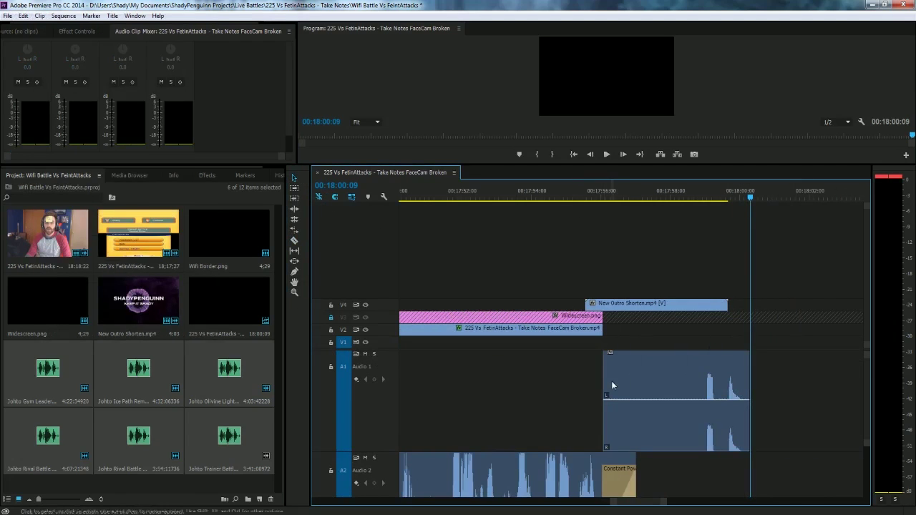
# Step: Trim the start of the Audio 1 clip to shortly before its first sound peak, then save the project
pyautogui.moveTo(604, 386); pyautogui.dragTo(685, 386)
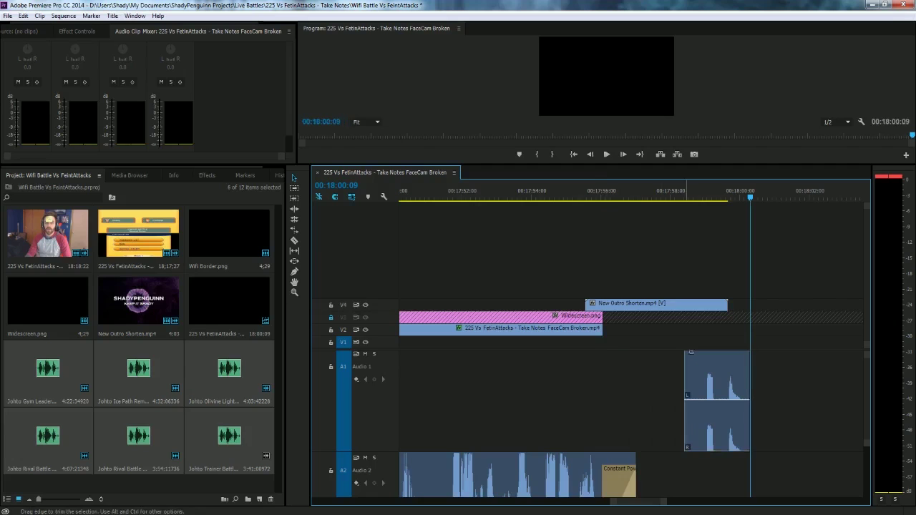
pyautogui.click(589, 193)
pyautogui.press('space')
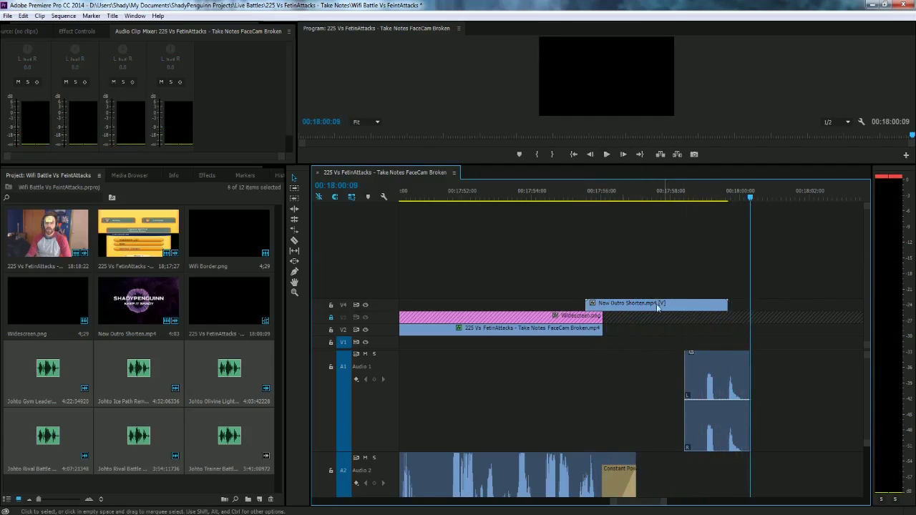
pyautogui.scroll(-10, 675, 402)
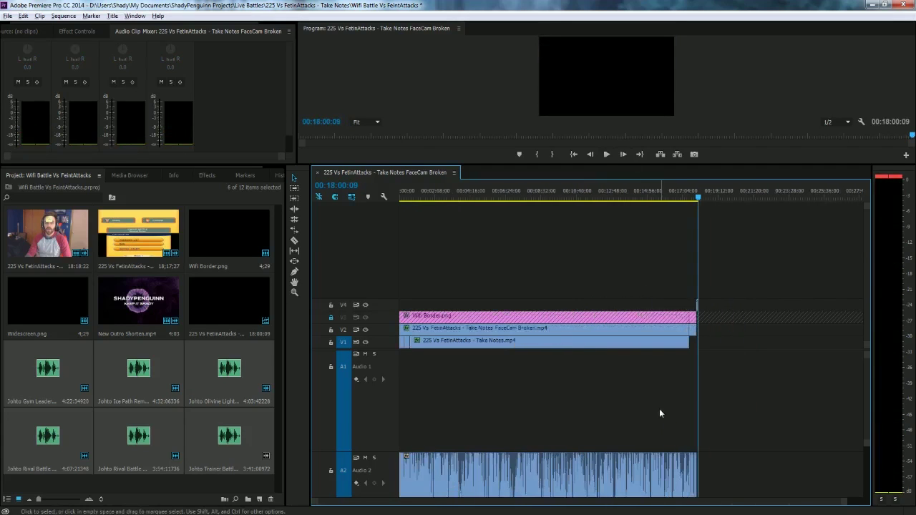
pyautogui.click(831, 331)
pyautogui.hotkey('ctrl', 's')
# Step: Play the first few seconds of the sequence to hear the commentary against the music
pyautogui.moveTo(867, 383); pyautogui.dragTo(866, 415)
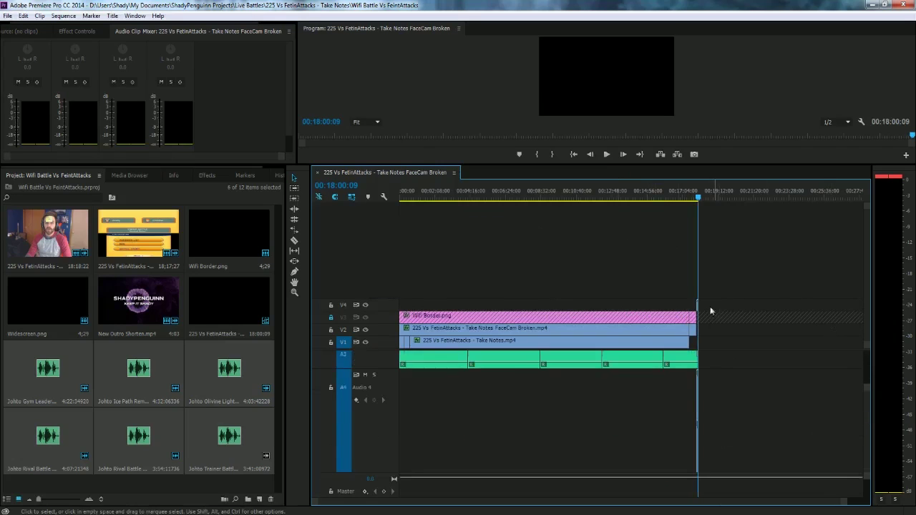
pyautogui.click(573, 155)
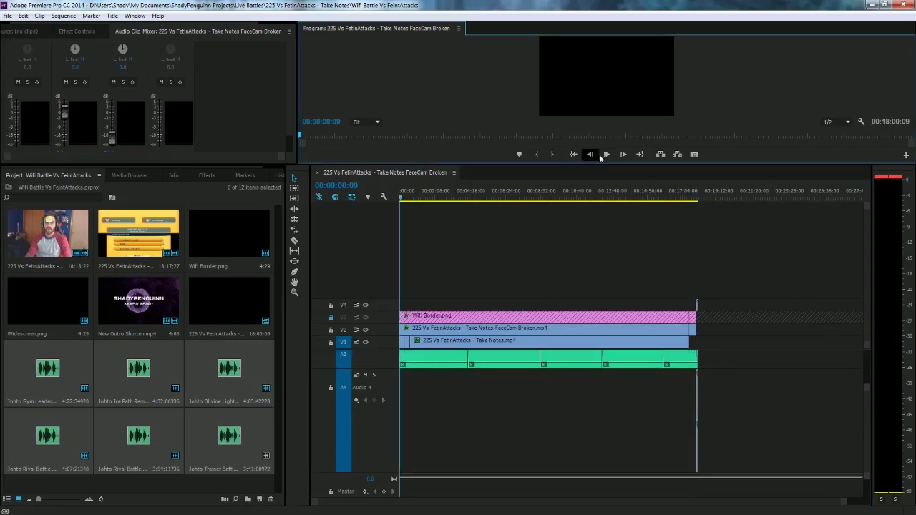
pyautogui.click(607, 154)
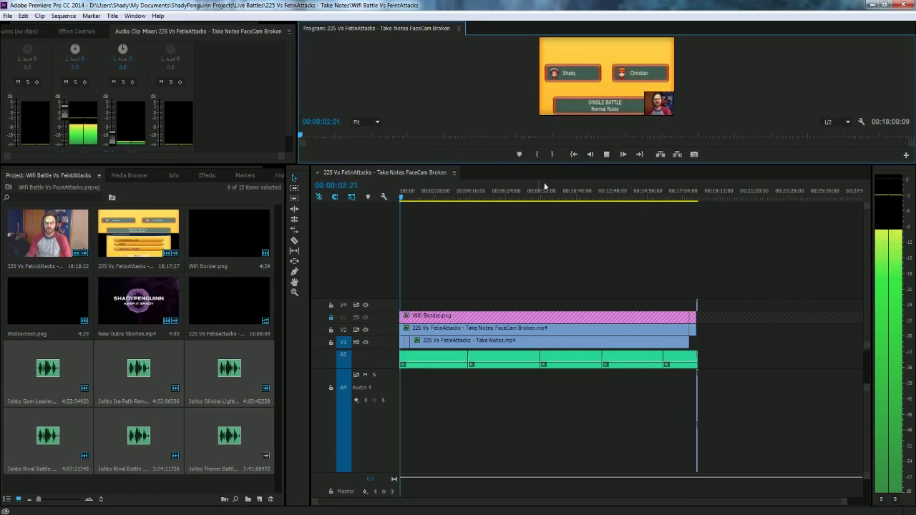
pyautogui.click(607, 154)
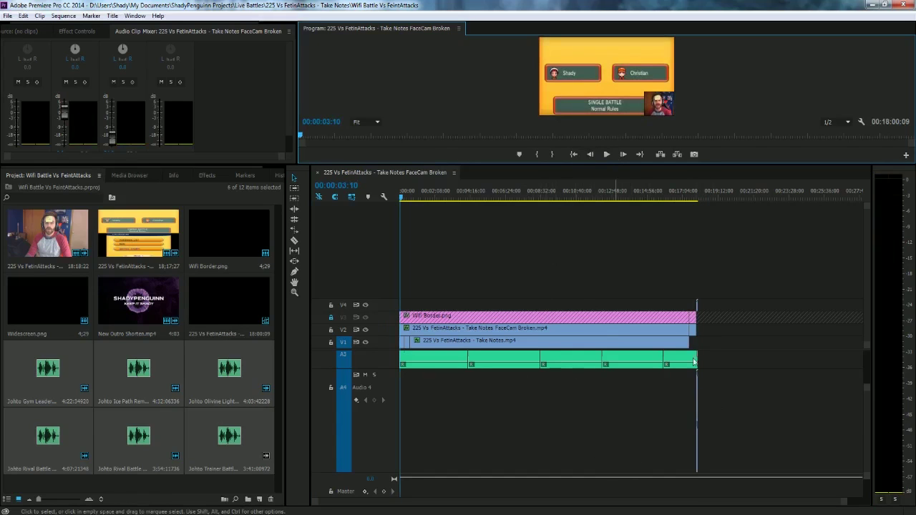
# Step: Apply the Audio - EQ Commentary and Audio Single-band Compressor Commentary presets to the commentary clip on Audio 2
pyautogui.moveTo(867, 387)
pyautogui.mouseDown()
pyautogui.moveTo(868, 399)
pyautogui.moveTo(868, 386)
pyautogui.mouseUp()
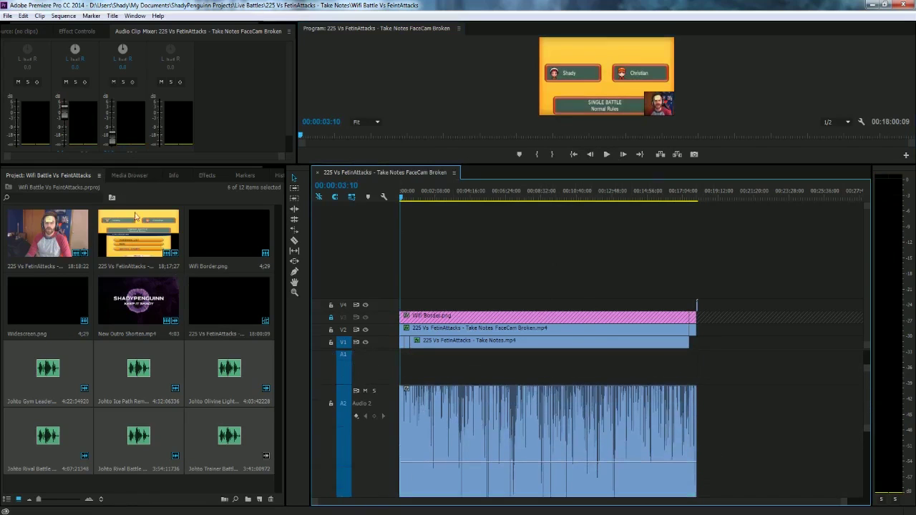
pyautogui.click(204, 176)
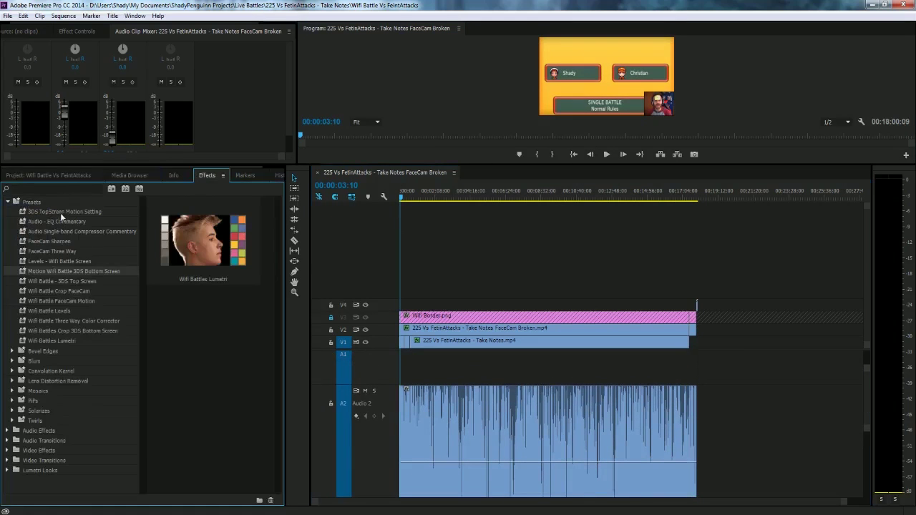
pyautogui.click(59, 221)
pyautogui.click(62, 230)
pyautogui.click(61, 224)
pyautogui.click(64, 230)
pyautogui.moveTo(66, 222); pyautogui.dragTo(452, 430)
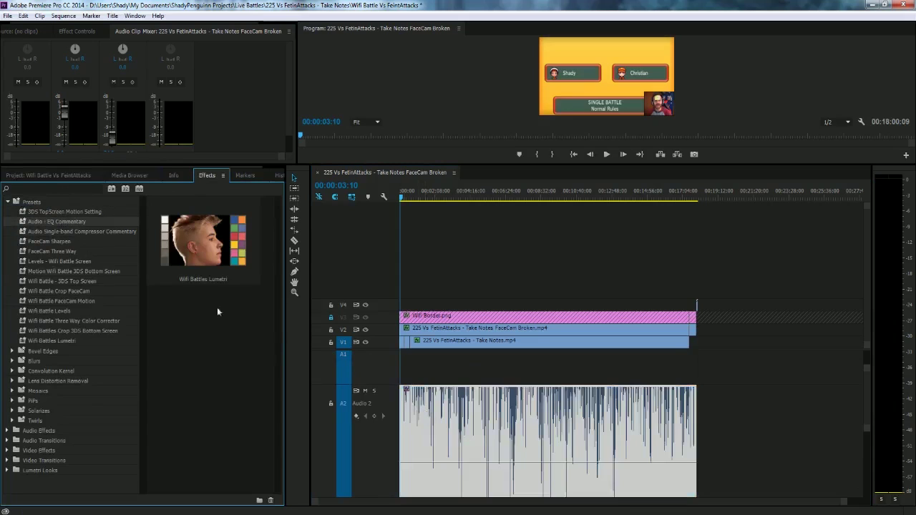
pyautogui.moveTo(108, 233); pyautogui.dragTo(412, 408)
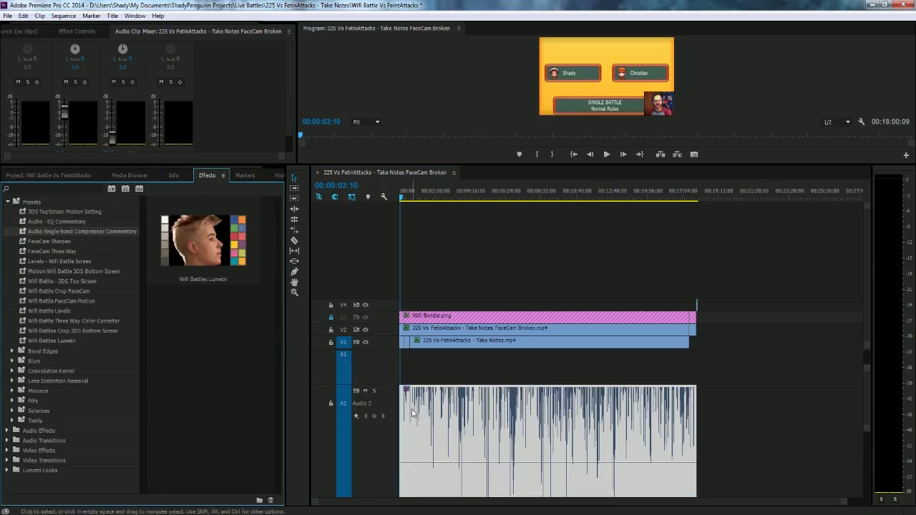
# Step: Play the sequence from the beginning to check the commentary with the EQ and compressor presets
pyautogui.click(573, 155)
pyautogui.click(606, 156)
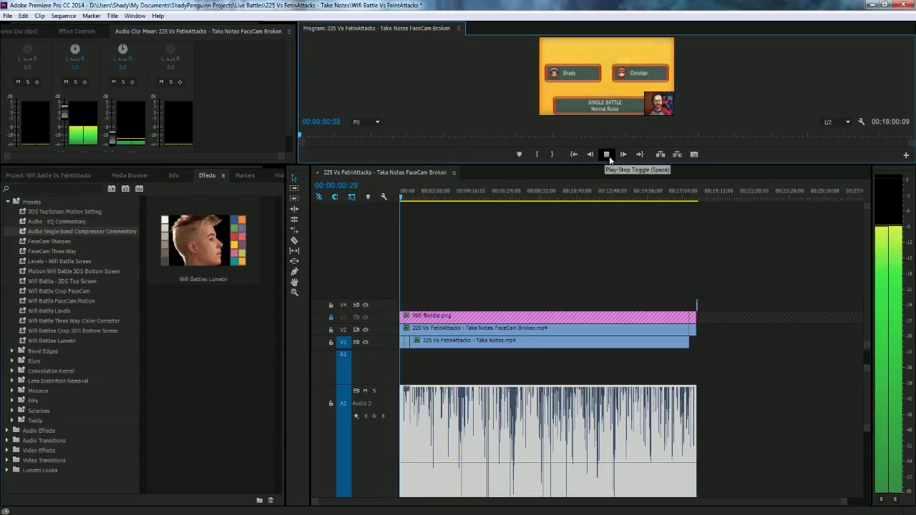
pyautogui.click(606, 155)
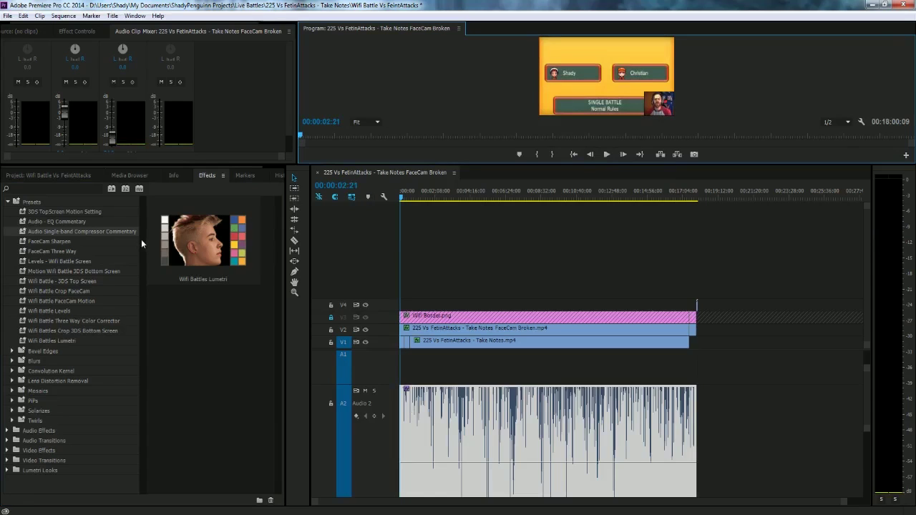
pyautogui.click(65, 224)
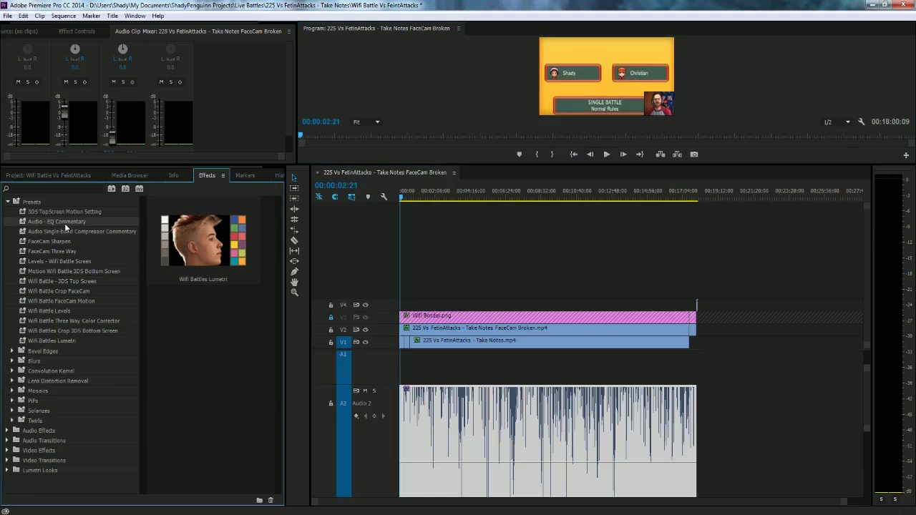
# Step: Examine the EQ and Single-band Compressor custom settings on the Audio 2 commentary clip, closing each effect editor after viewing it
pyautogui.moveTo(329, 361); pyautogui.dragTo(430, 427)
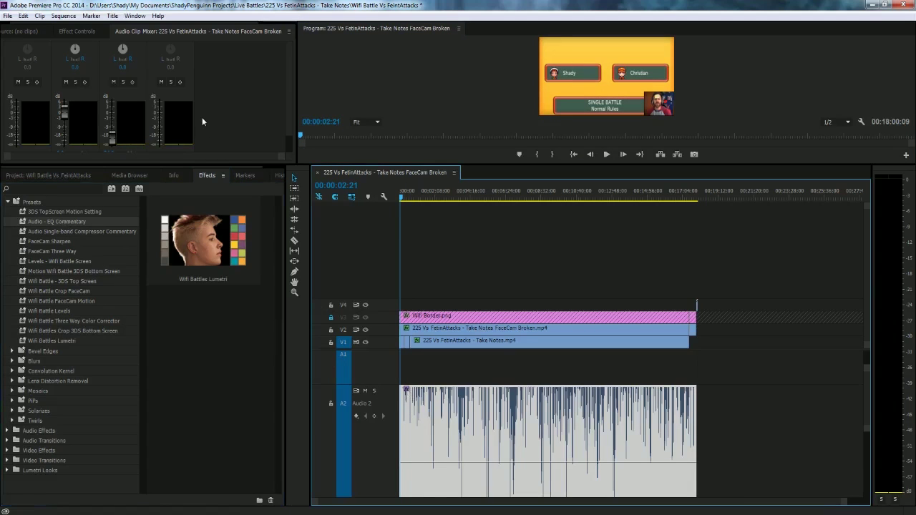
pyautogui.moveTo(329, 165); pyautogui.dragTo(329, 317)
pyautogui.click(76, 31)
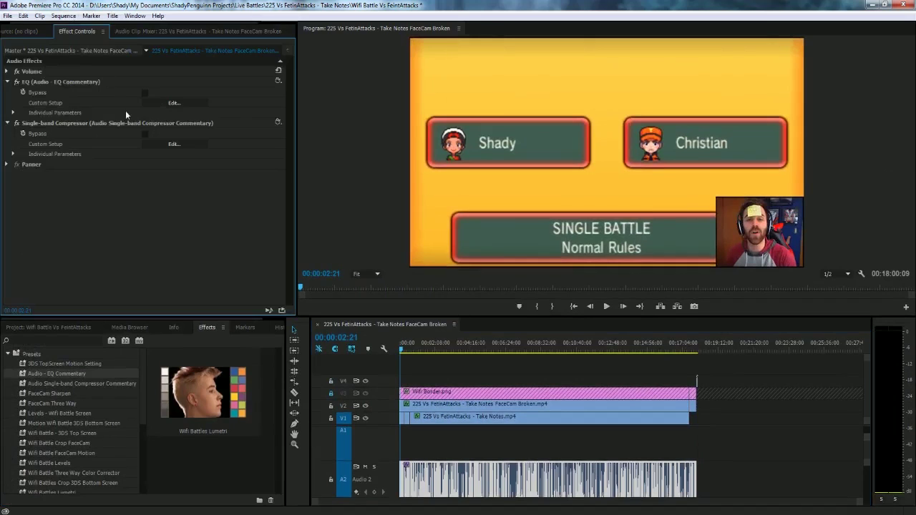
pyautogui.click(174, 102)
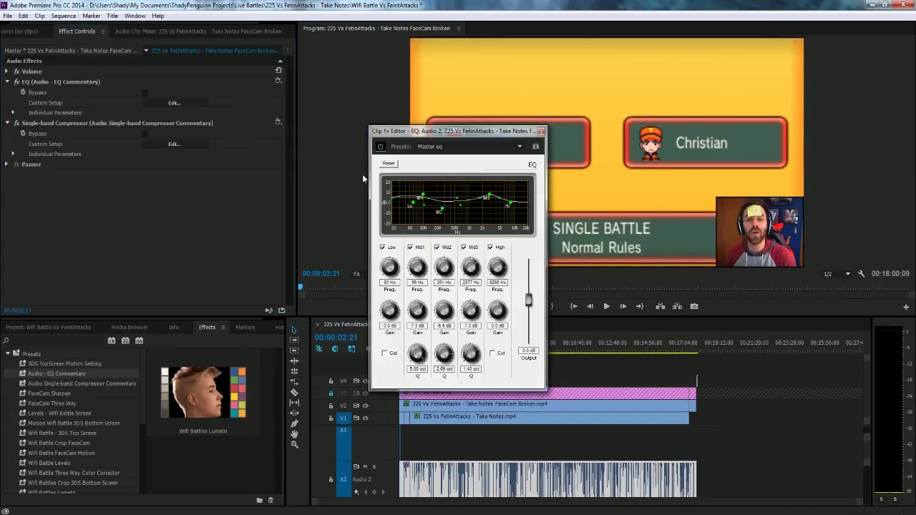
pyautogui.click(542, 132)
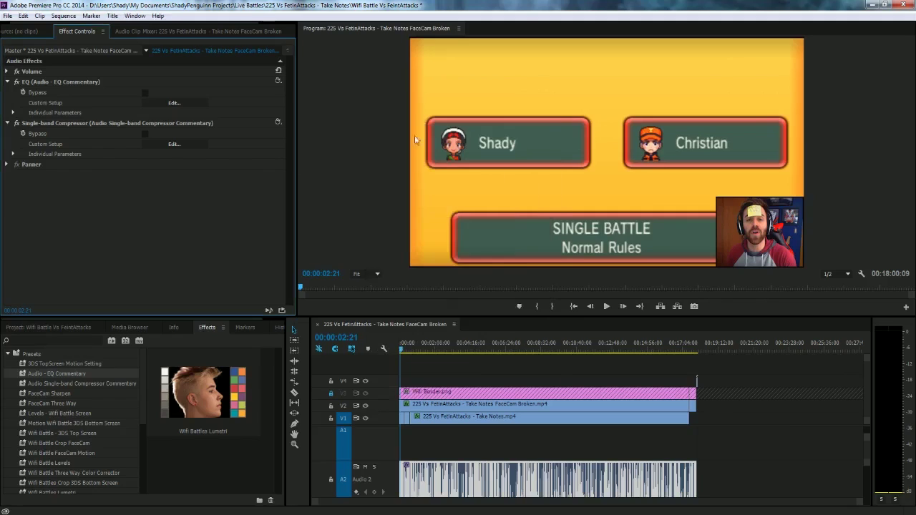
pyautogui.click(174, 145)
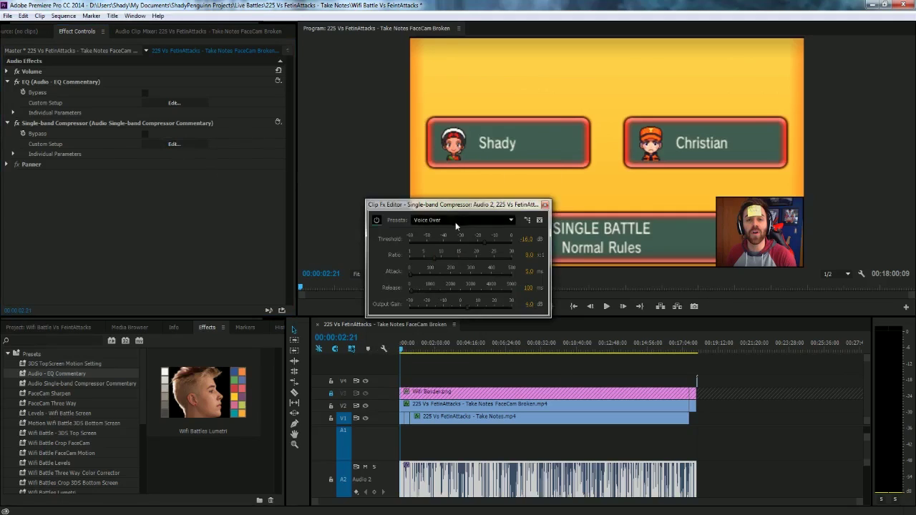
pyautogui.click(545, 205)
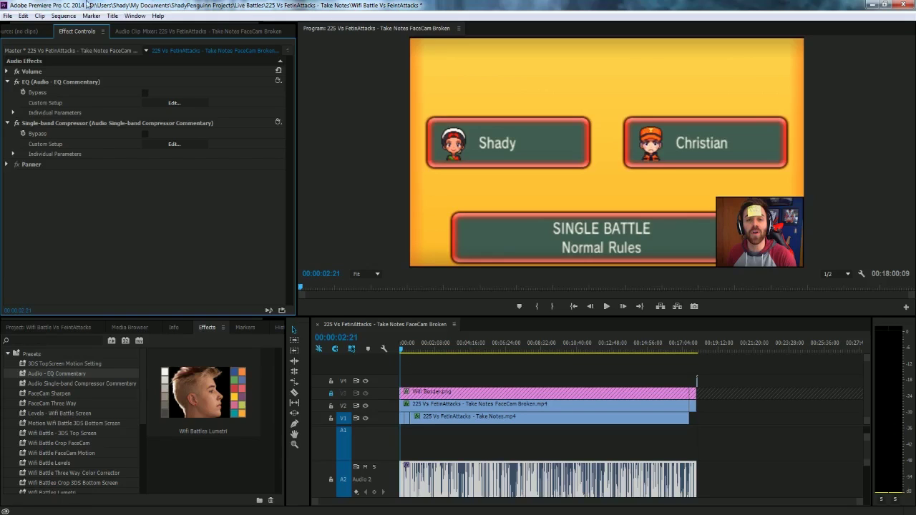
# Step: Make the sequence timeline active and open its media export settings
pyautogui.click(7, 16)
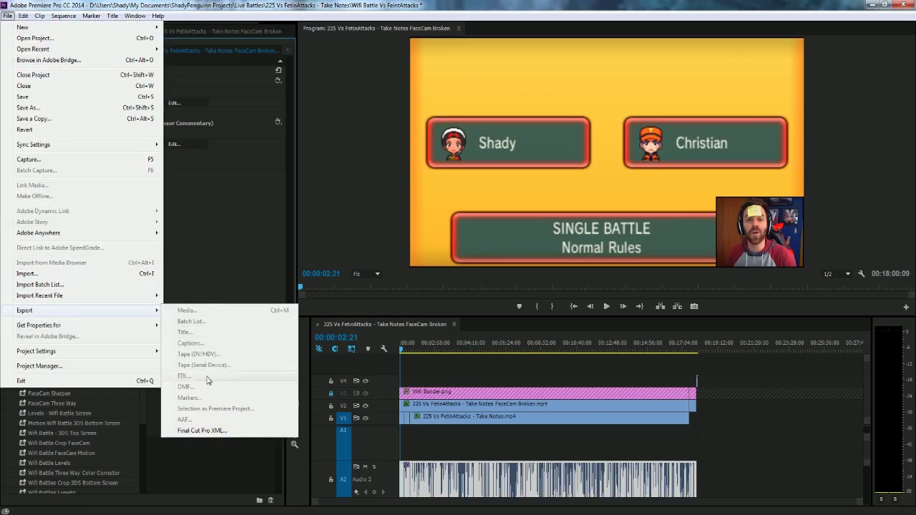
pyautogui.click(444, 366)
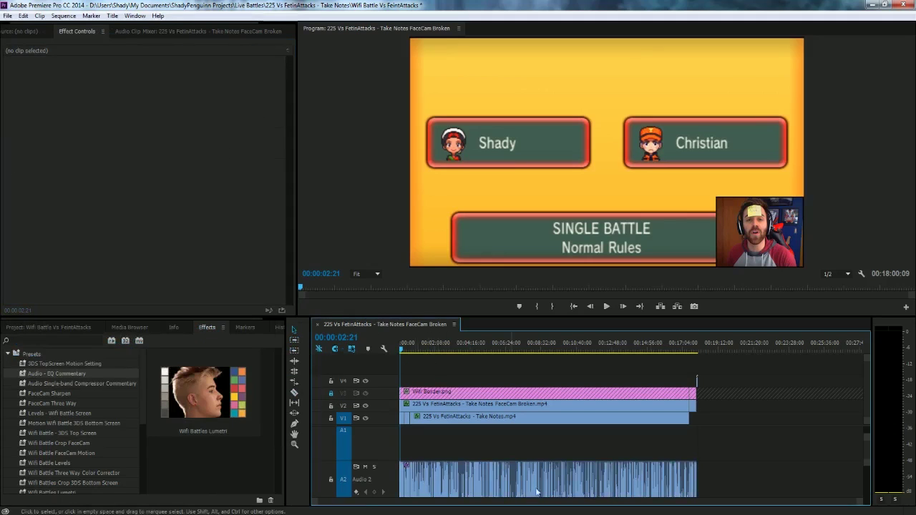
pyautogui.click(6, 15)
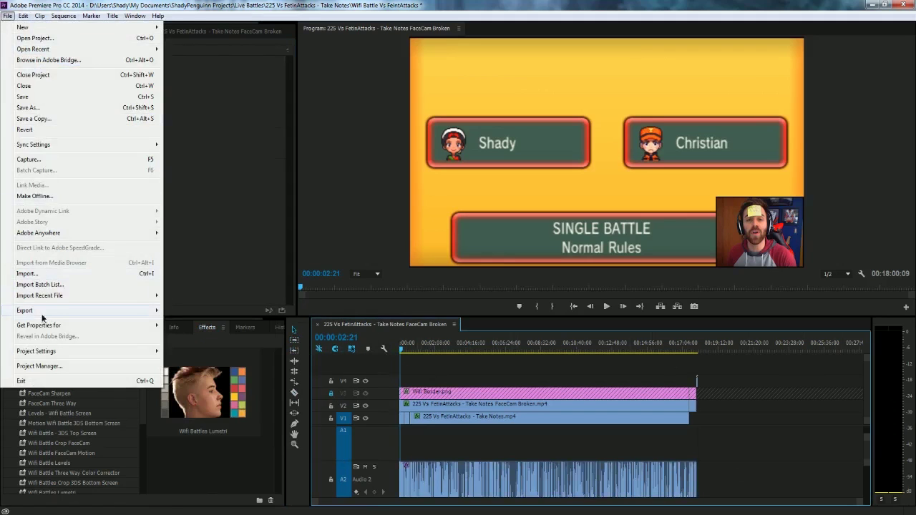
pyautogui.moveTo(43, 317)
pyautogui.click(217, 313)
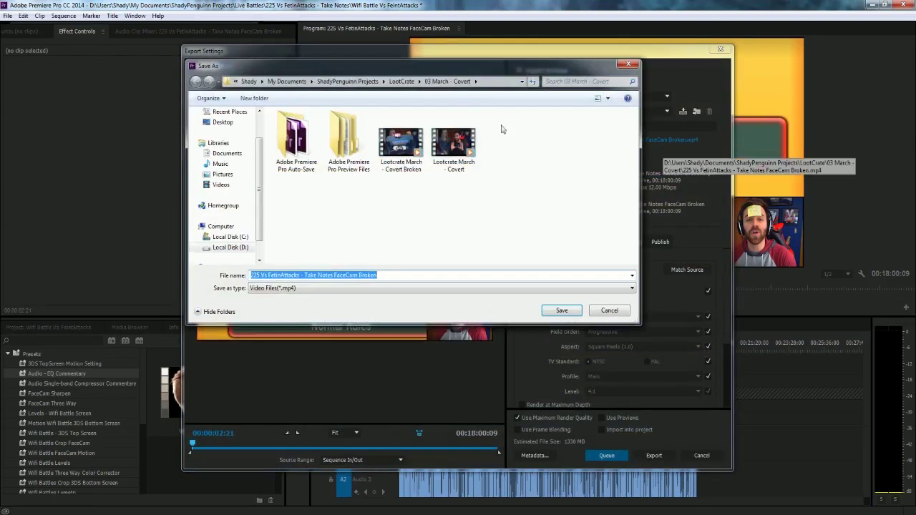
# Step: Set the export output to the 225 Vs FetinAttacks - Take Notes folder inside Live Battles, named "225 Vs FetinAttacks - Take Notes Rendered"
pyautogui.click(356, 82)
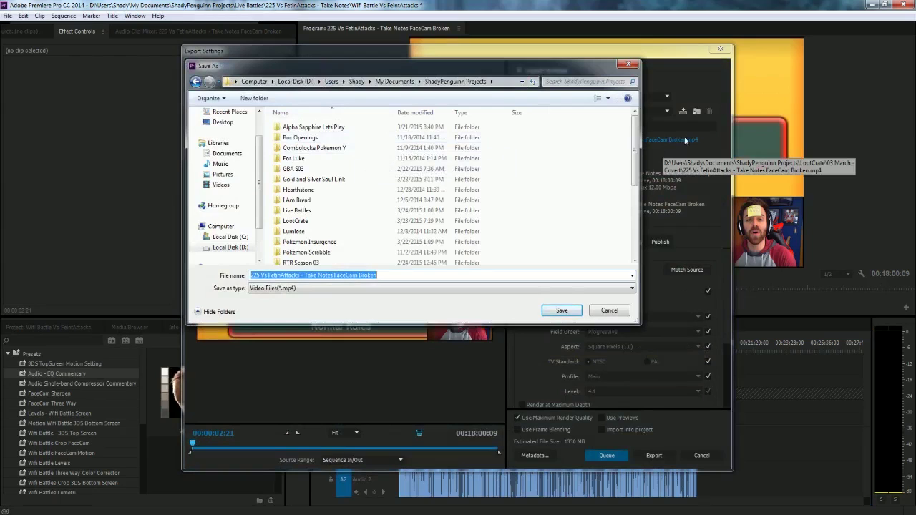
pyautogui.doubleClick(307, 212)
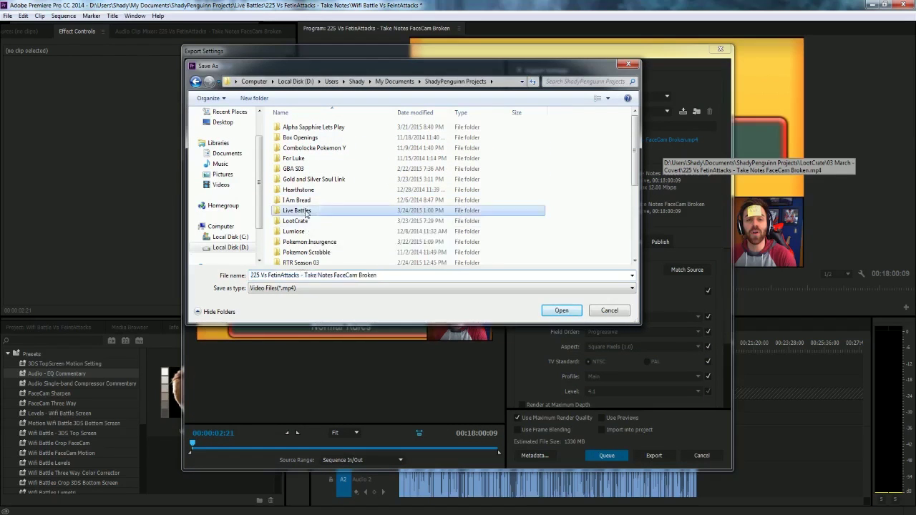
pyautogui.doubleClick(308, 171)
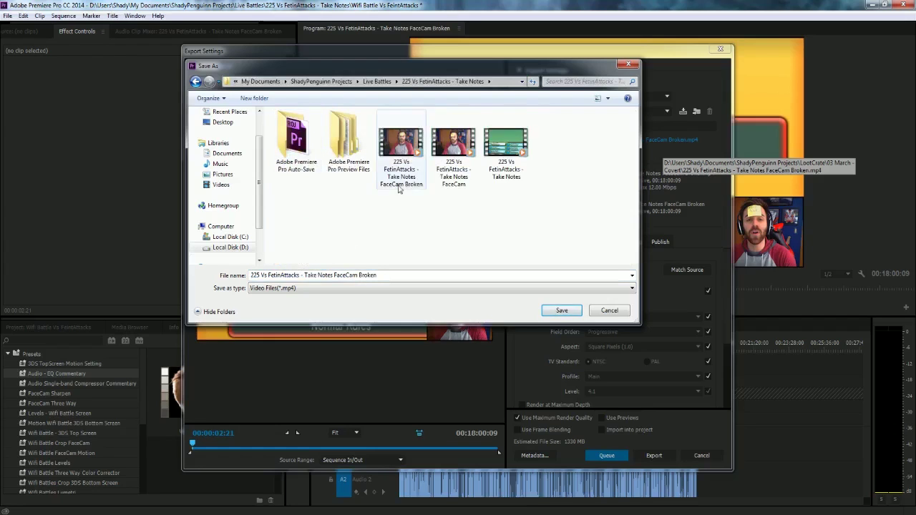
pyautogui.click(506, 147)
pyautogui.click(408, 276)
pyautogui.press('End')
pyautogui.write('Rendered')
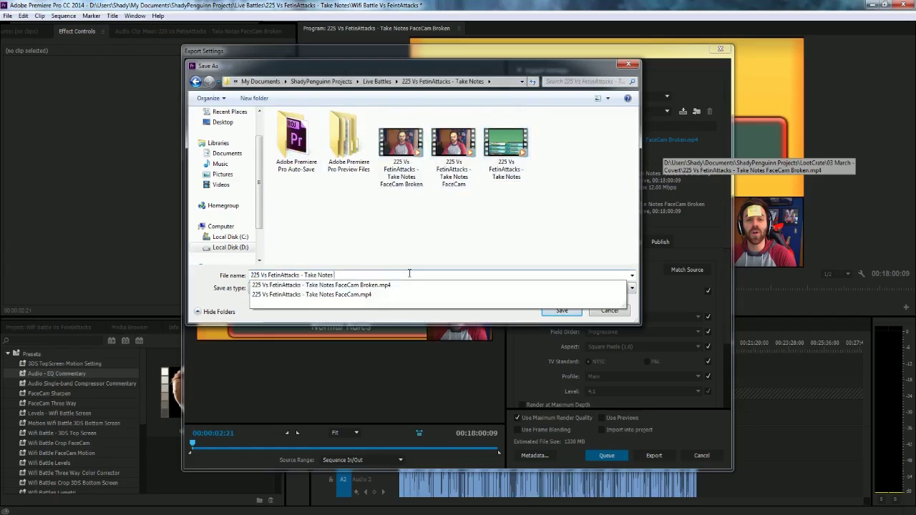
pyautogui.press('Return')
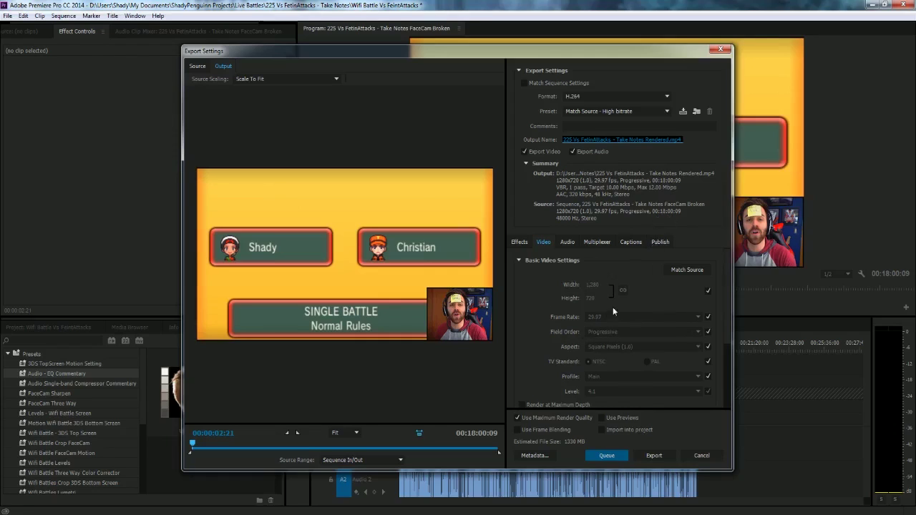
# Step: Review the H.264 frame size and bitrate settings, keep width and height matched to the source, and export the sequence immediately
pyautogui.click(708, 291)
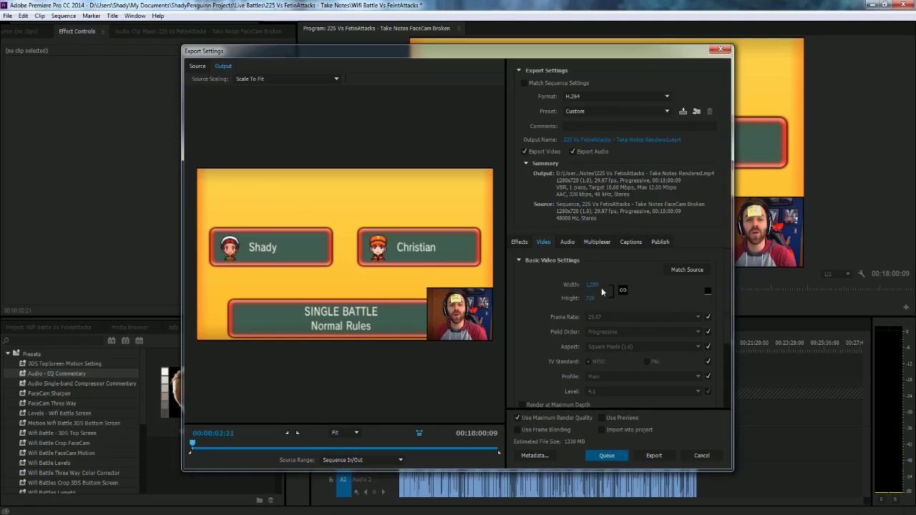
pyautogui.click(708, 291)
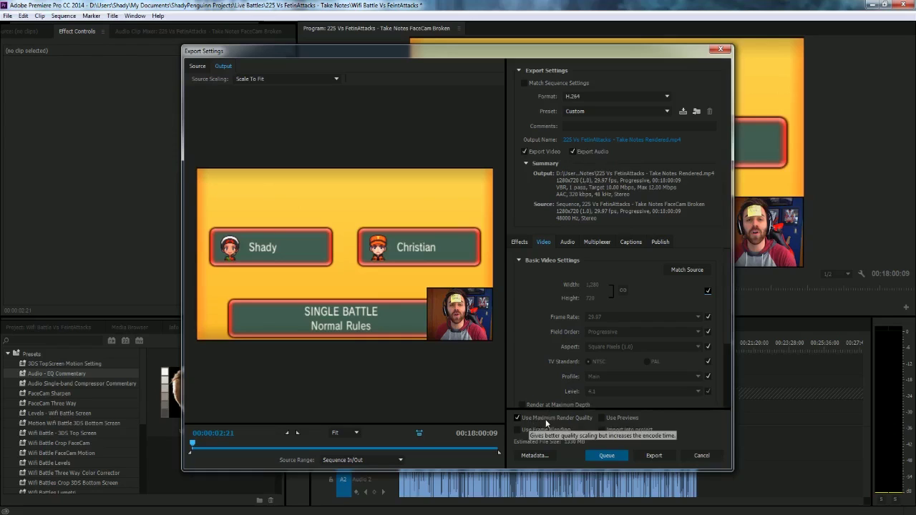
pyautogui.moveTo(728, 298); pyautogui.dragTo(727, 322)
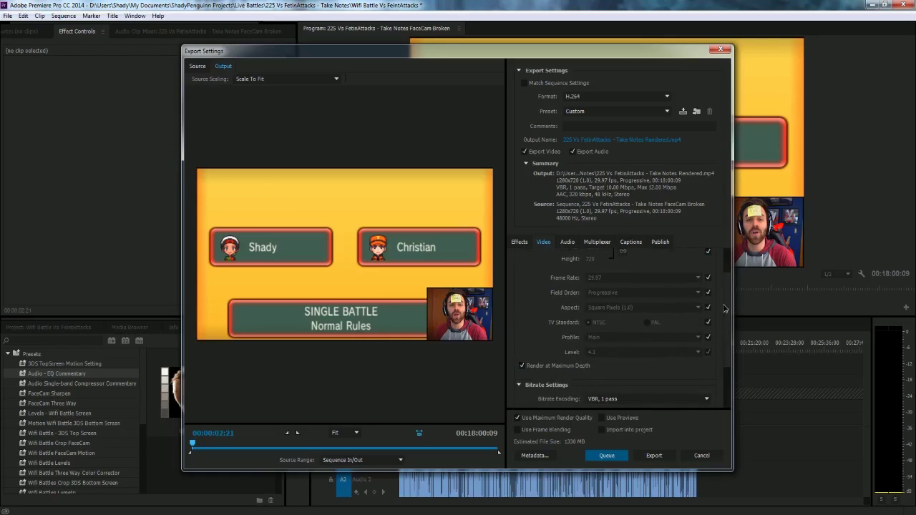
pyautogui.moveTo(725, 303); pyautogui.dragTo(741, 372)
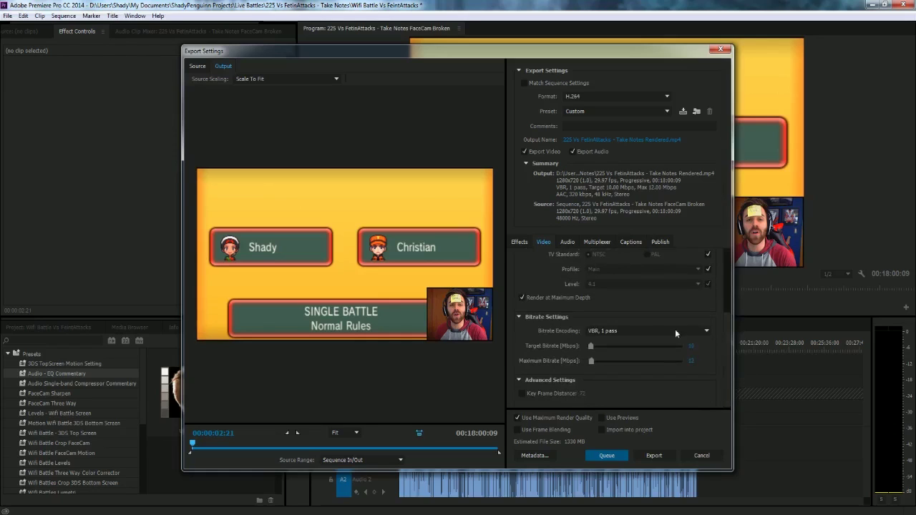
pyautogui.click(654, 454)
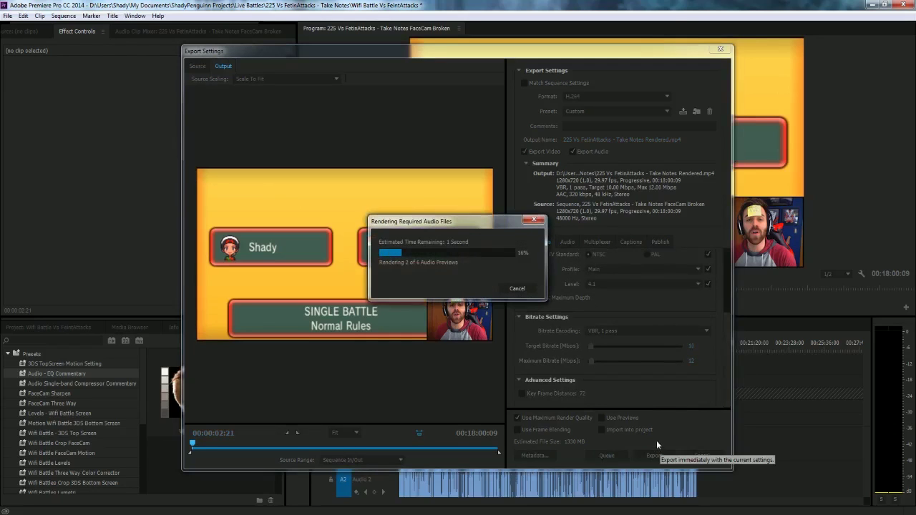